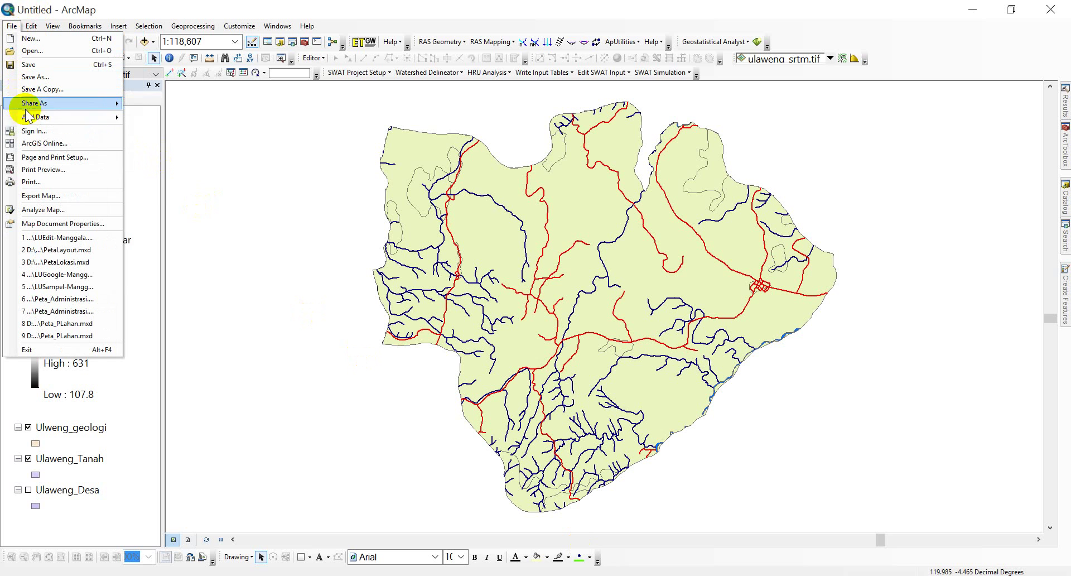
Open the page and print setup and browse the paper sizes offered for the Canon MP280 series printer
{"action": "mouse_move", "coordinate": [28, 118]}
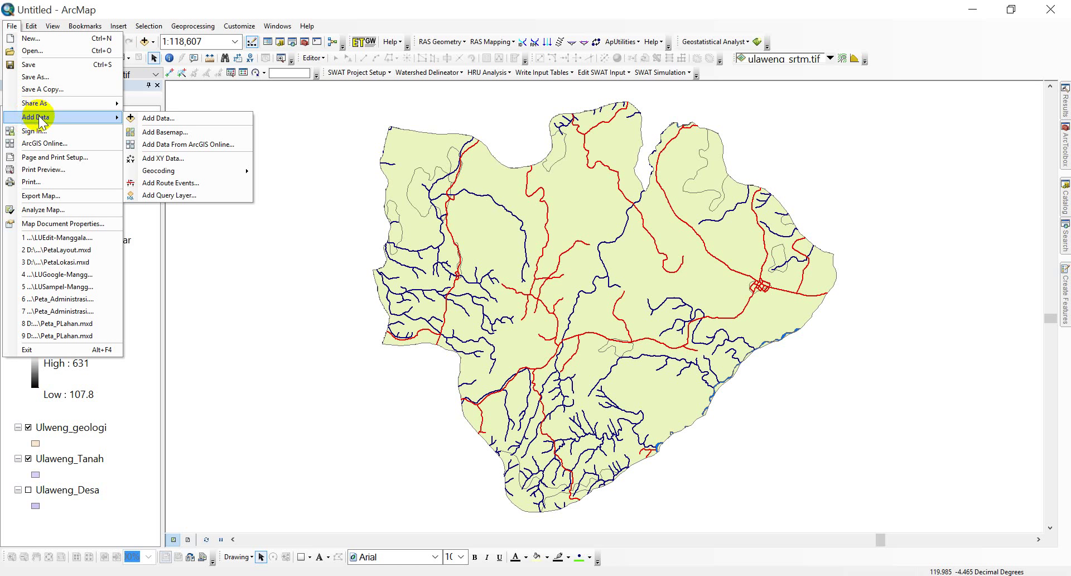
{"action": "left_click", "coordinate": [49, 157]}
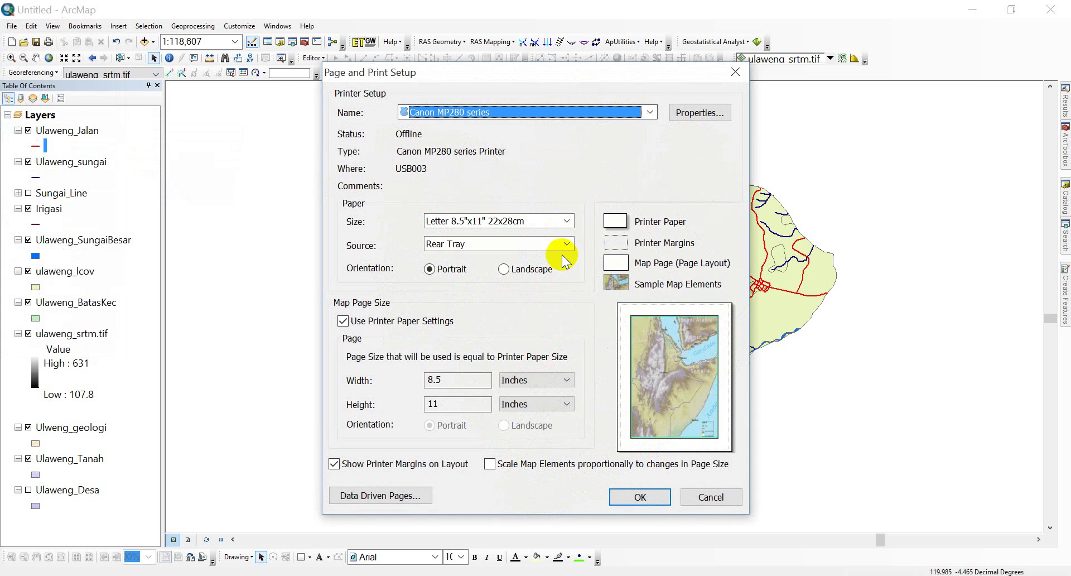
{"action": "left_click", "coordinate": [568, 221]}
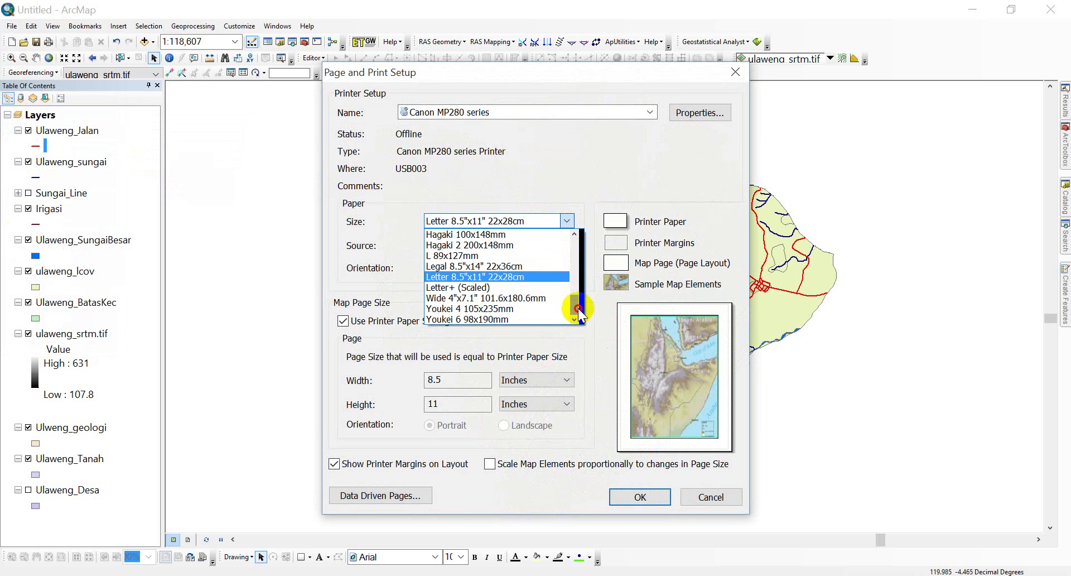
{"action": "left_click_drag", "start_coordinate": [578, 308], "coordinate": [578, 273]}
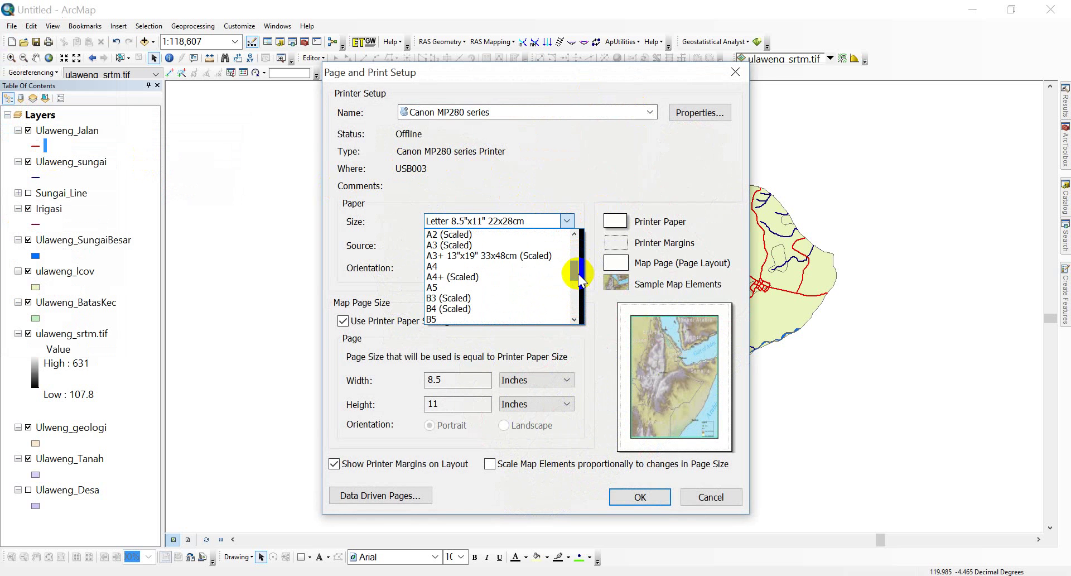
Set the printer to EPSON WF-7511 Series and browse its available paper sizes
{"action": "left_click", "coordinate": [647, 112]}
{"action": "left_click", "coordinate": [650, 113]}
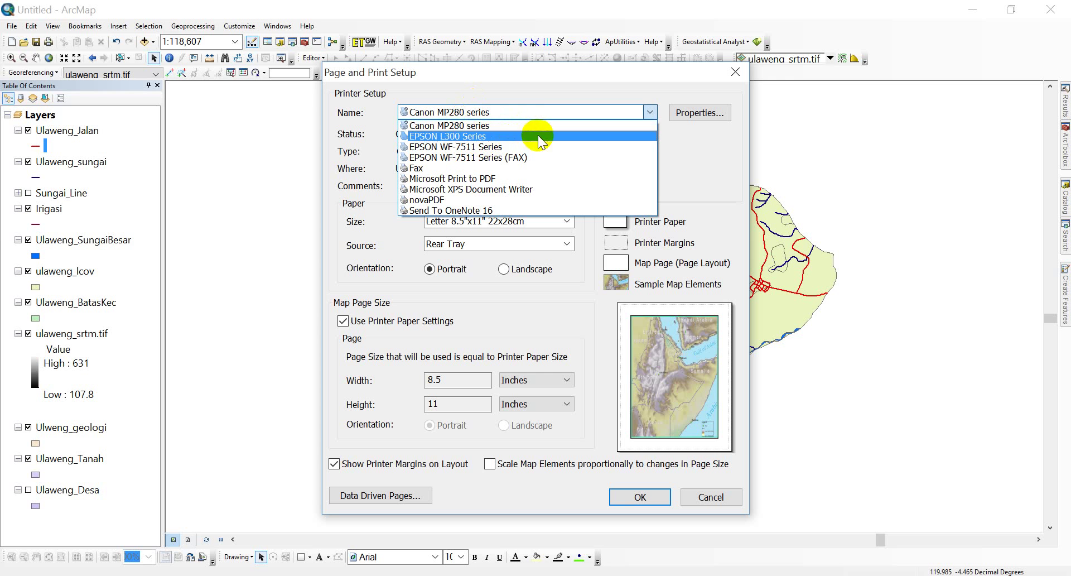
{"action": "left_click", "coordinate": [503, 147]}
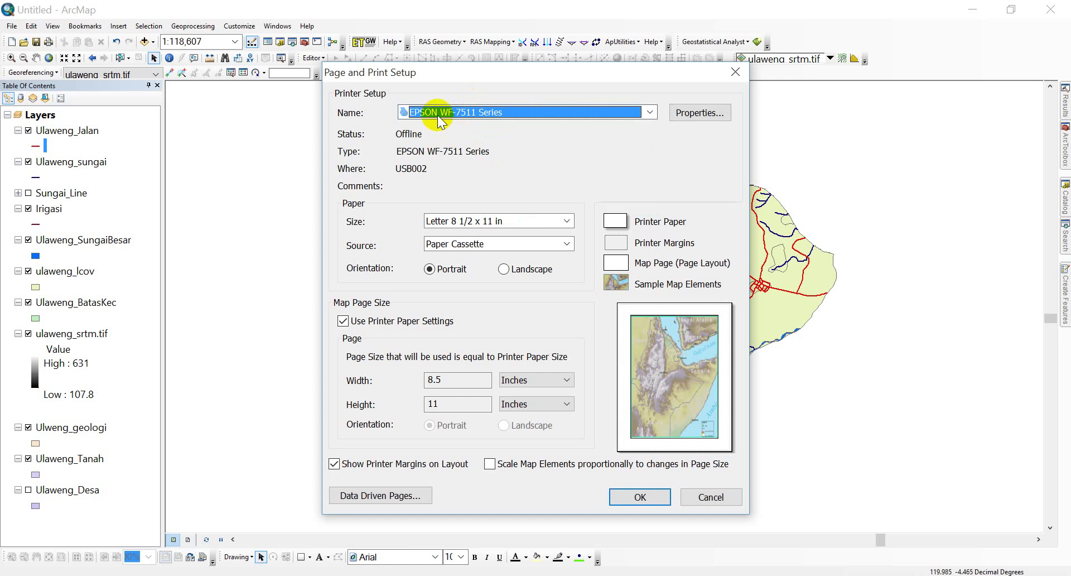
{"action": "left_click", "coordinate": [568, 223]}
{"action": "scroll", "coordinate": [539, 271], "scroll_direction": "up", "scroll_amount": 4}
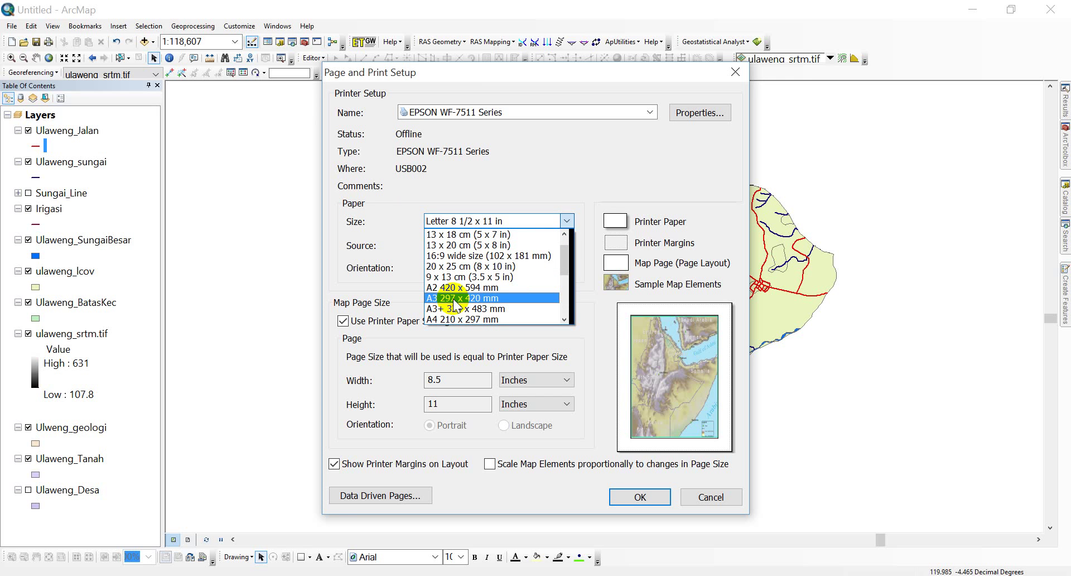
{"action": "left_click", "coordinate": [602, 137]}
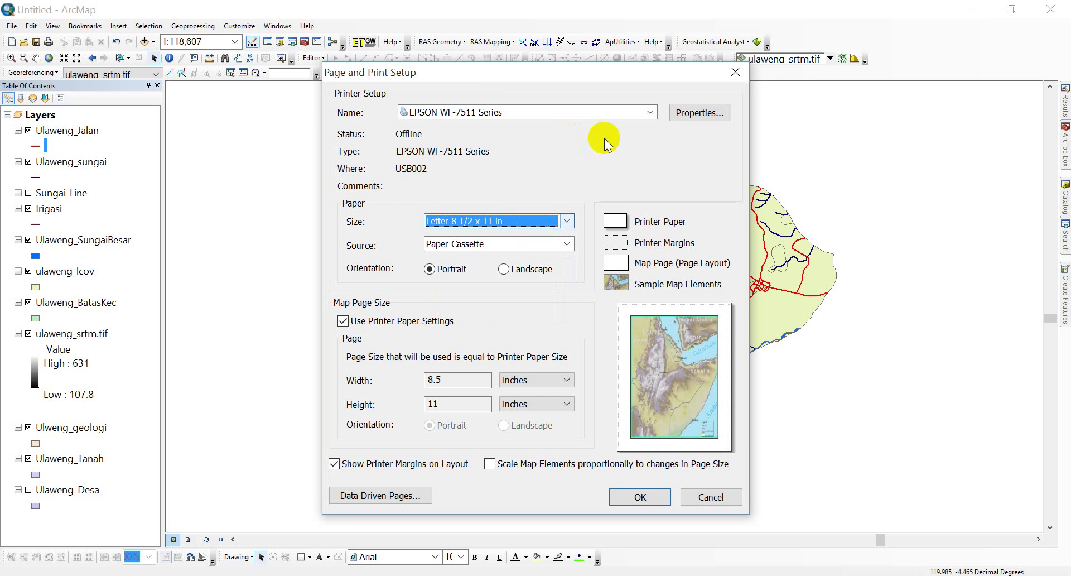
Set the printer to novaPDF and the paper size to A3
{"action": "left_click", "coordinate": [650, 112]}
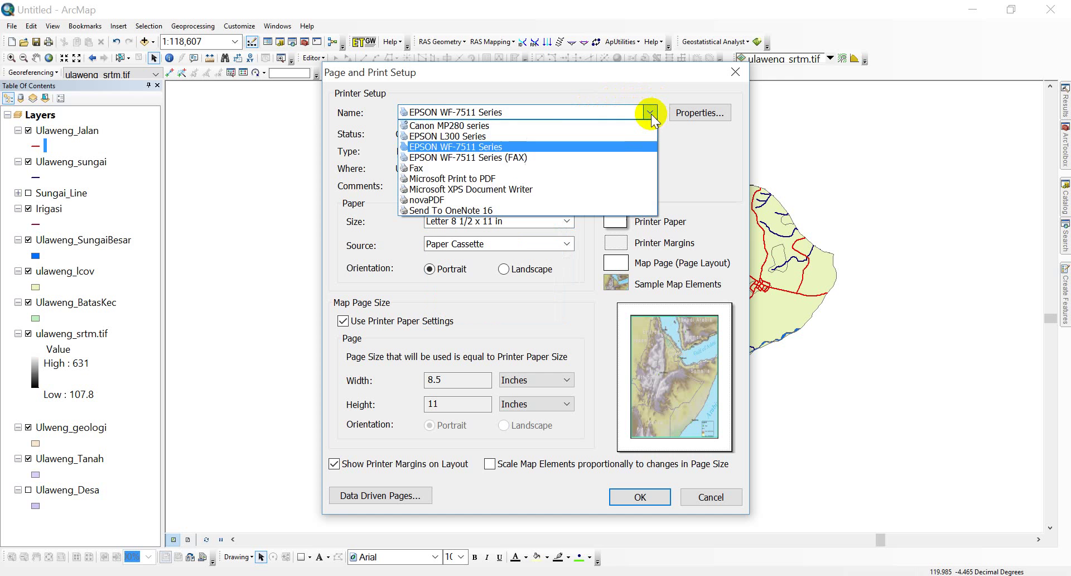
{"action": "left_click", "coordinate": [504, 202]}
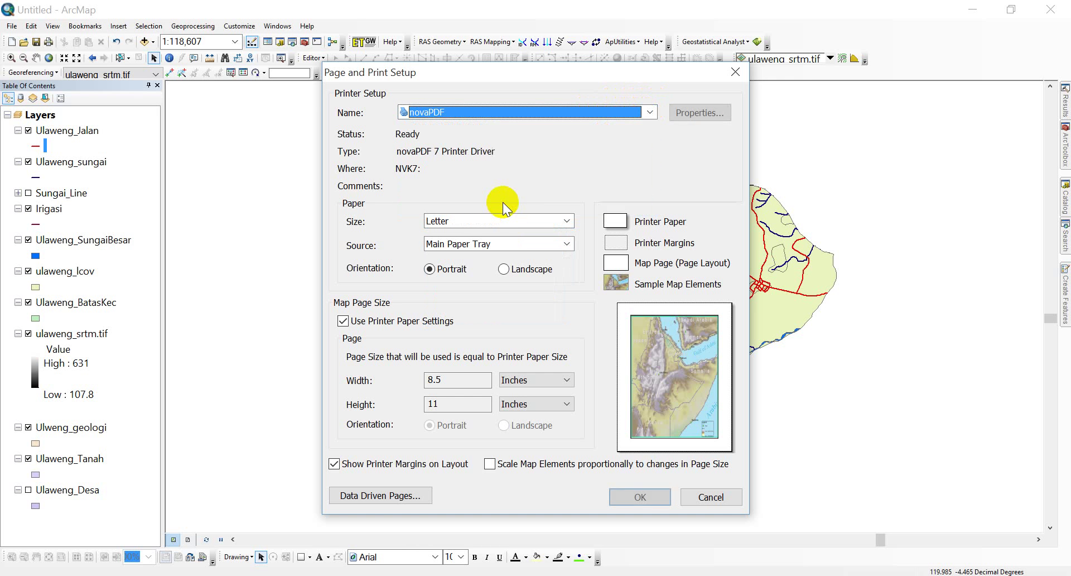
{"action": "left_click", "coordinate": [567, 223]}
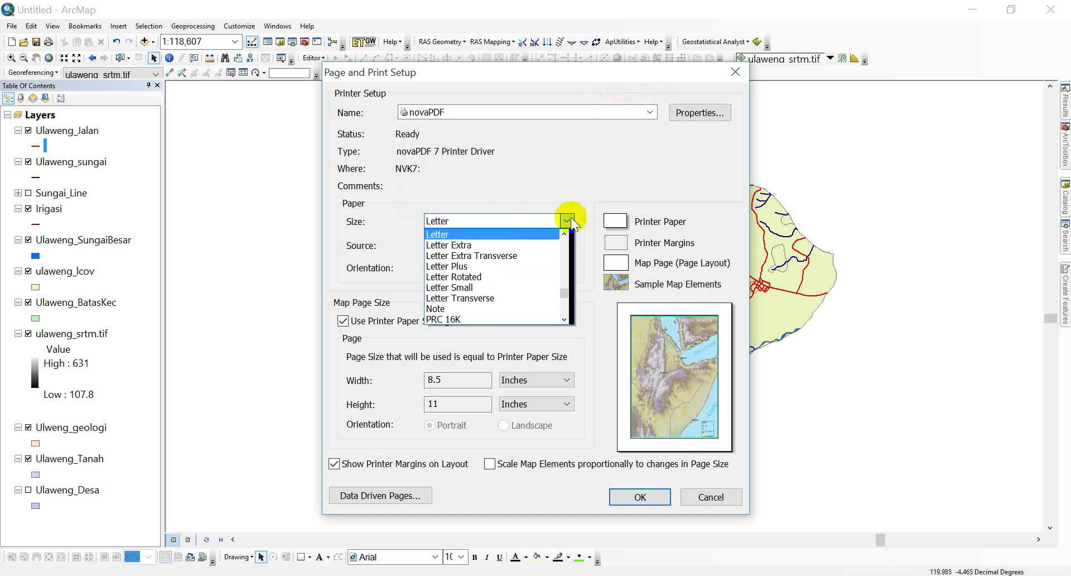
{"action": "scroll", "coordinate": [515, 290], "scroll_direction": "up", "scroll_amount": 2}
{"action": "scroll", "coordinate": [515, 290], "scroll_direction": "up", "scroll_amount": 3}
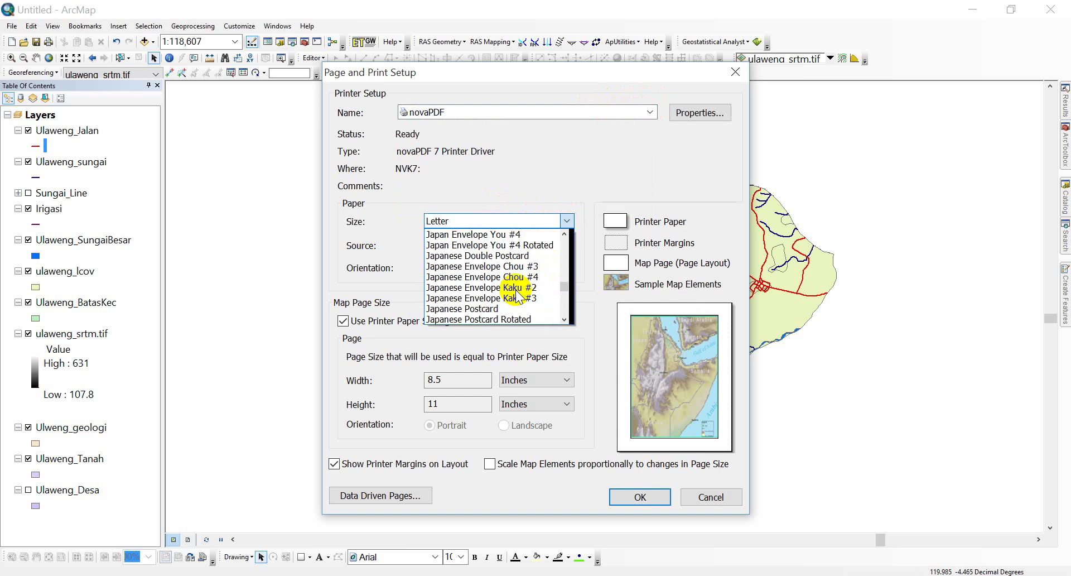
{"action": "scroll", "coordinate": [515, 290], "scroll_direction": "down", "scroll_amount": 6}
{"action": "scroll", "coordinate": [515, 290], "scroll_direction": "up", "scroll_amount": 15}
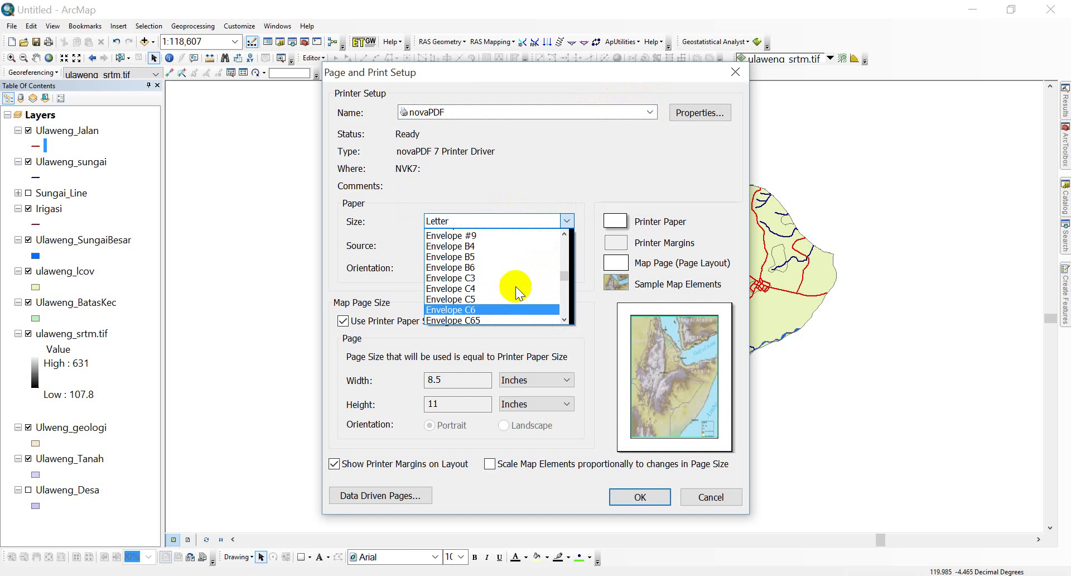
{"action": "scroll", "coordinate": [518, 286], "scroll_direction": "up", "scroll_amount": 6}
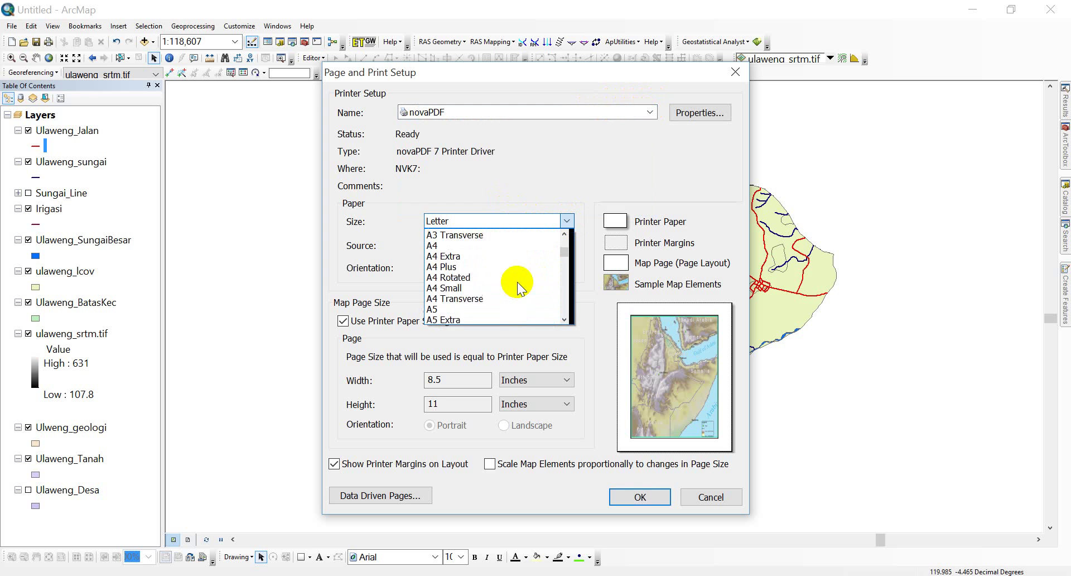
{"action": "left_click", "coordinate": [477, 245]}
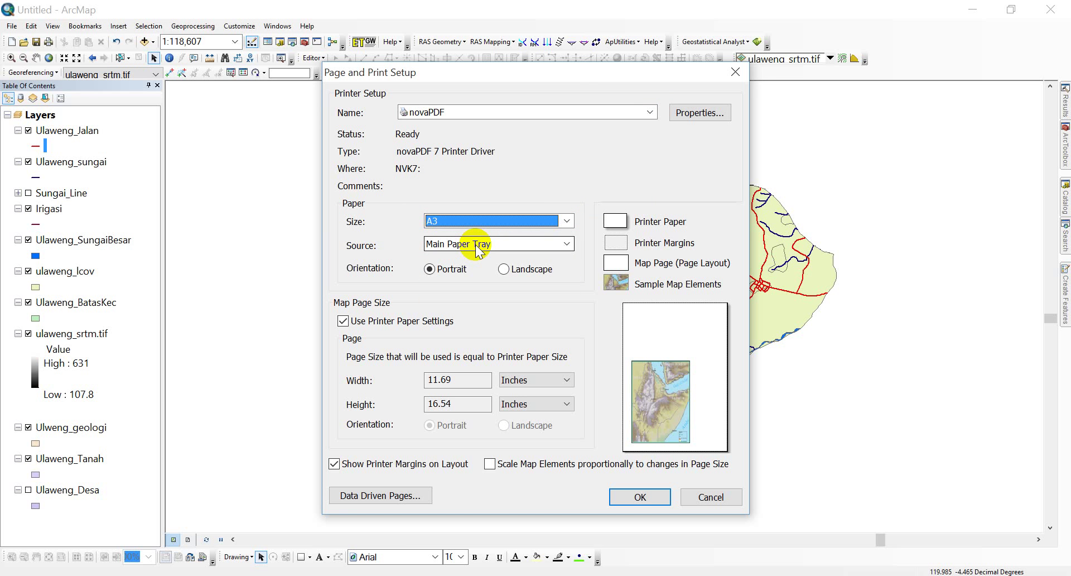
Set the paper orientation to landscape, show page width and height in centimeters, and apply the page setup
{"action": "left_click_drag", "start_coordinate": [591, 75], "coordinate": [156, 61]}
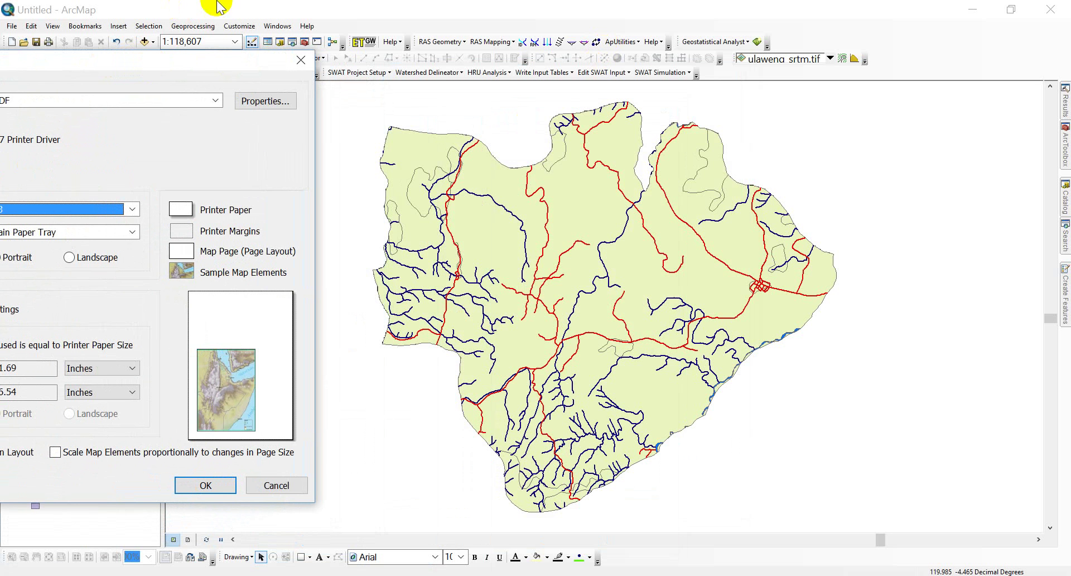
{"action": "left_click_drag", "start_coordinate": [180, 66], "coordinate": [479, 72]}
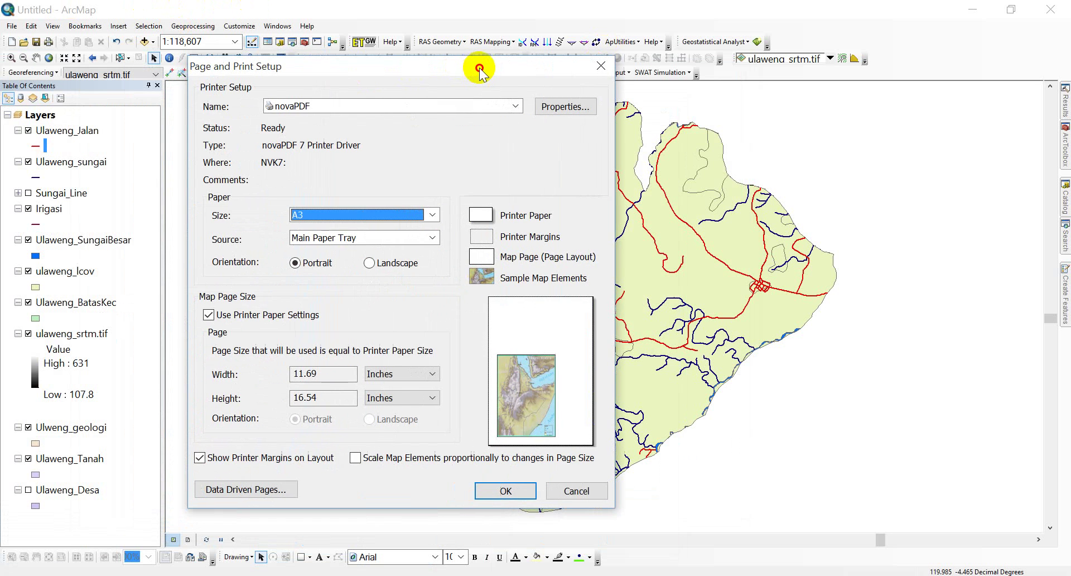
{"action": "left_click", "coordinate": [373, 267]}
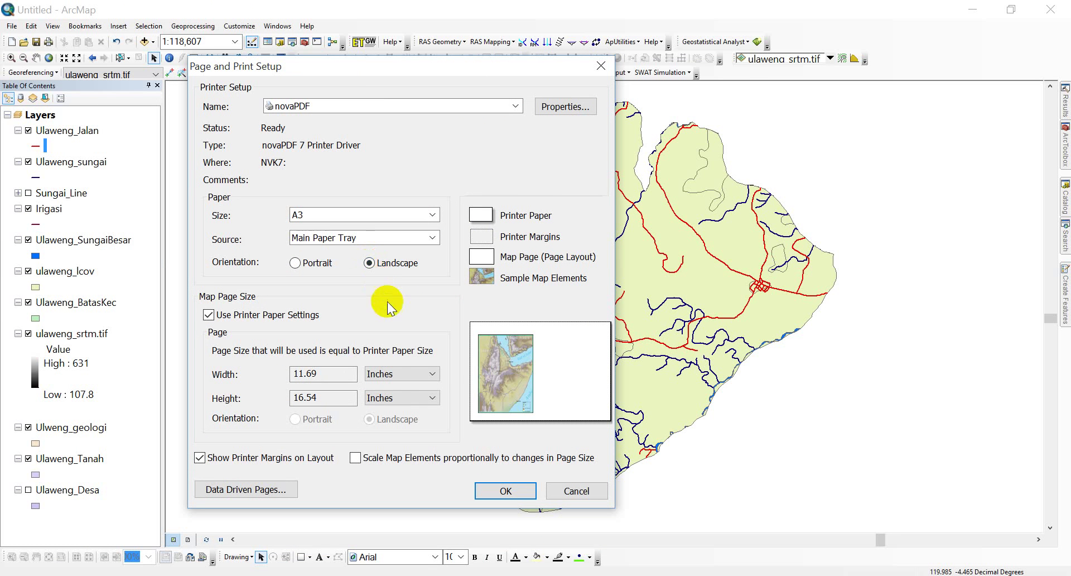
{"action": "left_click", "coordinate": [431, 374]}
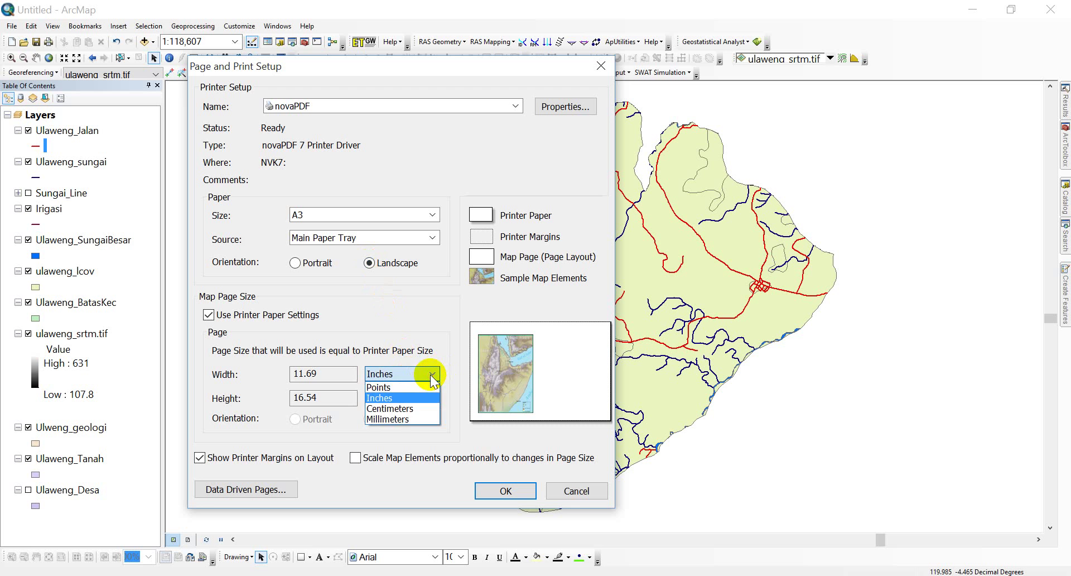
{"action": "left_click", "coordinate": [424, 409]}
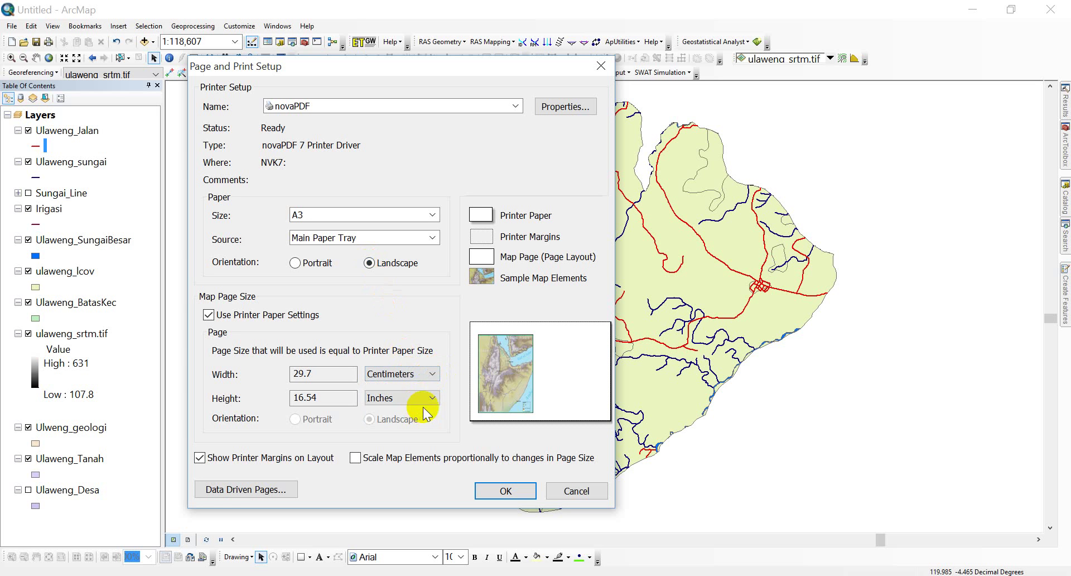
{"action": "left_click", "coordinate": [432, 397]}
{"action": "left_click", "coordinate": [413, 433]}
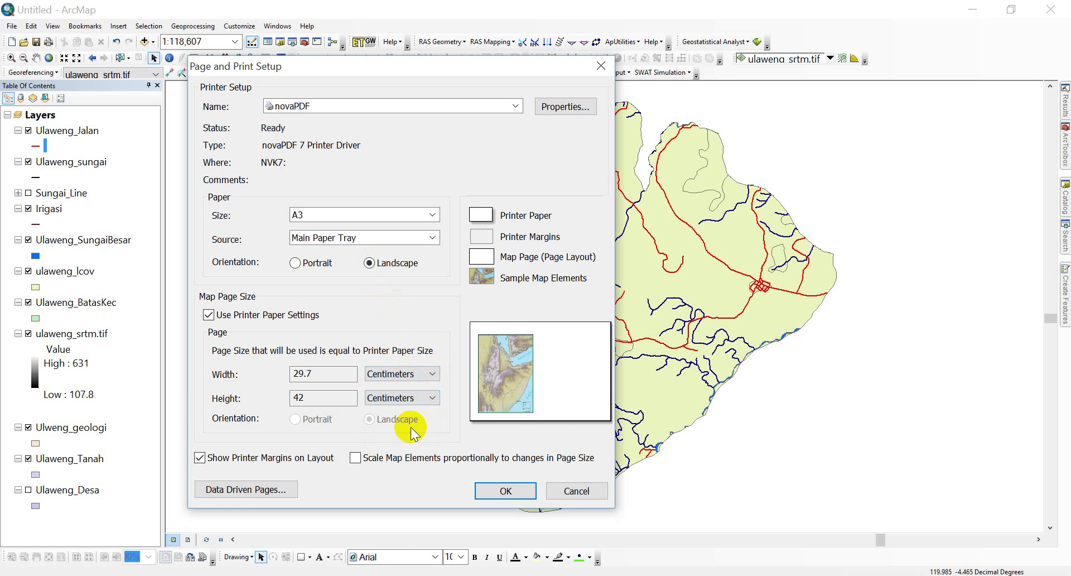
{"action": "left_click", "coordinate": [506, 491]}
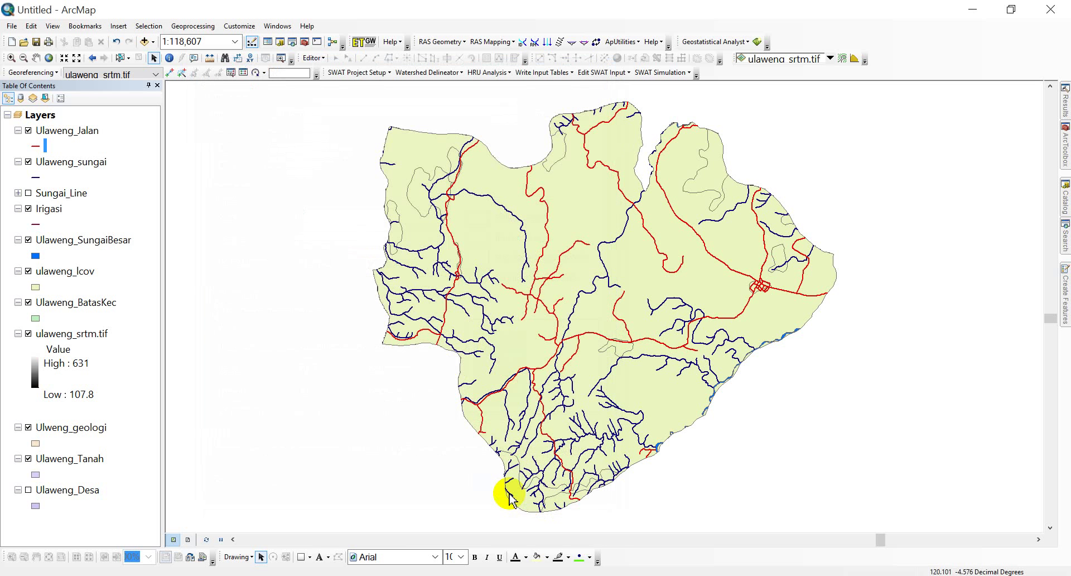
Switch to the layout view and resize the data frame to about 30 cm wide by 24 cm high
{"action": "left_click", "coordinate": [53, 27]}
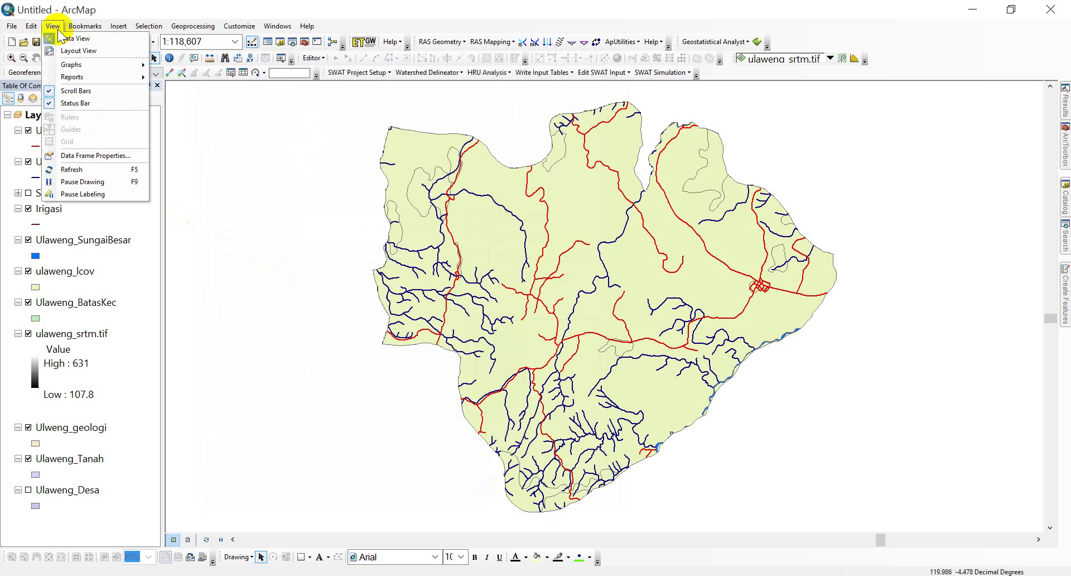
{"action": "left_click", "coordinate": [79, 51]}
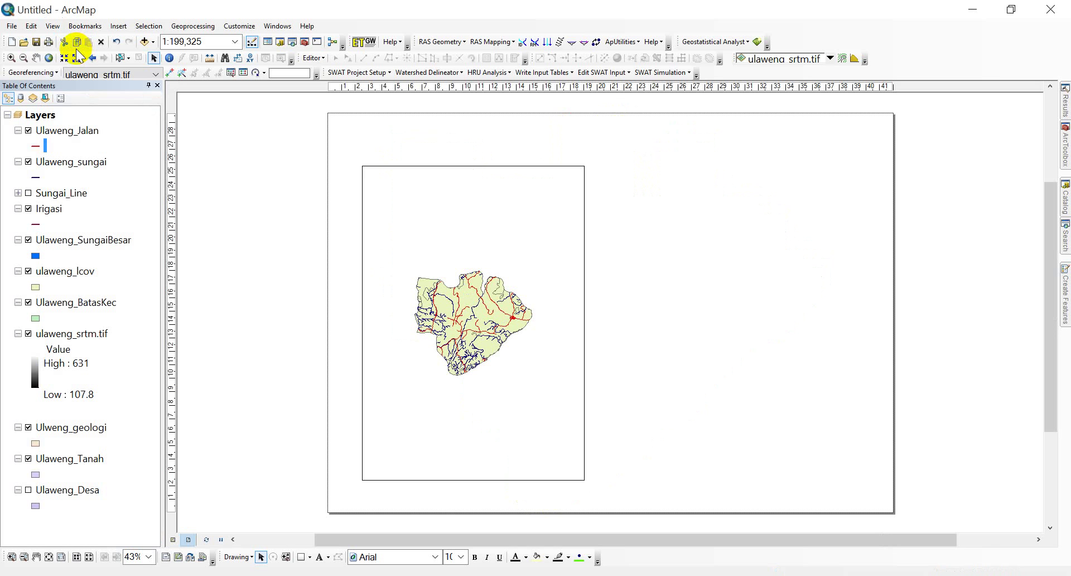
{"action": "left_click", "coordinate": [559, 234]}
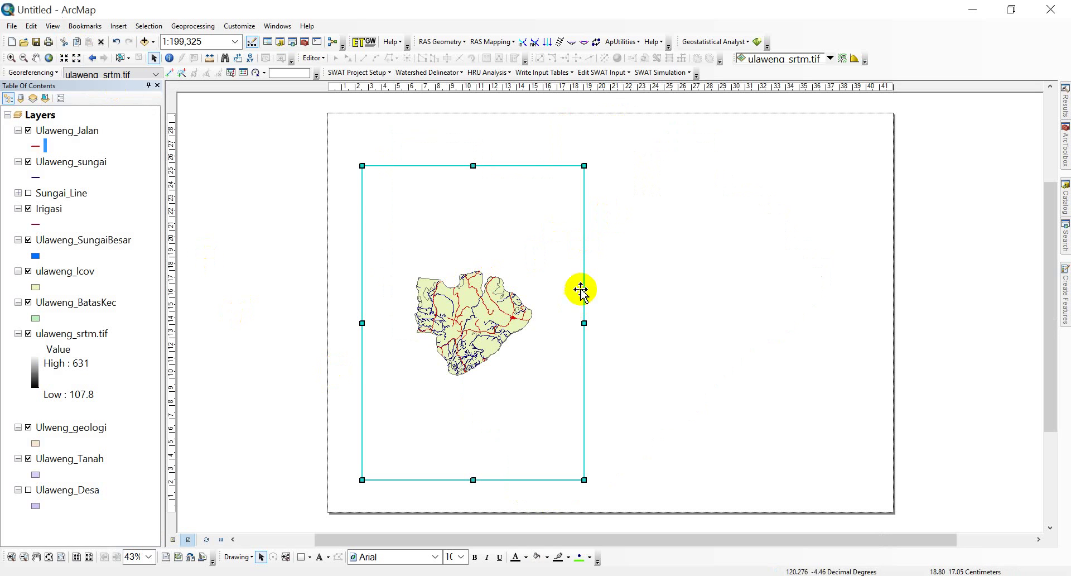
{"action": "left_click_drag", "start_coordinate": [711, 160], "coordinate": [766, 124]}
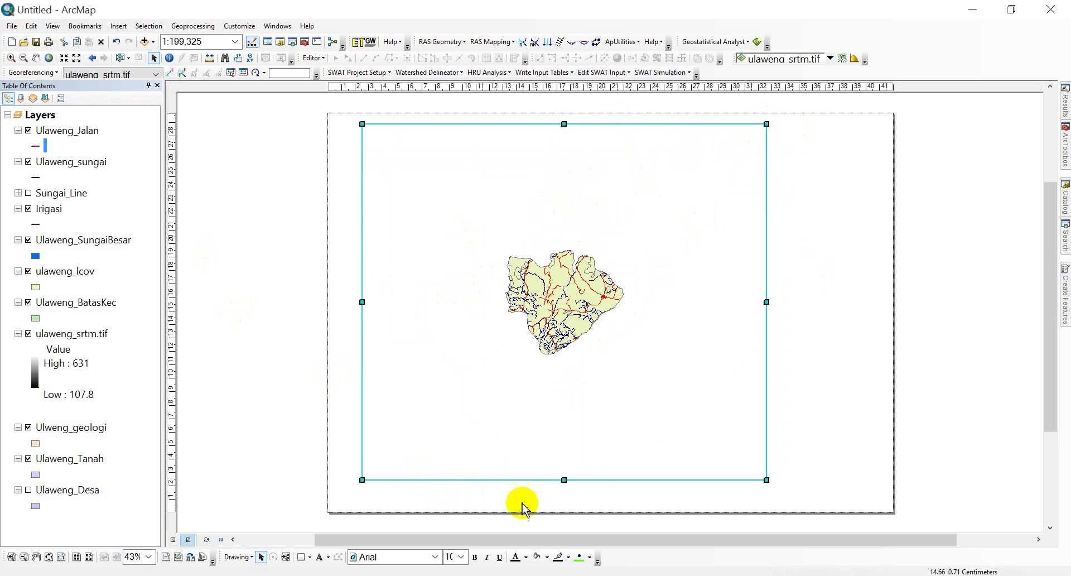
{"action": "left_click_drag", "start_coordinate": [564, 480], "coordinate": [567, 454]}
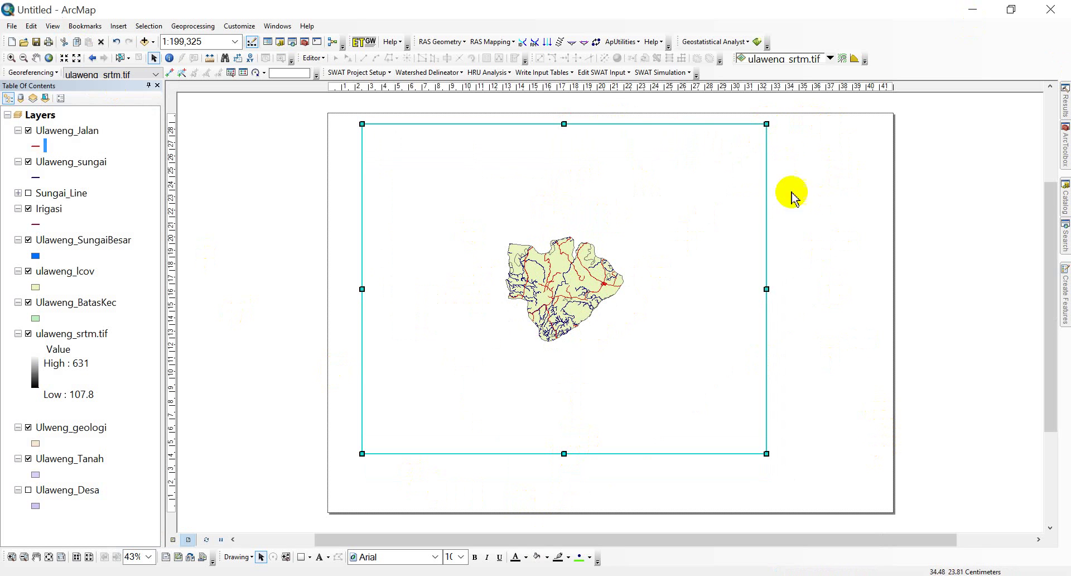
Zoom in on the map inside the data frame so the whole district fills the frame
{"action": "left_click", "coordinate": [11, 58]}
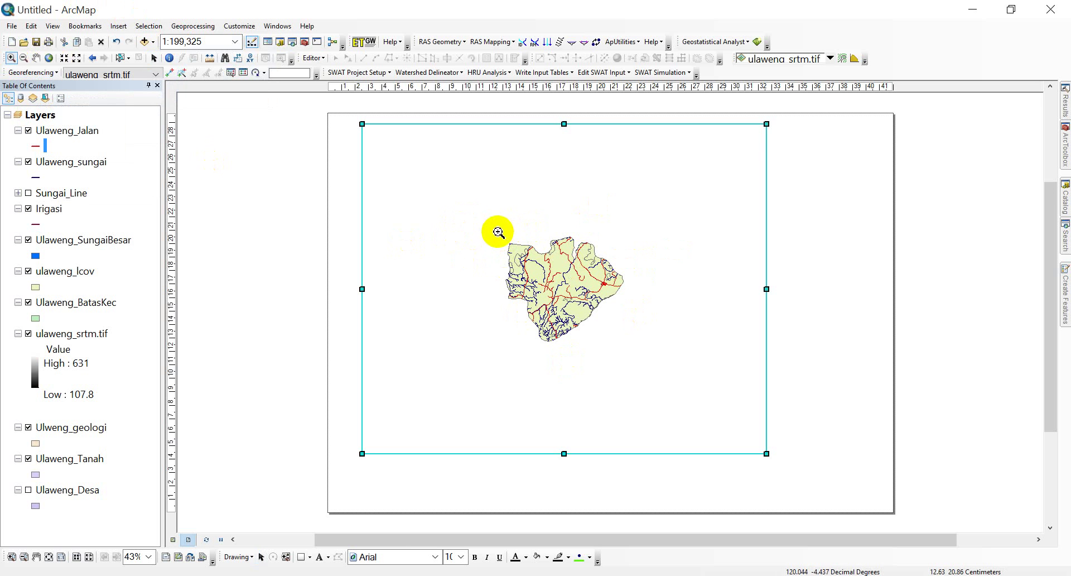
{"action": "left_click_drag", "start_coordinate": [498, 226], "coordinate": [628, 343]}
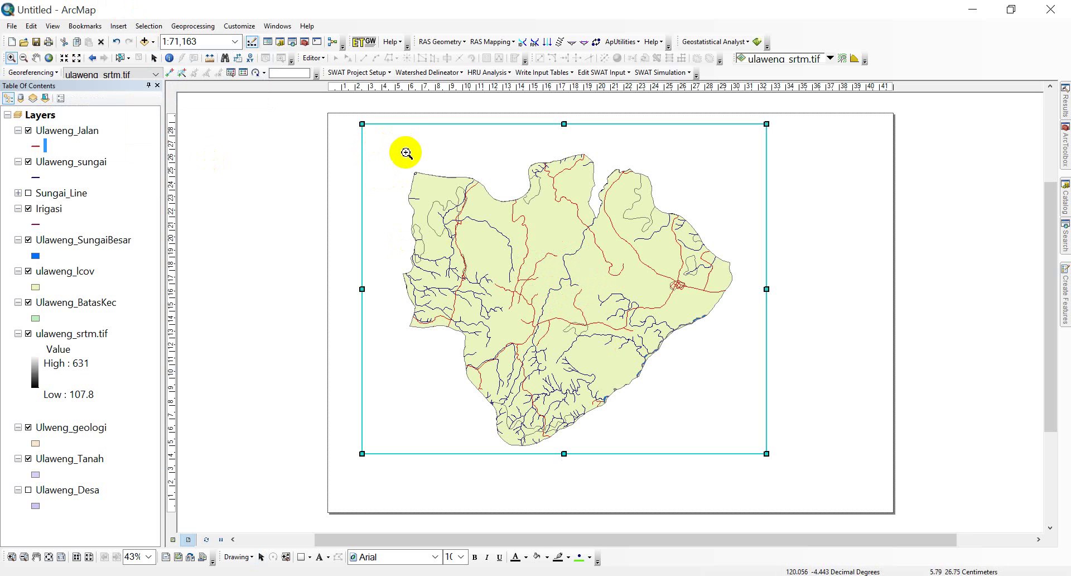
{"action": "left_click_drag", "start_coordinate": [405, 147], "coordinate": [741, 446]}
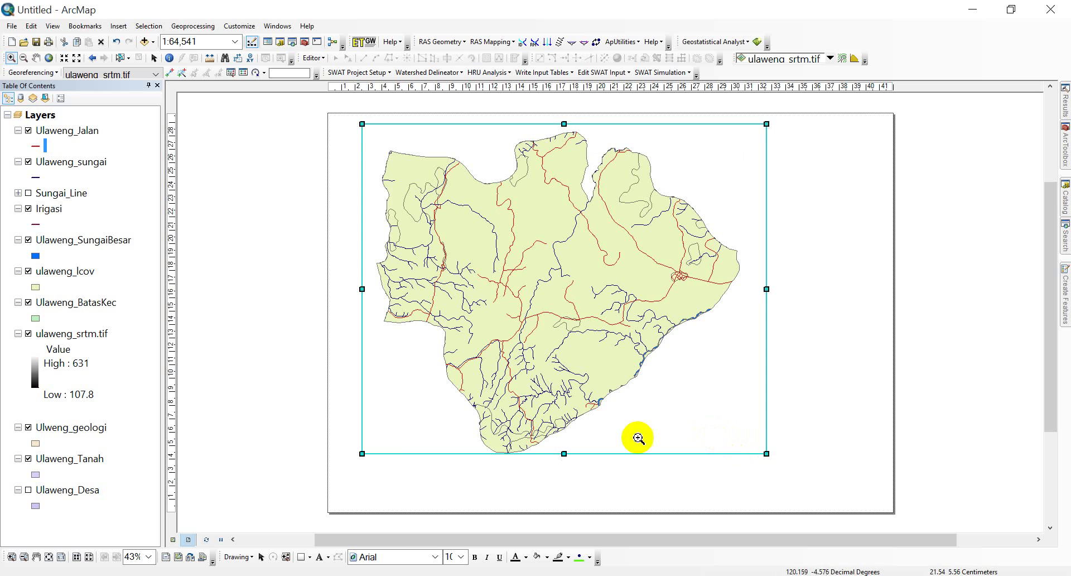
Move the data frame about 1 cm down and slightly to the right on the page
{"action": "left_click", "coordinate": [154, 57]}
{"action": "left_click_drag", "start_coordinate": [702, 129], "coordinate": [705, 147]}
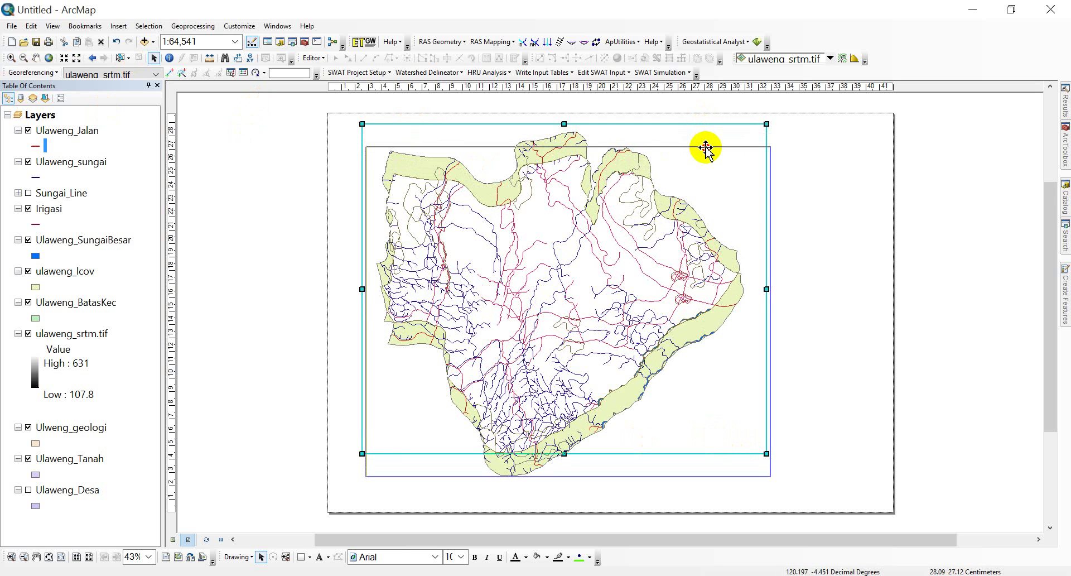
{"action": "left_click_drag", "start_coordinate": [706, 147], "coordinate": [711, 142]}
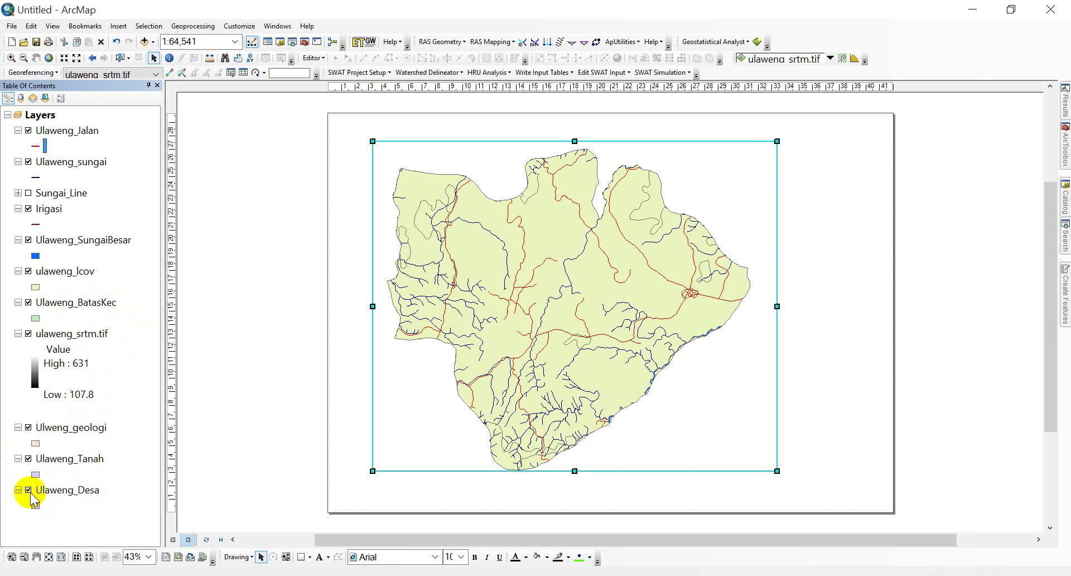
Turn on the Ulaweng_Desa layer, move it directly below Ulaweng_sungai, and remove the Sungai_Line layer
{"action": "left_click_drag", "start_coordinate": [51, 491], "coordinate": [90, 188]}
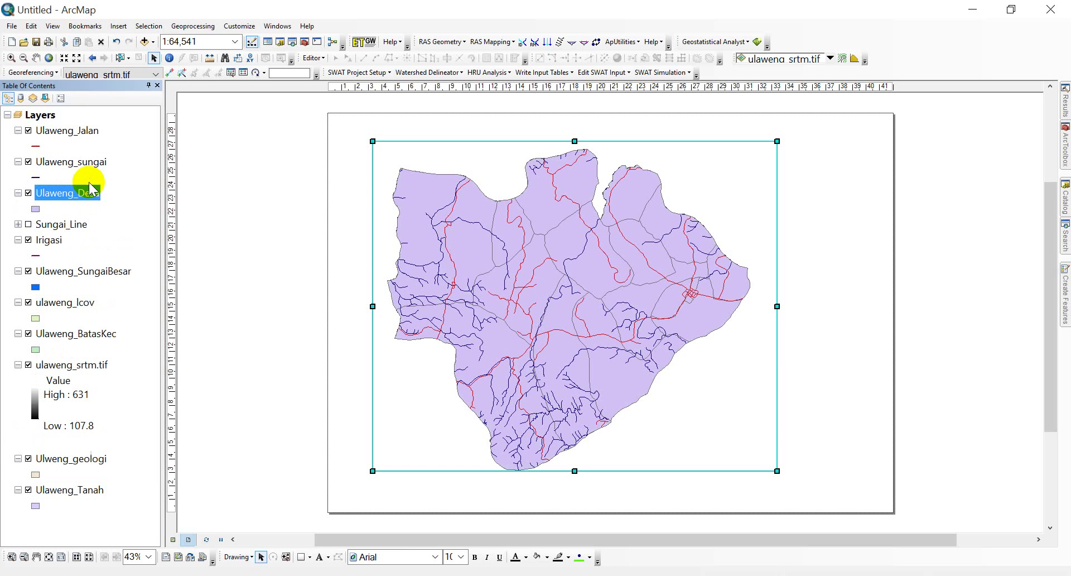
{"action": "right_click", "coordinate": [73, 230]}
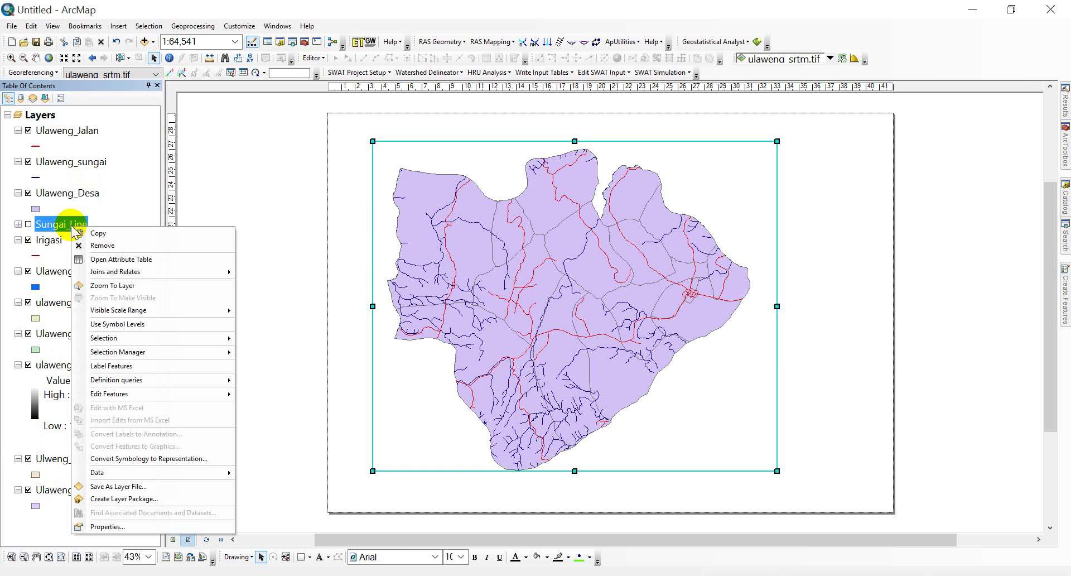
{"action": "left_click", "coordinate": [109, 241]}
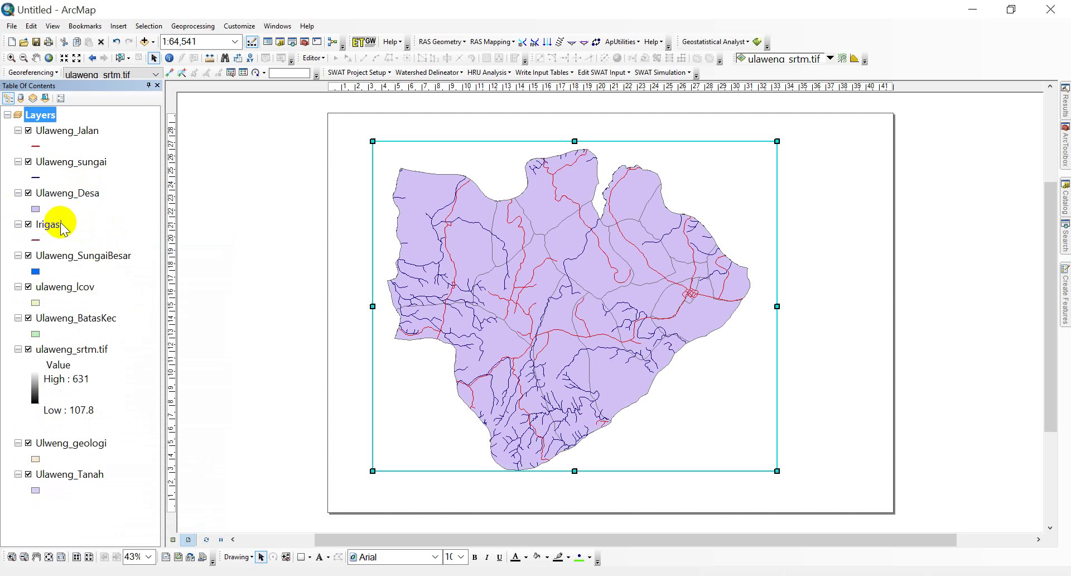
Remove the Irigasi layer and turn off Ulaweng_SungaiBesar, ulaweng_lcov, Ulaweng_BatasKec, ulaweng_srtm.tif, Ulweng_geologi and Ulaweng_Tanah
{"action": "right_click", "coordinate": [57, 223]}
{"action": "left_click", "coordinate": [106, 243]}
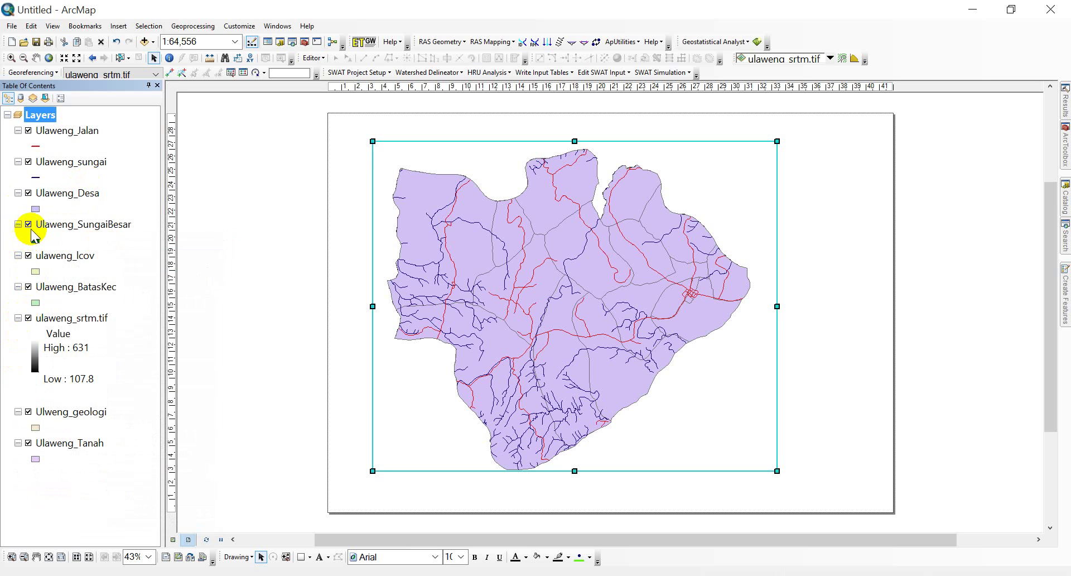
{"action": "left_click", "coordinate": [28, 225]}
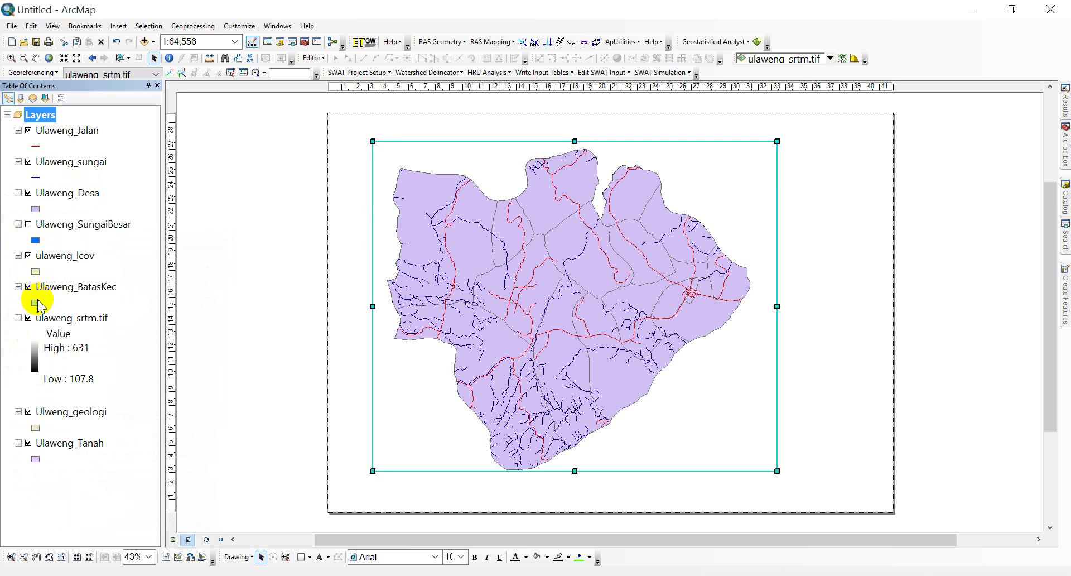
{"action": "left_click", "coordinate": [28, 319]}
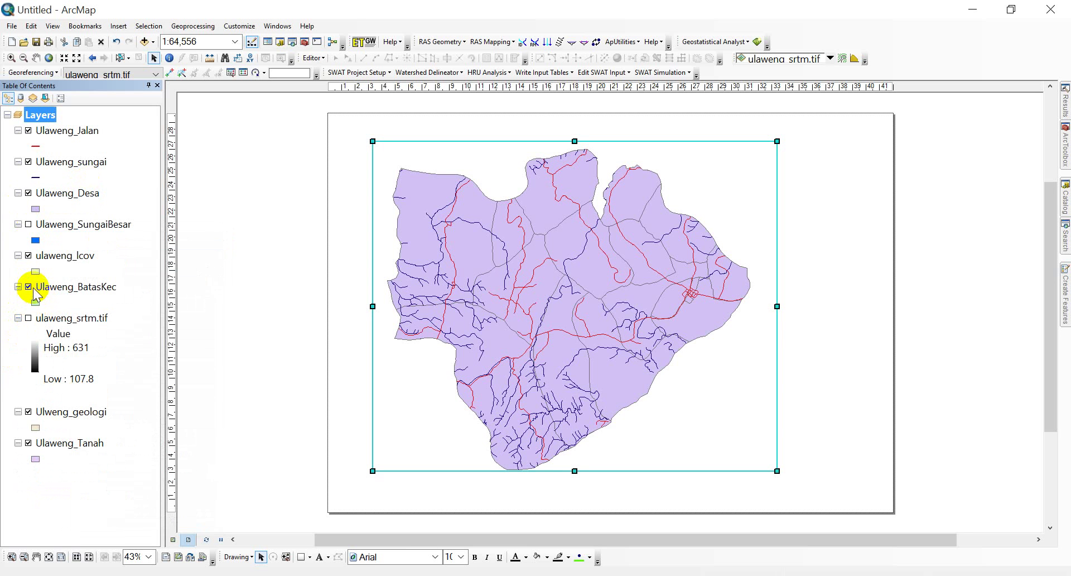
{"action": "left_click", "coordinate": [30, 287]}
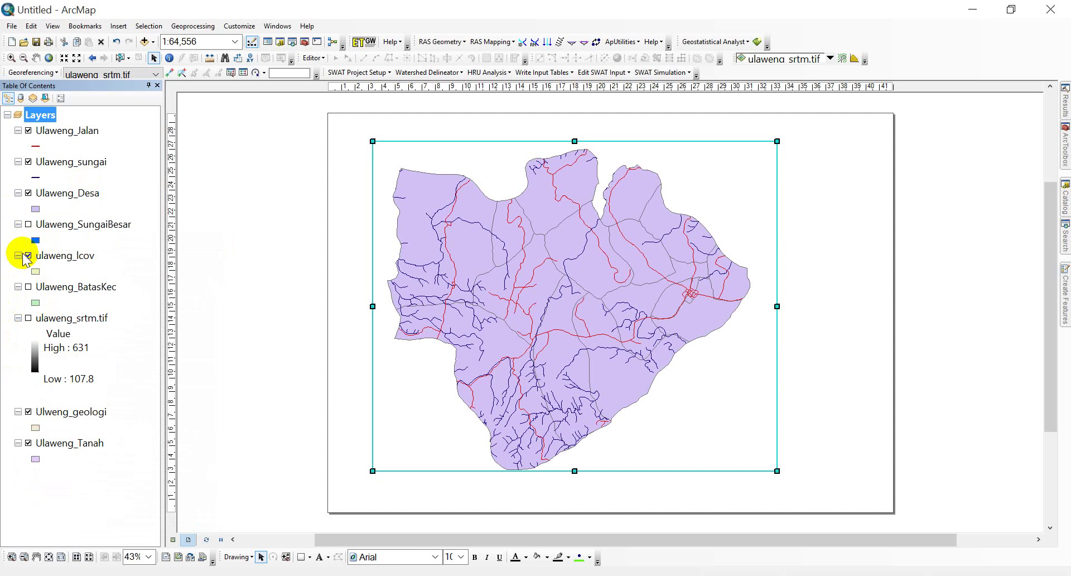
{"action": "left_click", "coordinate": [29, 256]}
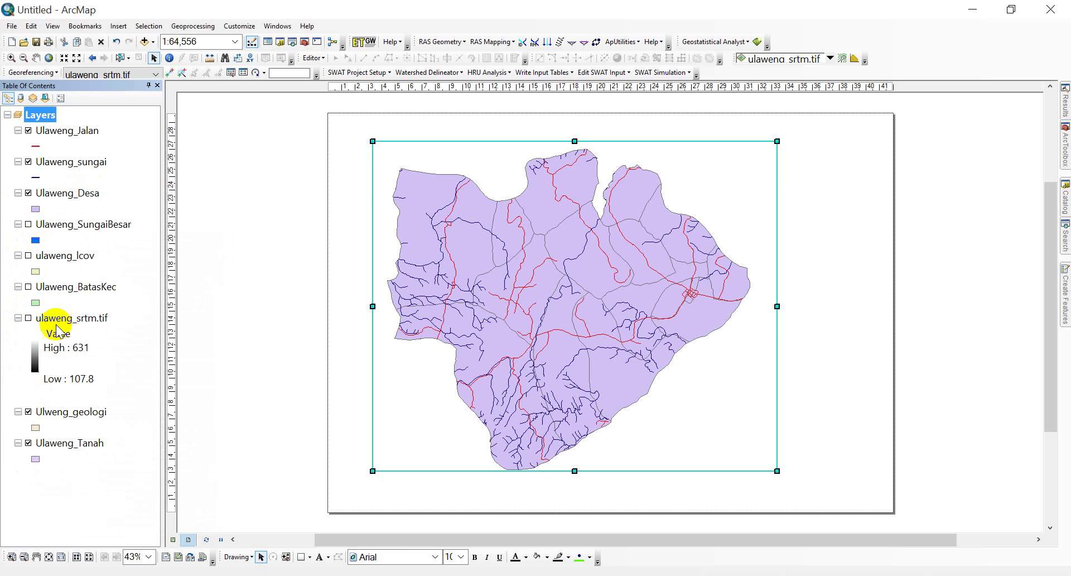
{"action": "left_click", "coordinate": [29, 412]}
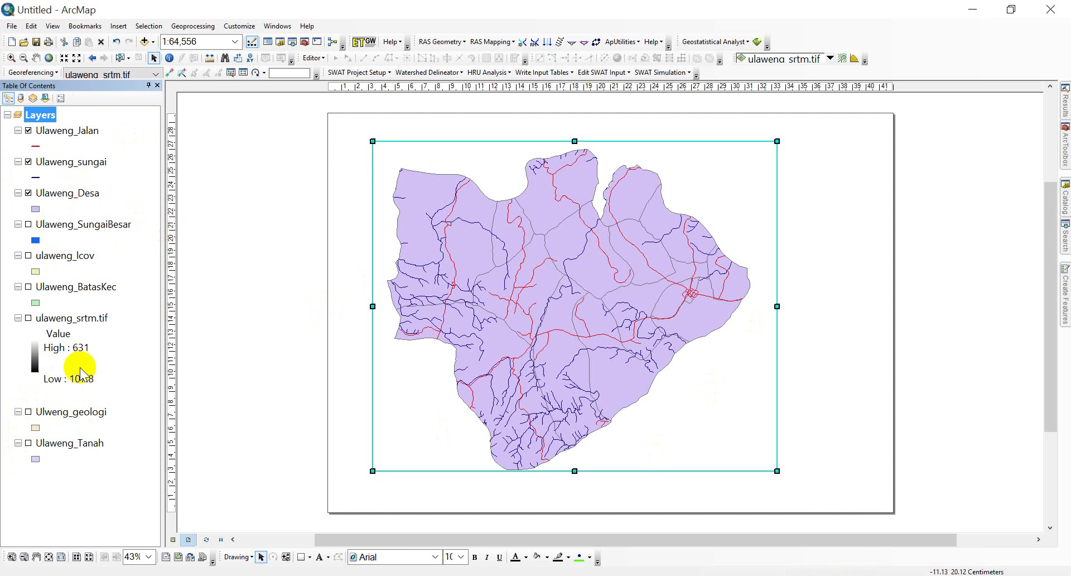
Move the Ulaweng_BatasKec layer between Ulaweng_sungai and Ulaweng_Desa and turn it on
{"action": "left_click_drag", "start_coordinate": [76, 291], "coordinate": [84, 175]}
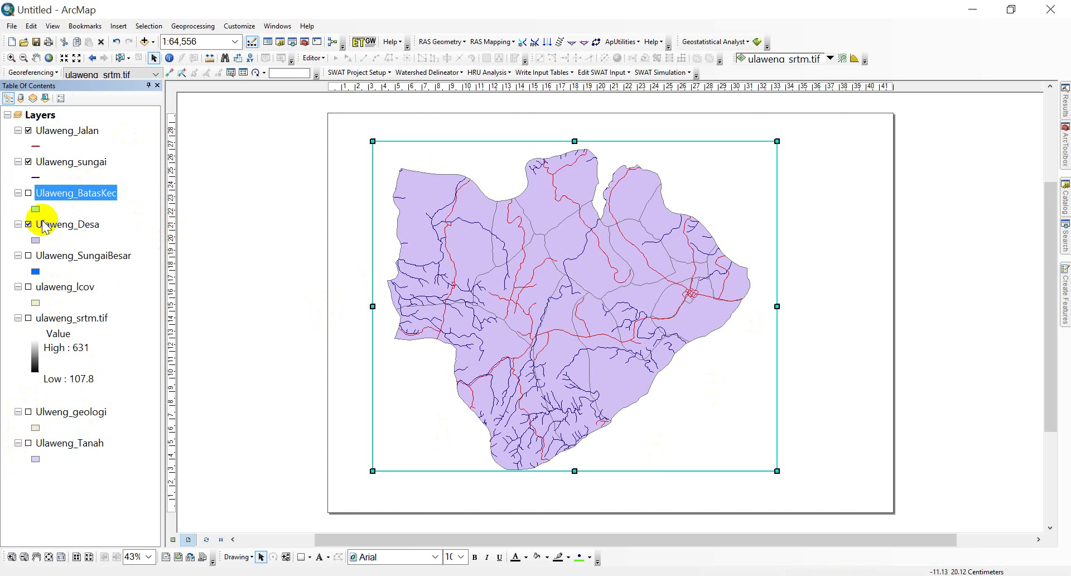
{"action": "left_click", "coordinate": [28, 193]}
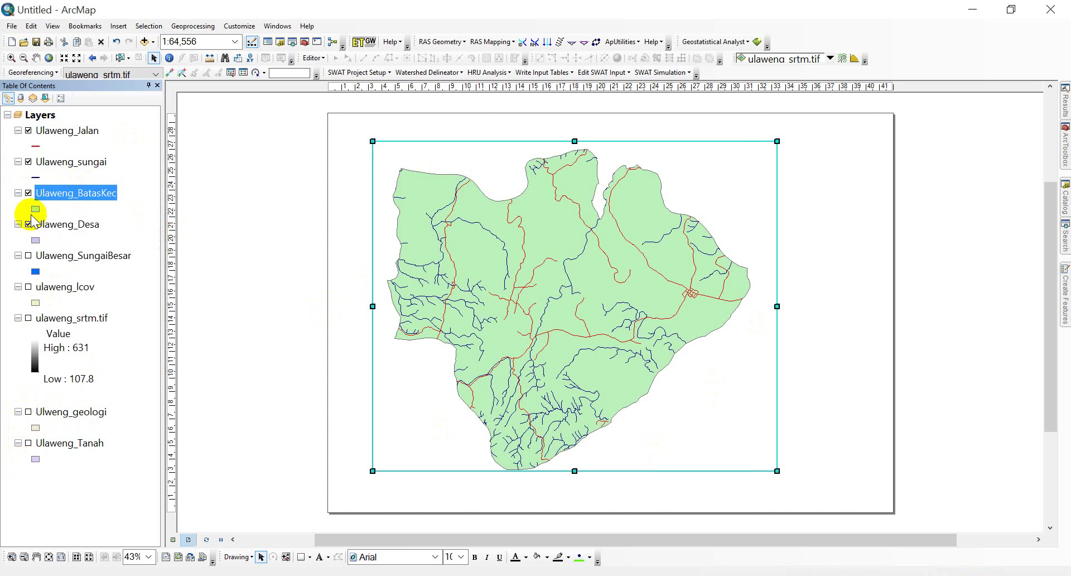
Give the Ulaweng_BatasKec layer symbol no fill color and a Boundary, City outline 1.00 points wide
{"action": "left_click", "coordinate": [36, 208]}
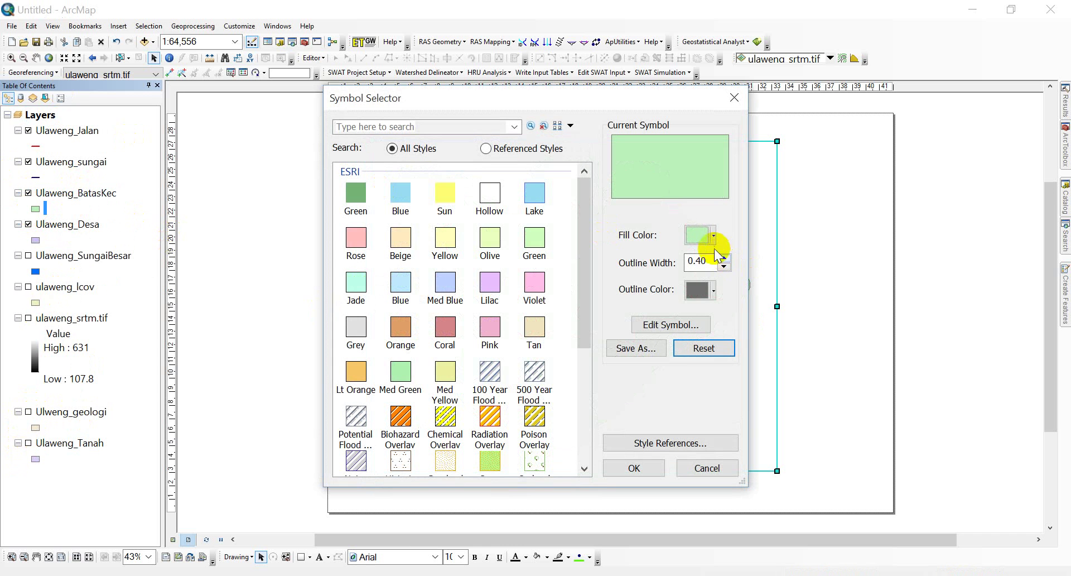
{"action": "left_click", "coordinate": [701, 234]}
{"action": "left_click", "coordinate": [675, 262]}
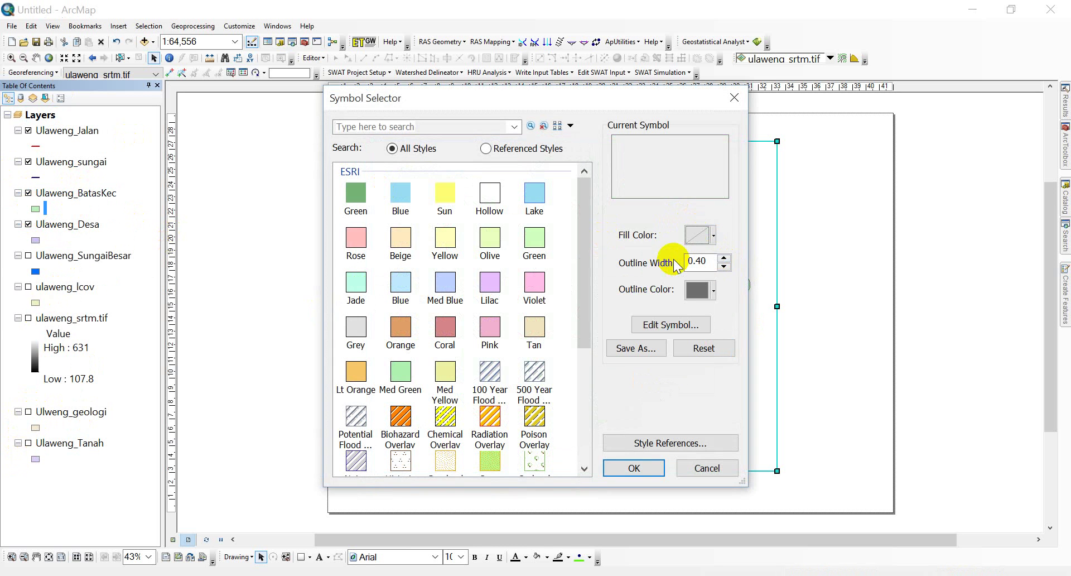
{"action": "left_click", "coordinate": [676, 324]}
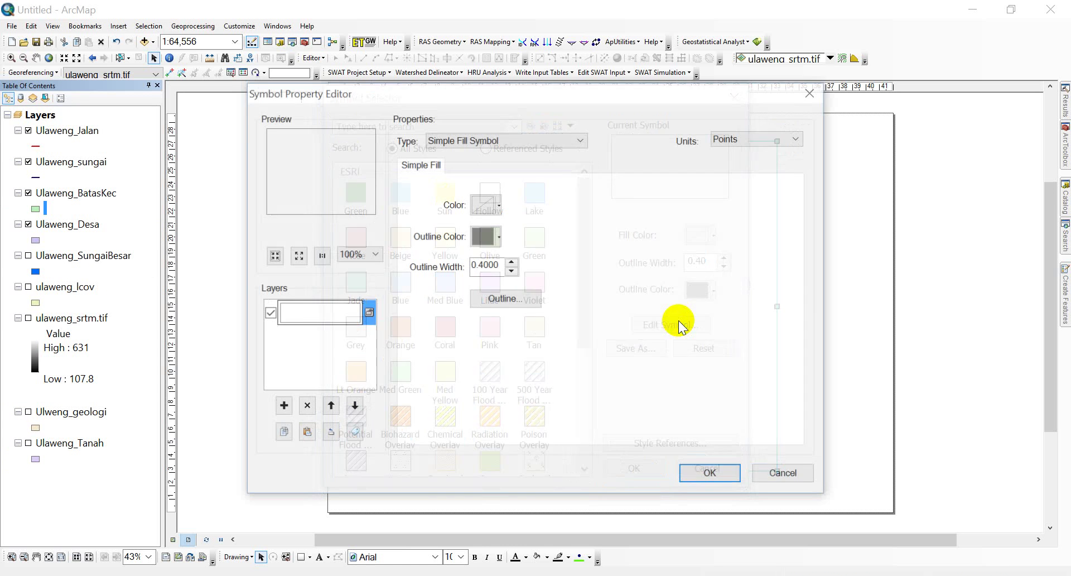
{"action": "left_click", "coordinate": [506, 299]}
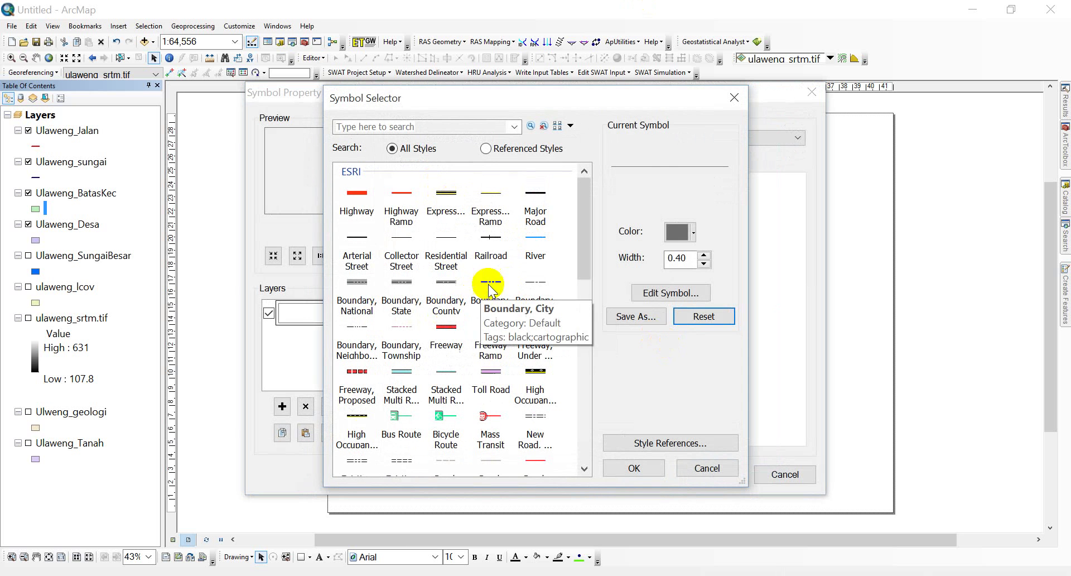
{"action": "left_click", "coordinate": [492, 286]}
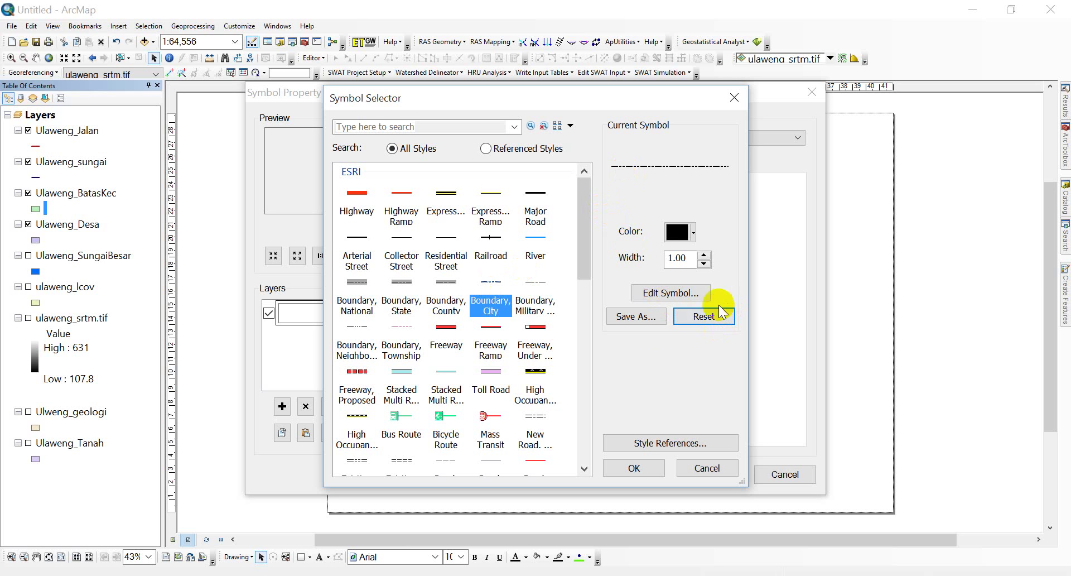
{"action": "left_click", "coordinate": [639, 468]}
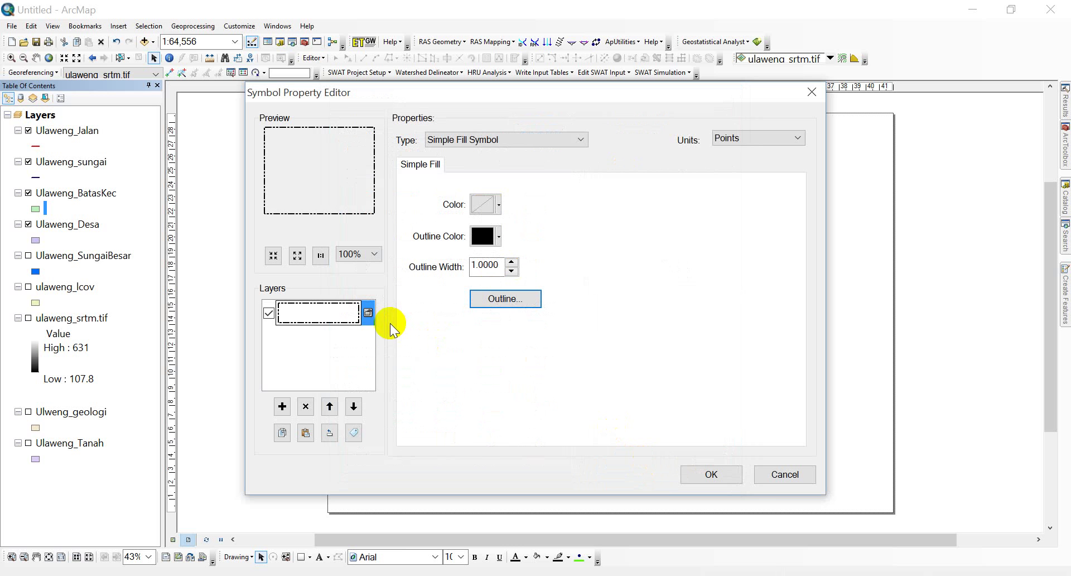
{"action": "left_click", "coordinate": [725, 467]}
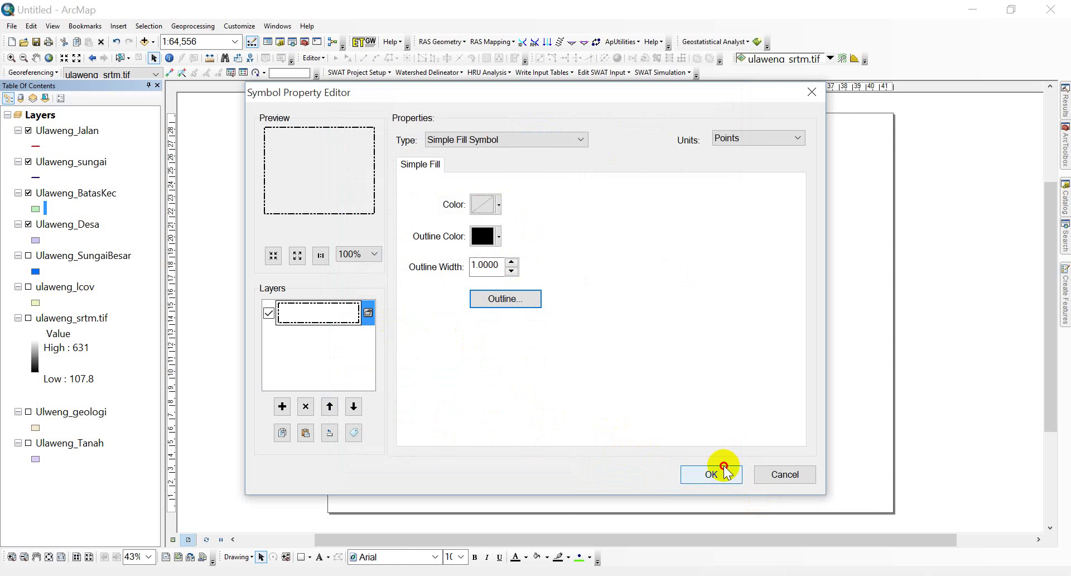
{"action": "left_click", "coordinate": [726, 473]}
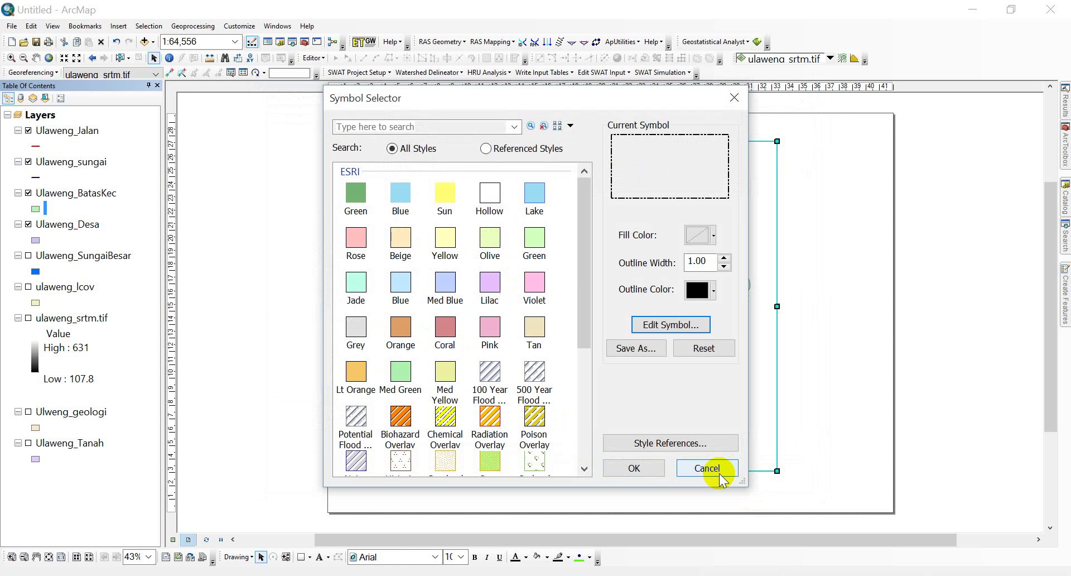
{"action": "left_click", "coordinate": [629, 467]}
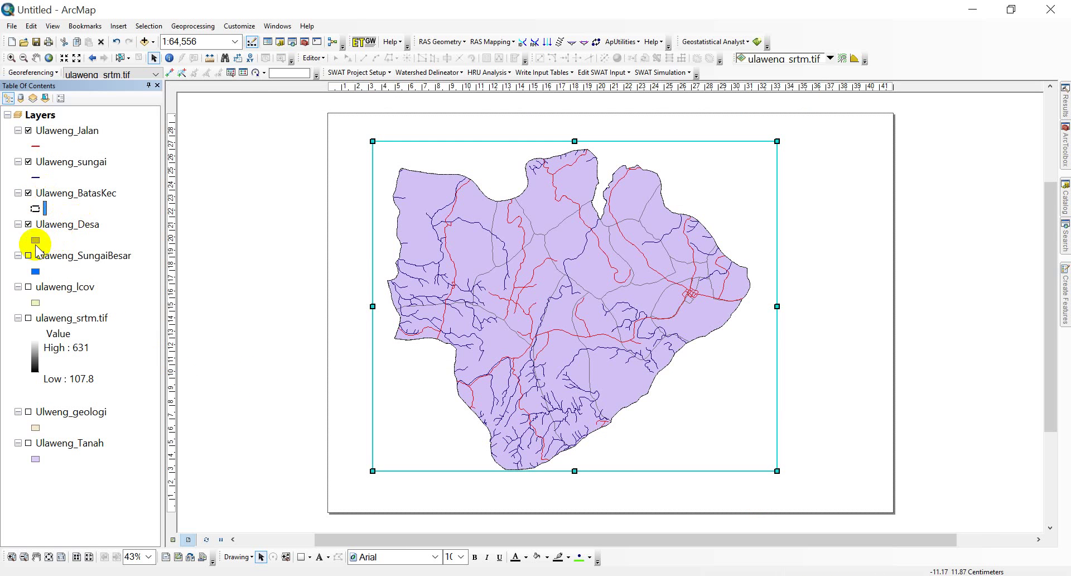
Symbolize the Ulaweng_Desa layer by unique values of the DESA field and add all values
{"action": "left_click", "coordinate": [36, 240]}
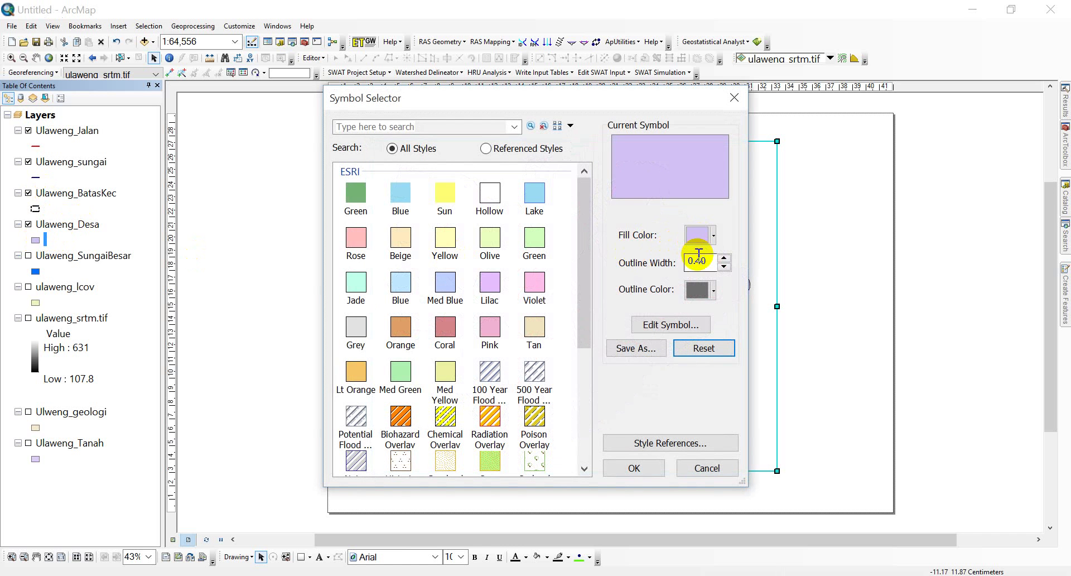
{"action": "left_click", "coordinate": [706, 467]}
{"action": "left_click", "coordinate": [82, 226]}
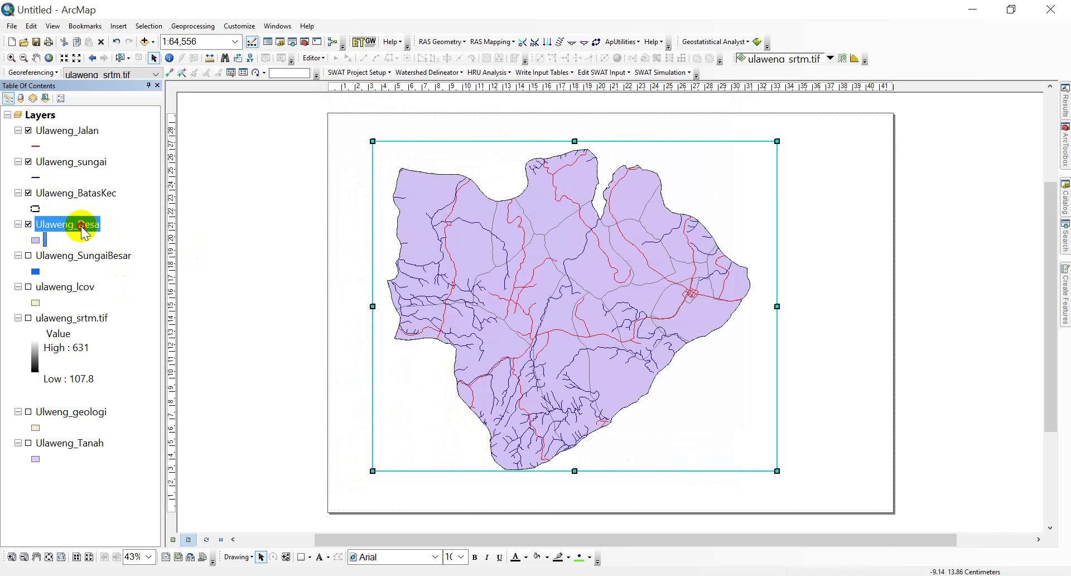
{"action": "double_click", "coordinate": [81, 225]}
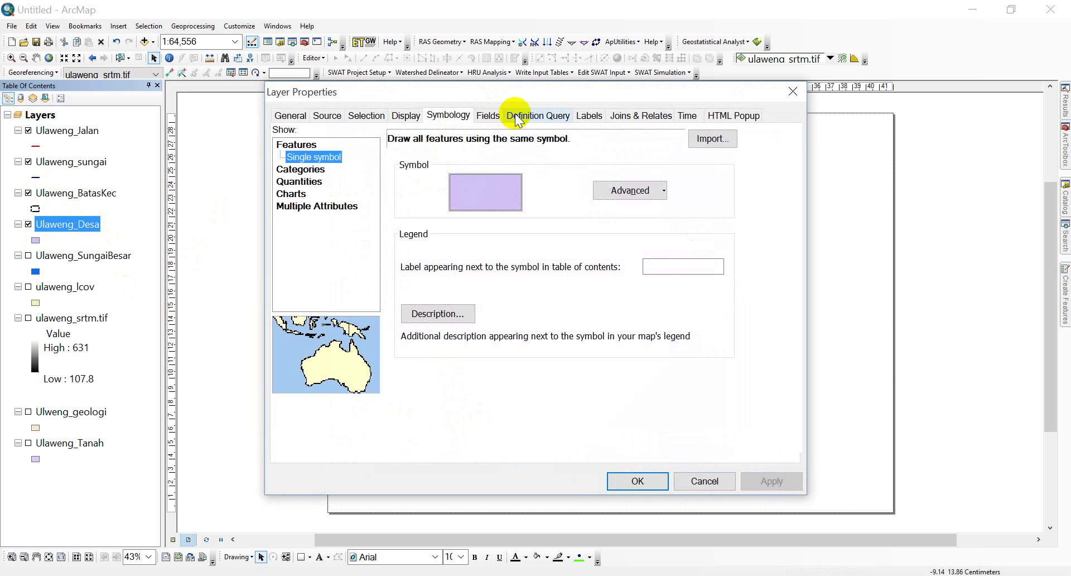
{"action": "left_click", "coordinate": [293, 169]}
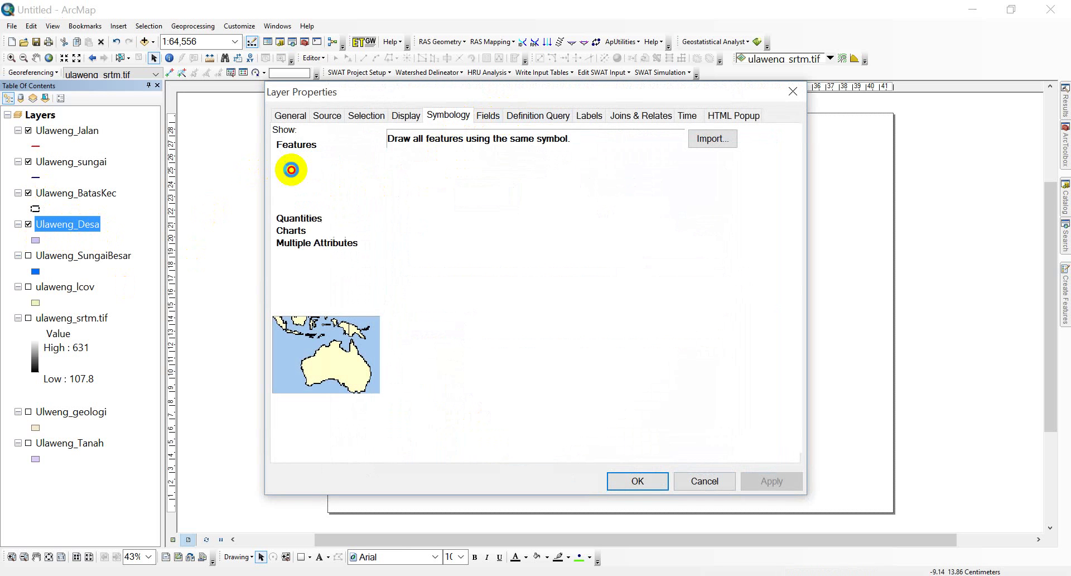
{"action": "left_click", "coordinate": [462, 172]}
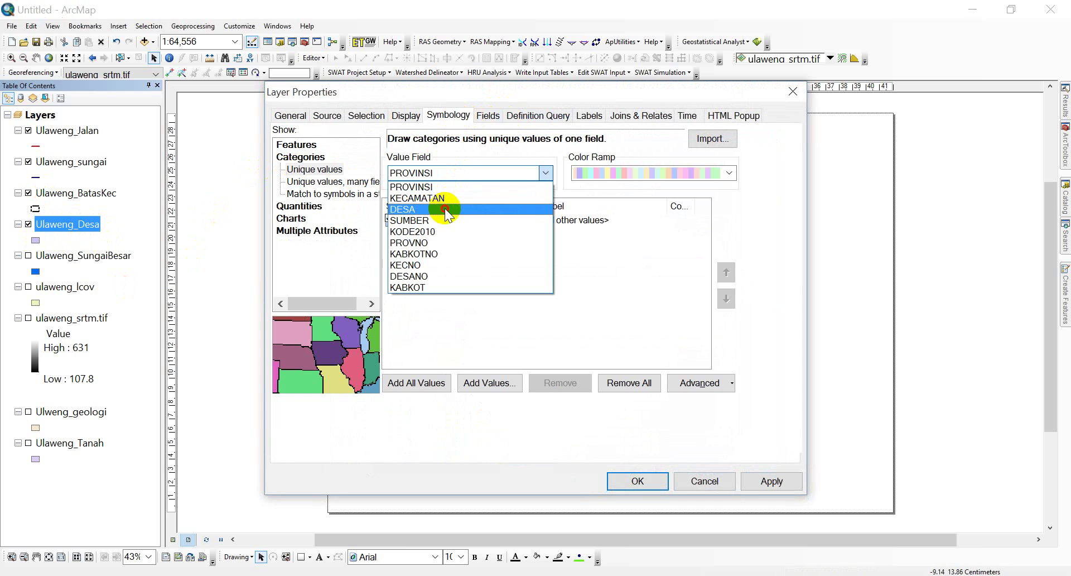
{"action": "left_click", "coordinate": [447, 207]}
{"action": "left_click", "coordinate": [412, 385]}
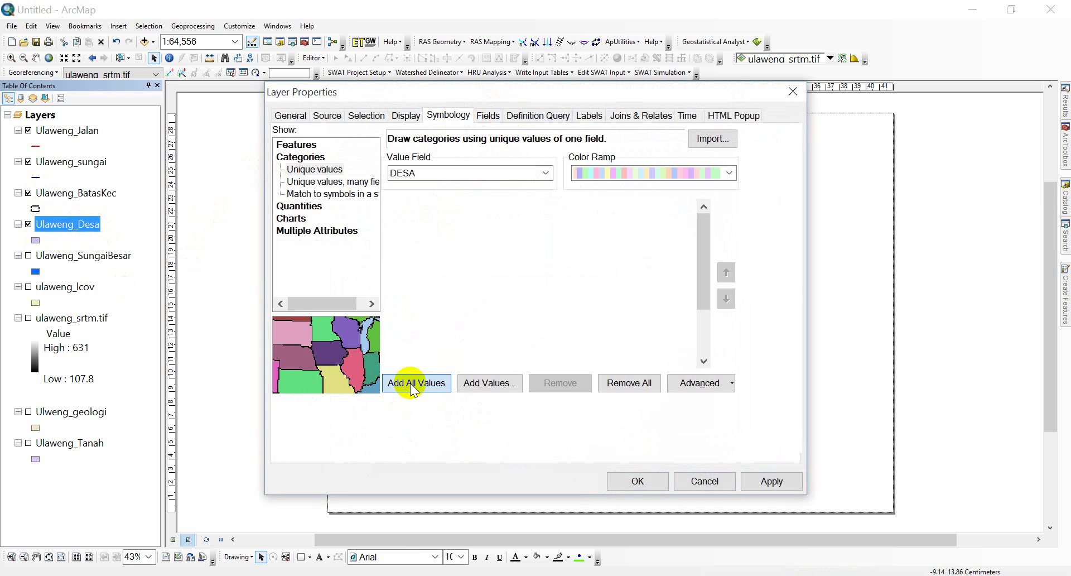
Set no fill color for all village symbols, from CANI SIRENRENG through ULAWENG CINNONG
{"action": "left_click", "coordinate": [424, 246]}
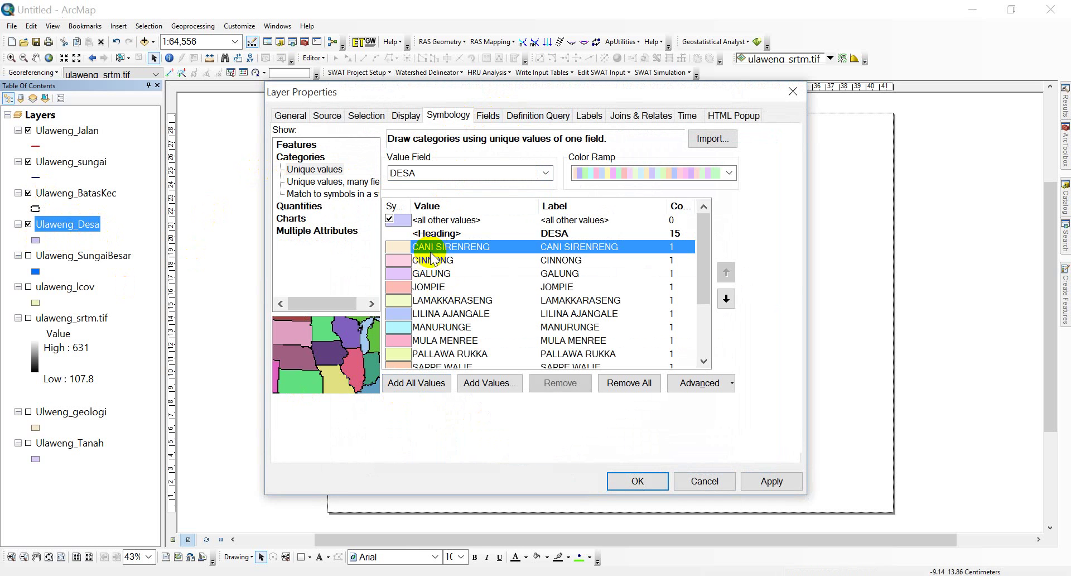
{"action": "scroll", "coordinate": [426, 282], "scroll_direction": "down", "scroll_amount": 2}
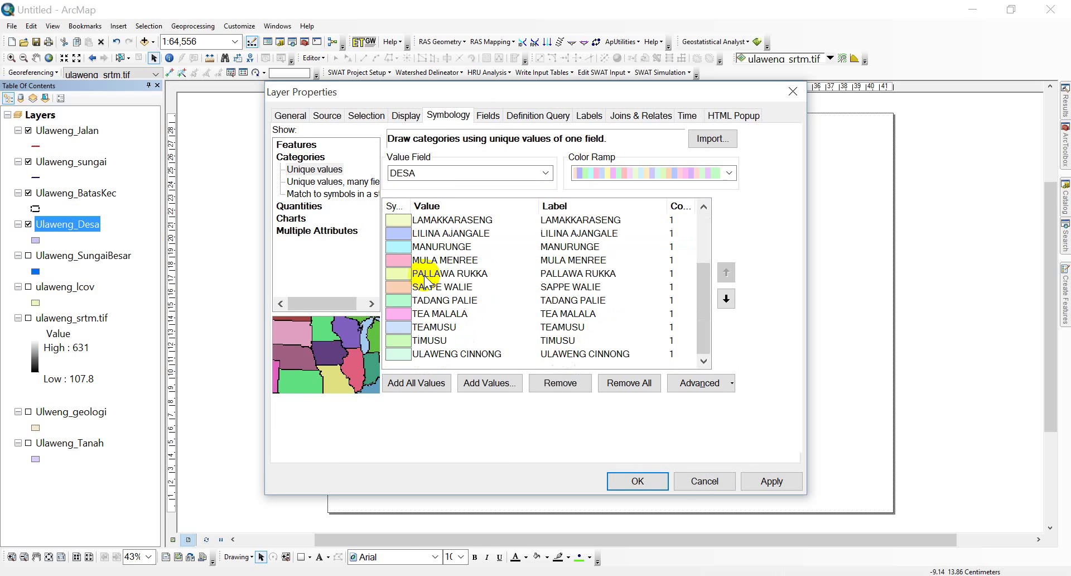
{"action": "left_click", "coordinate": [442, 354], "text": "shift"}
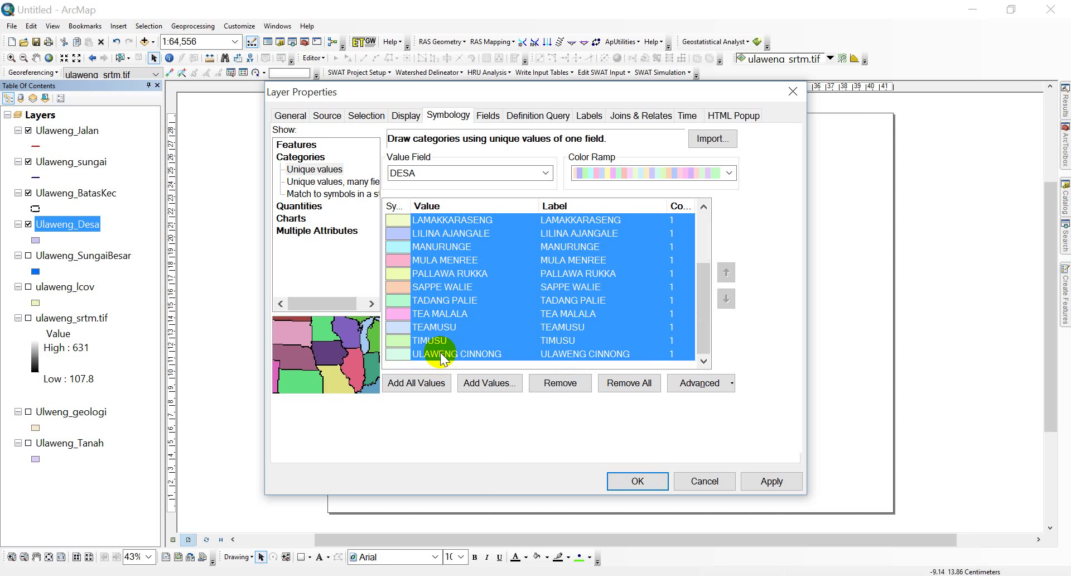
{"action": "right_click", "coordinate": [442, 356]}
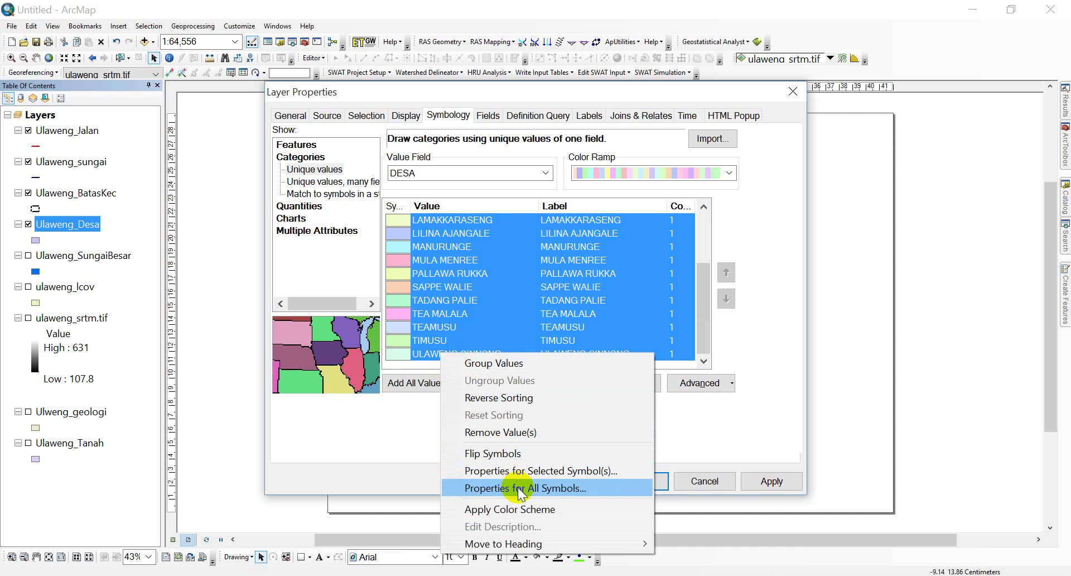
{"action": "left_click", "coordinate": [541, 471]}
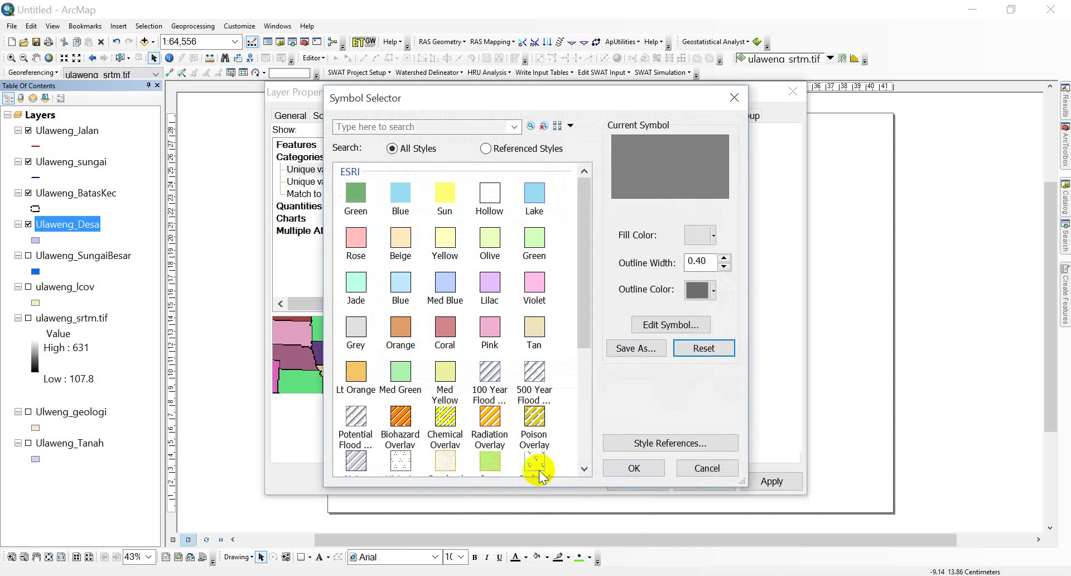
{"action": "left_click", "coordinate": [683, 332]}
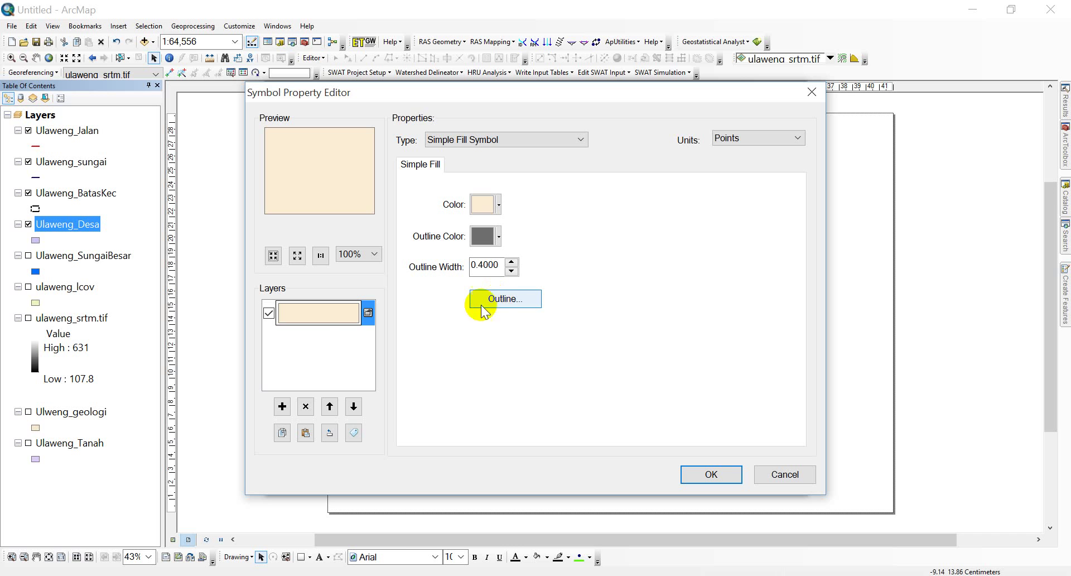
{"action": "left_click", "coordinate": [480, 210]}
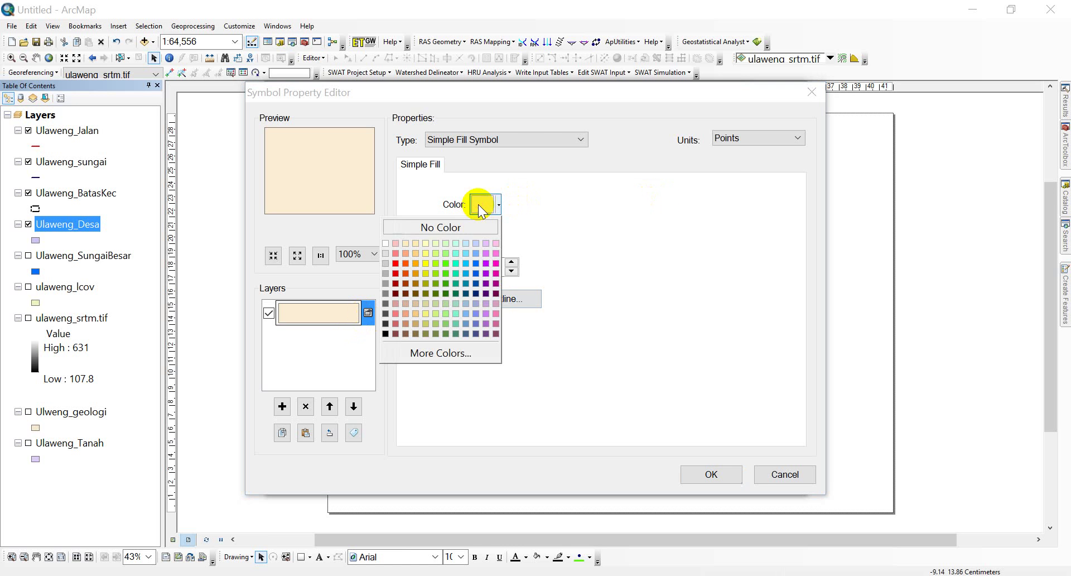
{"action": "left_click", "coordinate": [471, 226]}
Give all the hollow village symbols a Boundary, Neighborhood outline and apply the symbology to the Ulaweng_Desa layer
{"action": "left_click", "coordinate": [505, 299]}
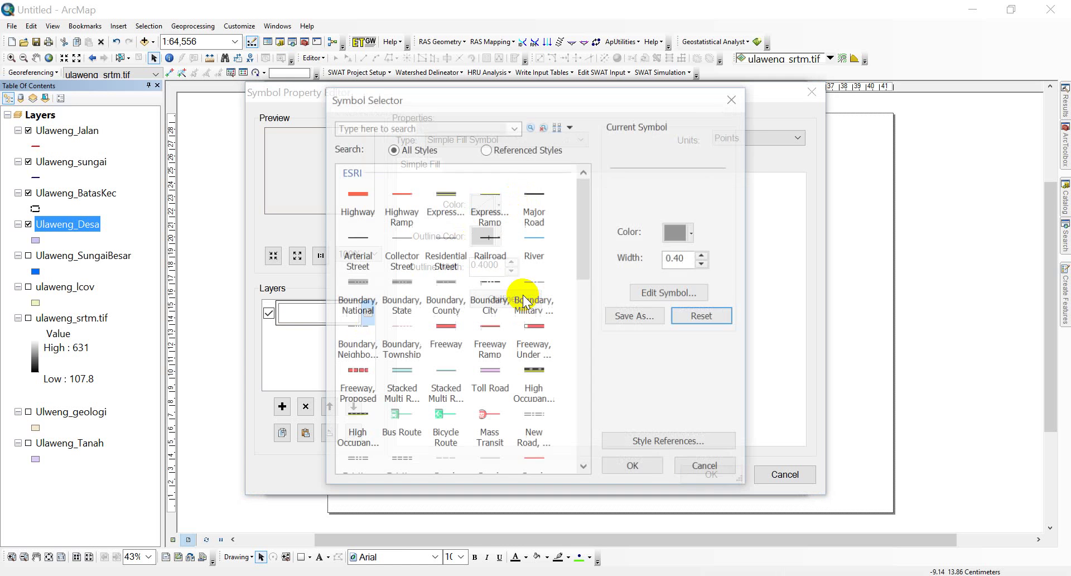
{"action": "mouse_move", "coordinate": [587, 253]}
{"action": "left_mouse_down"}
{"action": "mouse_move", "coordinate": [586, 262]}
{"action": "mouse_move", "coordinate": [577, 241]}
{"action": "left_mouse_up"}
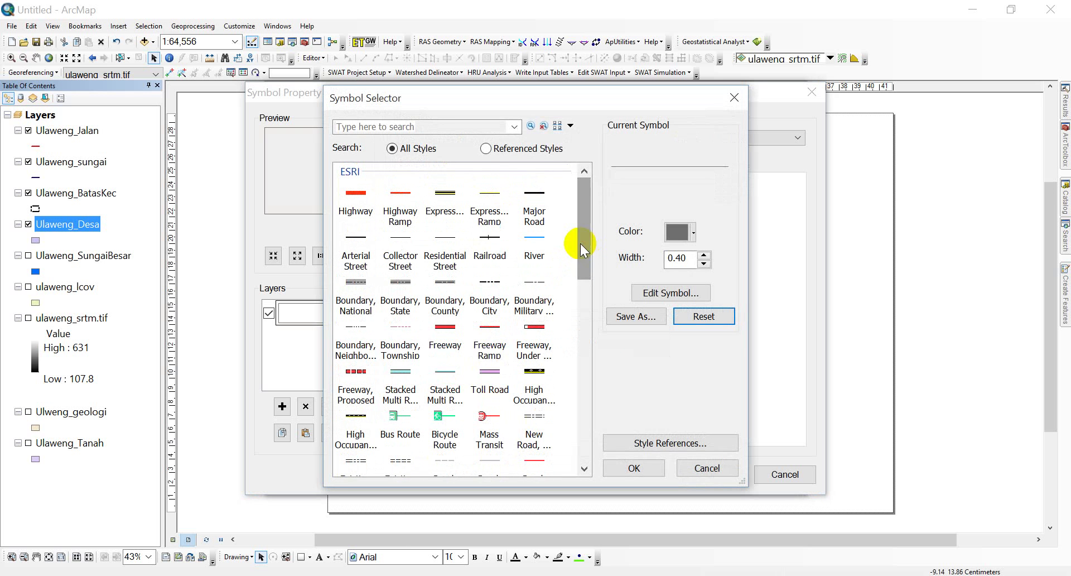
{"action": "left_click", "coordinate": [358, 333]}
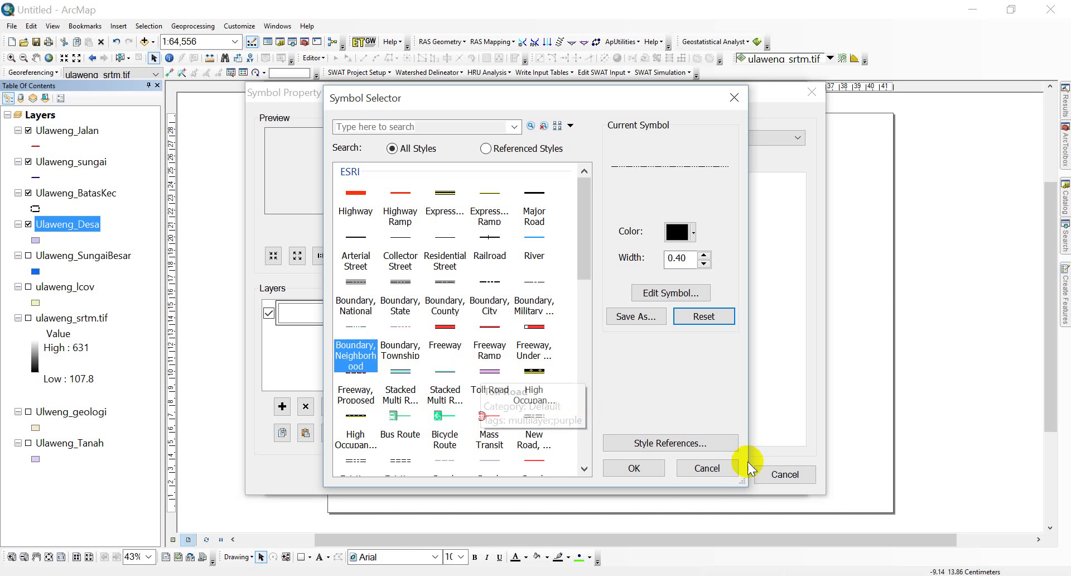
{"action": "left_click", "coordinate": [651, 469]}
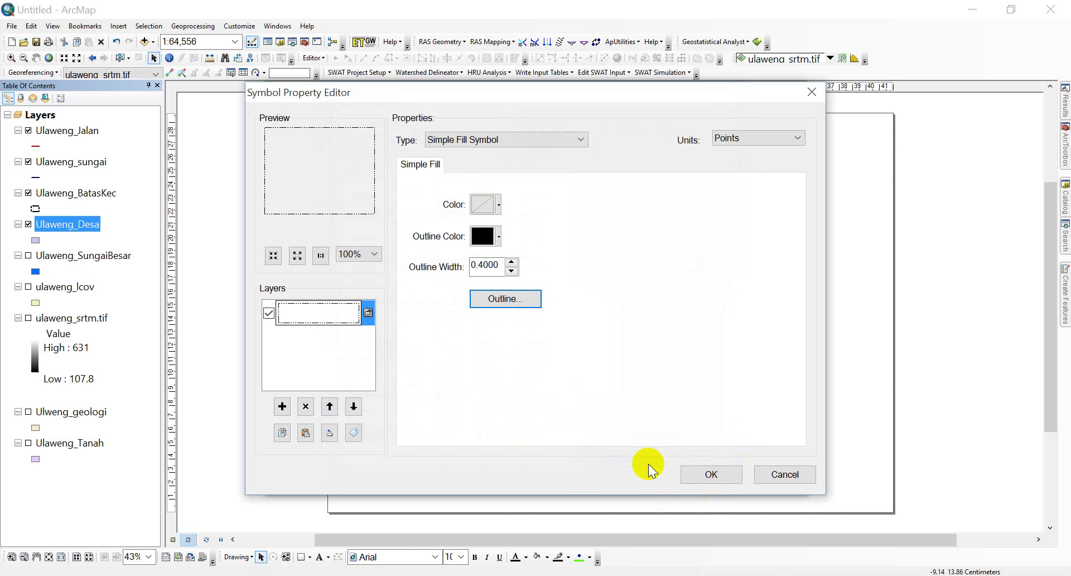
{"action": "left_click", "coordinate": [712, 475]}
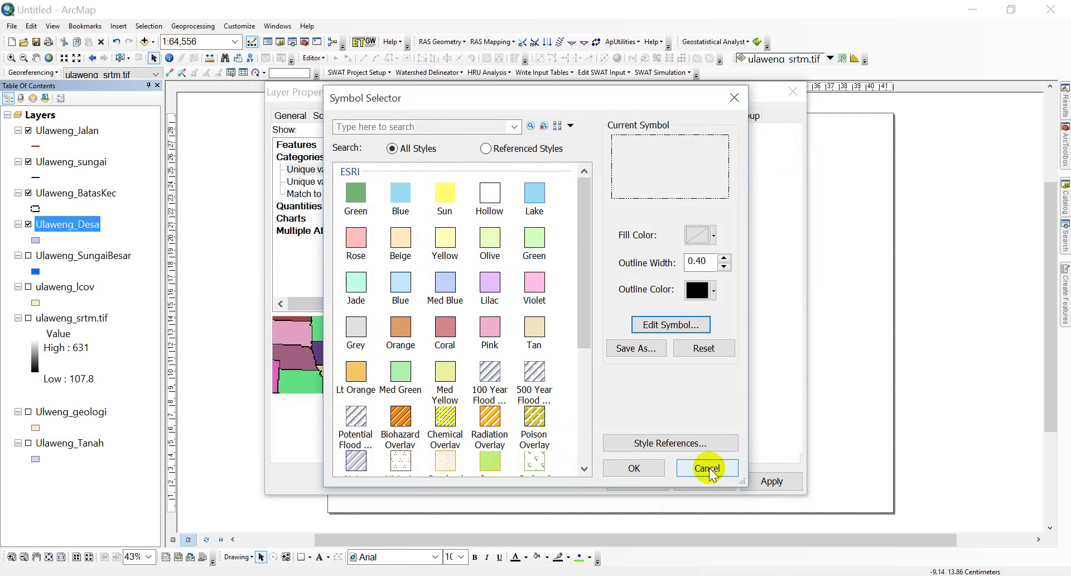
{"action": "left_click", "coordinate": [641, 474]}
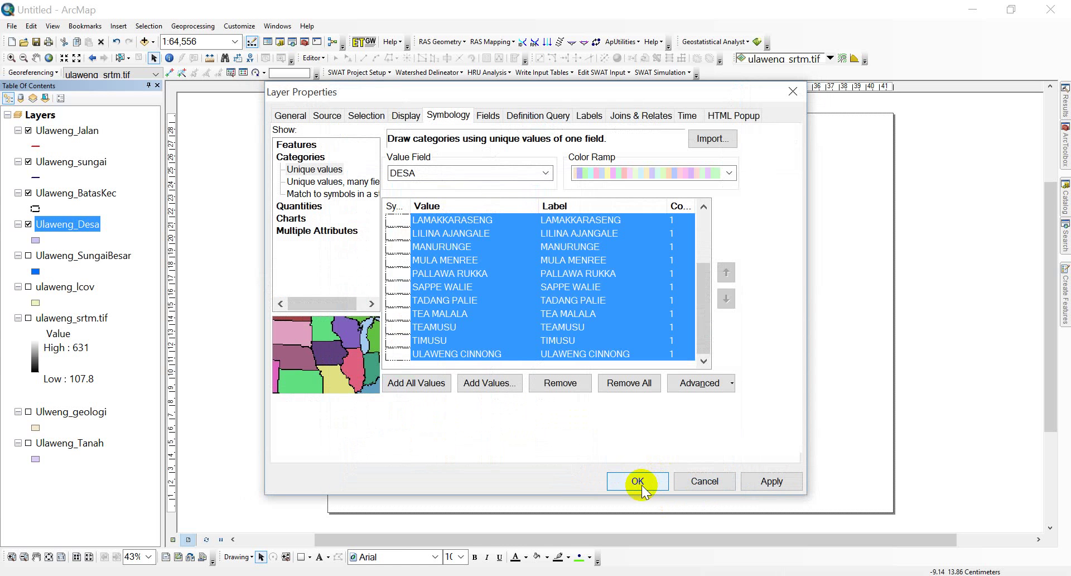
{"action": "left_click", "coordinate": [638, 481]}
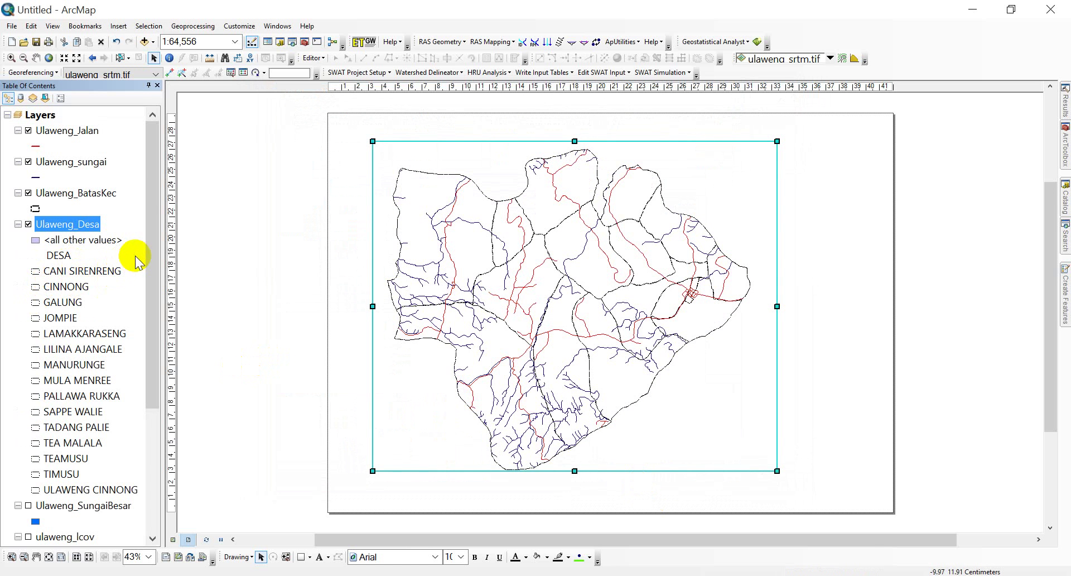
Restore colored fills on the Ulaweng_Desa layer by adding all DESA values again and apply the symbology
{"action": "left_click", "coordinate": [91, 224]}
{"action": "double_click", "coordinate": [92, 224]}
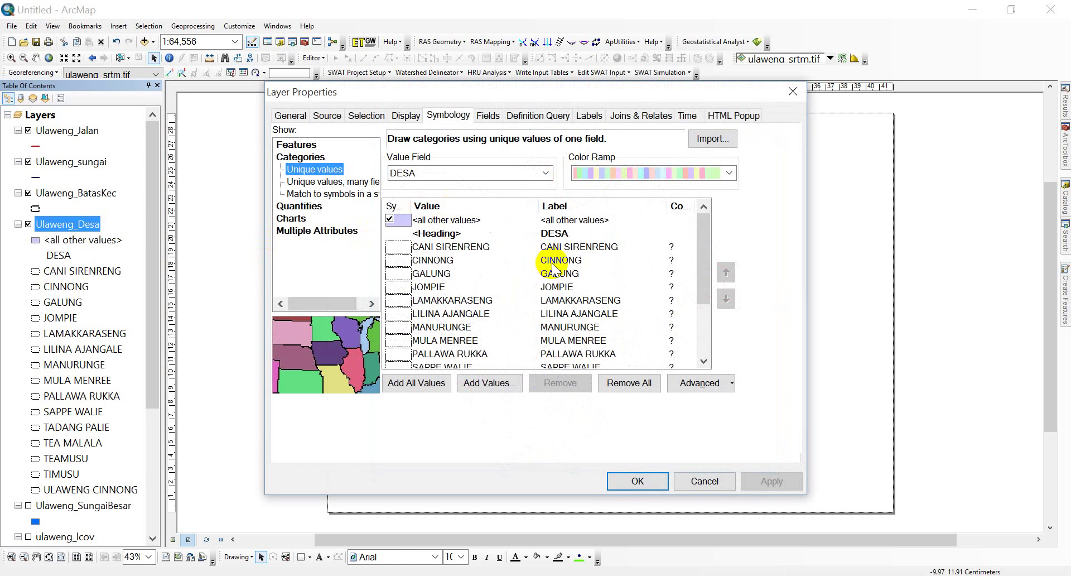
{"action": "left_click", "coordinate": [404, 384]}
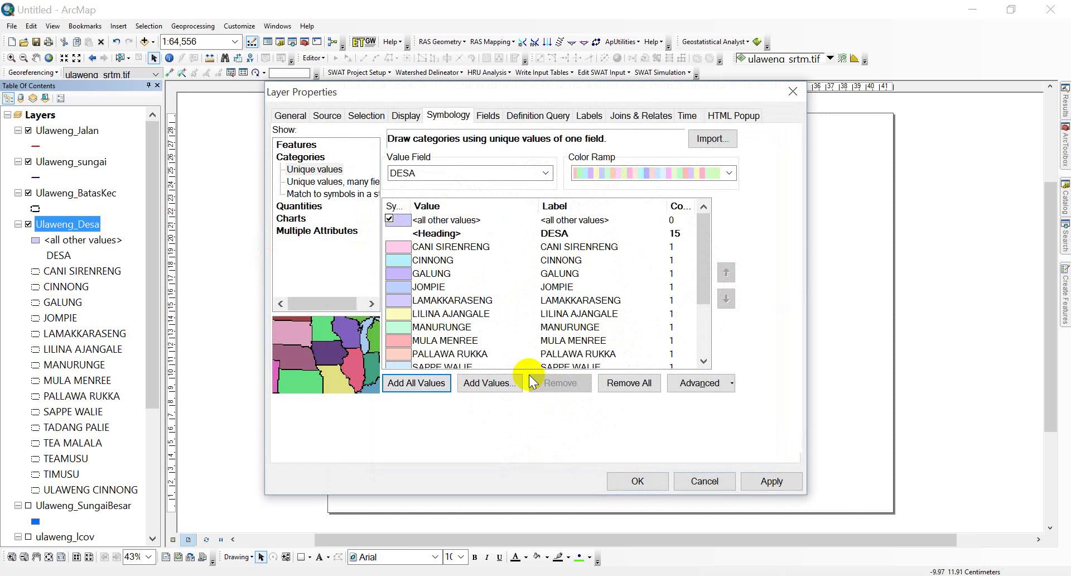
{"action": "left_click", "coordinate": [702, 274]}
{"action": "left_click_drag", "start_coordinate": [702, 275], "coordinate": [701, 364]}
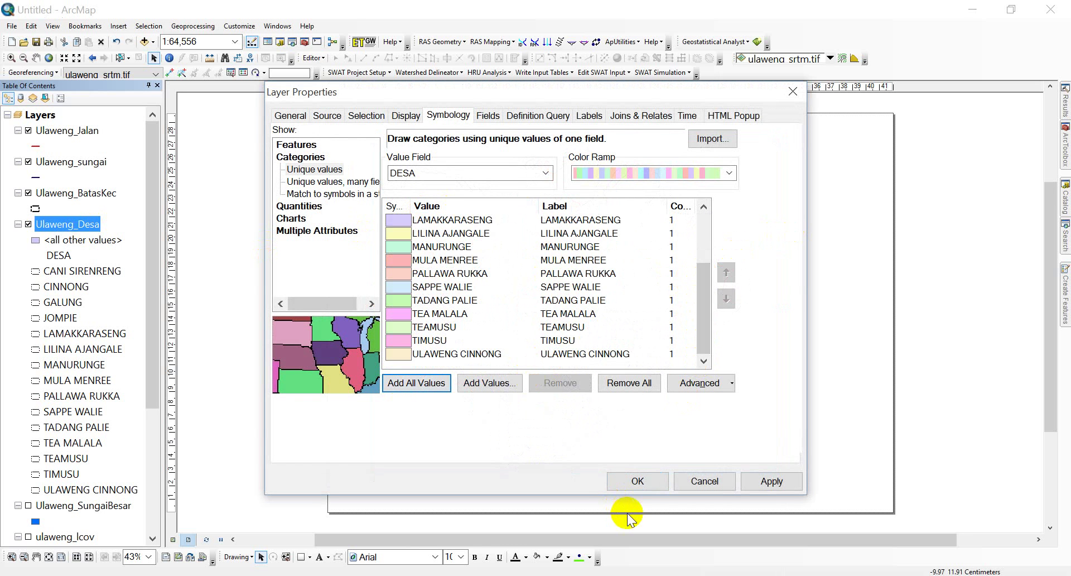
{"action": "left_click", "coordinate": [635, 483]}
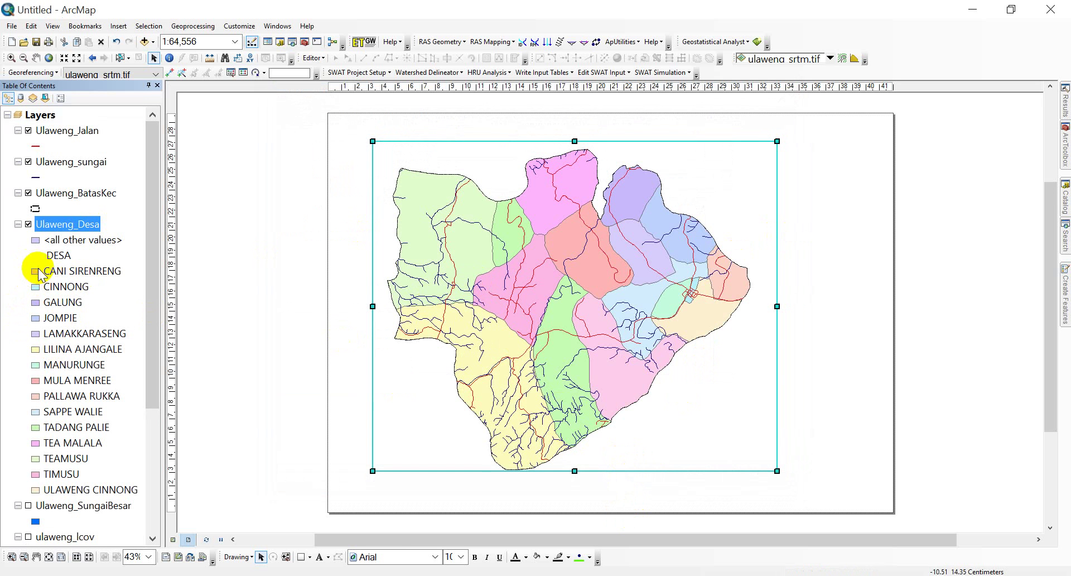
Try to give all village symbols, CANI SIRENRENG through ULAWENG CINNONG, a Boundary, Neighborhood outline while keeping their individual fill colors
{"action": "double_click", "coordinate": [67, 224]}
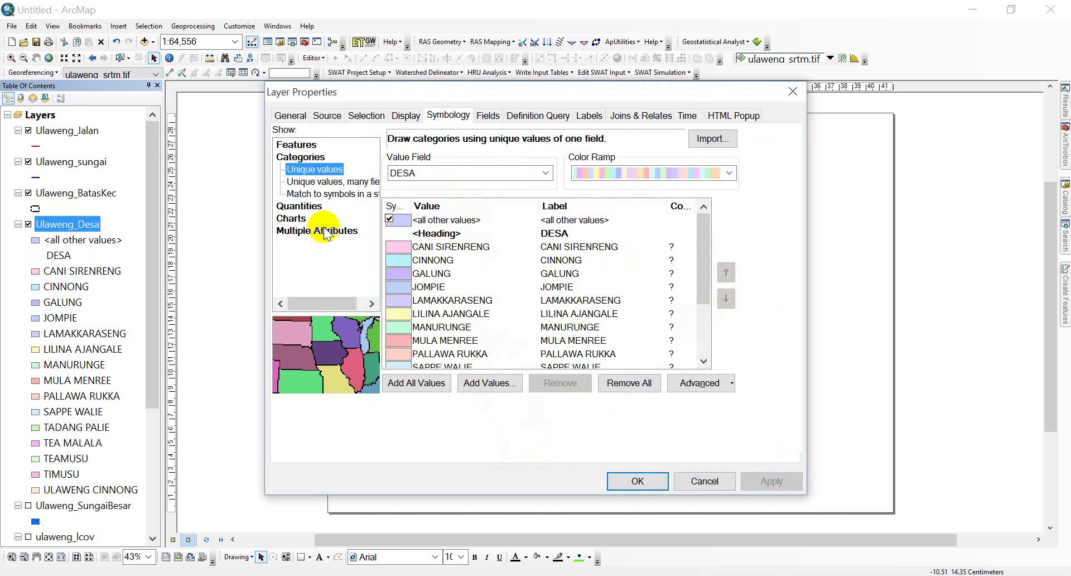
{"action": "left_click", "coordinate": [398, 246]}
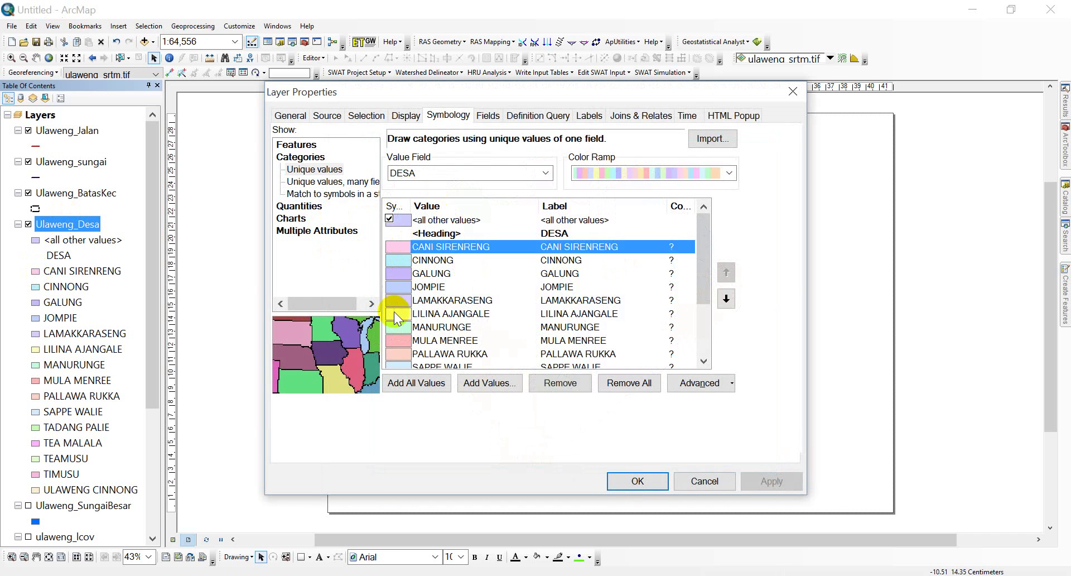
{"action": "scroll", "coordinate": [396, 317], "scroll_direction": "down", "scroll_amount": 2}
{"action": "left_click", "coordinate": [402, 354], "text": "shift"}
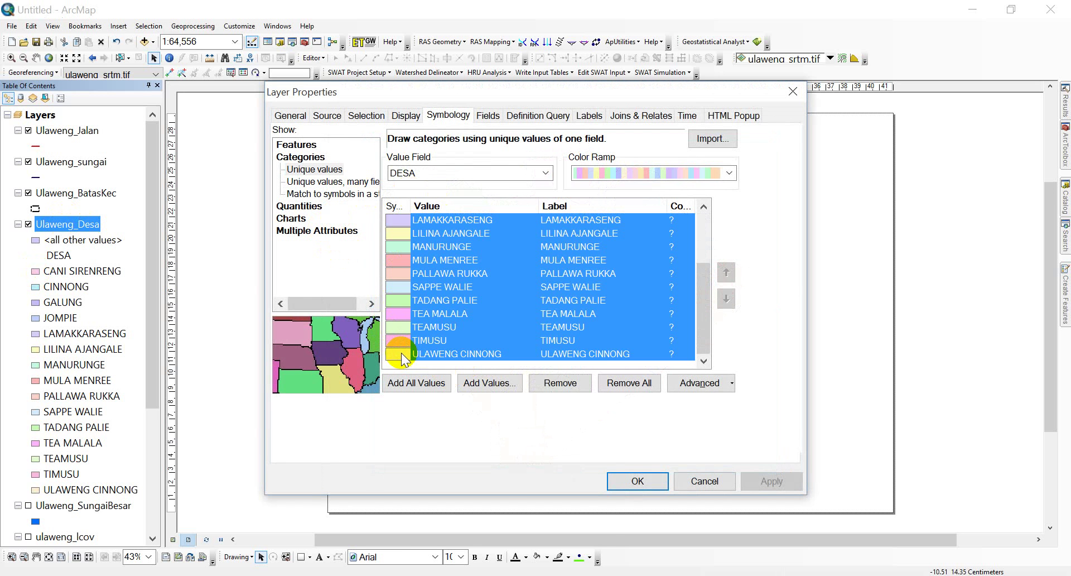
{"action": "right_click", "coordinate": [401, 354]}
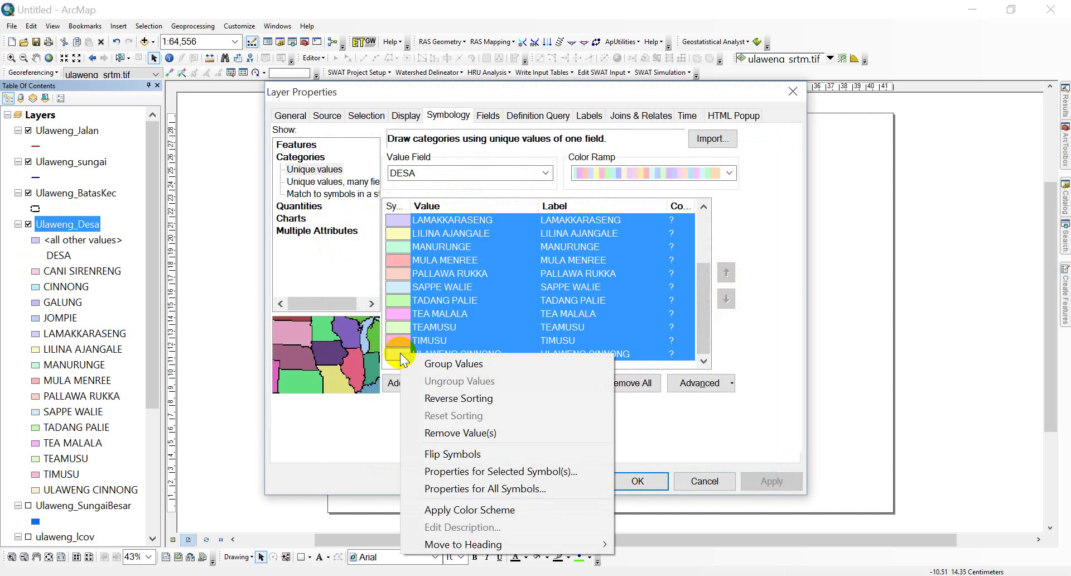
{"action": "left_click", "coordinate": [502, 470]}
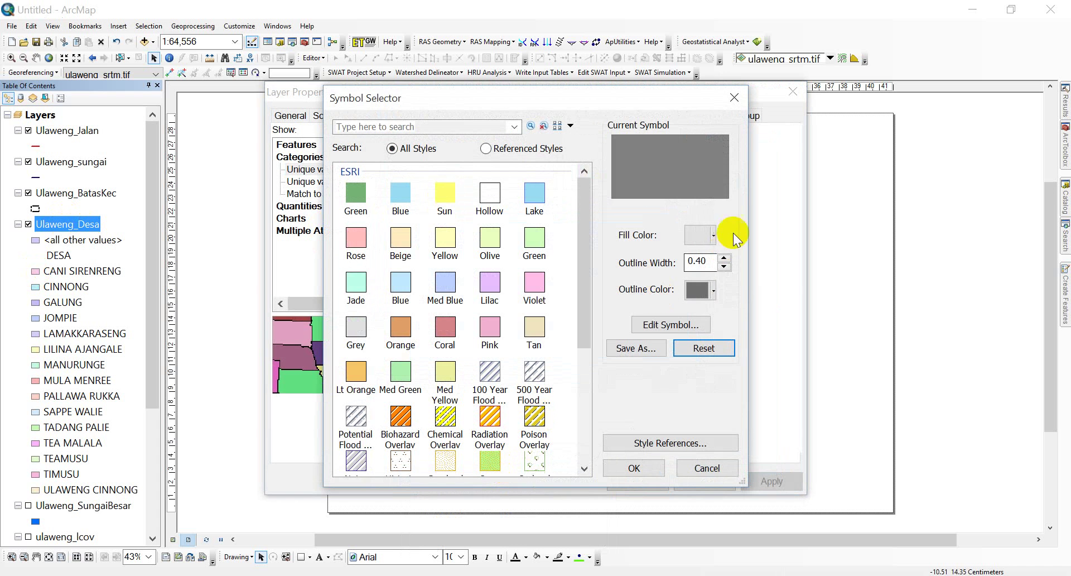
{"action": "left_click", "coordinate": [667, 326]}
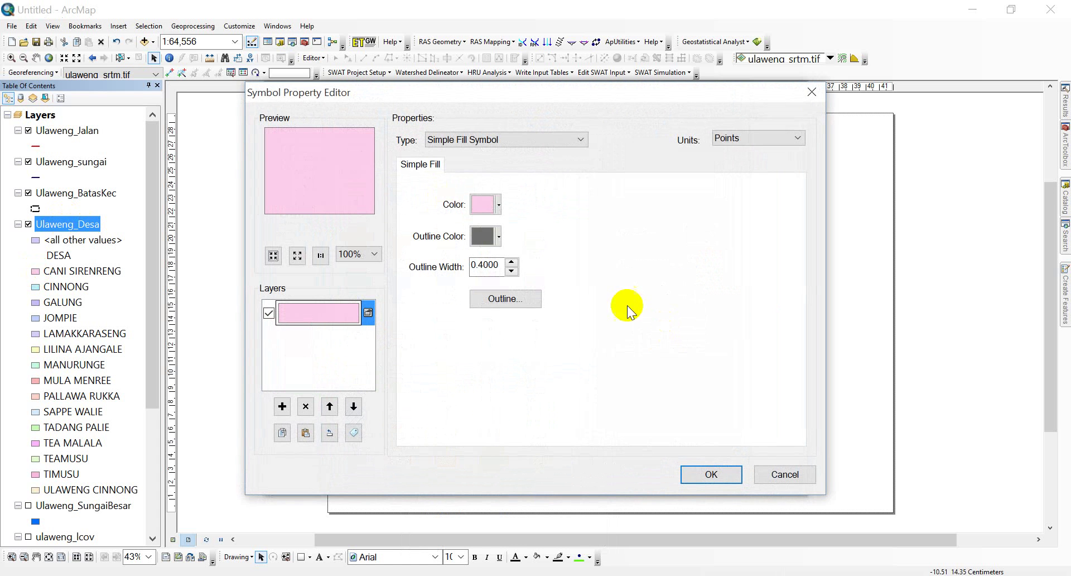
{"action": "left_click", "coordinate": [517, 302]}
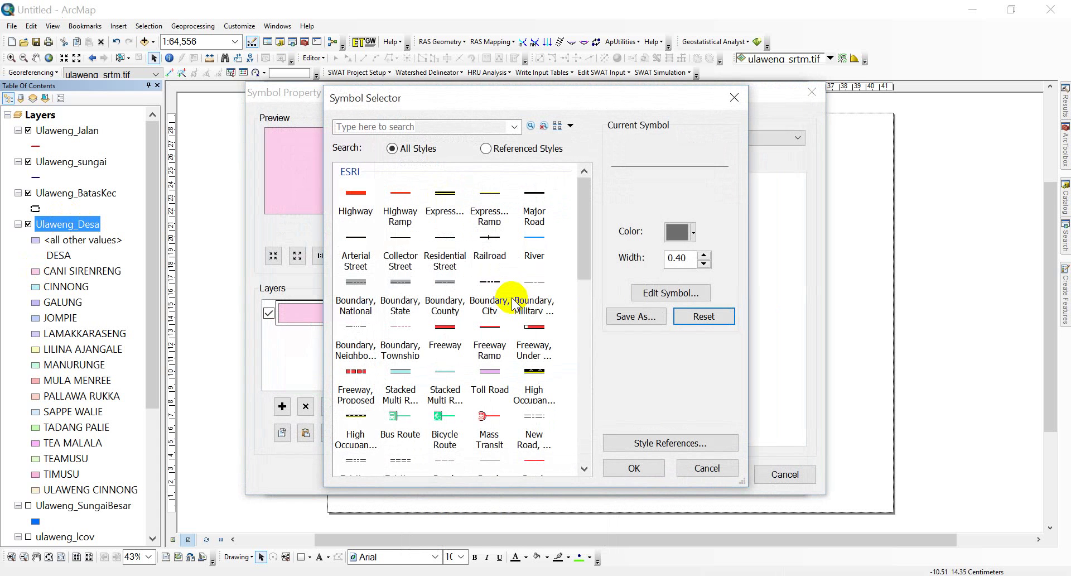
{"action": "left_click_drag", "start_coordinate": [581, 229], "coordinate": [558, 248]}
{"action": "left_click", "coordinate": [356, 271]}
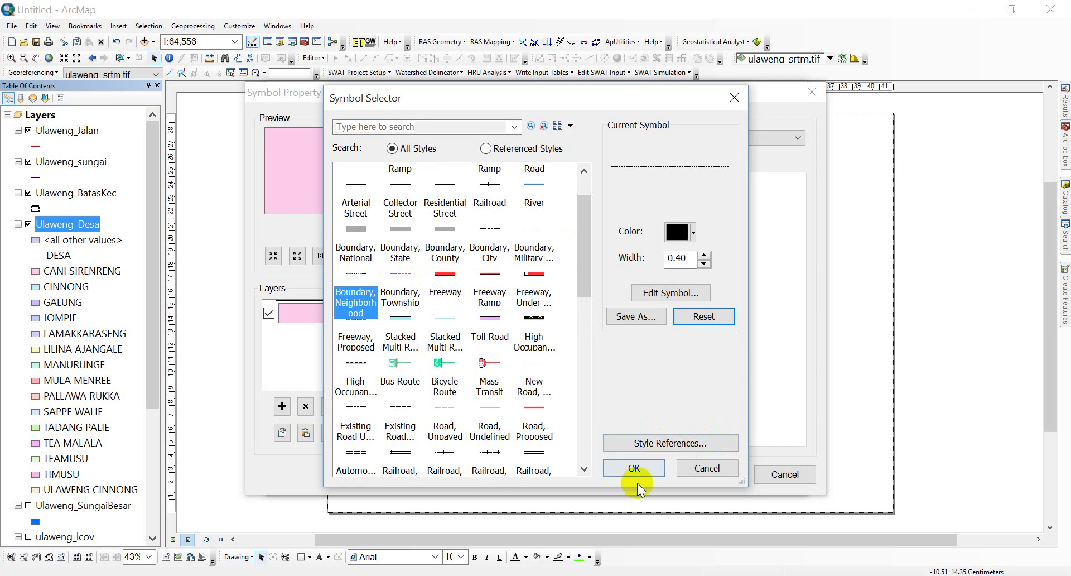
{"action": "left_click", "coordinate": [640, 469]}
{"action": "left_click", "coordinate": [710, 474]}
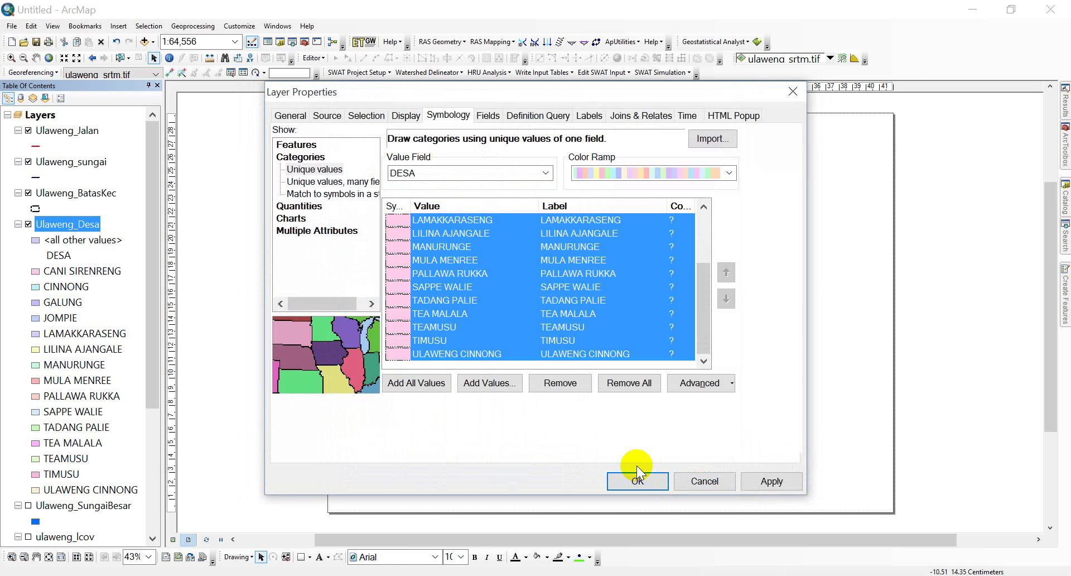
Add all DESA values again to recolor the villages individually and exclude the <all other values> symbol
{"action": "left_click_drag", "start_coordinate": [704, 280], "coordinate": [703, 230]}
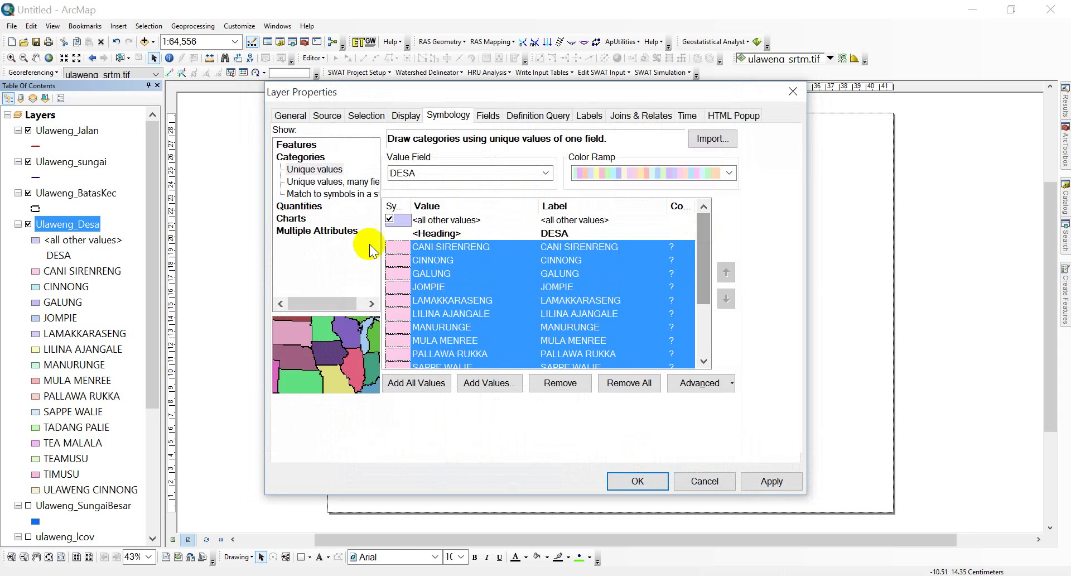
{"action": "left_click", "coordinate": [529, 289]}
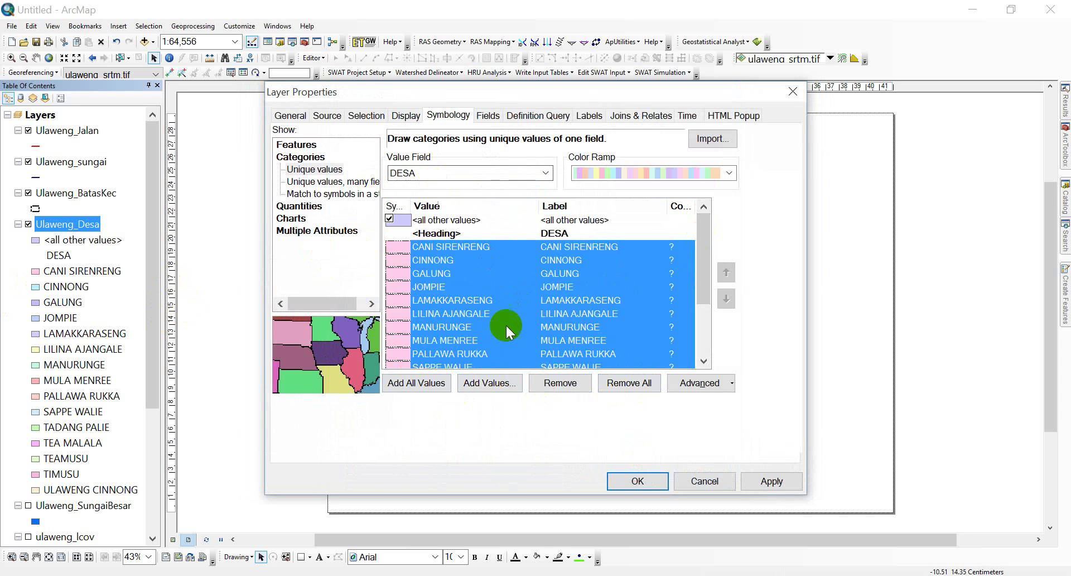
{"action": "left_click", "coordinate": [420, 382]}
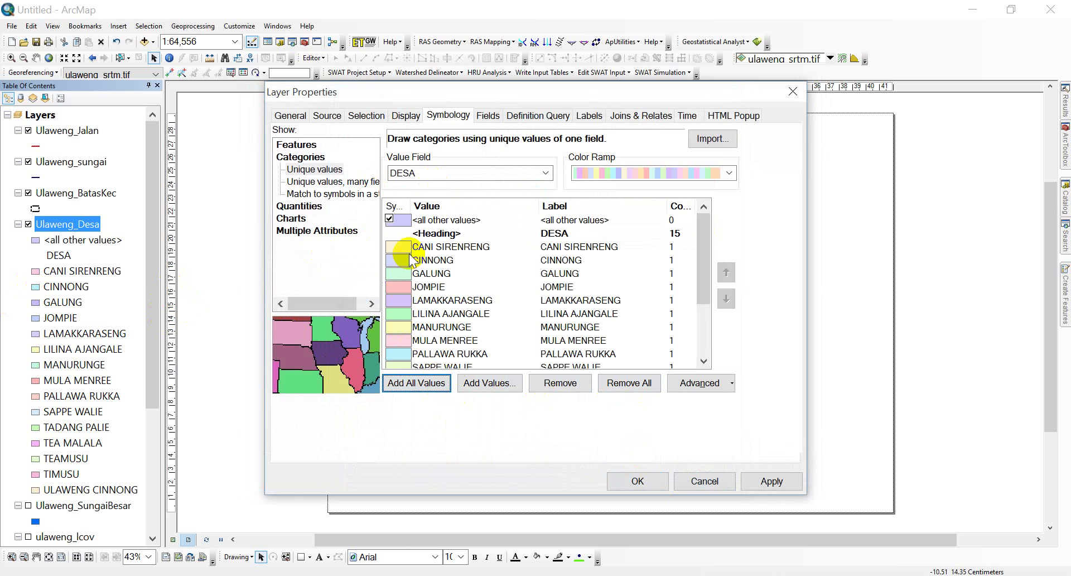
{"action": "left_click", "coordinate": [403, 219]}
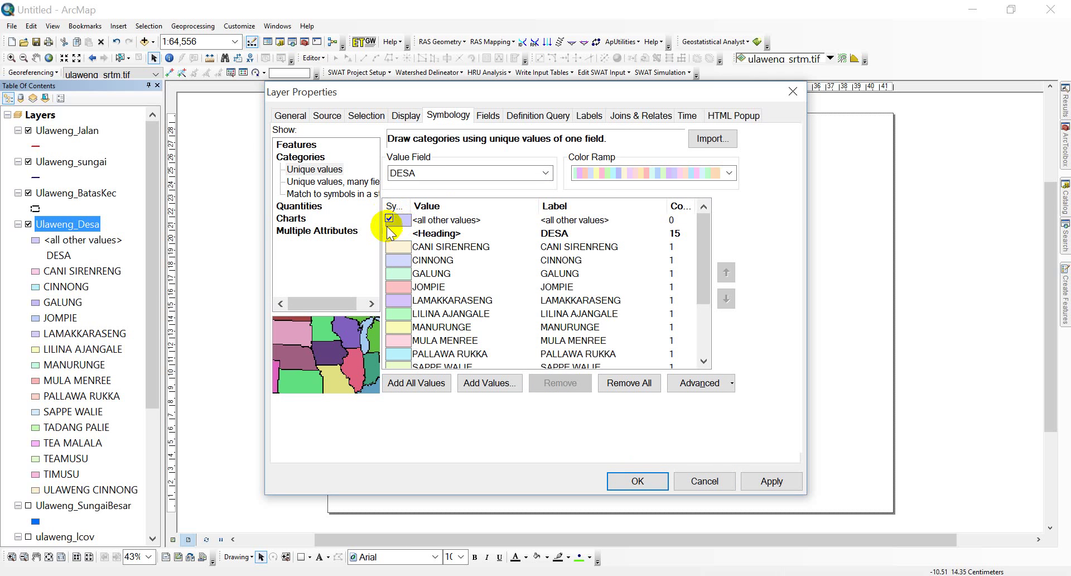
{"action": "left_click", "coordinate": [389, 219]}
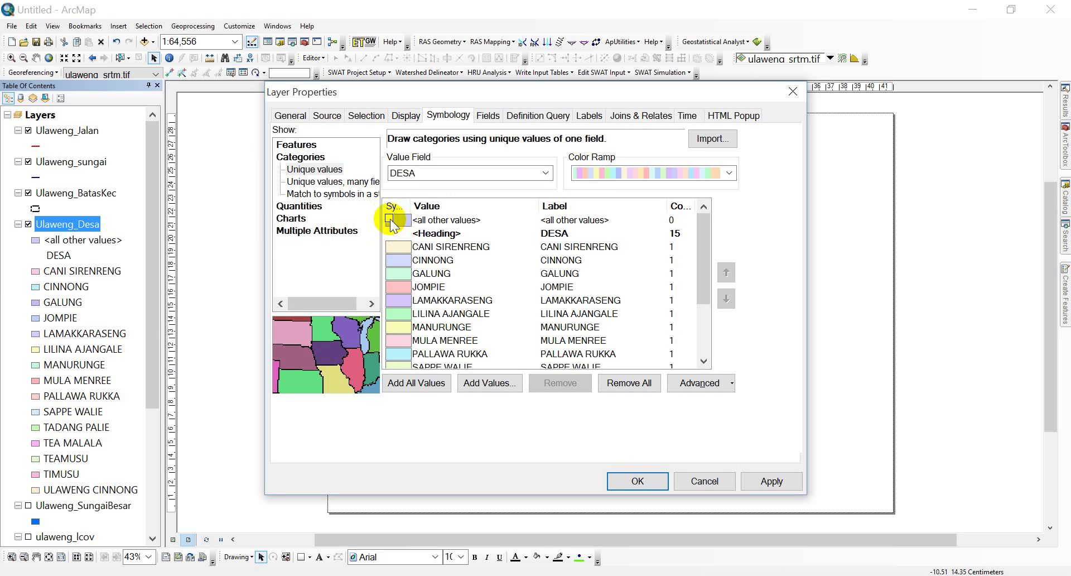
{"action": "left_click", "coordinate": [400, 246]}
{"action": "scroll", "coordinate": [402, 262], "scroll_direction": "down", "scroll_amount": 2}
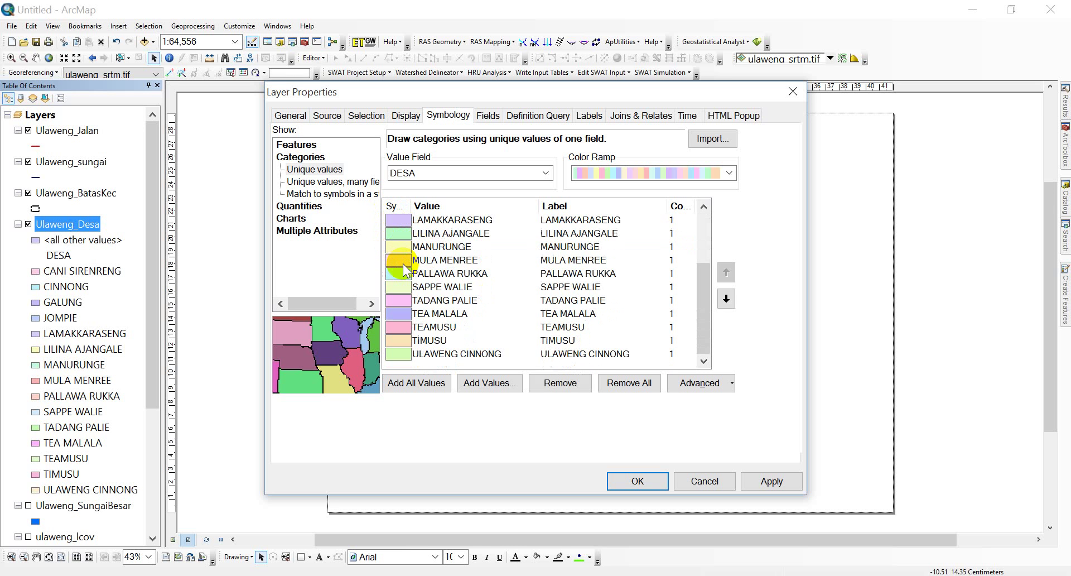
{"action": "left_click", "coordinate": [413, 359], "text": "shift"}
{"action": "right_click", "coordinate": [413, 358]}
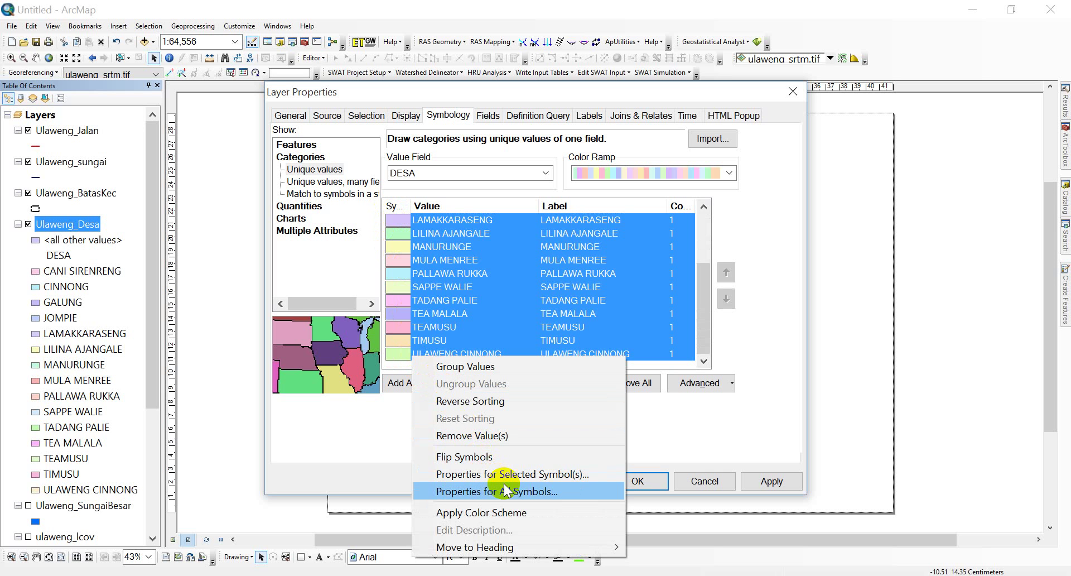
Give only the LAMAKKARASENG village symbol a Boundary, Neighborhood outline, keeping its purple fill
{"action": "left_click", "coordinate": [404, 219]}
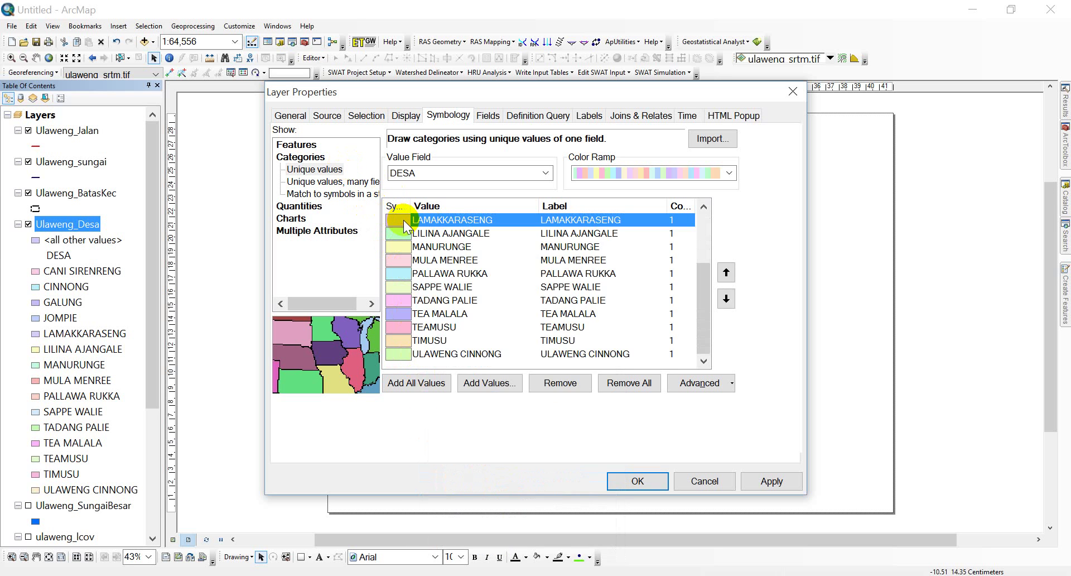
{"action": "double_click", "coordinate": [399, 220]}
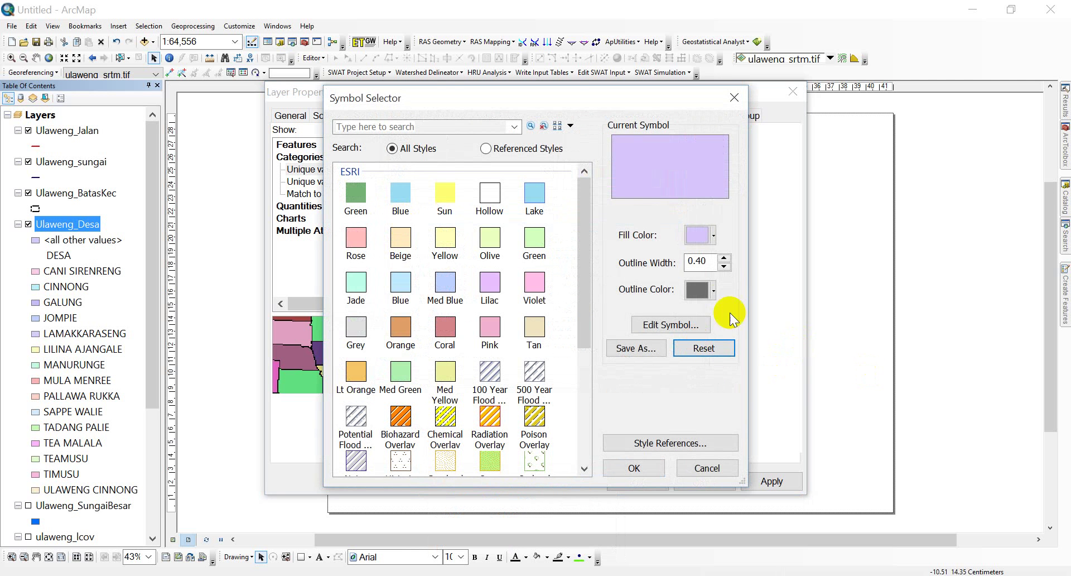
{"action": "left_click", "coordinate": [672, 324]}
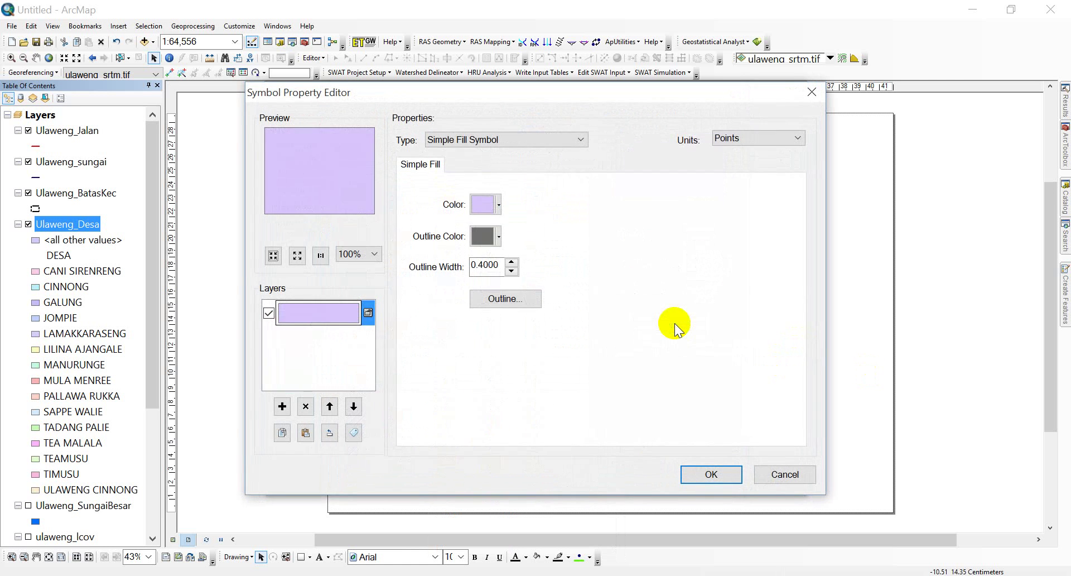
{"action": "left_click", "coordinate": [518, 308]}
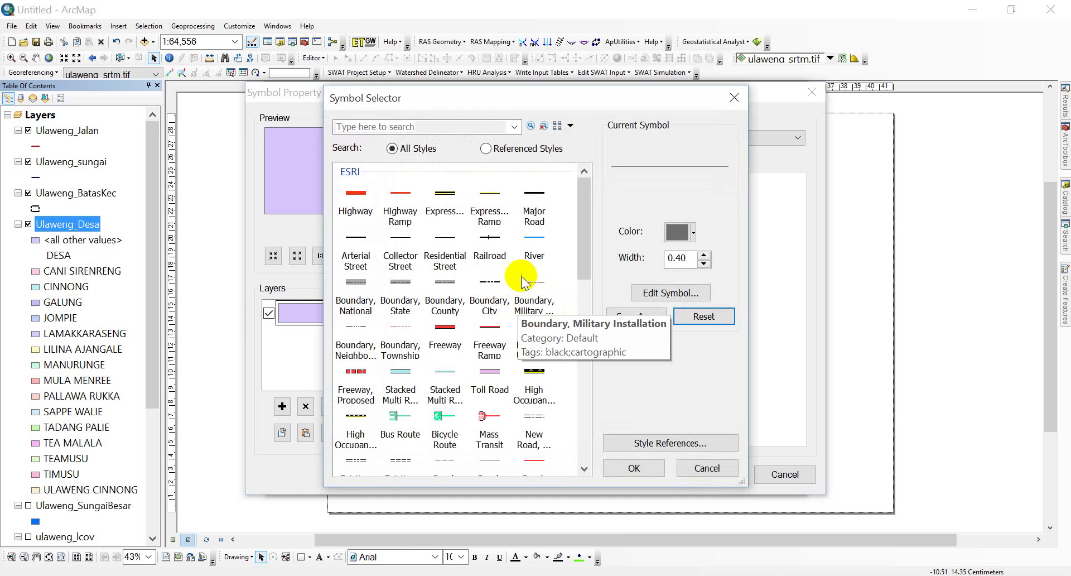
{"action": "left_click", "coordinate": [355, 306]}
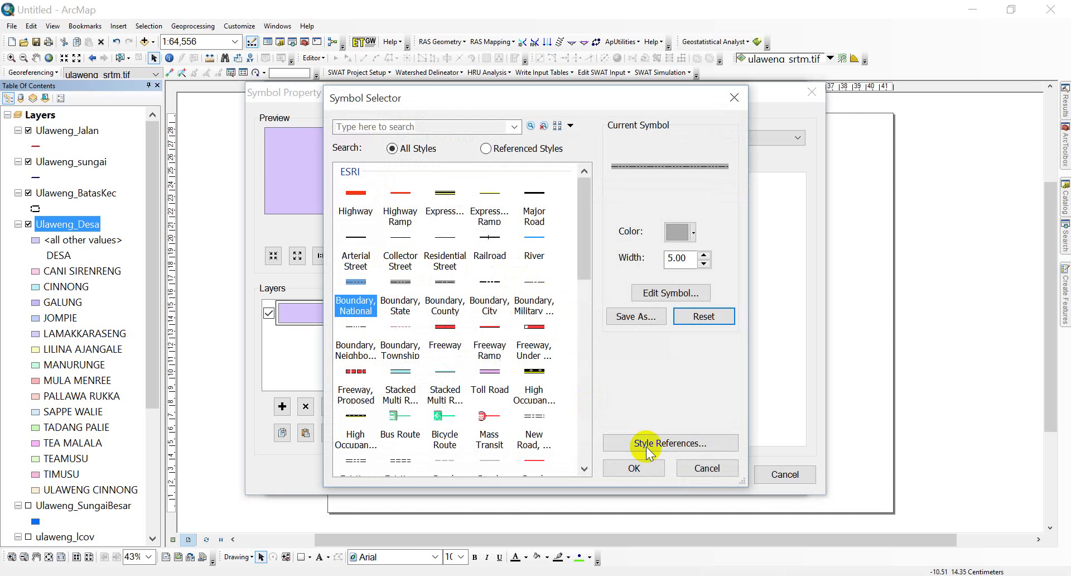
{"action": "left_click", "coordinate": [359, 352]}
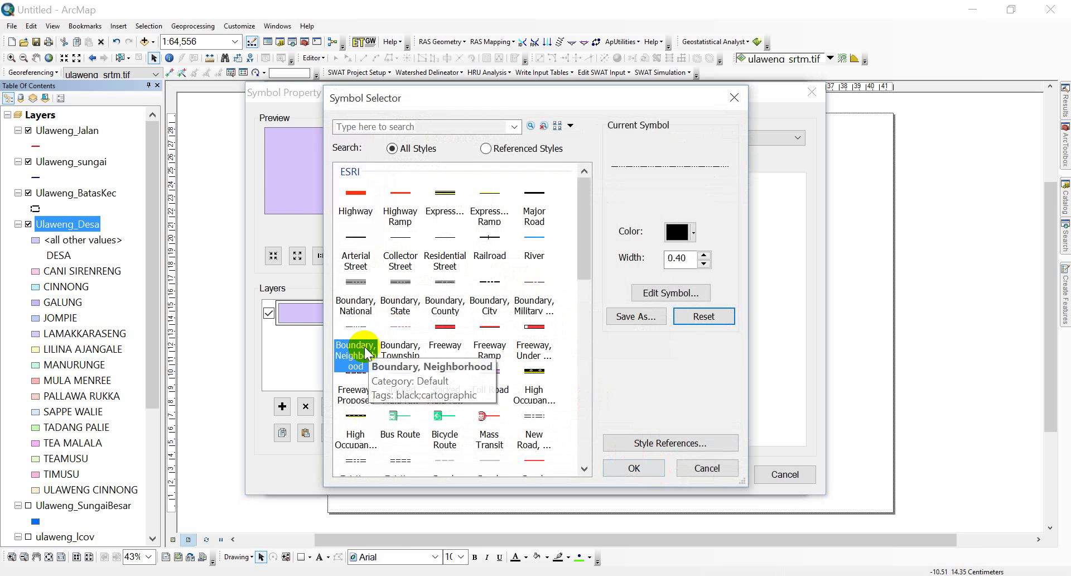
{"action": "left_click", "coordinate": [634, 468]}
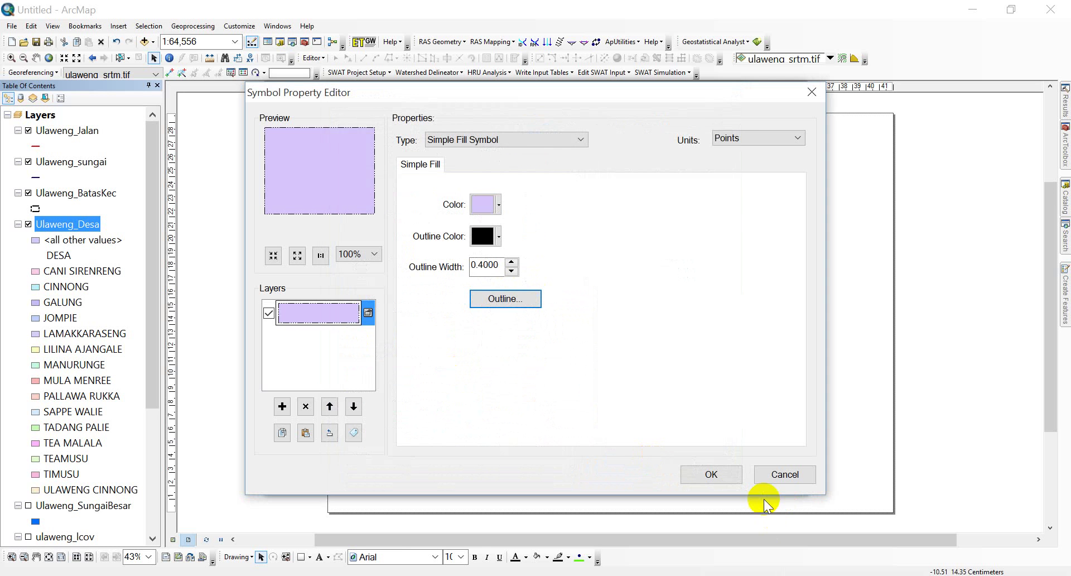
{"action": "left_click", "coordinate": [726, 477]}
{"action": "left_click", "coordinate": [649, 471]}
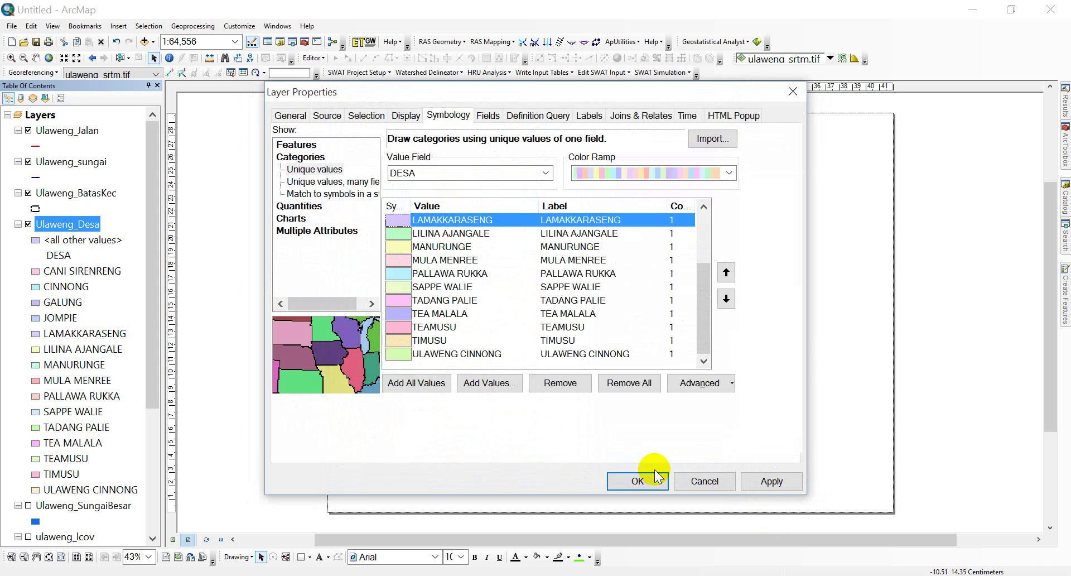
Confirm the village symbology and inspect the dashed boundary up close along the district's southern edge, ending on the whole page
{"action": "left_click", "coordinate": [653, 481]}
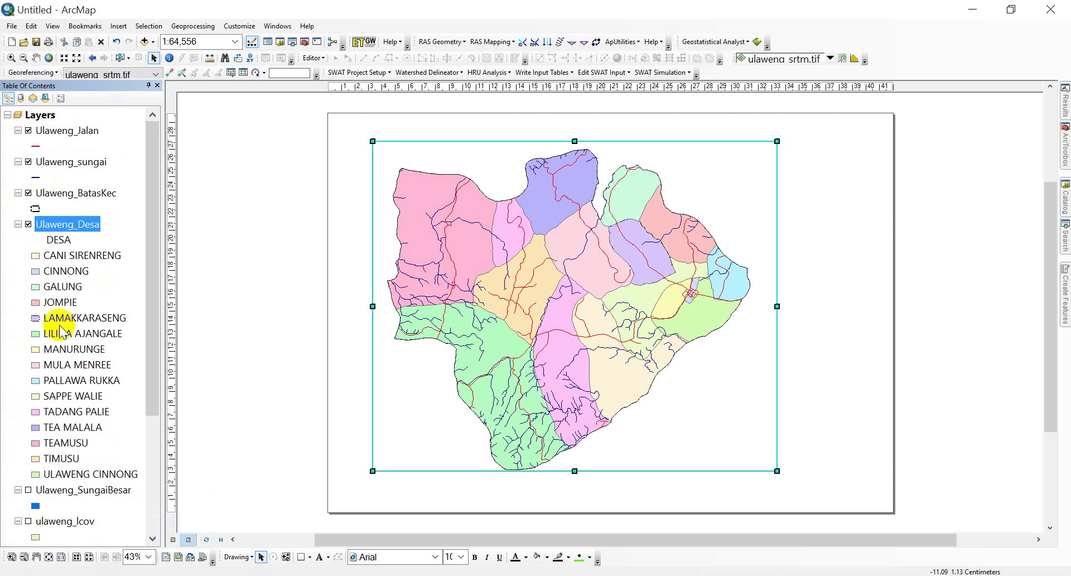
{"action": "left_click", "coordinate": [11, 557]}
{"action": "left_click_drag", "start_coordinate": [351, 297], "coordinate": [596, 533]}
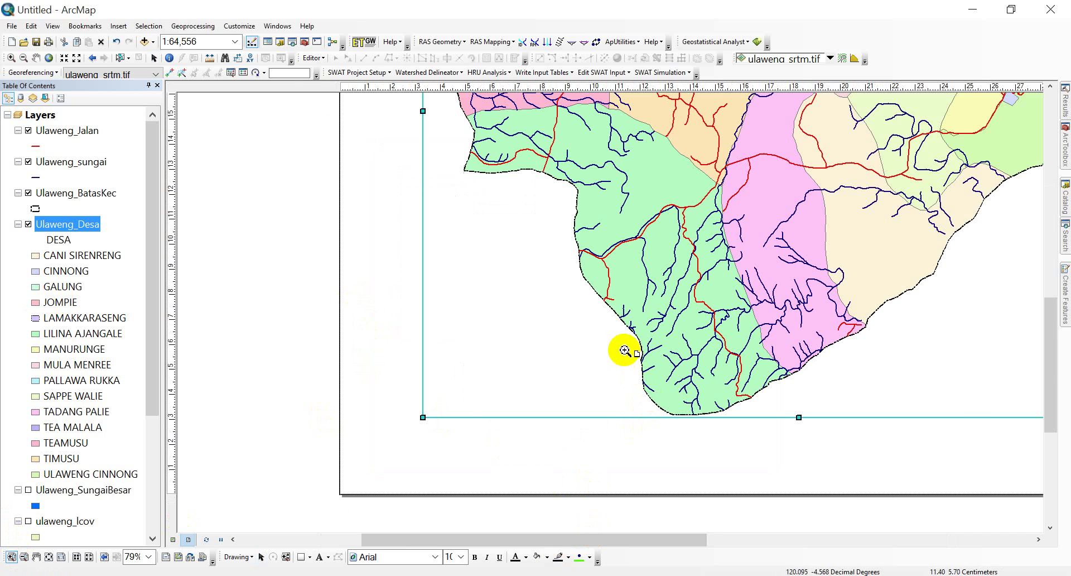
{"action": "left_click_drag", "start_coordinate": [623, 349], "coordinate": [717, 430]}
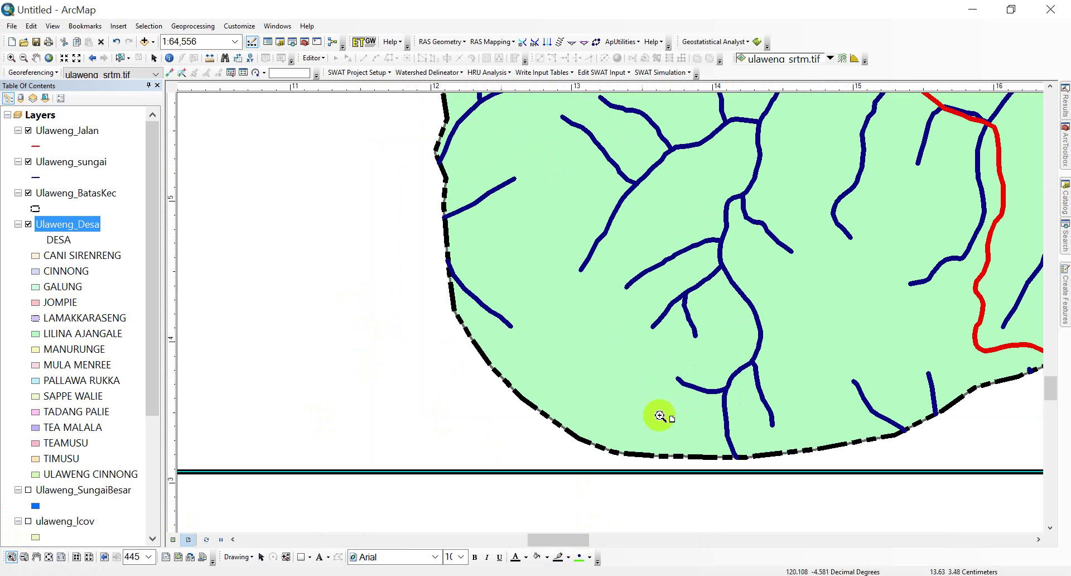
{"action": "left_click_drag", "start_coordinate": [461, 328], "coordinate": [591, 438]}
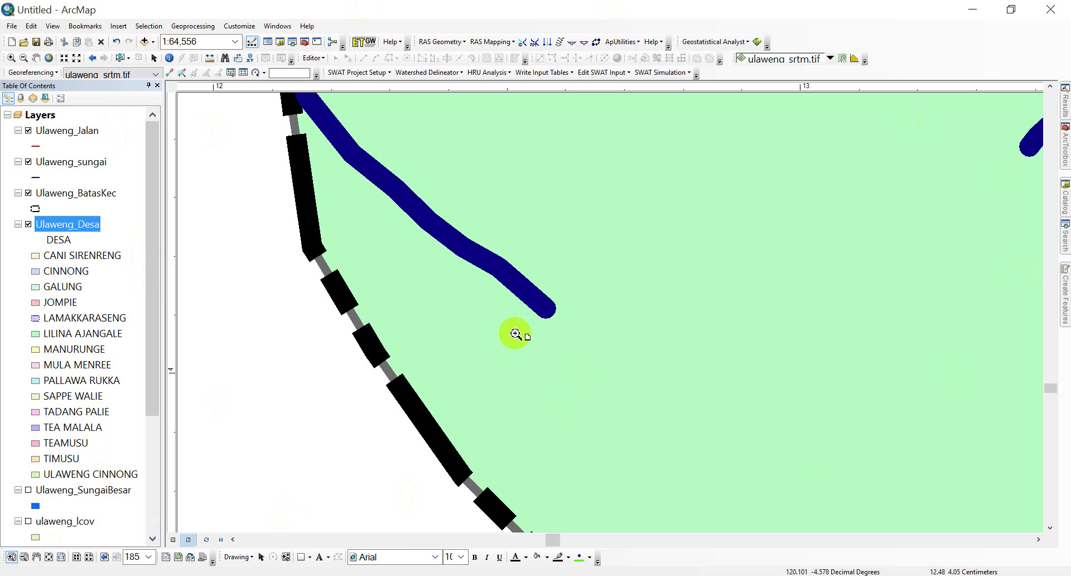
{"action": "left_click", "coordinate": [49, 556]}
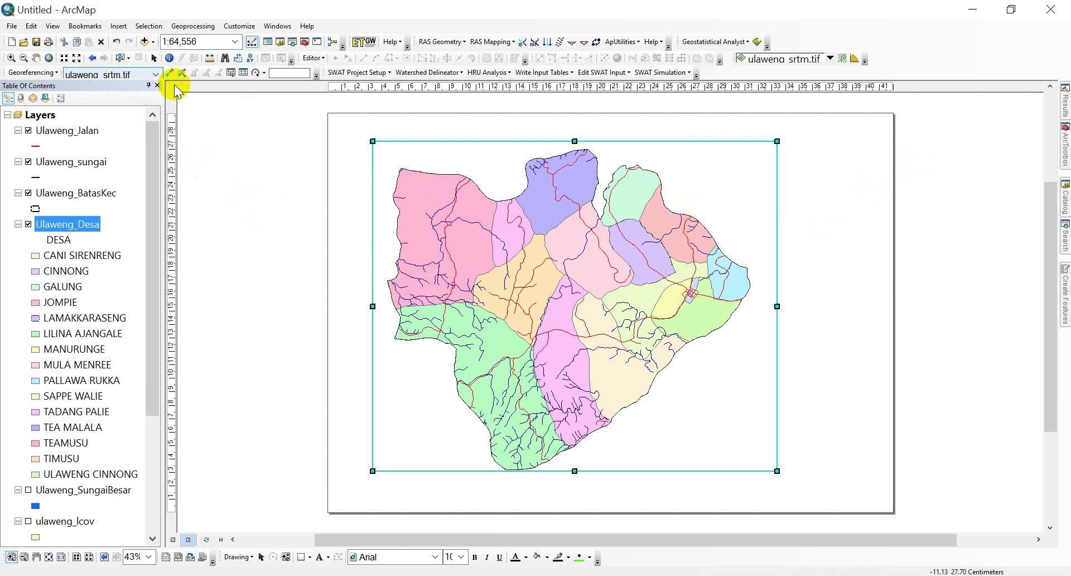
Add the text DESA ULAWENG on the page beside the map frame's upper right corner and try setting its font size to 20
{"action": "left_click", "coordinate": [321, 557]}
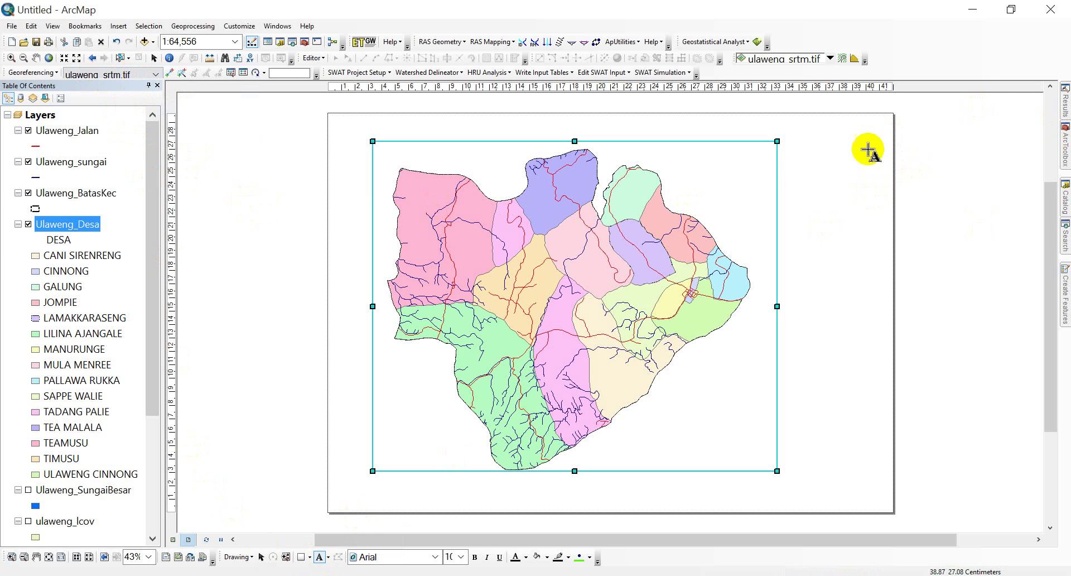
{"action": "left_click", "coordinate": [809, 148]}
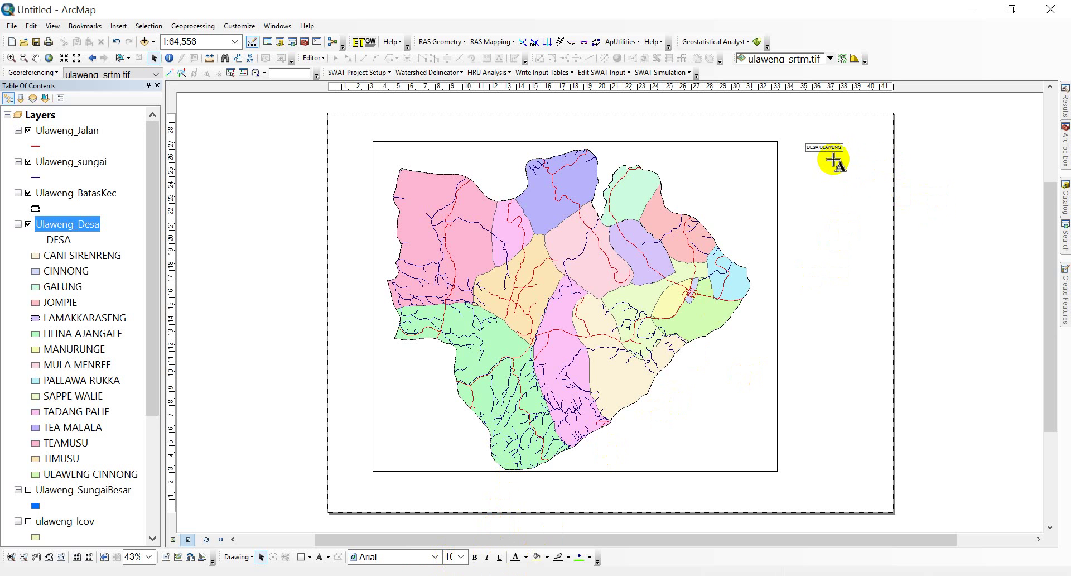
{"action": "left_click", "coordinate": [463, 559]}
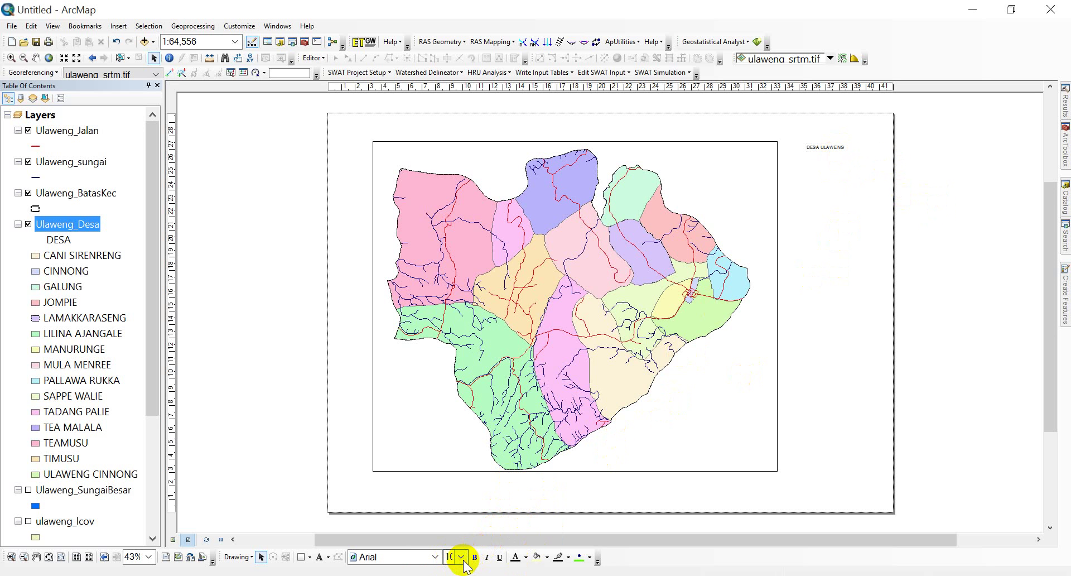
{"action": "left_click", "coordinate": [463, 559]}
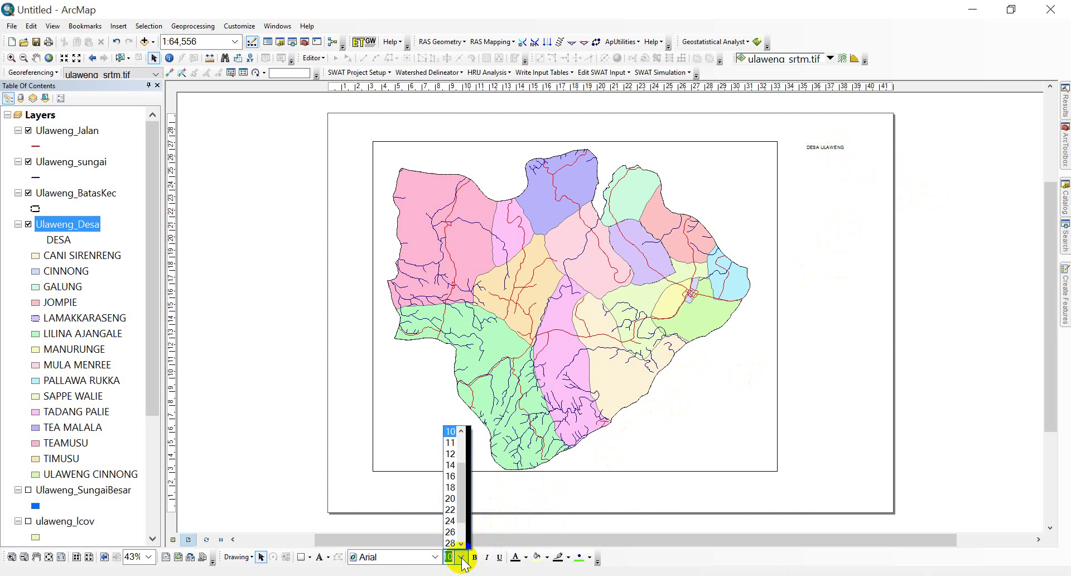
{"action": "left_click", "coordinate": [450, 498]}
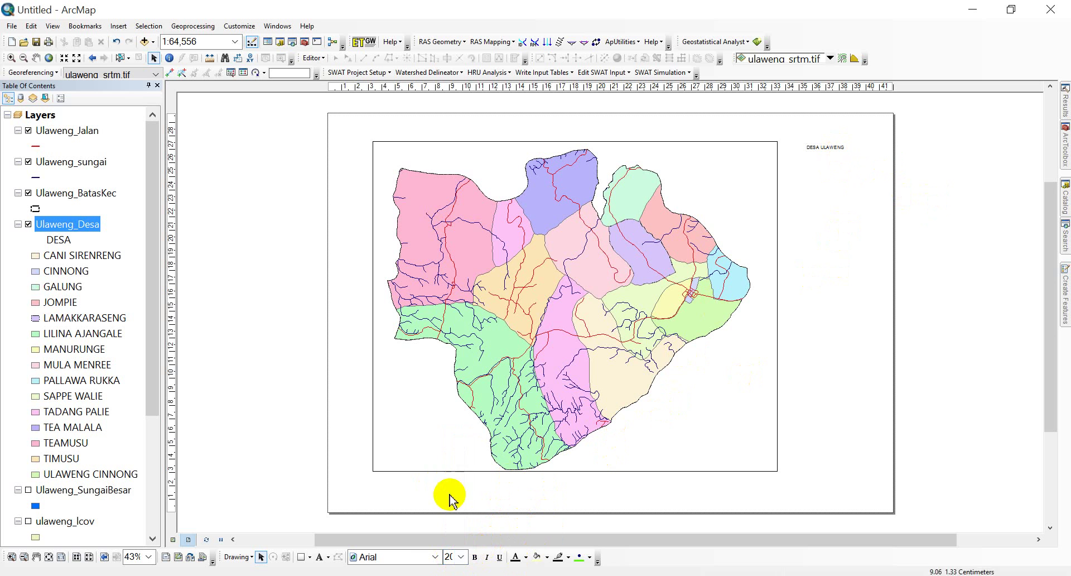
Enlarge the DESA ULAWENG text to font size 24 and move it so that it fits within the page edge
{"action": "left_click", "coordinate": [826, 148]}
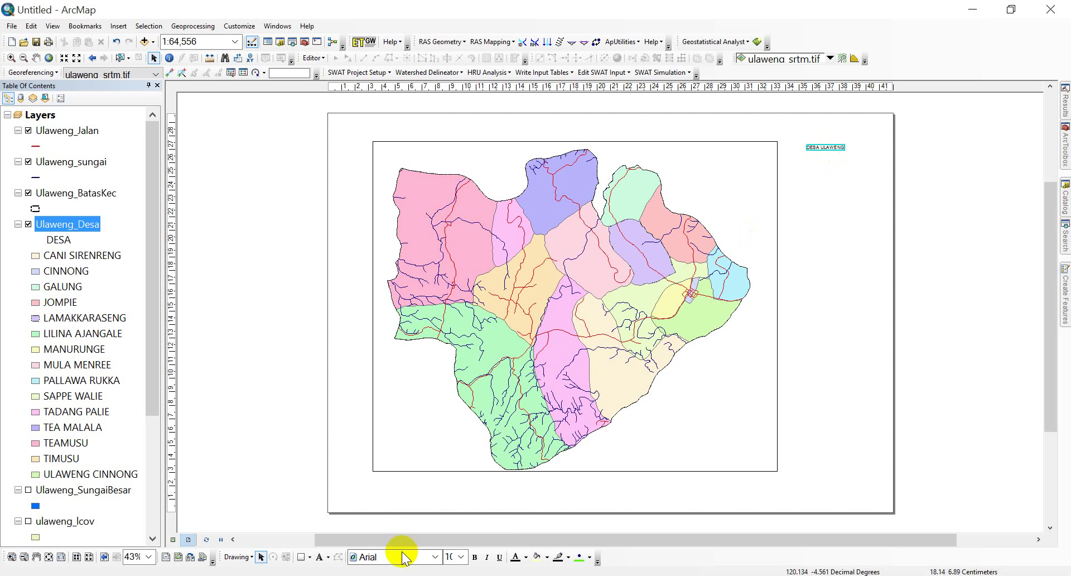
{"action": "left_click", "coordinate": [451, 558]}
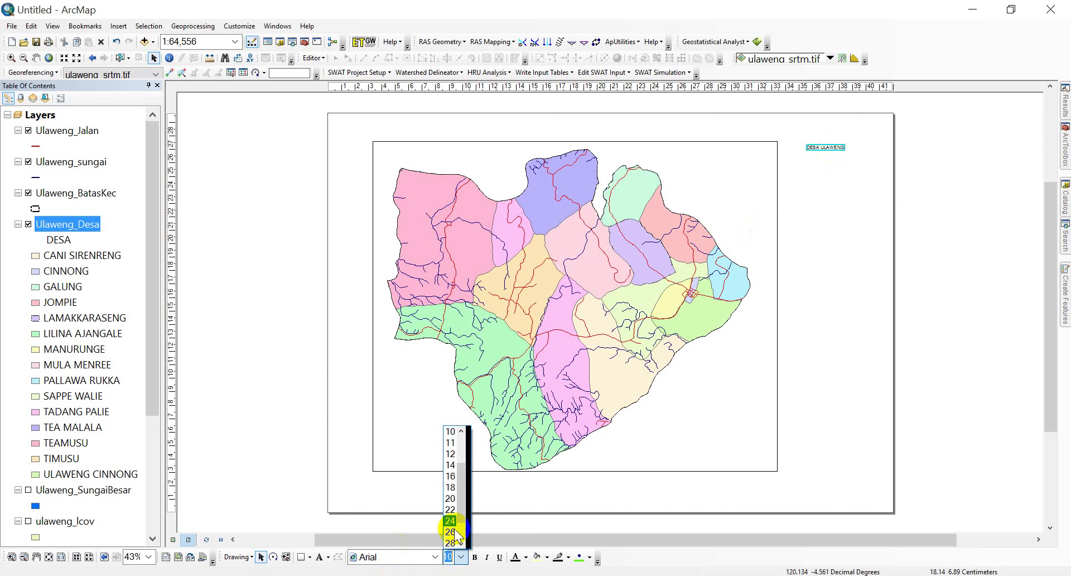
{"action": "left_click", "coordinate": [450, 500]}
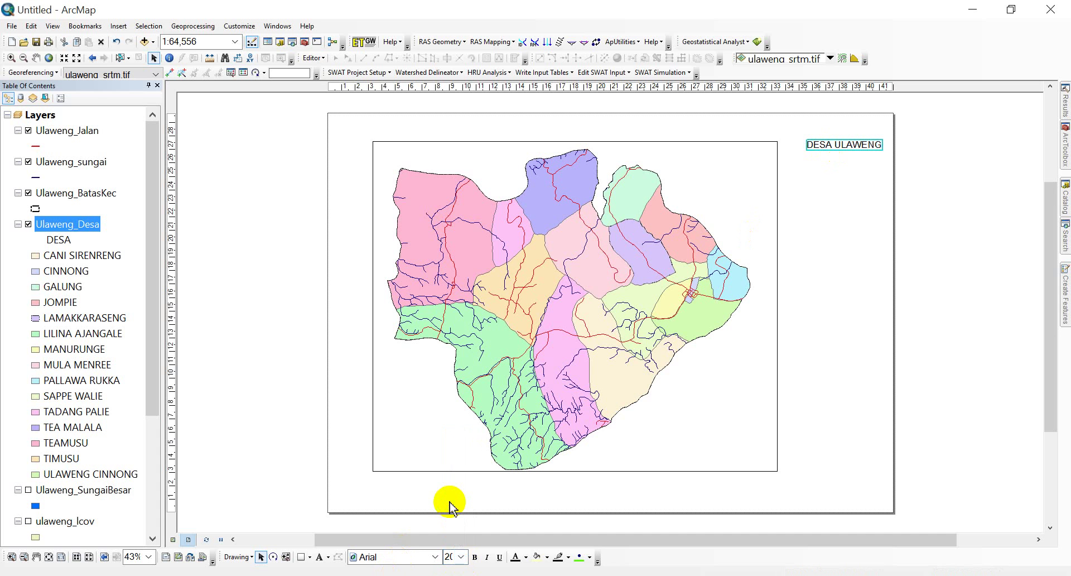
{"action": "left_click", "coordinate": [452, 557]}
{"action": "left_click", "coordinate": [450, 487]}
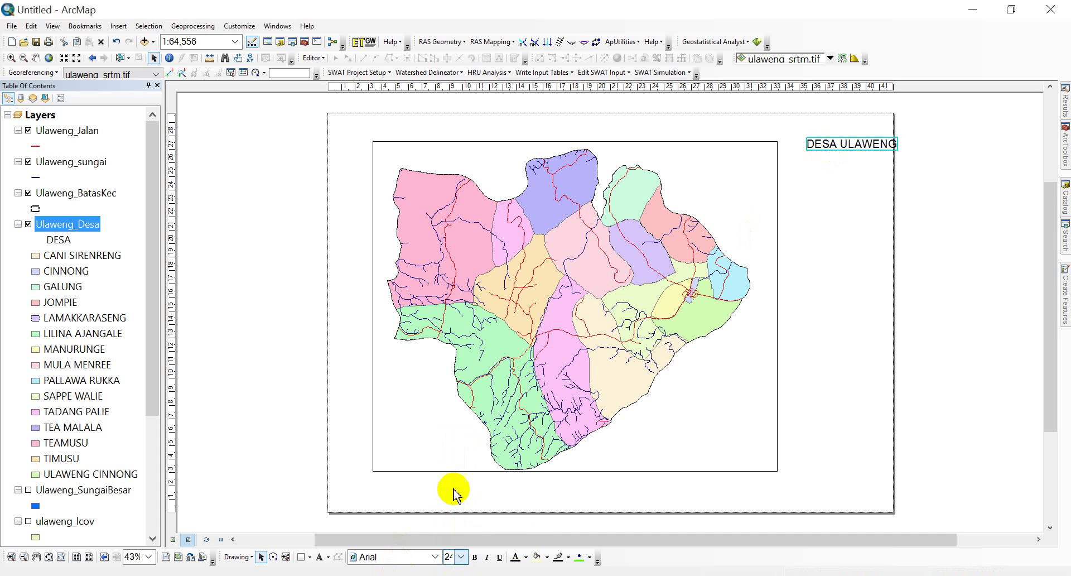
{"action": "left_click_drag", "start_coordinate": [853, 151], "coordinate": [841, 161]}
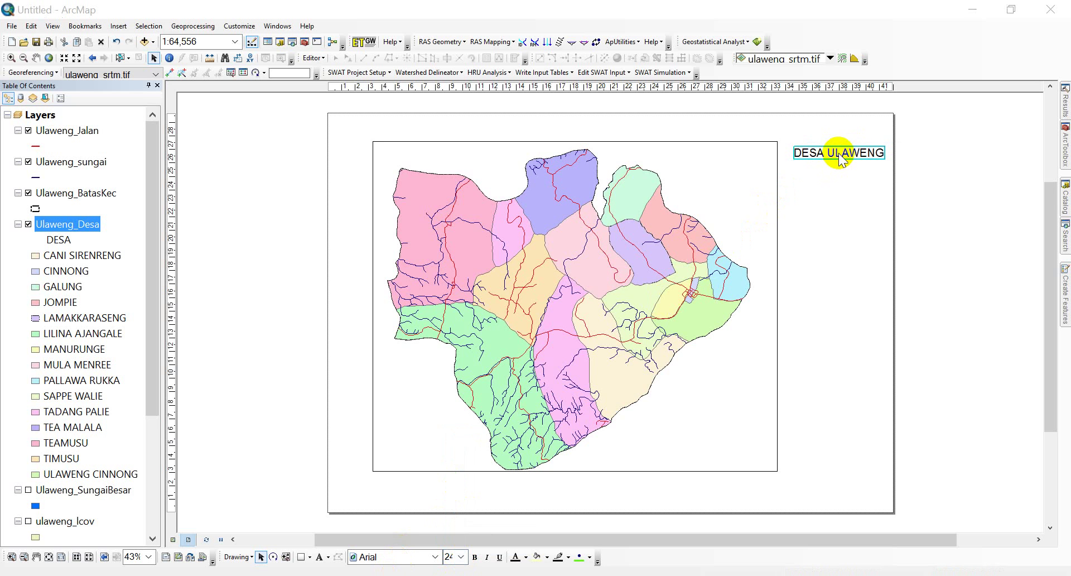
Replace the title text with three lines: PETA ADMINSITRASI, KECAMATAN ULAWENG and KABUPATEN BONE
{"action": "double_click", "coordinate": [840, 159]}
{"action": "left_click_drag", "start_coordinate": [416, 196], "coordinate": [392, 195]}
{"action": "key", "text": "BackSpace"}
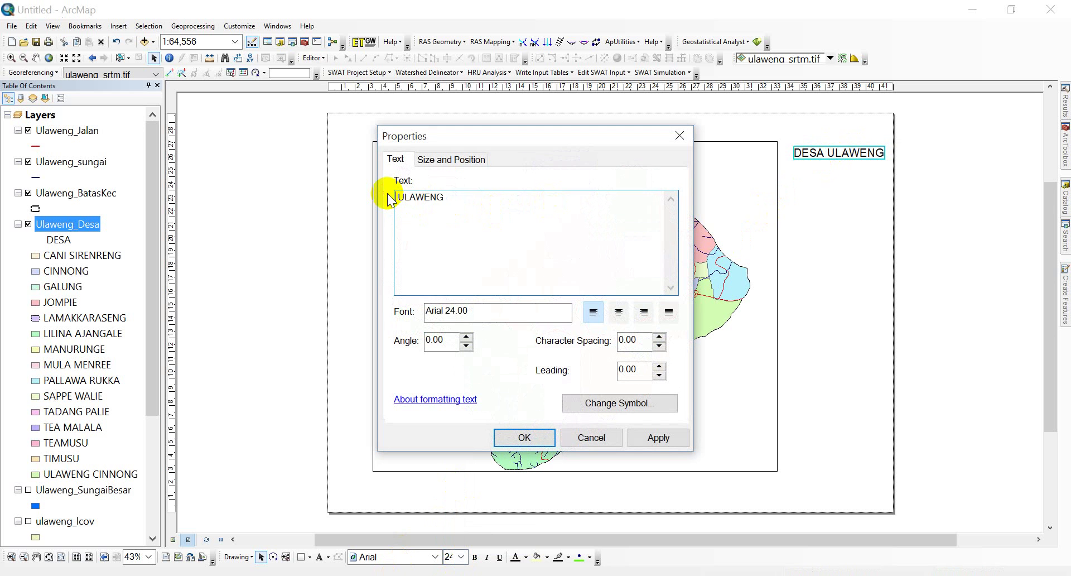
{"action": "key", "text": "Return"}
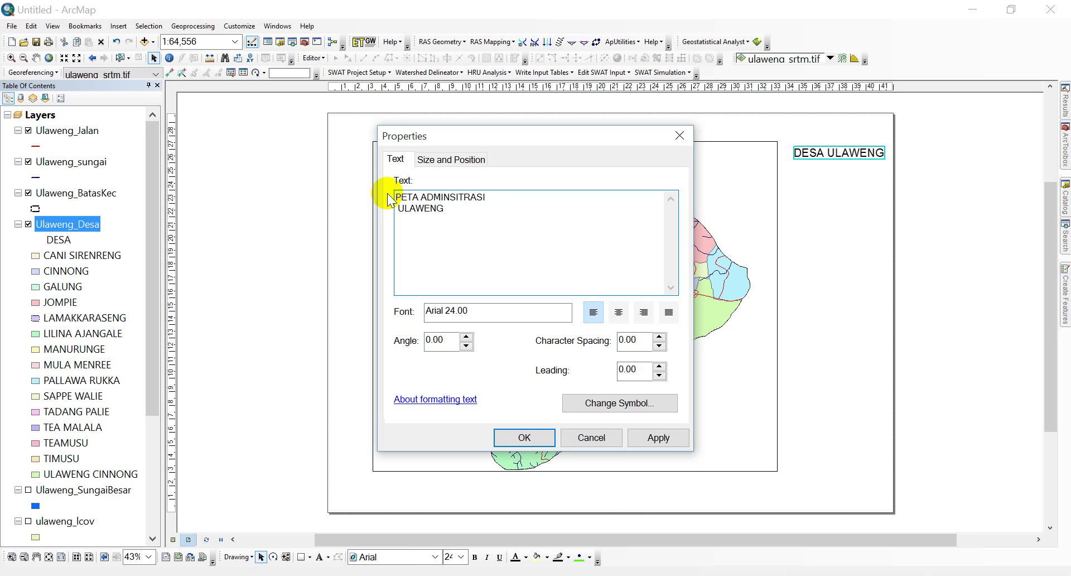
{"action": "left_click", "coordinate": [398, 208]}
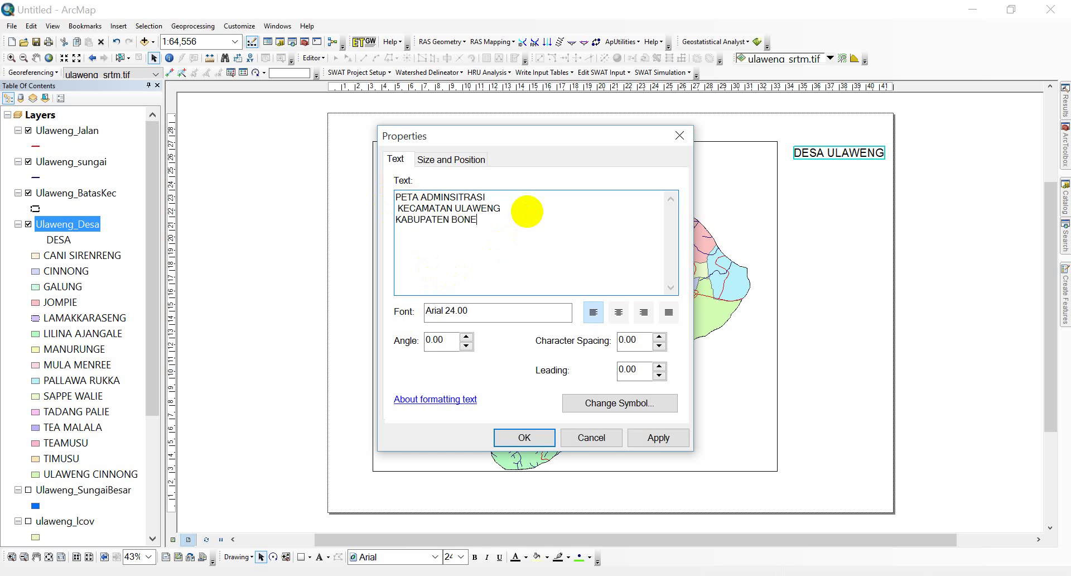
{"action": "left_click", "coordinate": [524, 437]}
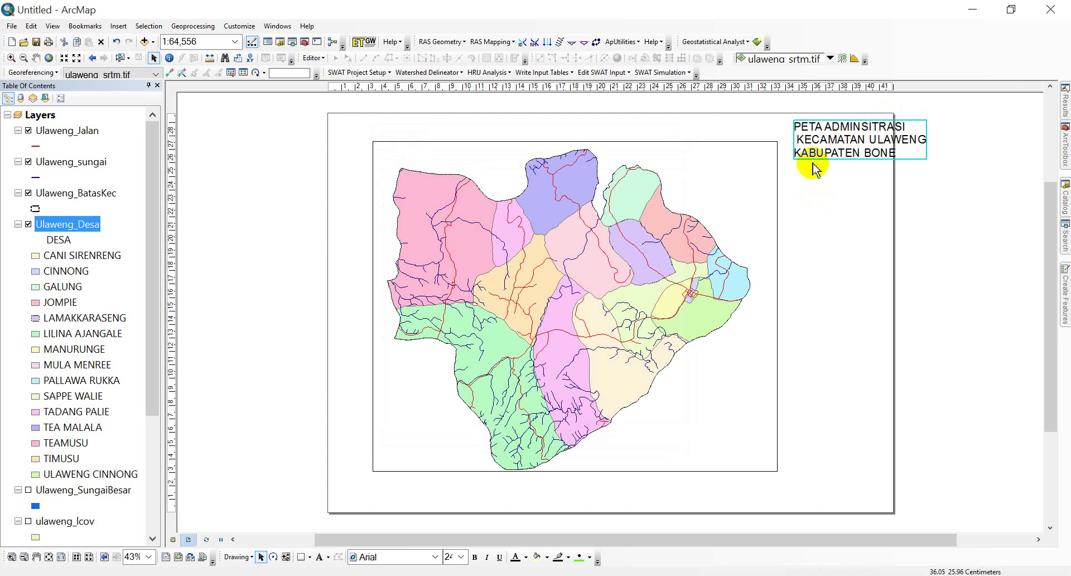
Narrow the map frame from its right edge to make room and move the three-line title inside the page beside it
{"action": "left_click_drag", "start_coordinate": [822, 156], "coordinate": [810, 173]}
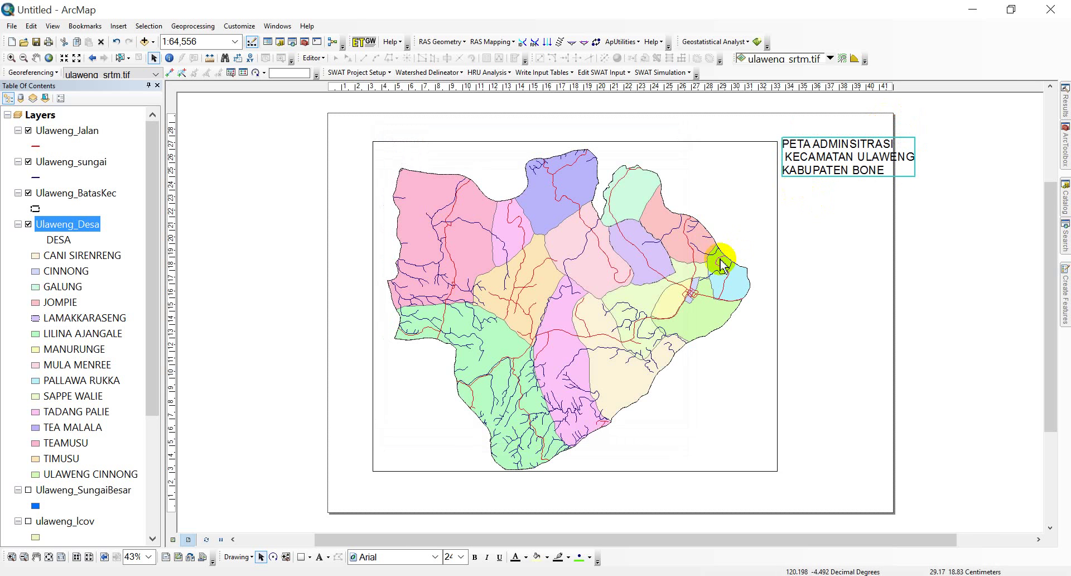
{"action": "left_click", "coordinate": [717, 266]}
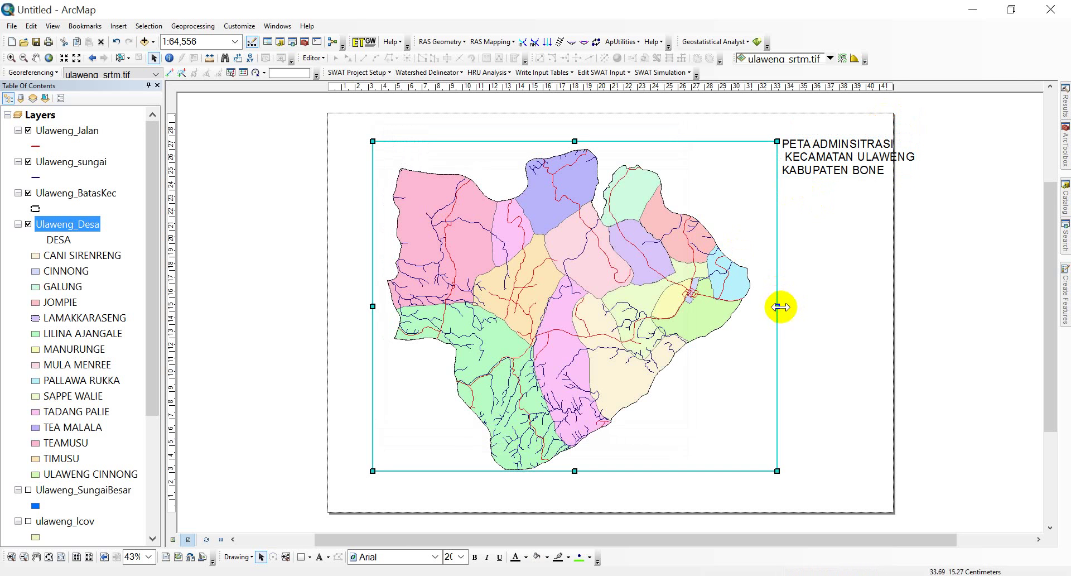
{"action": "left_click_drag", "start_coordinate": [769, 313], "coordinate": [746, 311]}
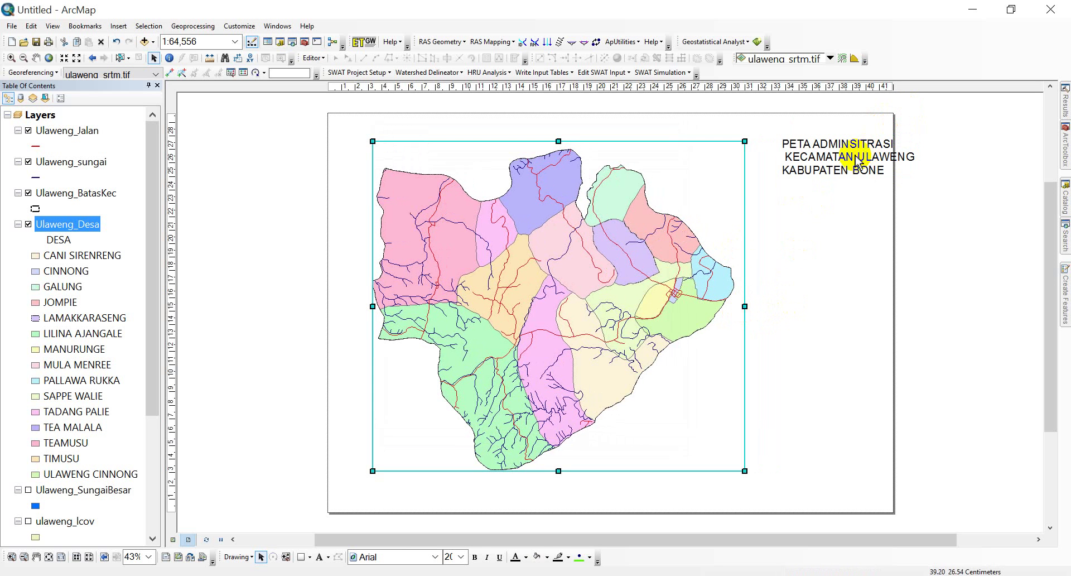
{"action": "left_click_drag", "start_coordinate": [840, 168], "coordinate": [815, 175]}
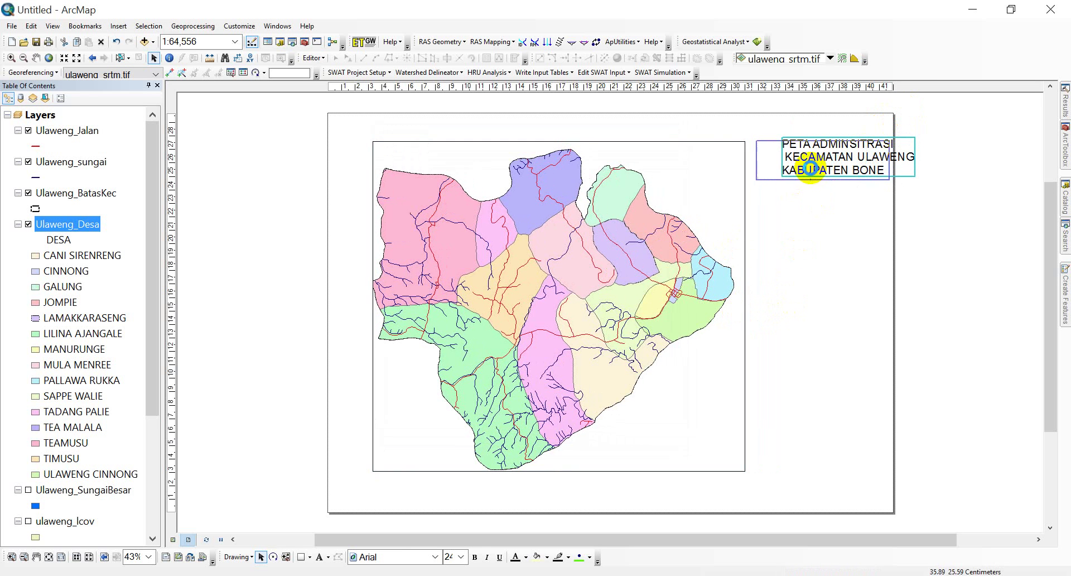
Center-align the title text and reposition it between the map frame's right edge and the page edge
{"action": "double_click", "coordinate": [815, 174]}
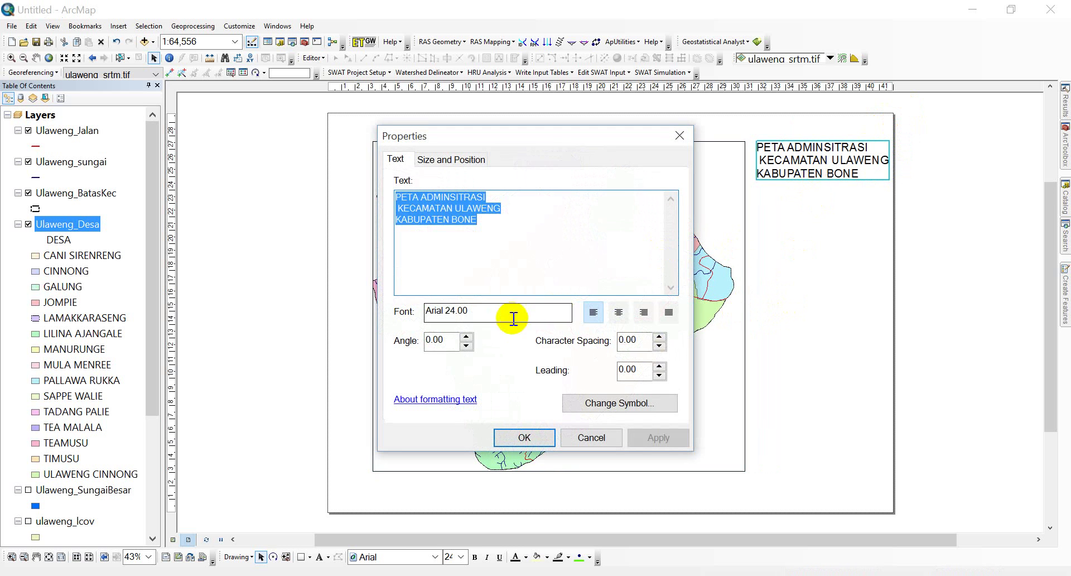
{"action": "left_click", "coordinate": [619, 314]}
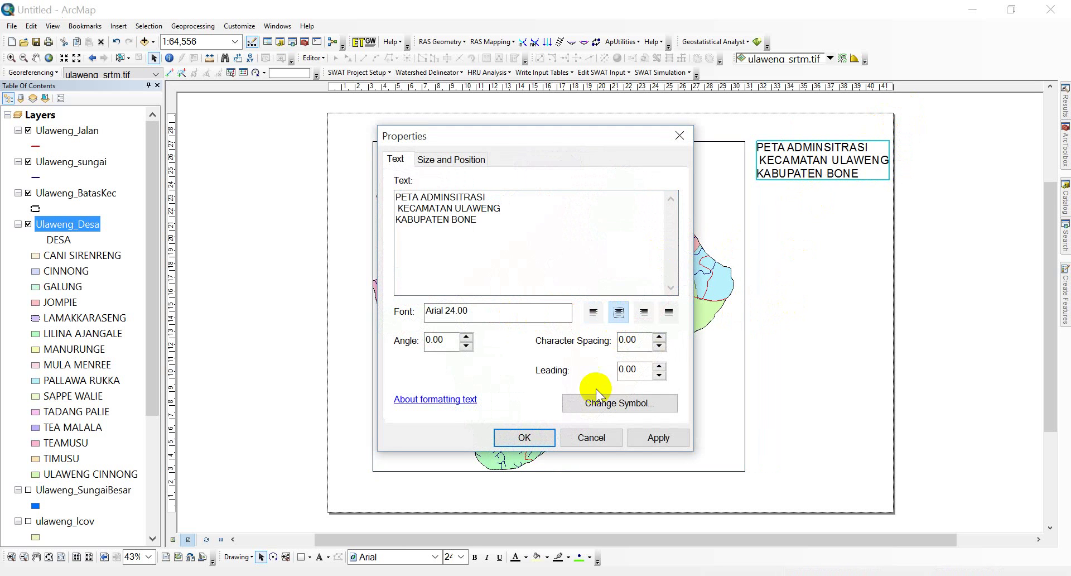
{"action": "left_click", "coordinate": [525, 438]}
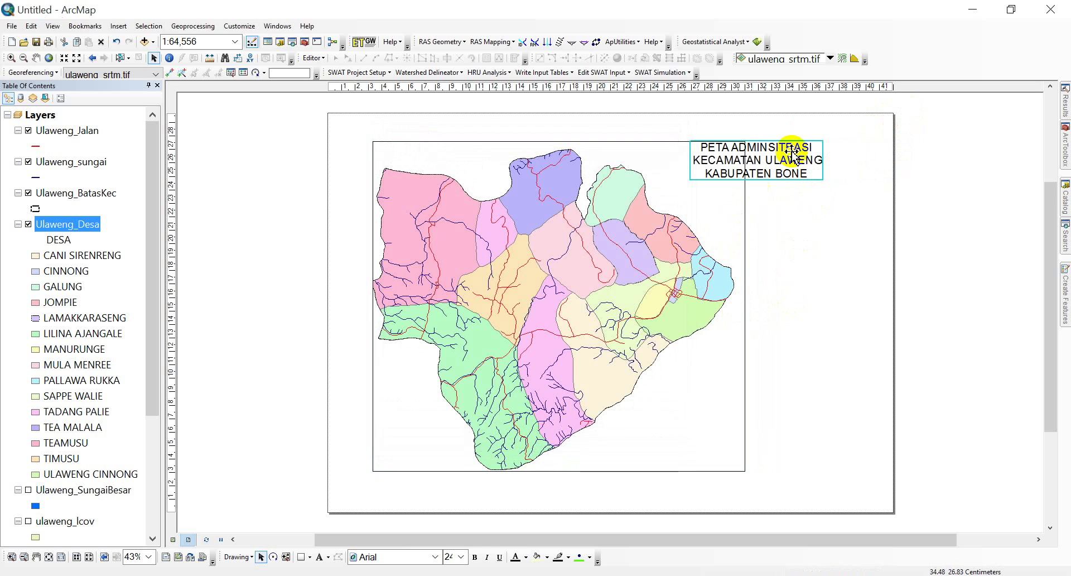
{"action": "left_click_drag", "start_coordinate": [781, 164], "coordinate": [837, 182]}
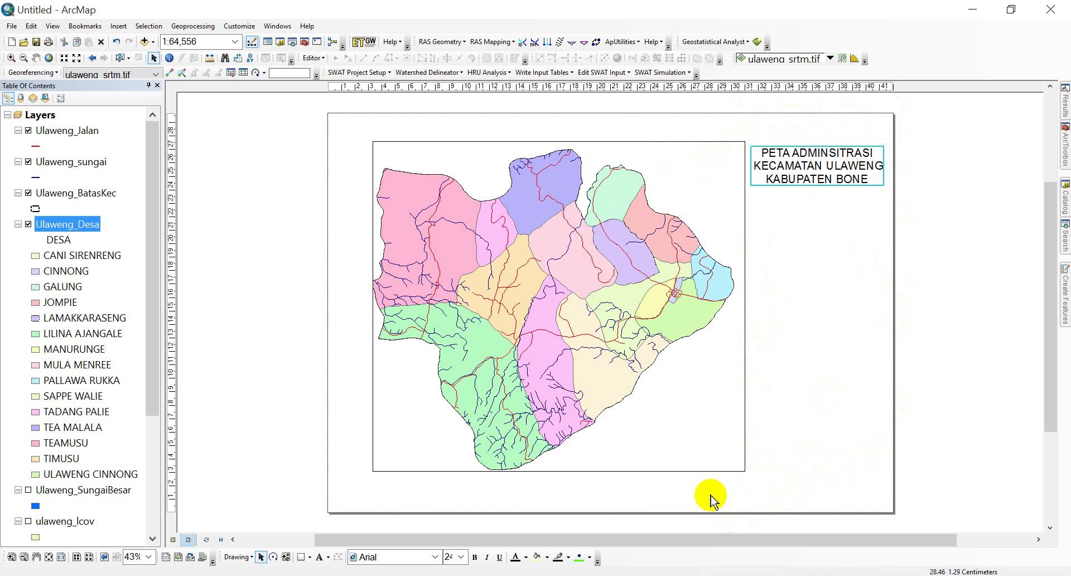
Insert the ESRI North 7 north arrow and place it below the left part of the title
{"action": "left_click", "coordinate": [125, 26]}
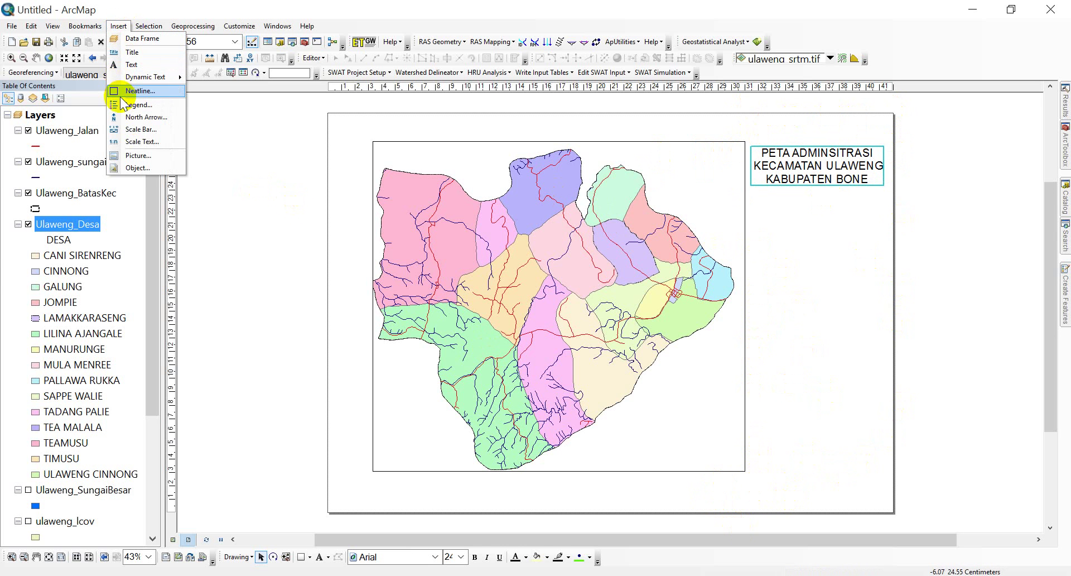
{"action": "left_click", "coordinate": [149, 117]}
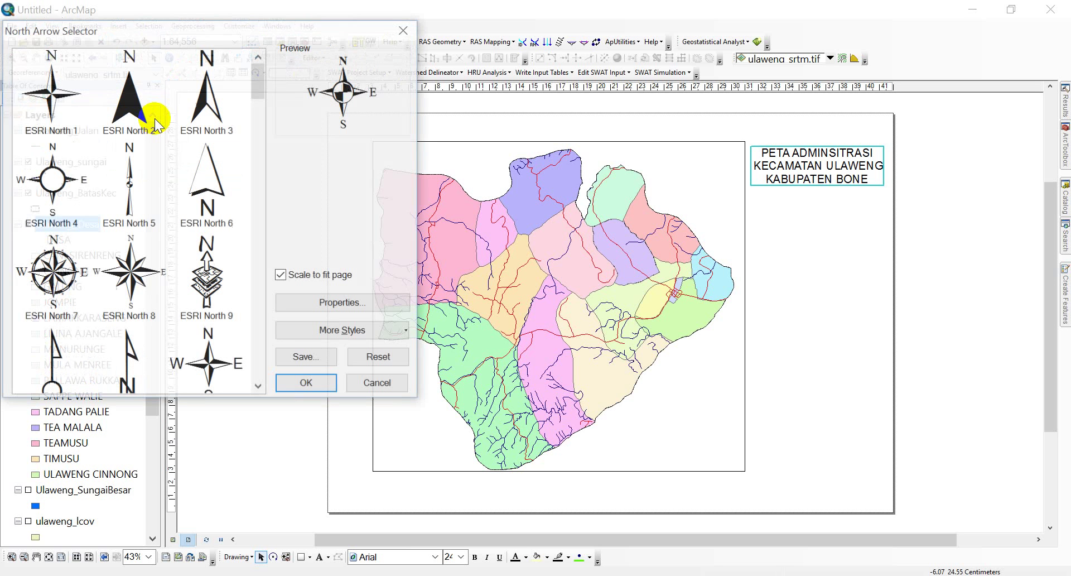
{"action": "left_click", "coordinate": [67, 259]}
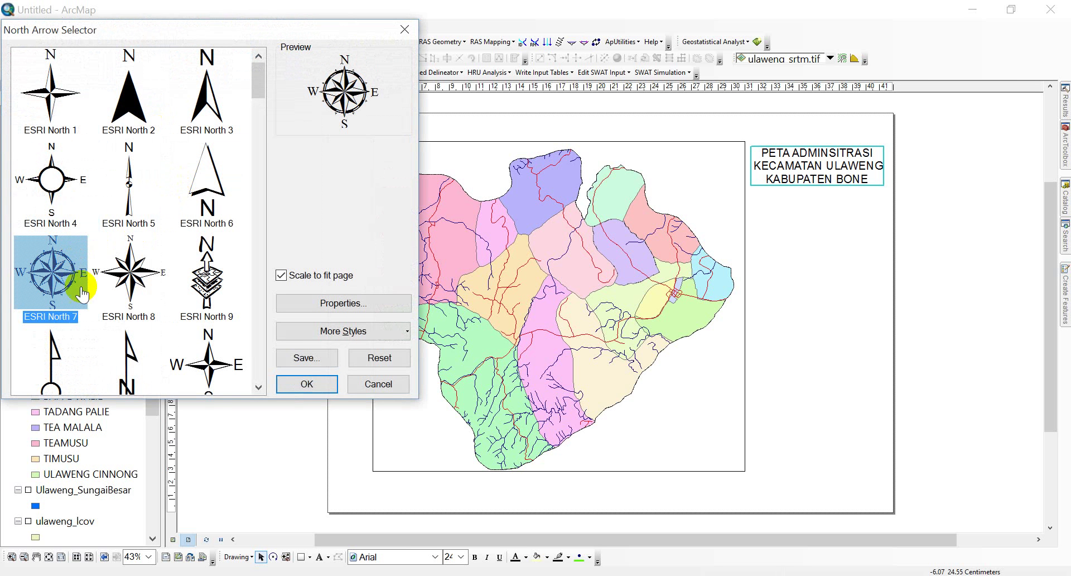
{"action": "left_click", "coordinate": [305, 384]}
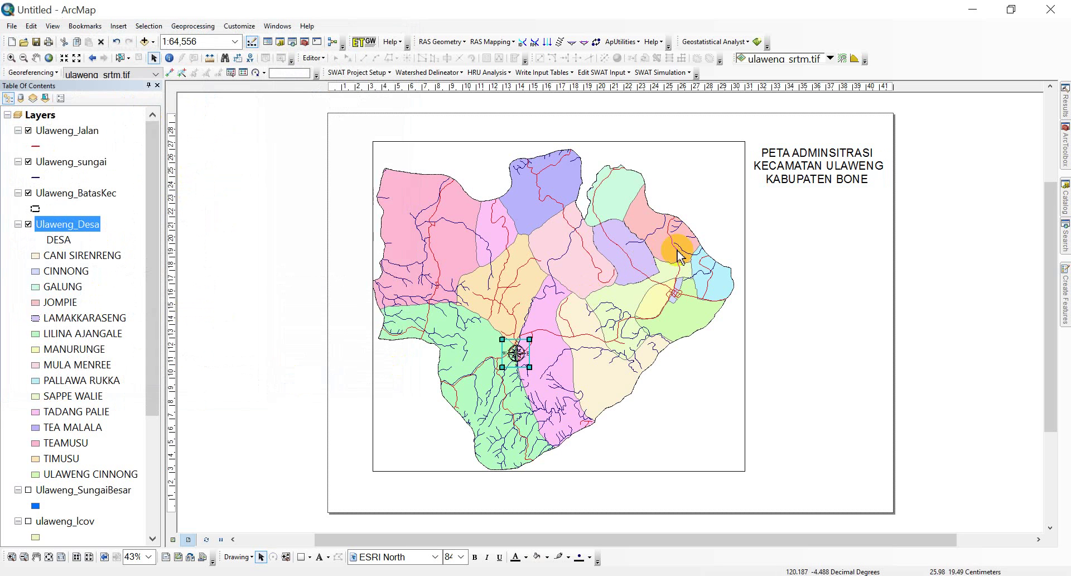
{"action": "left_click_drag", "start_coordinate": [507, 355], "coordinate": [770, 213]}
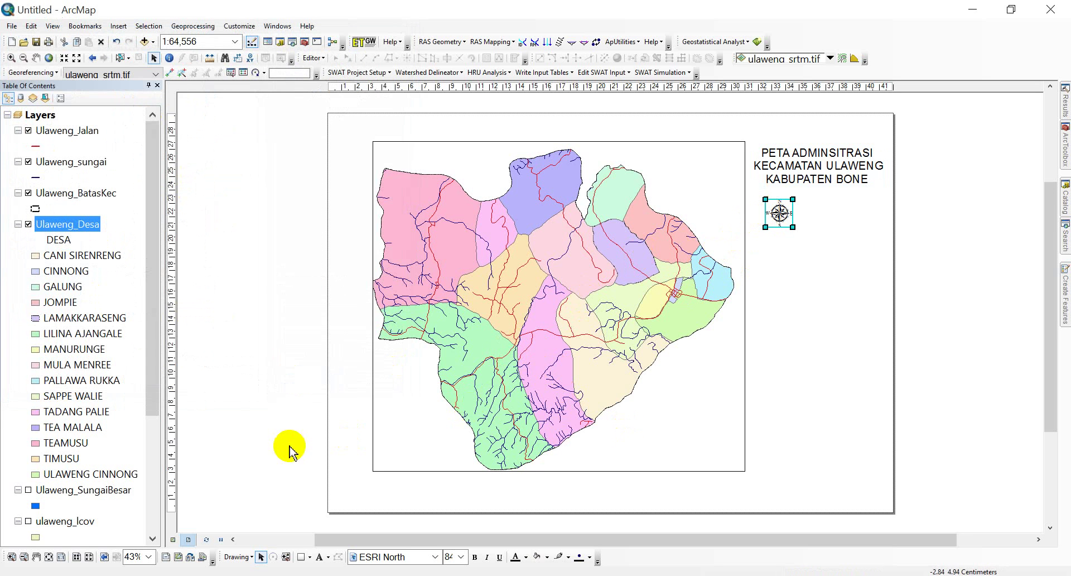
Insert a Hollow Scale Bar 2 scale bar, place it below the north arrow and shorten it to fit inside the page
{"action": "left_click", "coordinate": [118, 25]}
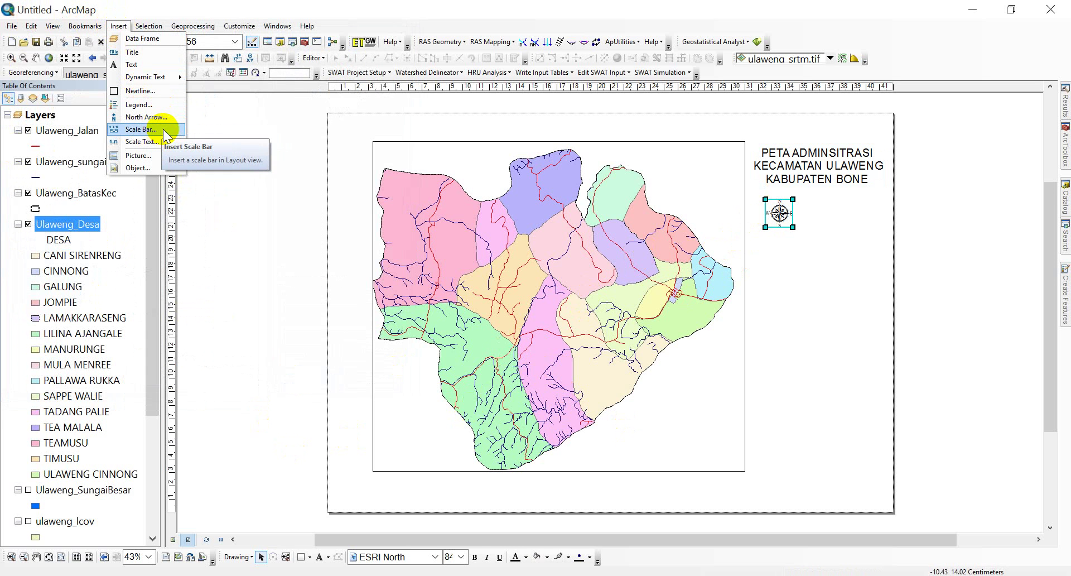
{"action": "left_click", "coordinate": [163, 129]}
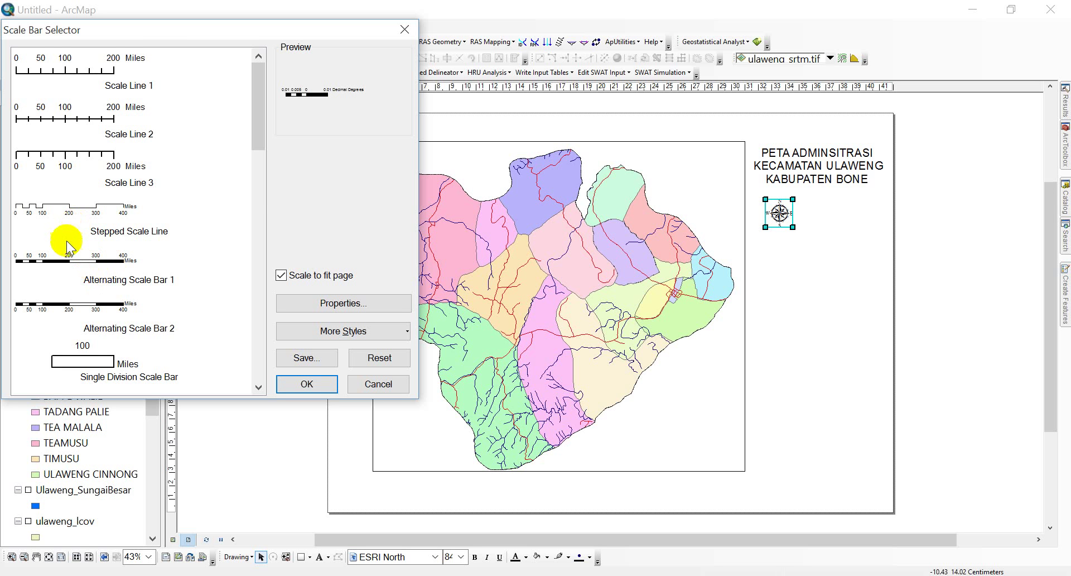
{"action": "scroll", "coordinate": [66, 241], "scroll_direction": "down", "scroll_amount": 4}
{"action": "left_click", "coordinate": [51, 288]}
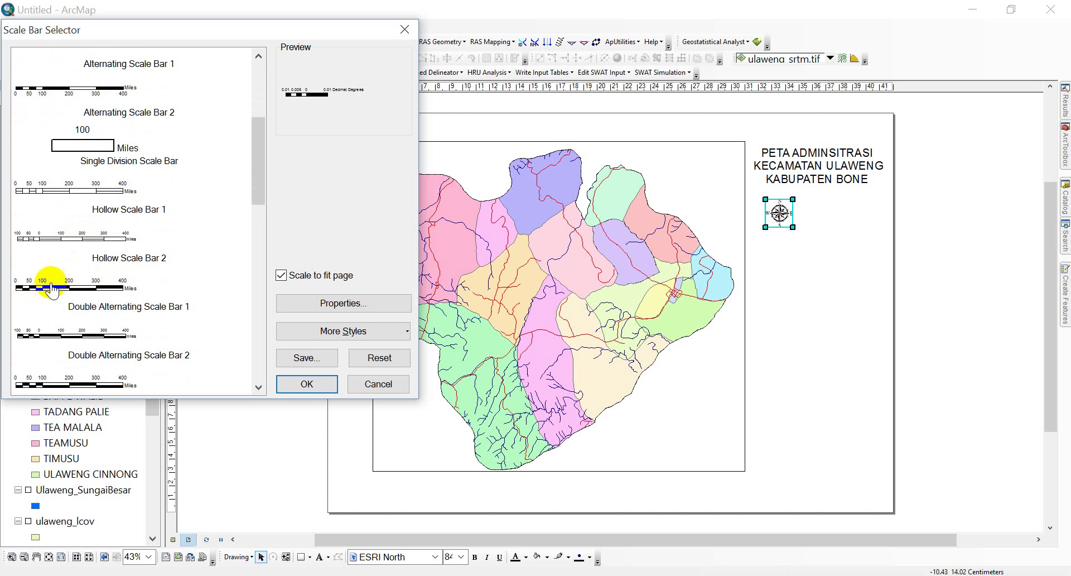
{"action": "left_click", "coordinate": [79, 239]}
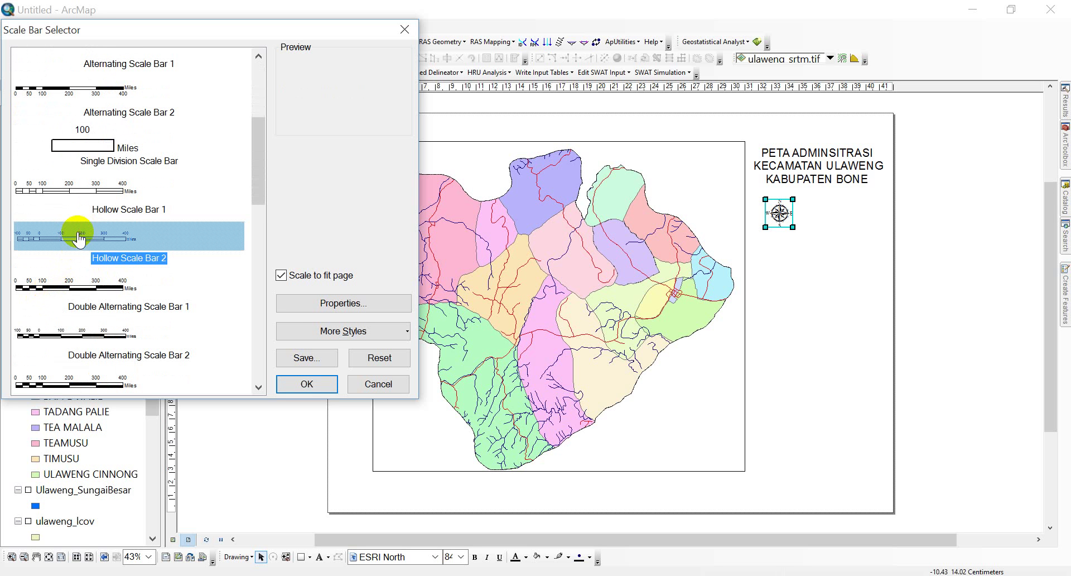
{"action": "left_click", "coordinate": [306, 385]}
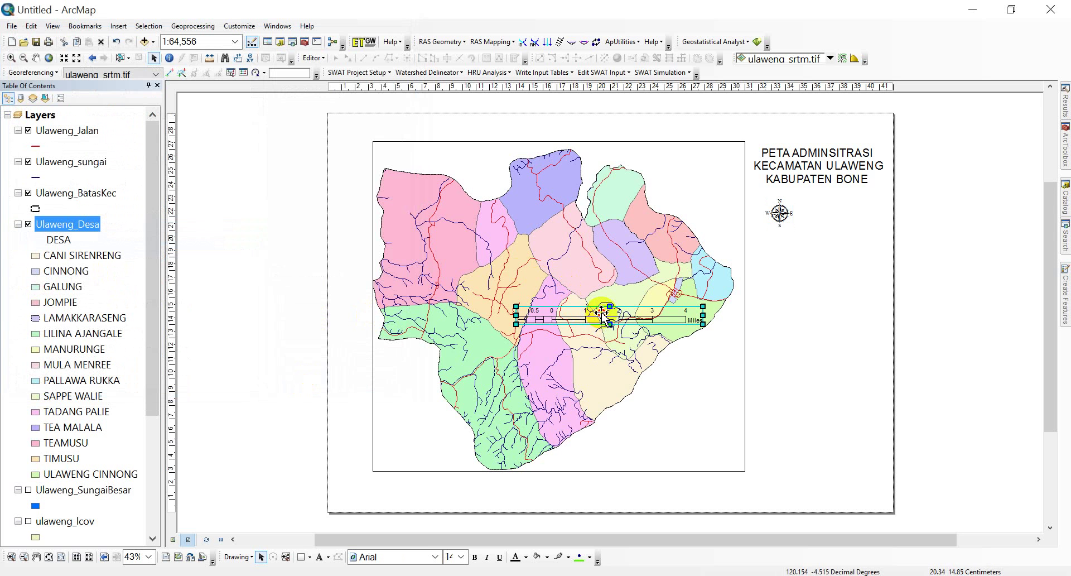
{"action": "left_click_drag", "start_coordinate": [602, 314], "coordinate": [844, 236]}
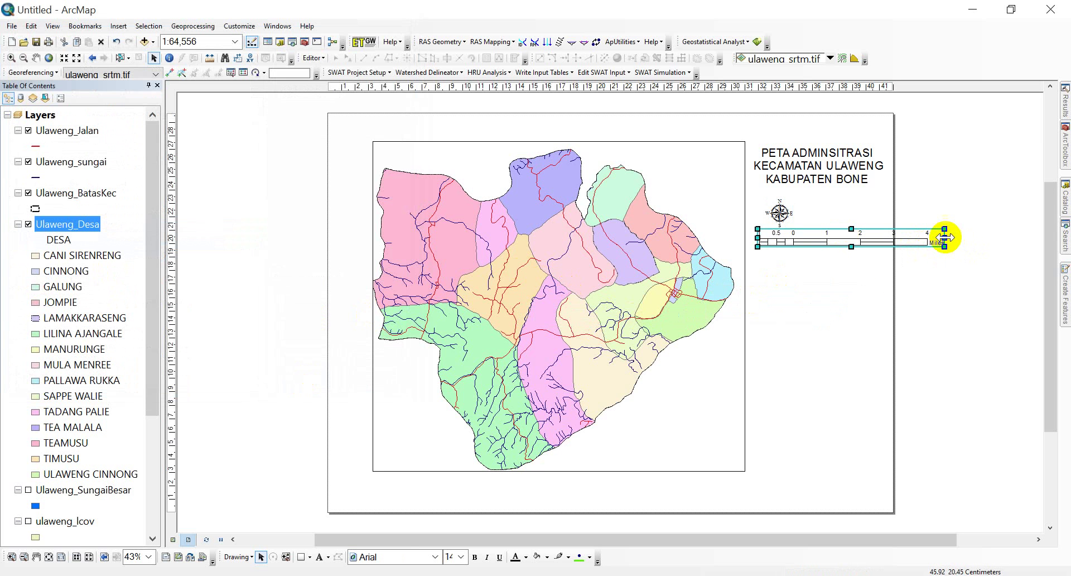
{"action": "left_click_drag", "start_coordinate": [944, 237], "coordinate": [851, 240]}
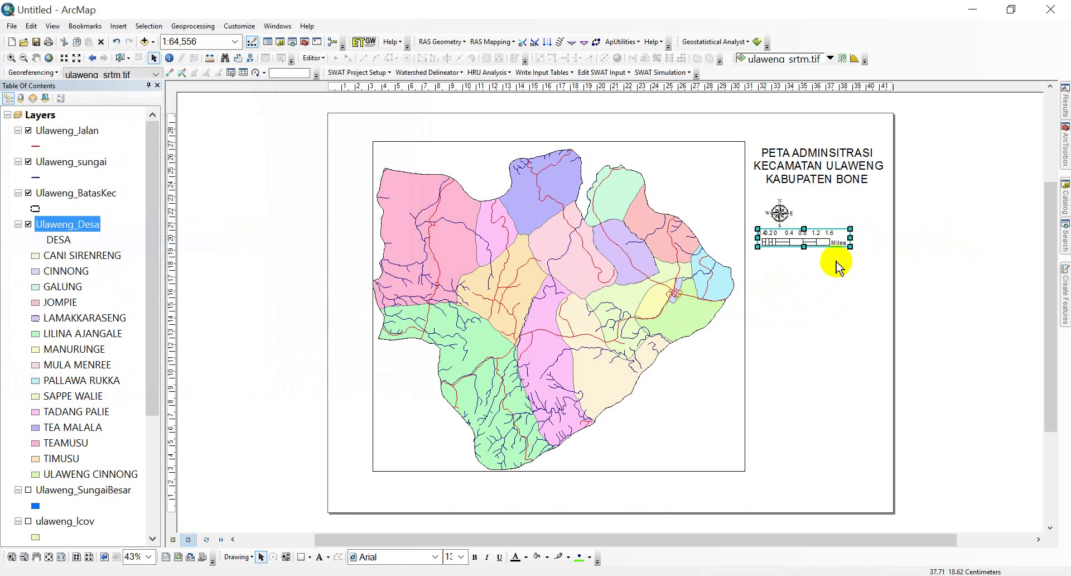
Set the scale bar's division units to Kilometers and its unit label to Km
{"action": "double_click", "coordinate": [837, 242]}
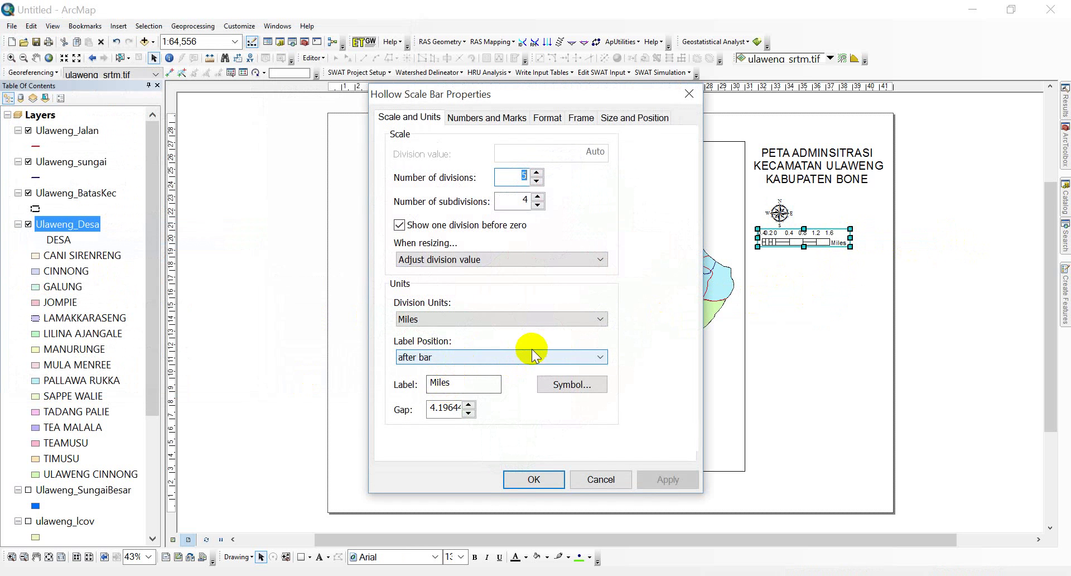
{"action": "left_click", "coordinate": [565, 318]}
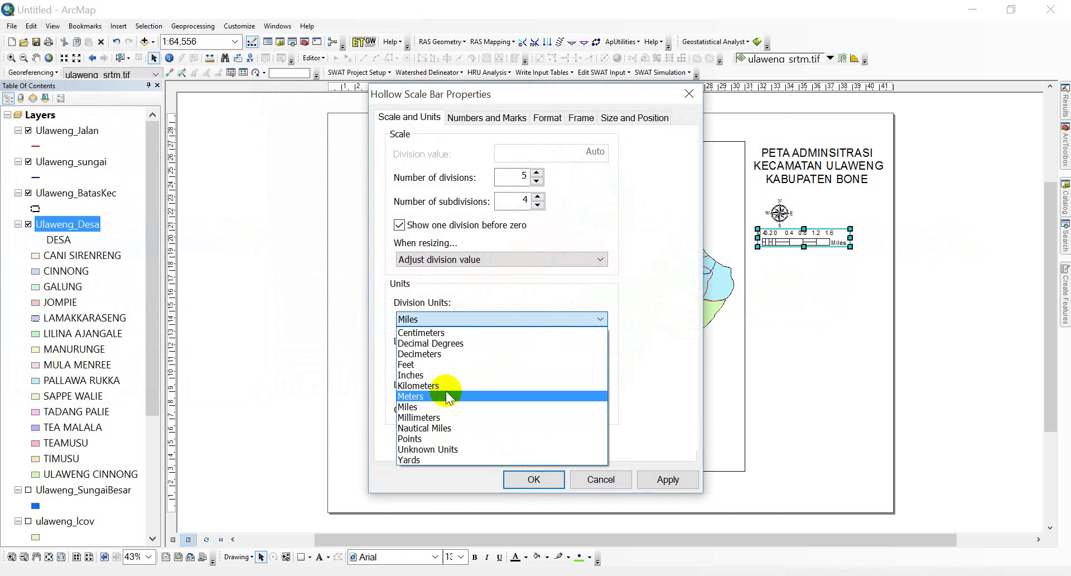
{"action": "left_click", "coordinate": [466, 384]}
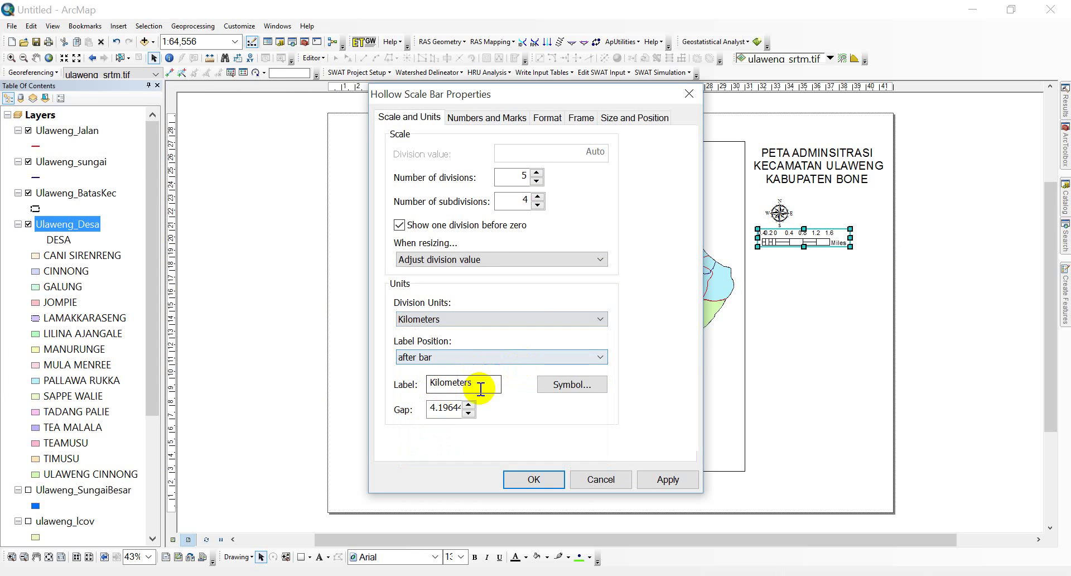
{"action": "left_click_drag", "start_coordinate": [479, 384], "coordinate": [402, 376]}
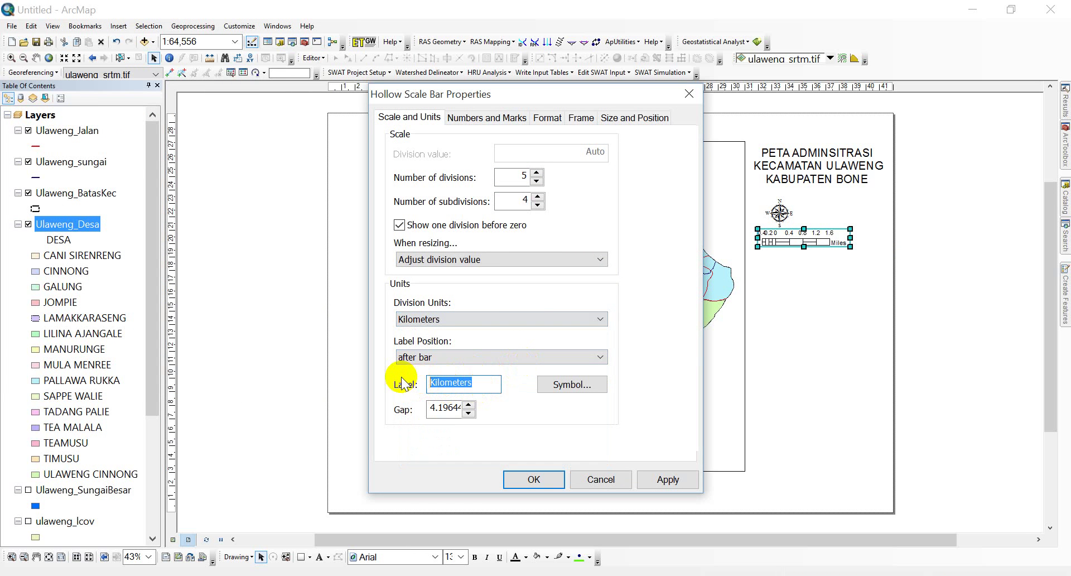
{"action": "left_click", "coordinate": [533, 478]}
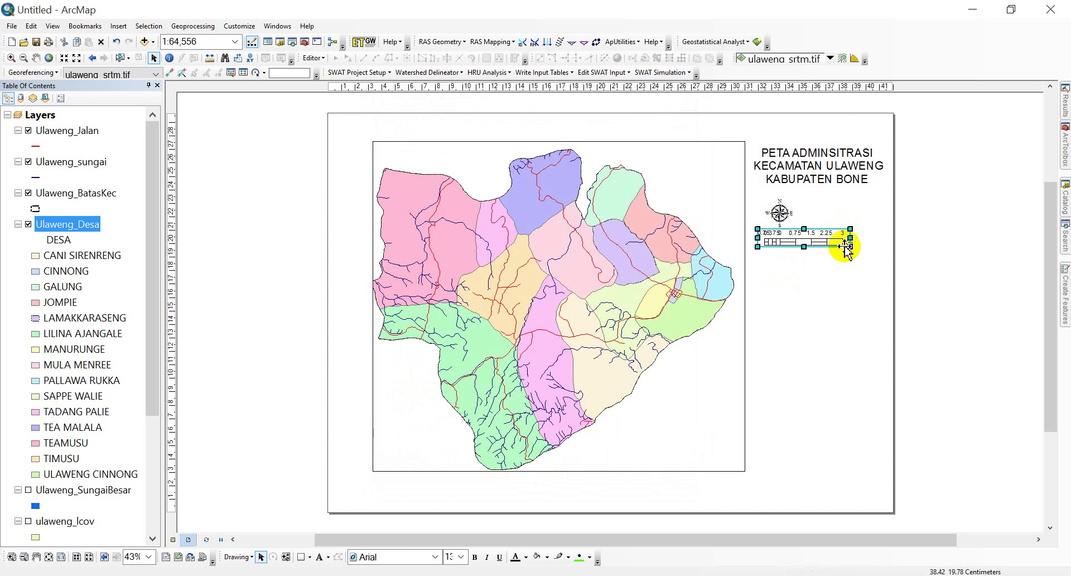
{"action": "left_click", "coordinate": [838, 282]}
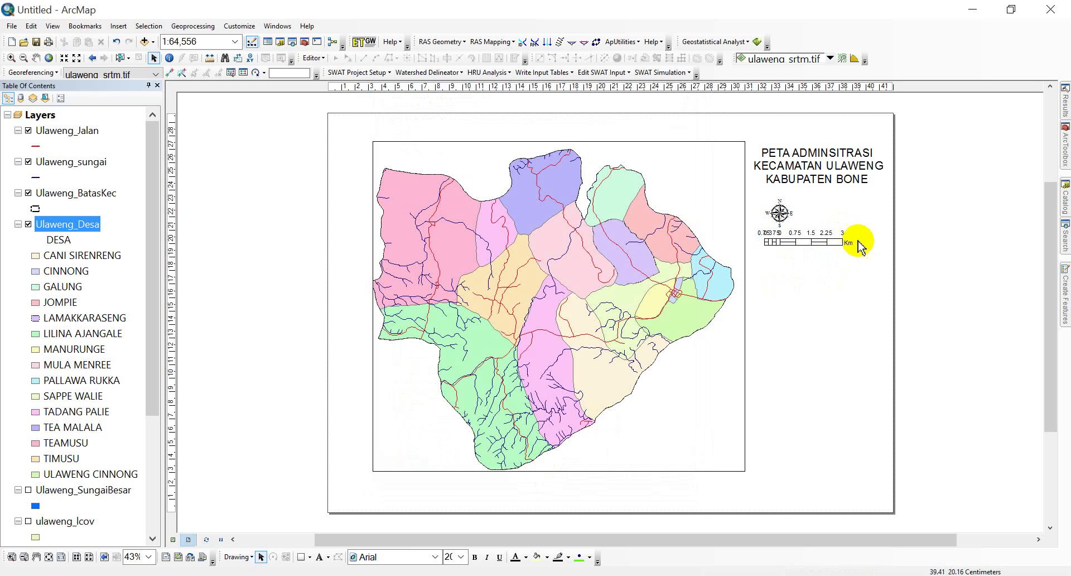
Arrange the north arrow and scale bar side by side under the title, with the arrow on the left
{"action": "left_click_drag", "start_coordinate": [807, 248], "coordinate": [855, 224]}
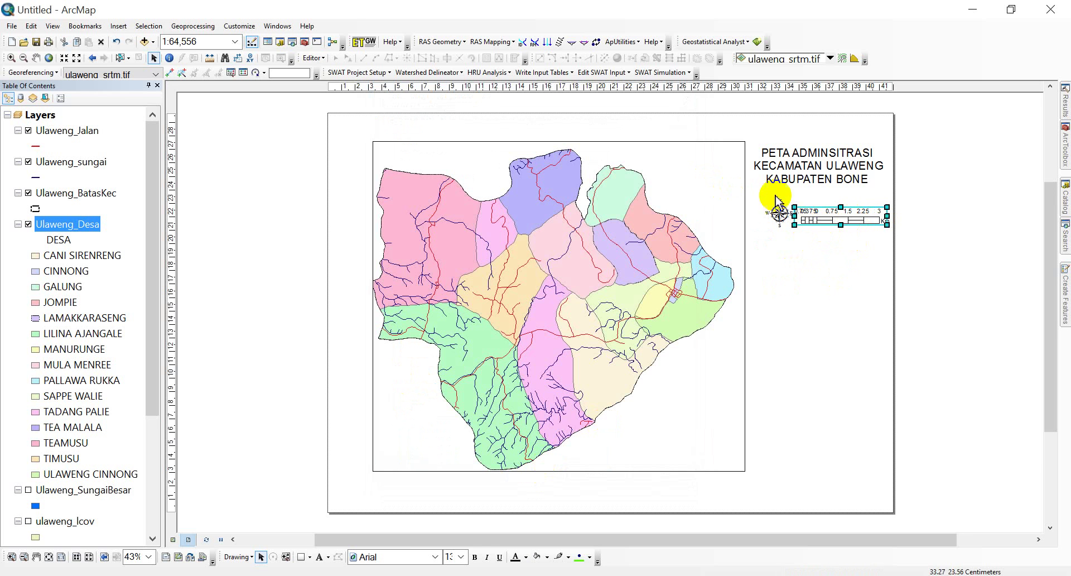
{"action": "left_click", "coordinate": [778, 215]}
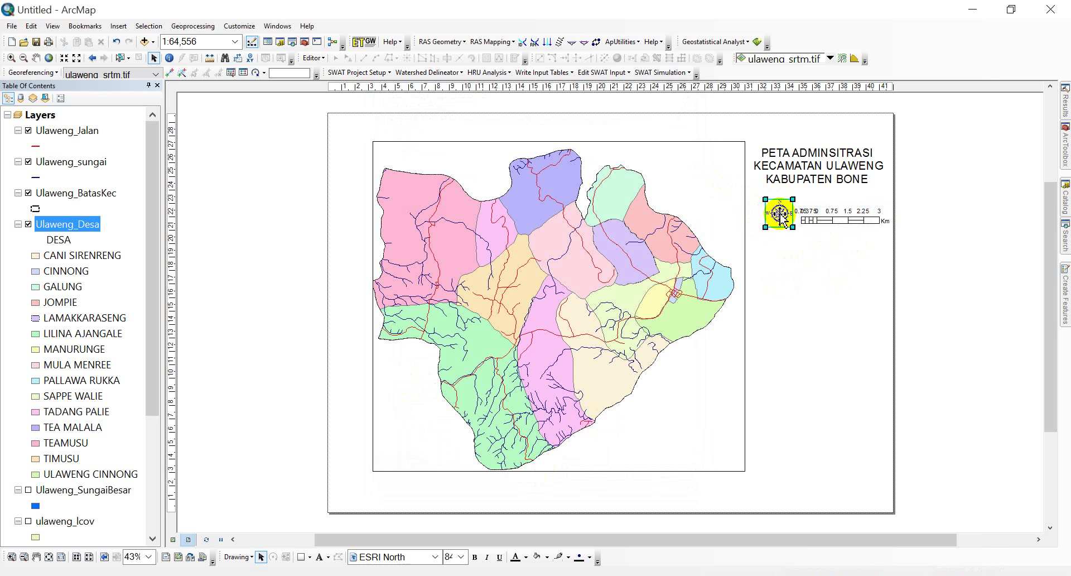
{"action": "mouse_move", "coordinate": [781, 215]}
{"action": "left_mouse_down"}
{"action": "mouse_move", "coordinate": [762, 219]}
{"action": "mouse_move", "coordinate": [773, 218]}
{"action": "left_mouse_up"}
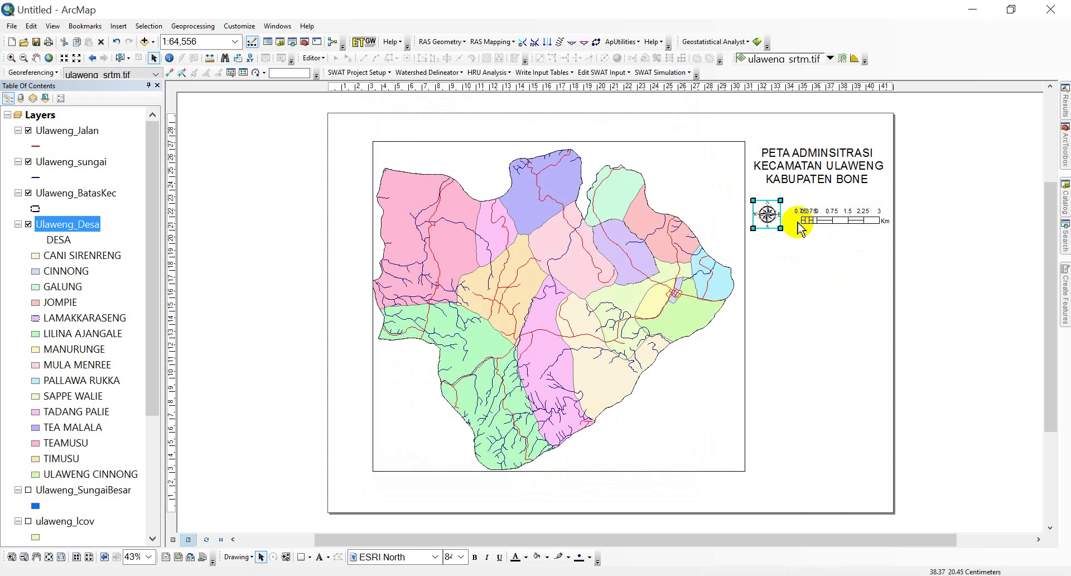
{"action": "left_click_drag", "start_coordinate": [844, 217], "coordinate": [835, 214]}
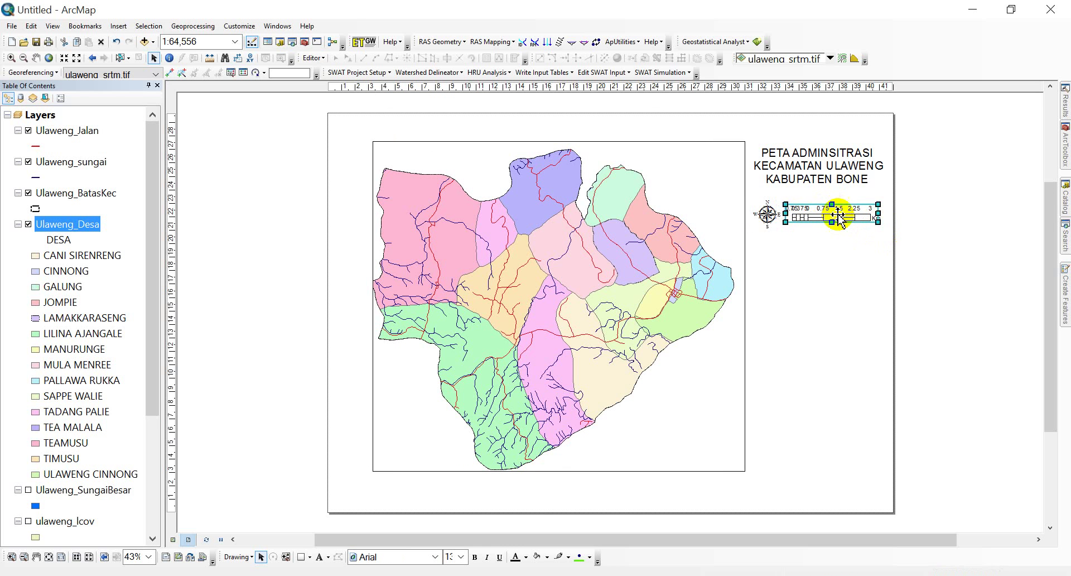
{"action": "left_click", "coordinate": [1001, 388]}
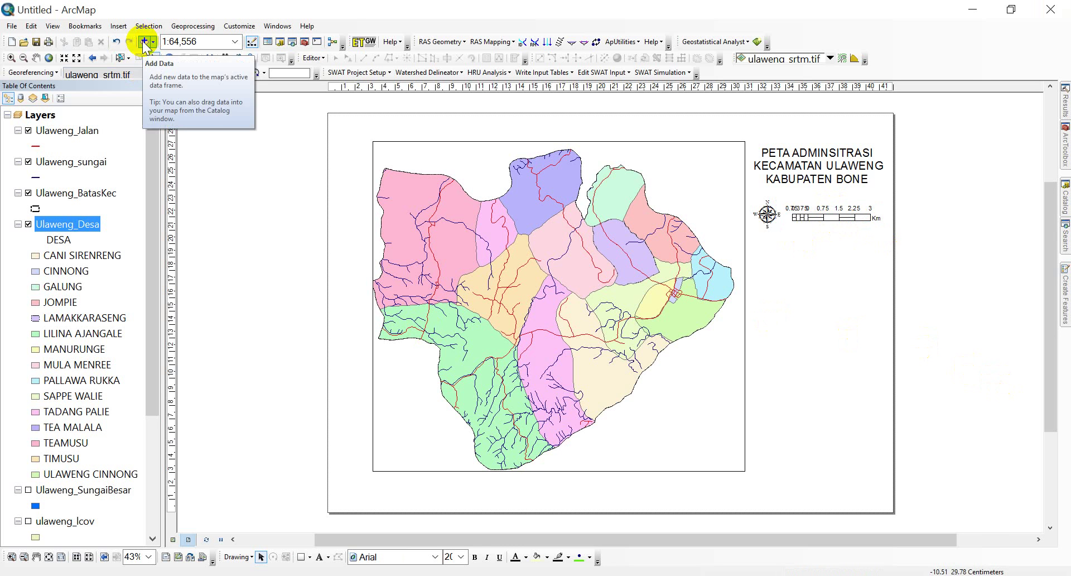
Insert a legend of the Jalan, sungai, BatasKec and Desa layers with default settings and place it outside the page's right edge
{"action": "left_click", "coordinate": [118, 26]}
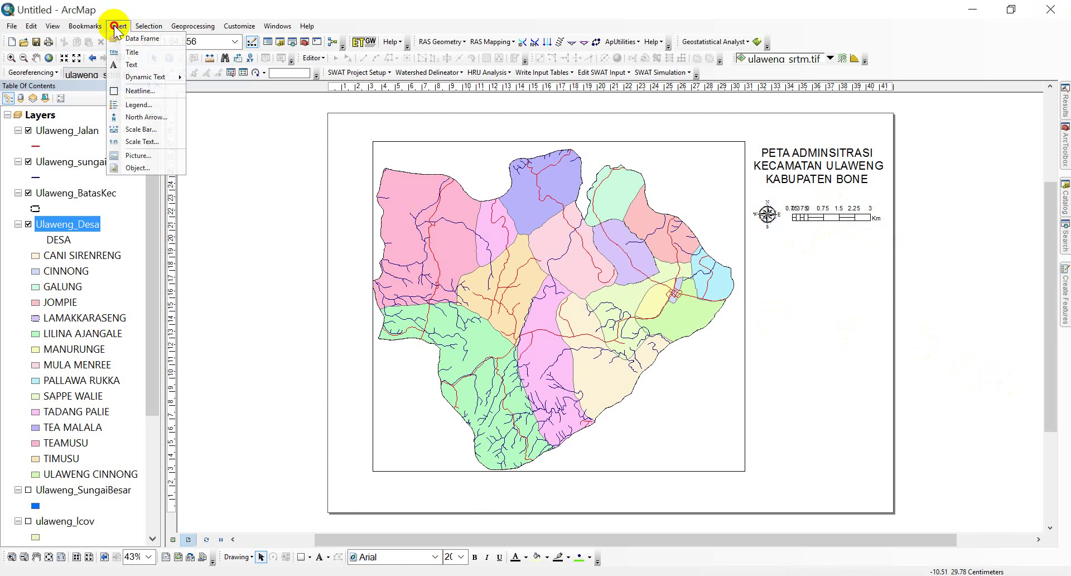
{"action": "left_click", "coordinate": [140, 105]}
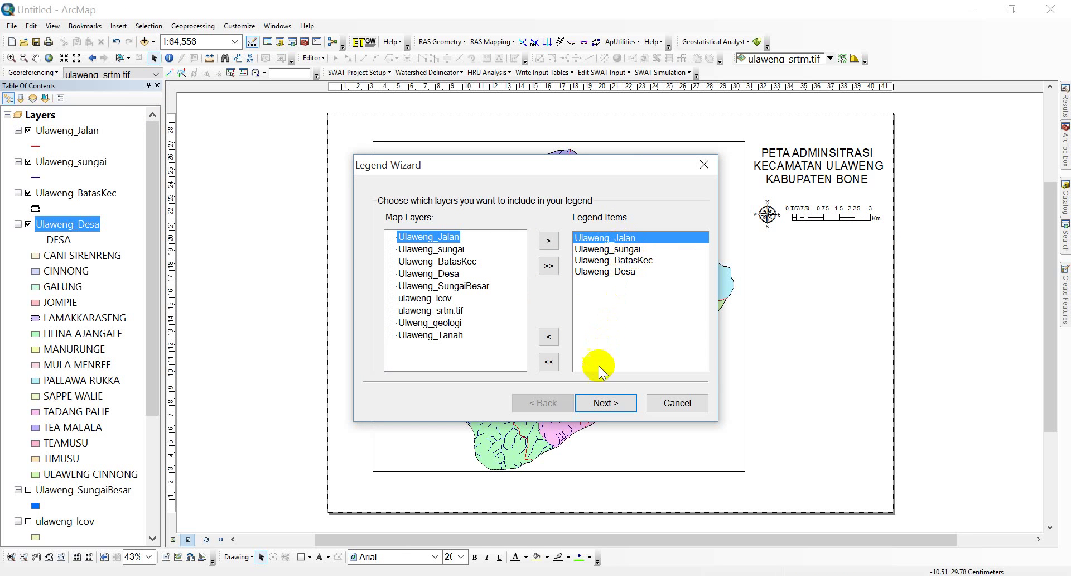
{"action": "left_click", "coordinate": [609, 404]}
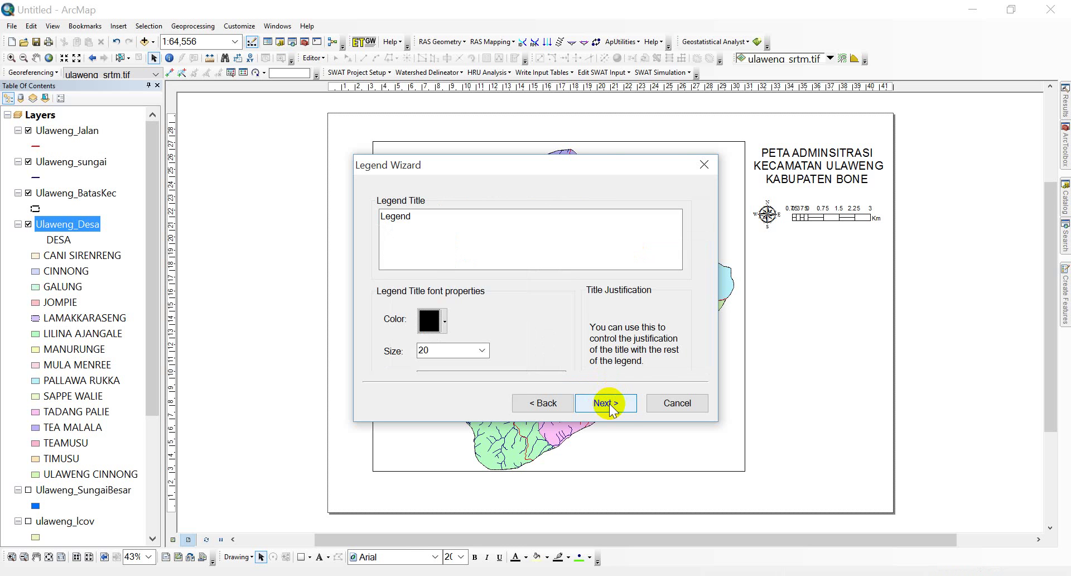
{"action": "left_click", "coordinate": [610, 404]}
{"action": "left_click", "coordinate": [609, 403]}
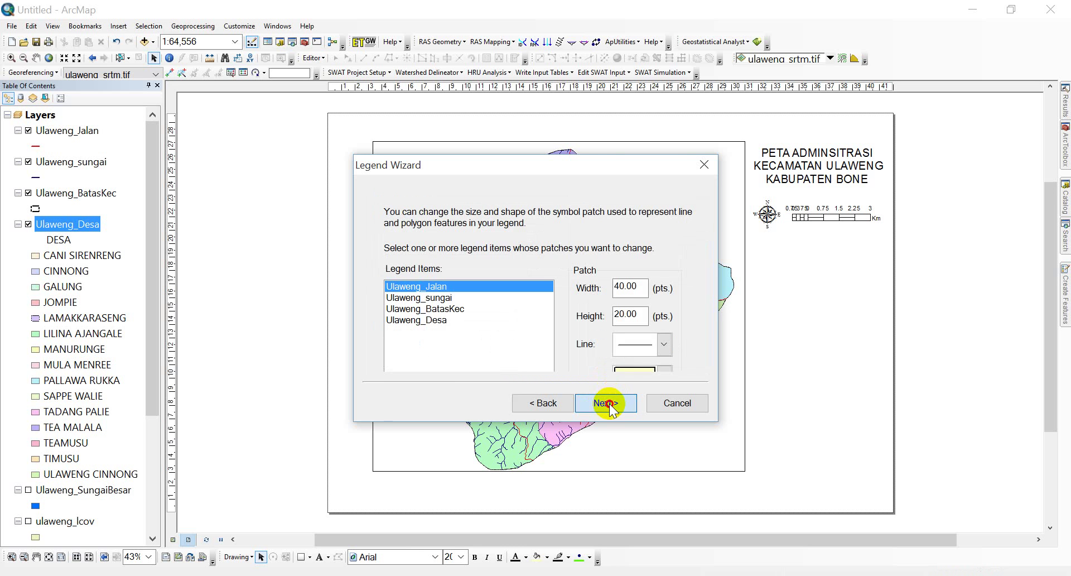
{"action": "left_click", "coordinate": [609, 403]}
{"action": "left_click", "coordinate": [609, 403]}
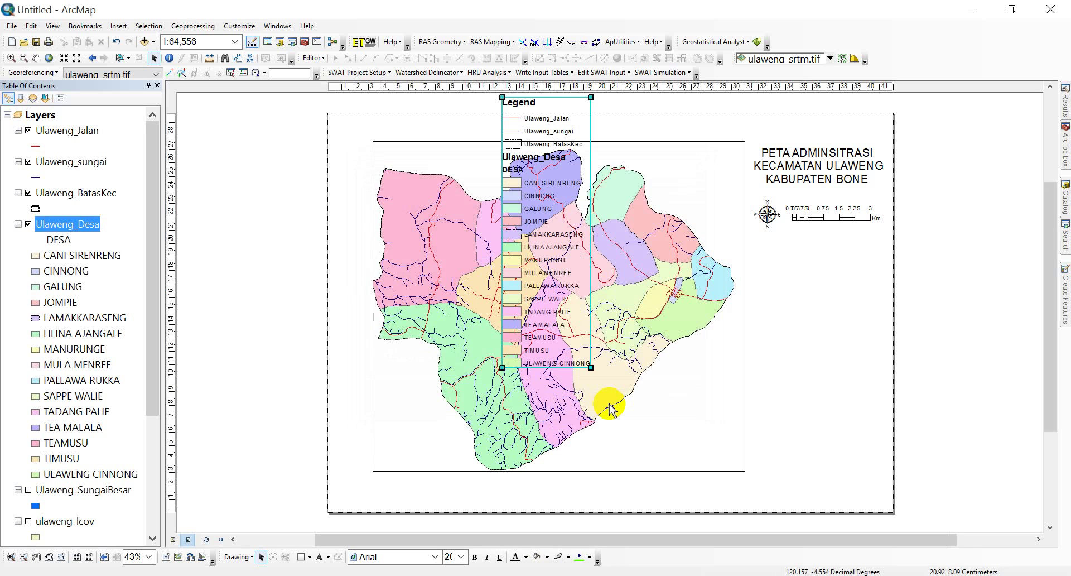
{"action": "left_click_drag", "start_coordinate": [525, 154], "coordinate": [805, 283]}
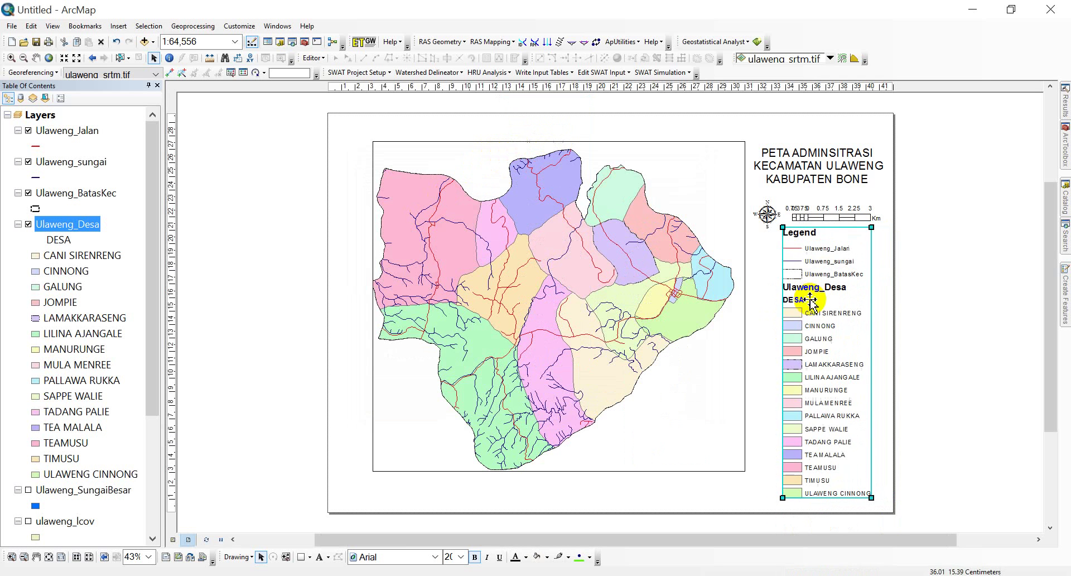
{"action": "left_click_drag", "start_coordinate": [820, 348], "coordinate": [958, 305]}
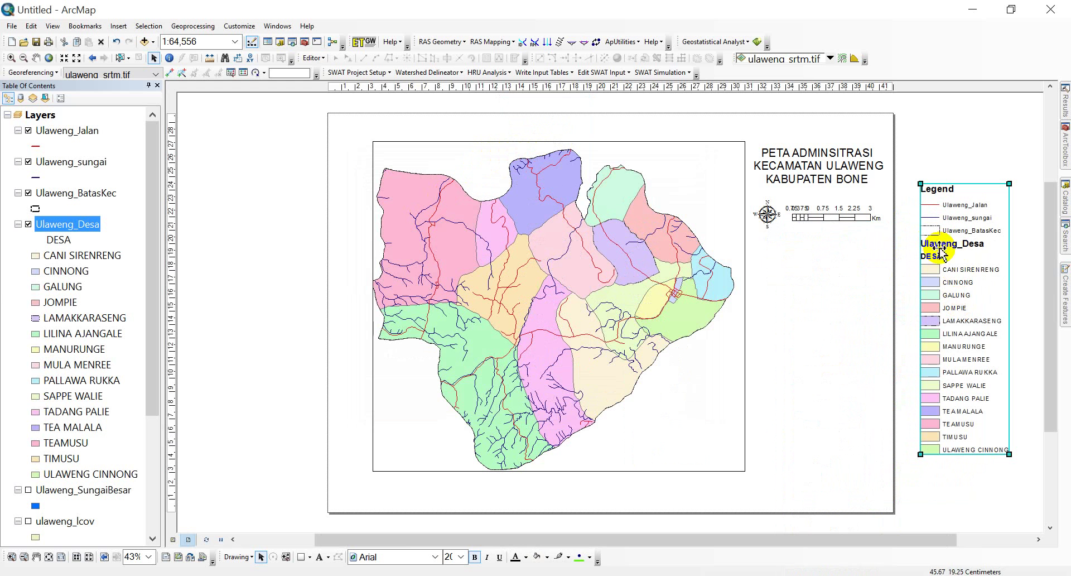
Convert the legend to graphics and ungroup it into separate elements
{"action": "right_click", "coordinate": [962, 247]}
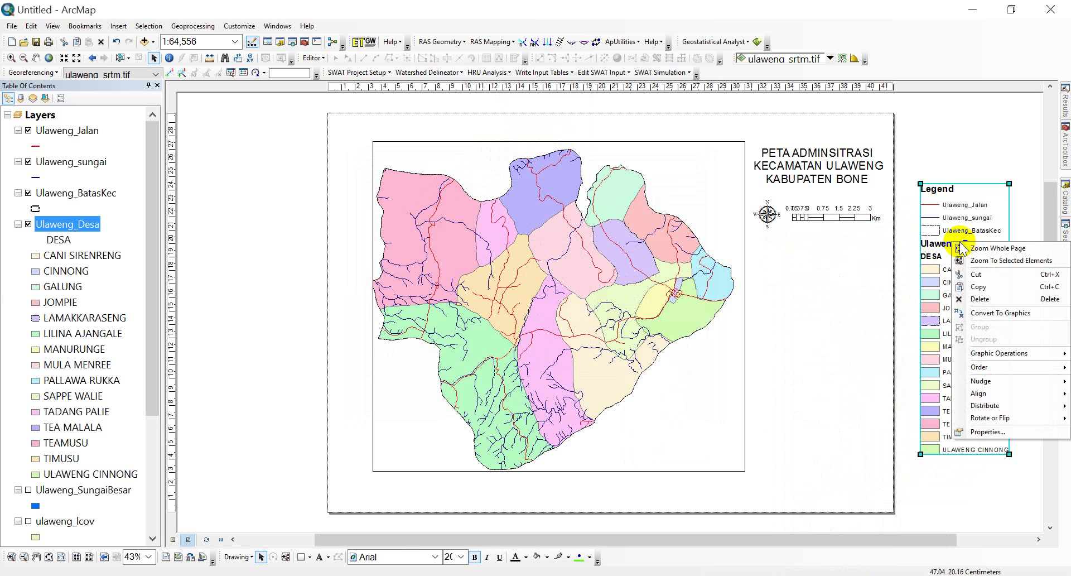
{"action": "left_click", "coordinate": [991, 314]}
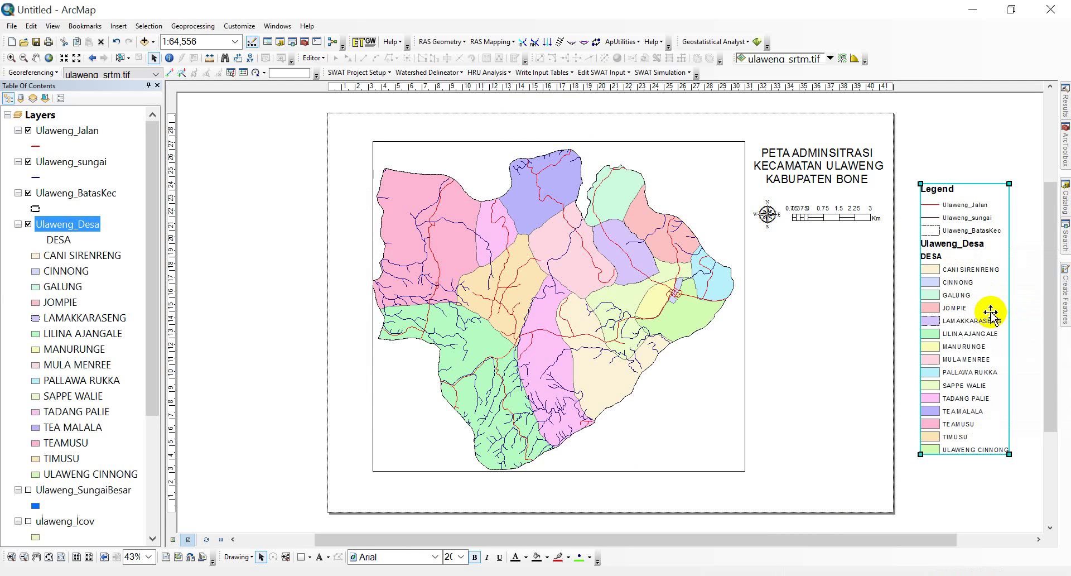
{"action": "right_click", "coordinate": [947, 246]}
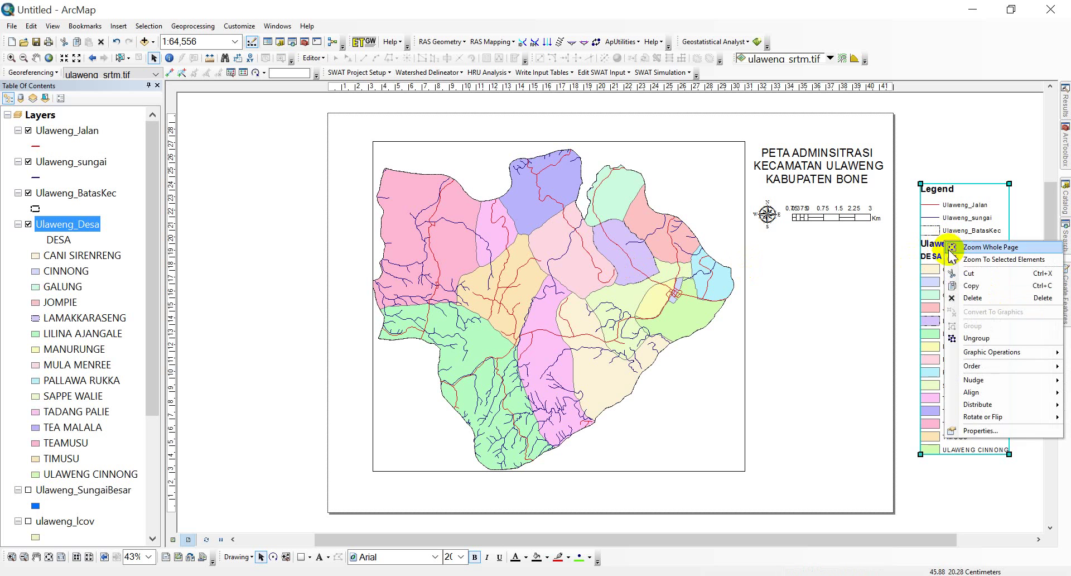
{"action": "left_click", "coordinate": [990, 340]}
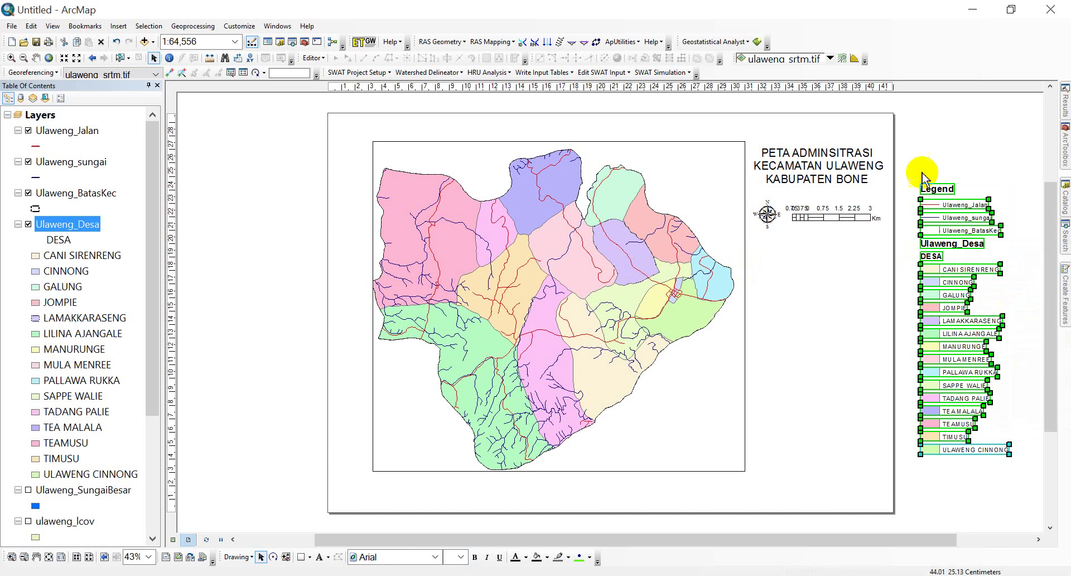
{"action": "left_click", "coordinate": [938, 139]}
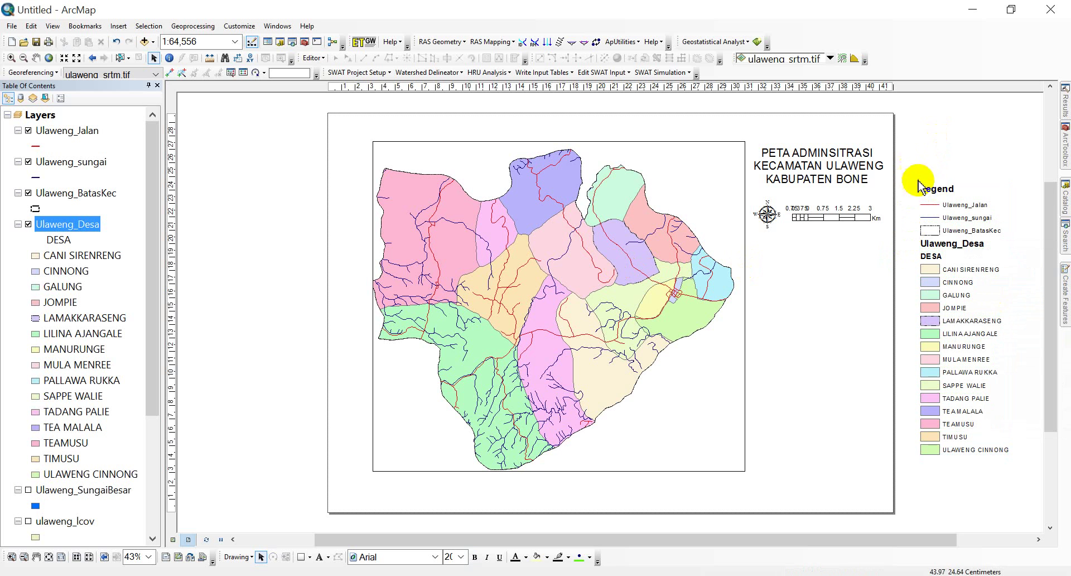
Move the Legend heading with the Ulaweng_Jalan, Ulaweng_sungai and Ulaweng_BatasKec entries onto the page below the north arrow
{"action": "left_click", "coordinate": [939, 189]}
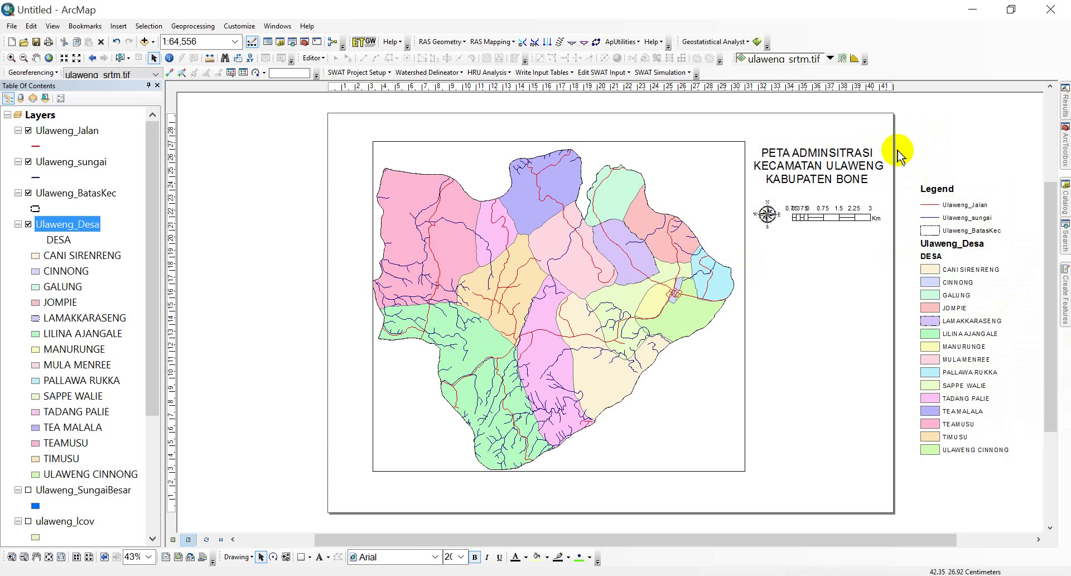
{"action": "left_click_drag", "start_coordinate": [907, 159], "coordinate": [1016, 239]}
{"action": "left_click_drag", "start_coordinate": [951, 206], "coordinate": [788, 271]}
{"action": "left_click", "coordinate": [904, 226]}
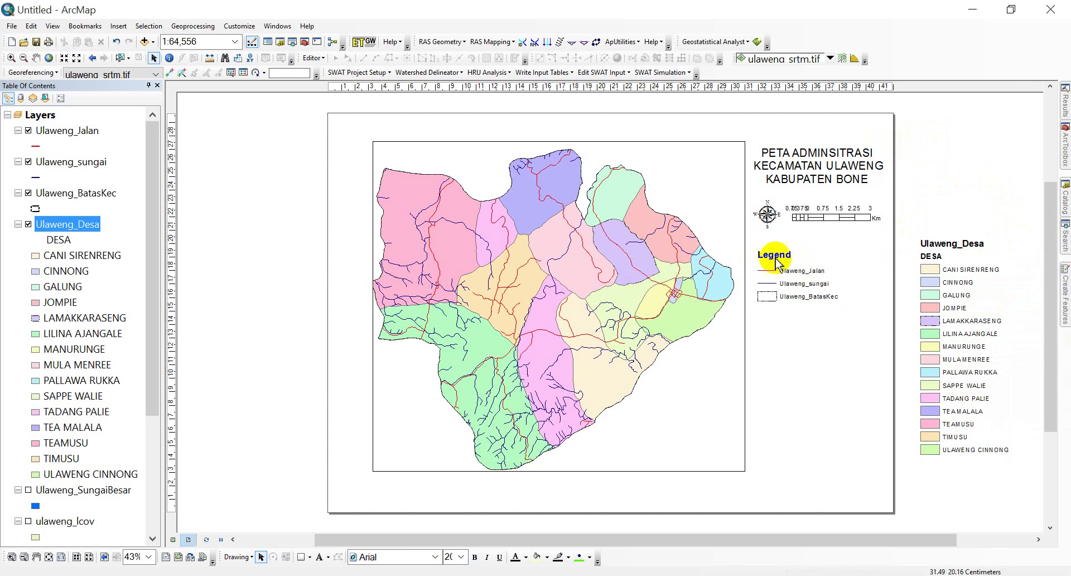
Change the Legend heading's text to Legenda and set its font size to 24
{"action": "double_click", "coordinate": [788, 255]}
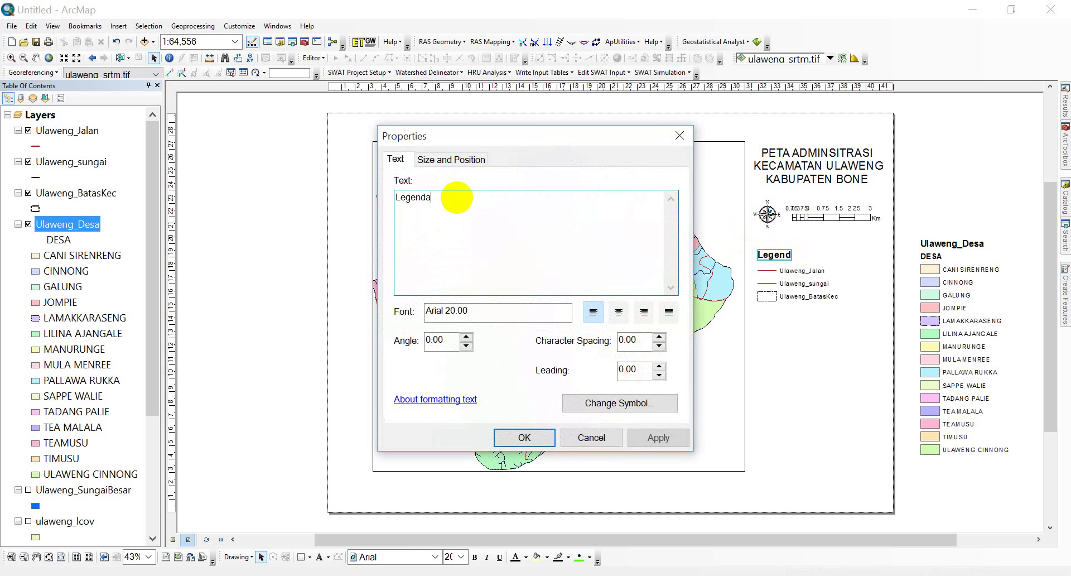
{"action": "left_click", "coordinate": [548, 437]}
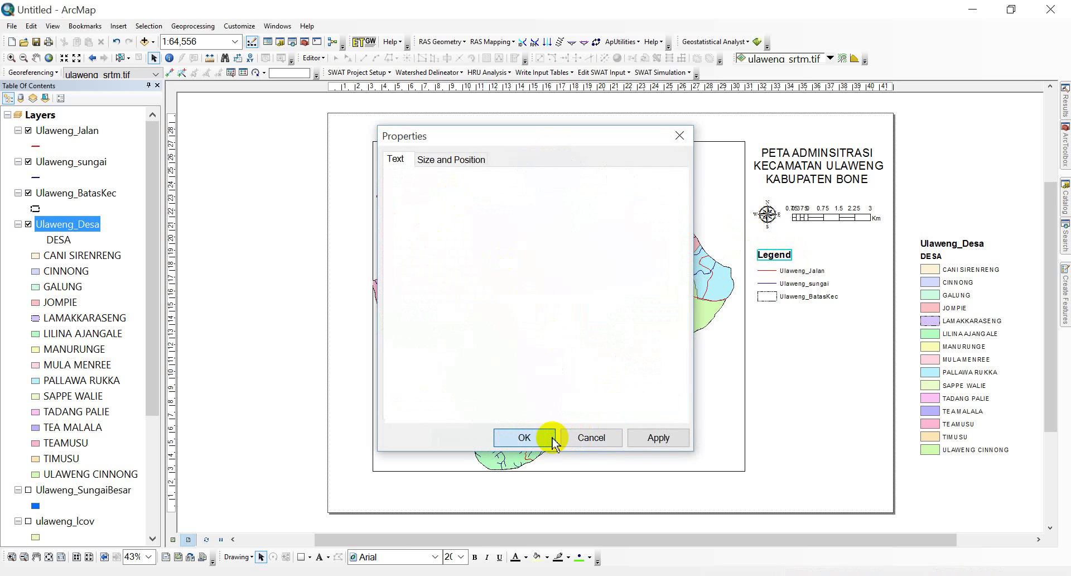
{"action": "left_click", "coordinate": [461, 557]}
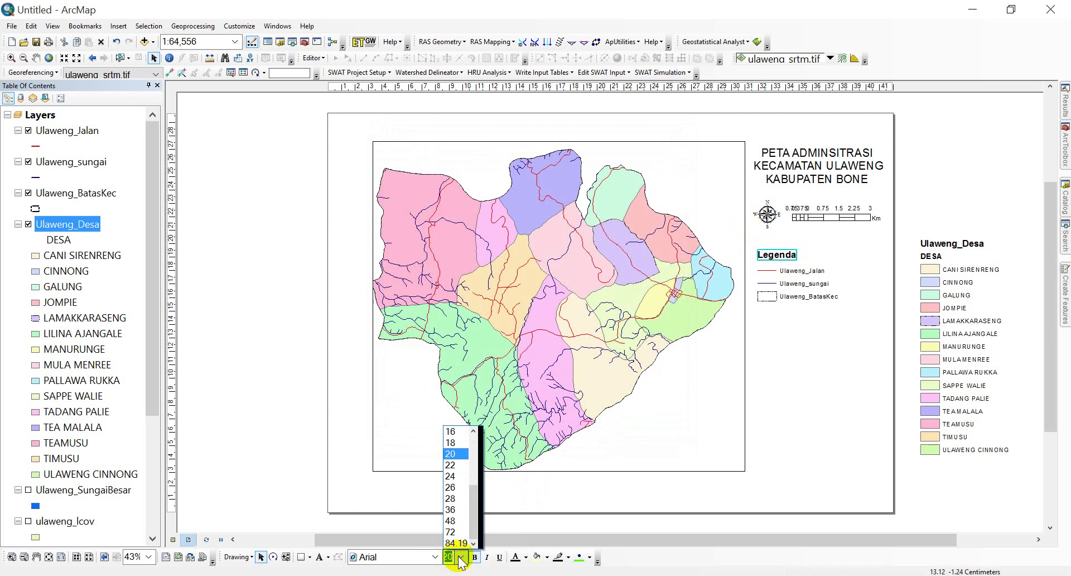
{"action": "left_click", "coordinate": [462, 477]}
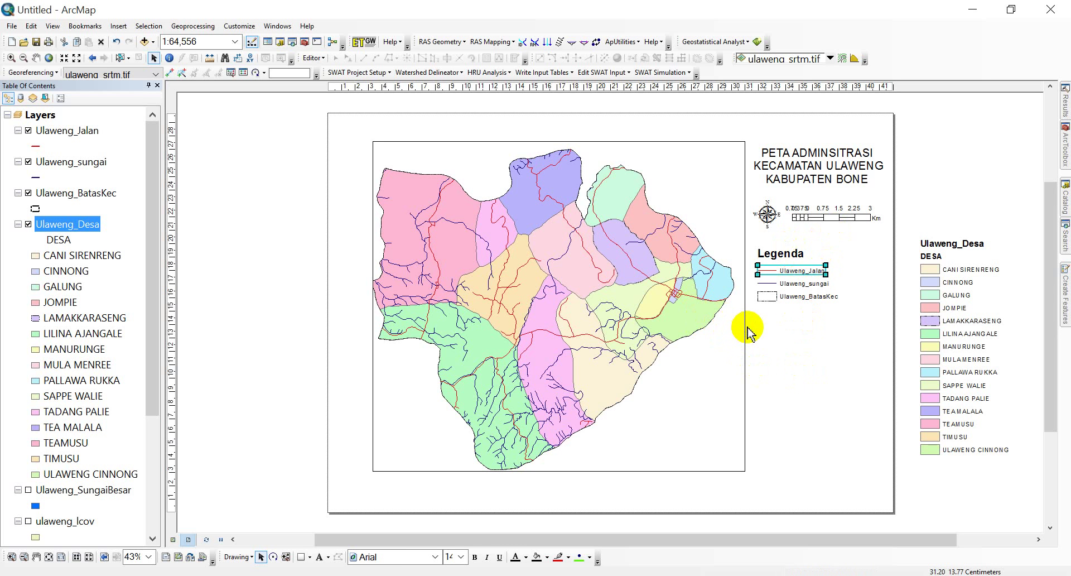
Ungroup the Ulaweng_Jalan, Ulaweng_sungai and Ulaweng_BatasKec legend entries into separate symbols and labels
{"action": "left_click_drag", "start_coordinate": [748, 321], "coordinate": [866, 263]}
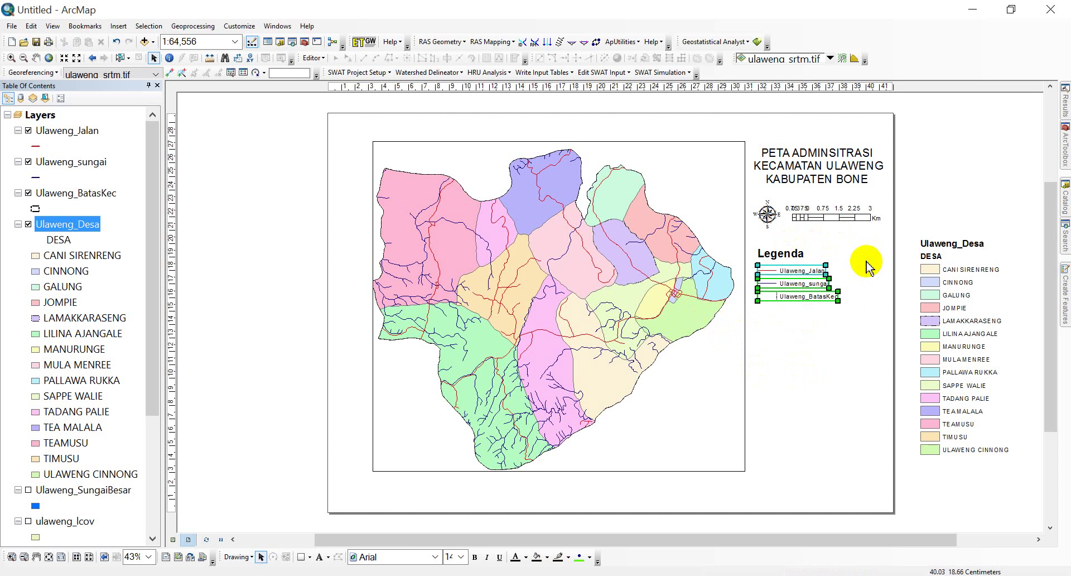
{"action": "right_click", "coordinate": [821, 274]}
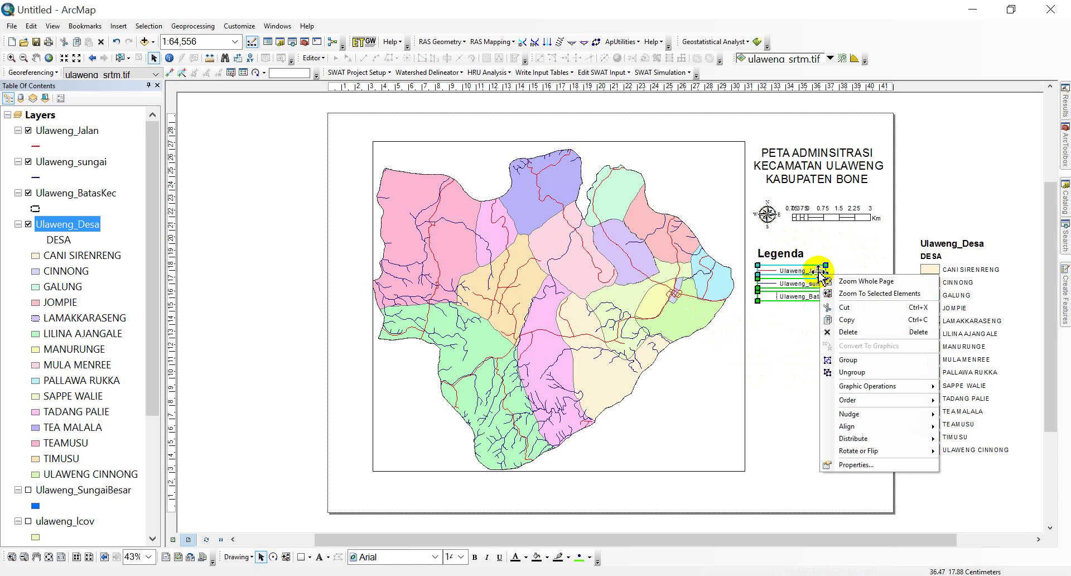
{"action": "left_click", "coordinate": [885, 372]}
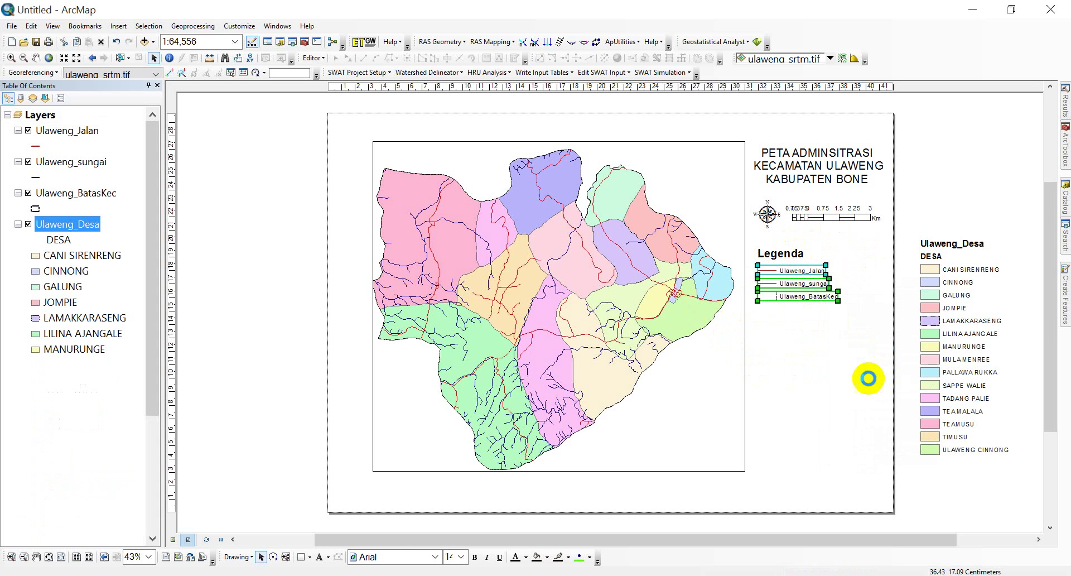
Change the Ulaweng_Jalan legend label to Jalan and the Ulaweng_sungai label to Sungai
{"action": "double_click", "coordinate": [809, 273]}
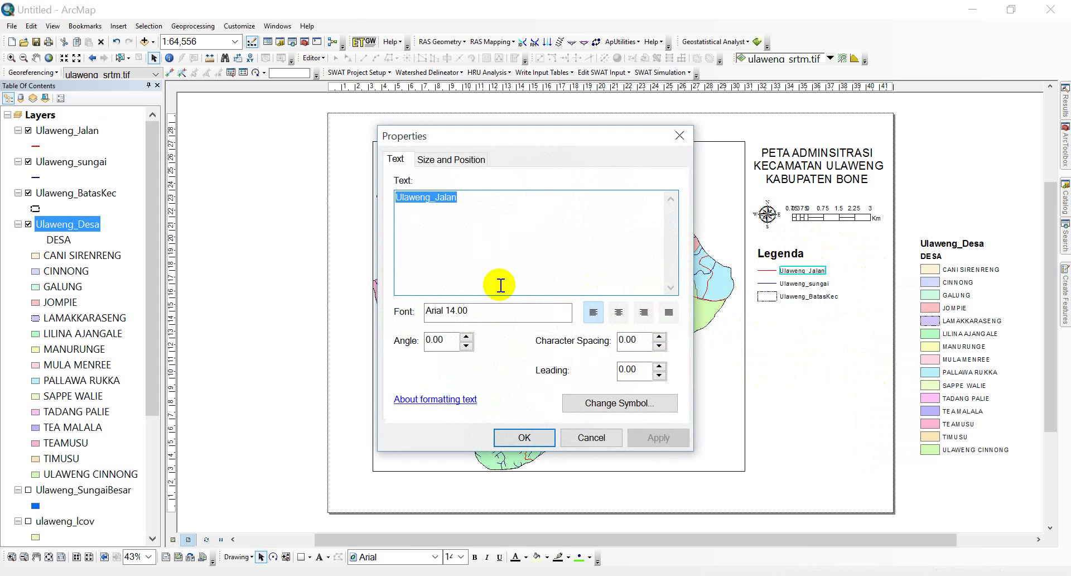
{"action": "type", "text": "Jalan"}
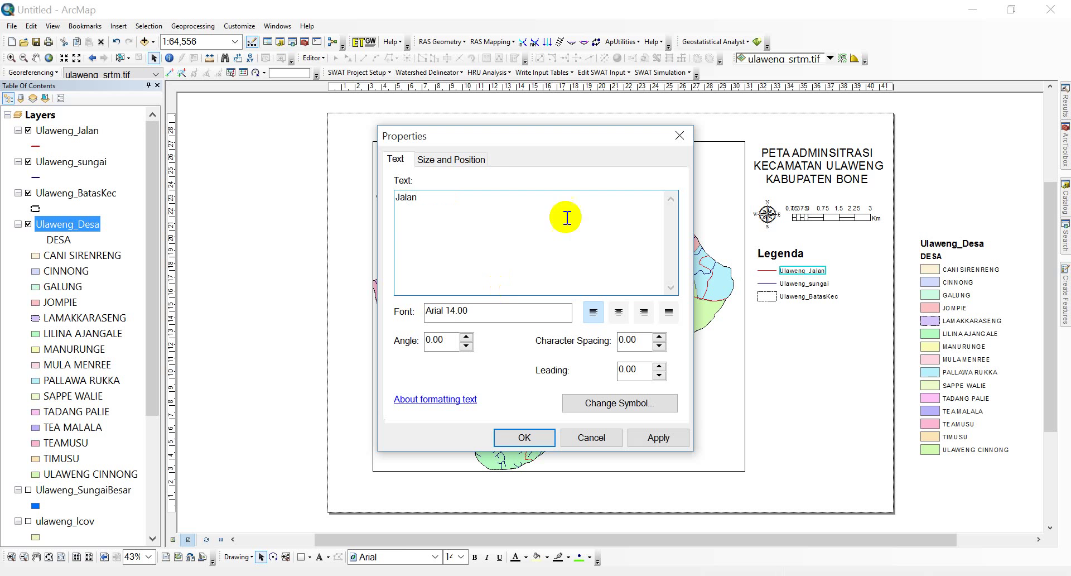
{"action": "left_click", "coordinate": [525, 436]}
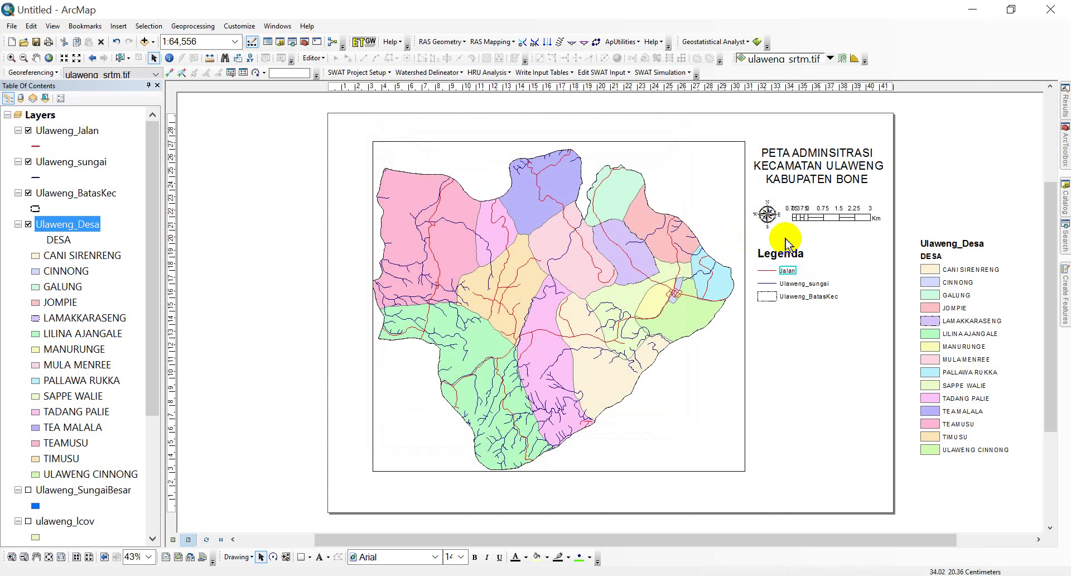
{"action": "double_click", "coordinate": [821, 286]}
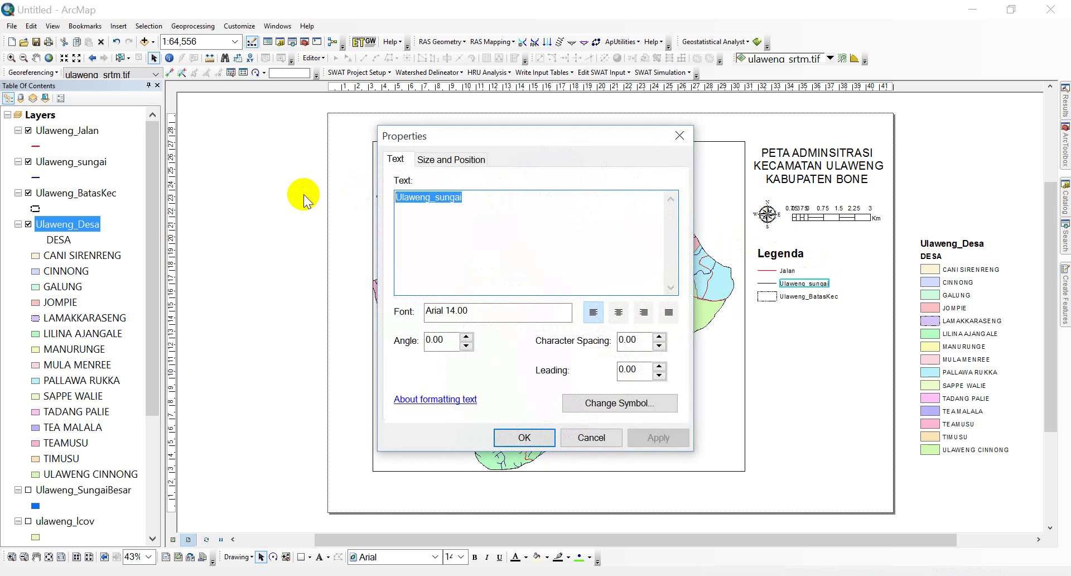
{"action": "type", "text": "Subgai"}
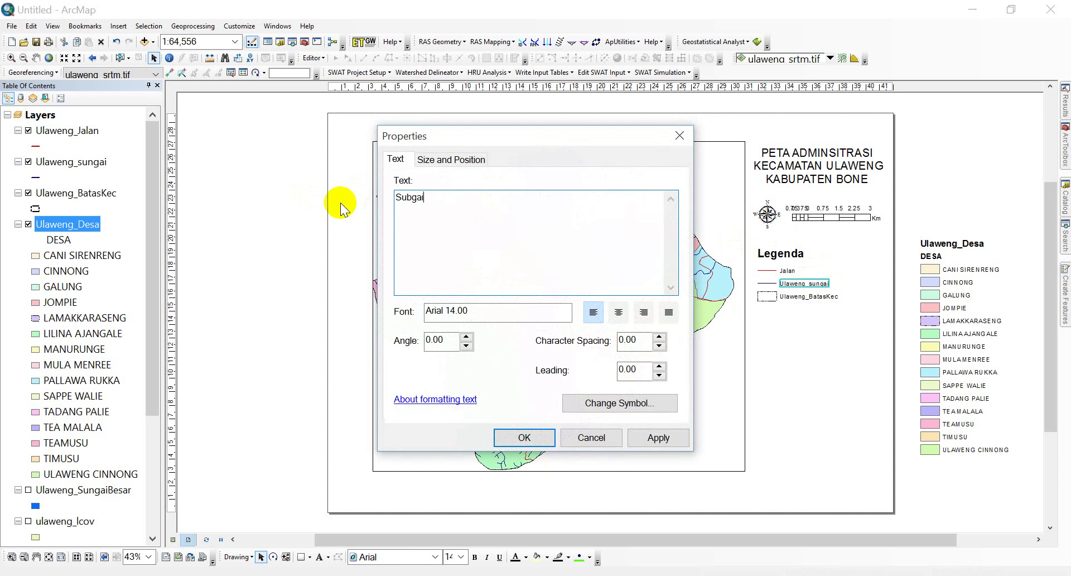
{"action": "left_click_drag", "start_coordinate": [407, 198], "coordinate": [411, 199]}
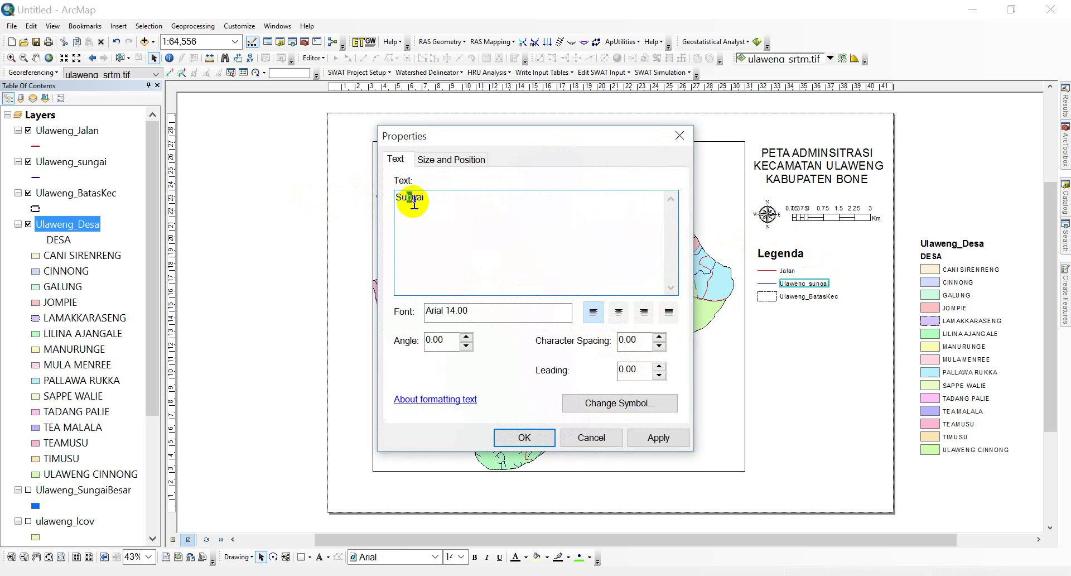
{"action": "type", "text": "n"}
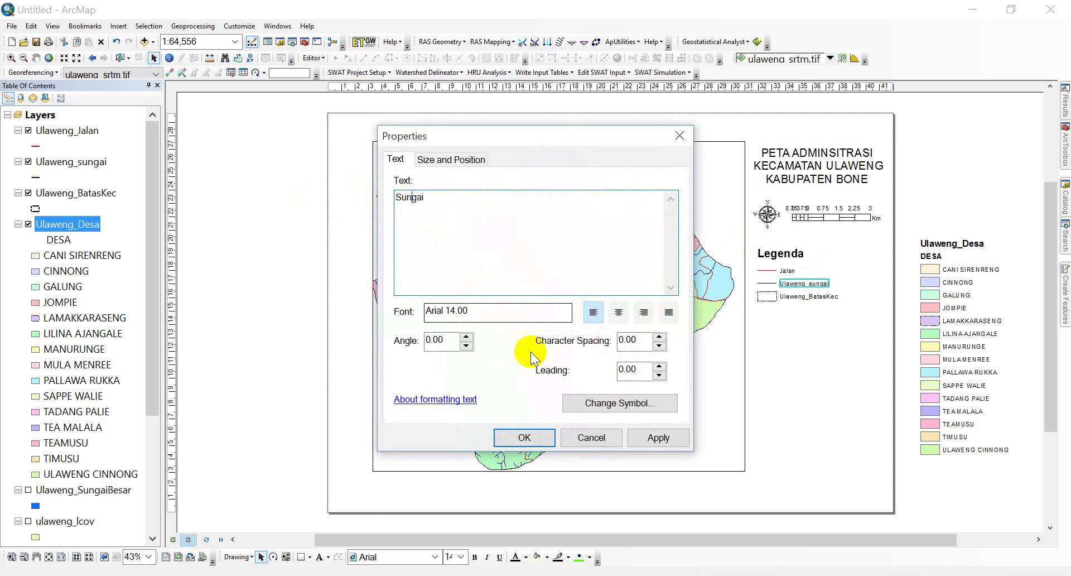
{"action": "left_click", "coordinate": [531, 440]}
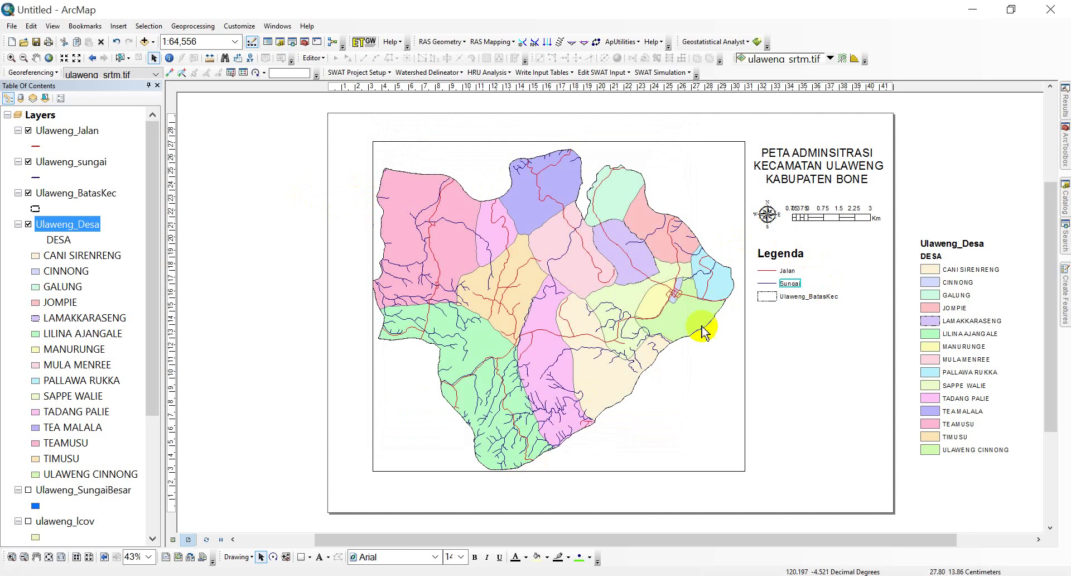
Change the Ulaweng_BatasKec legend label to Batas Kecamatan
{"action": "double_click", "coordinate": [809, 296]}
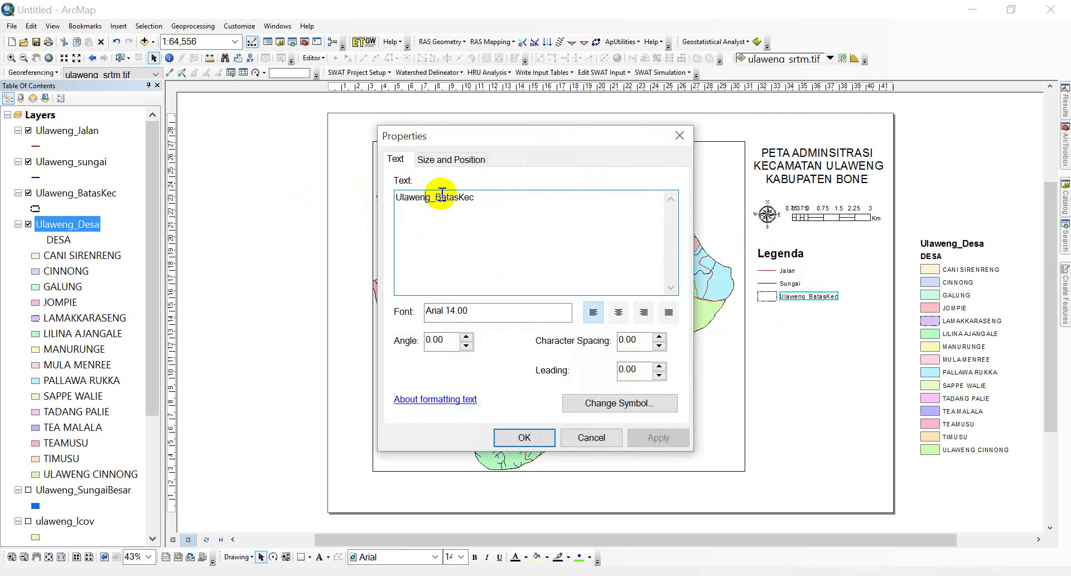
{"action": "left_click_drag", "start_coordinate": [436, 198], "coordinate": [368, 198]}
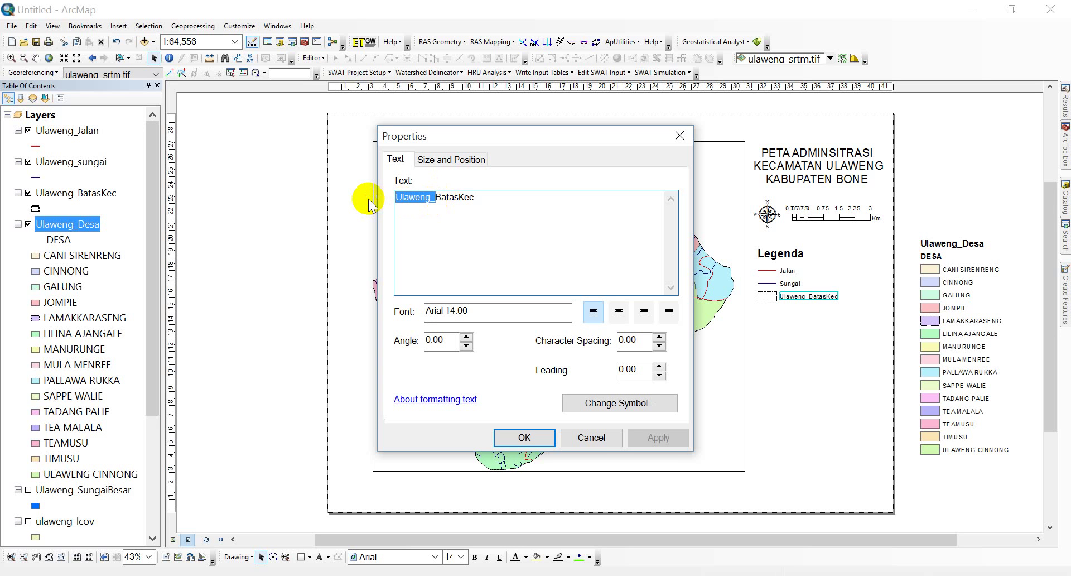
{"action": "key", "text": "BackSpace"}
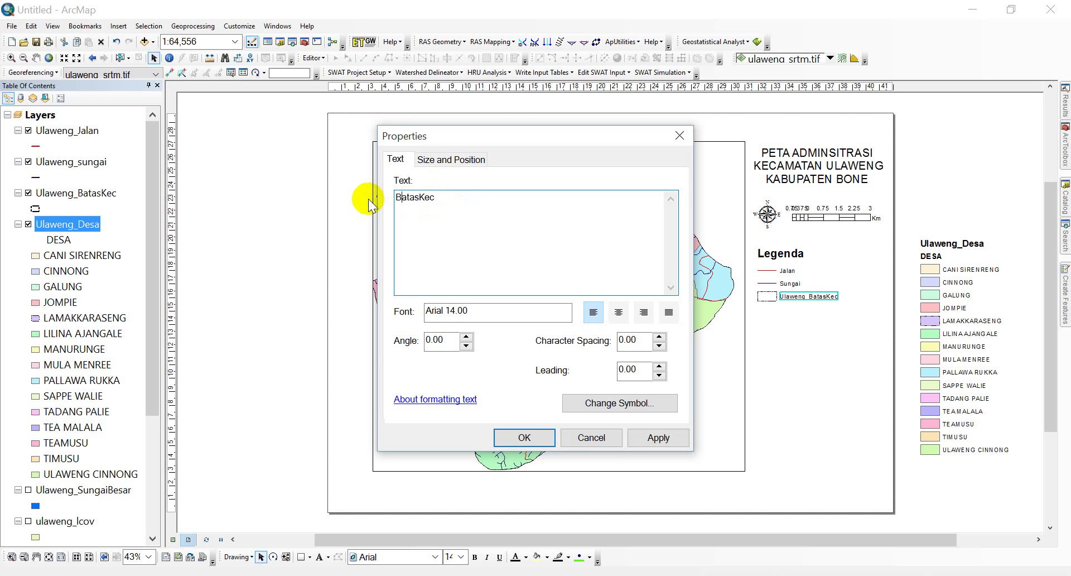
{"action": "type", "text": "Kecamatan"}
{"action": "left_click", "coordinate": [524, 438]}
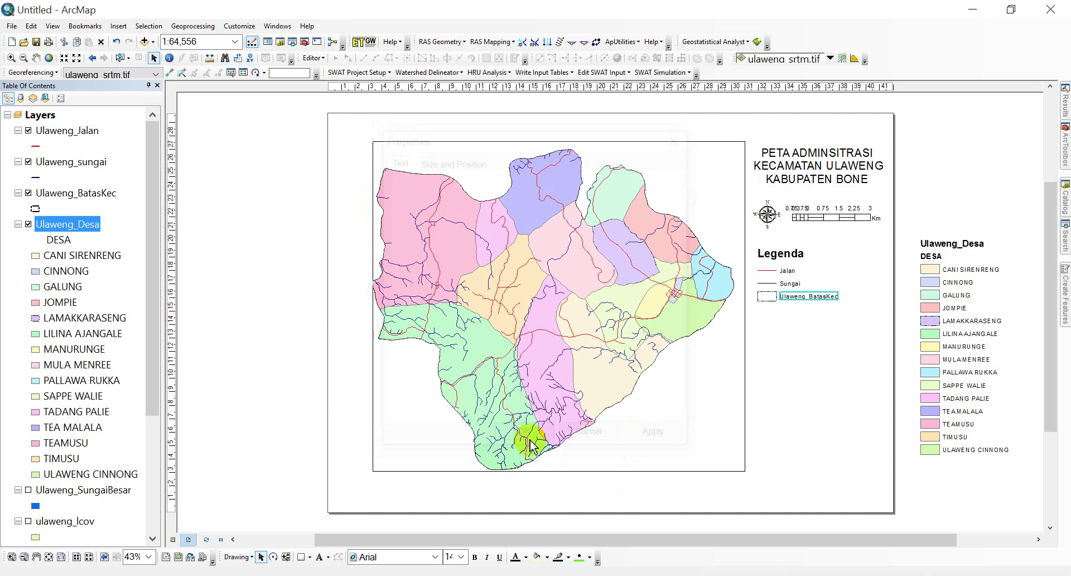
Move the DESA heading and all village entries toward the page, leaving out the Ulaweng_Desa title, and group them
{"action": "left_click", "coordinate": [932, 259]}
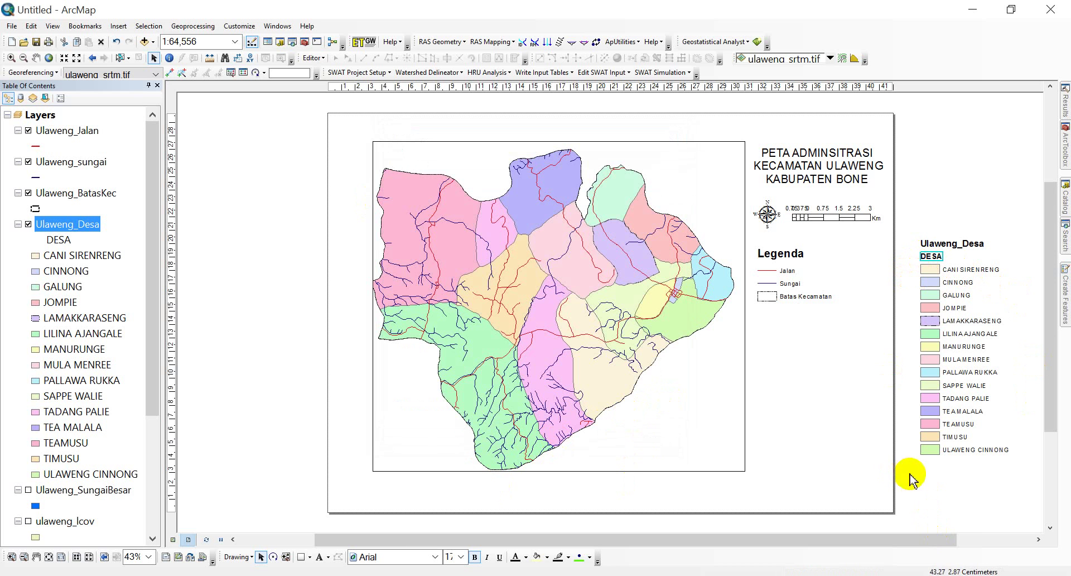
{"action": "left_click_drag", "start_coordinate": [922, 470], "coordinate": [1064, 249]}
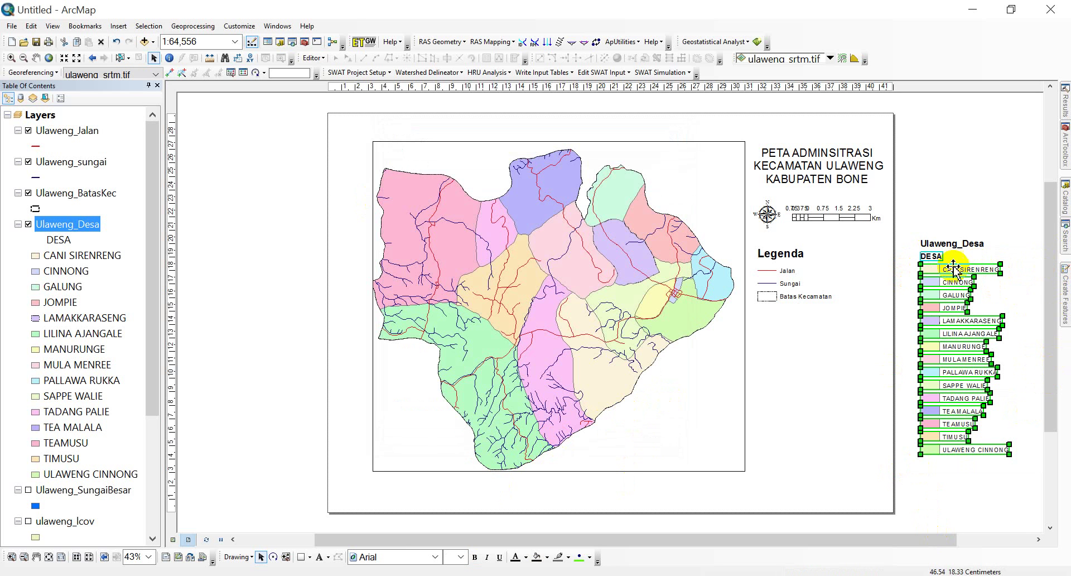
{"action": "left_click_drag", "start_coordinate": [953, 272], "coordinate": [872, 306]}
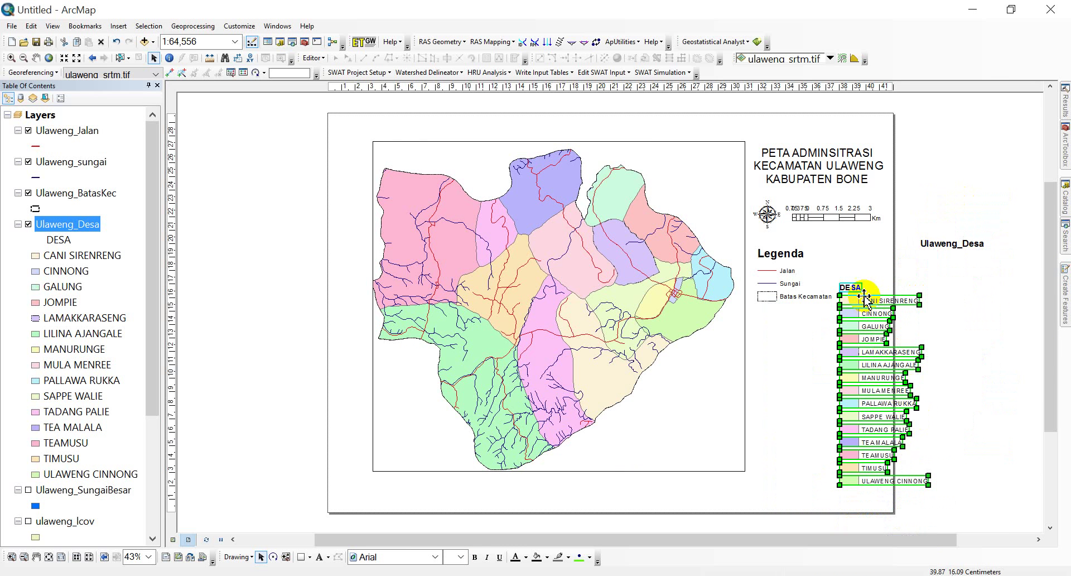
{"action": "right_click", "coordinate": [862, 300]}
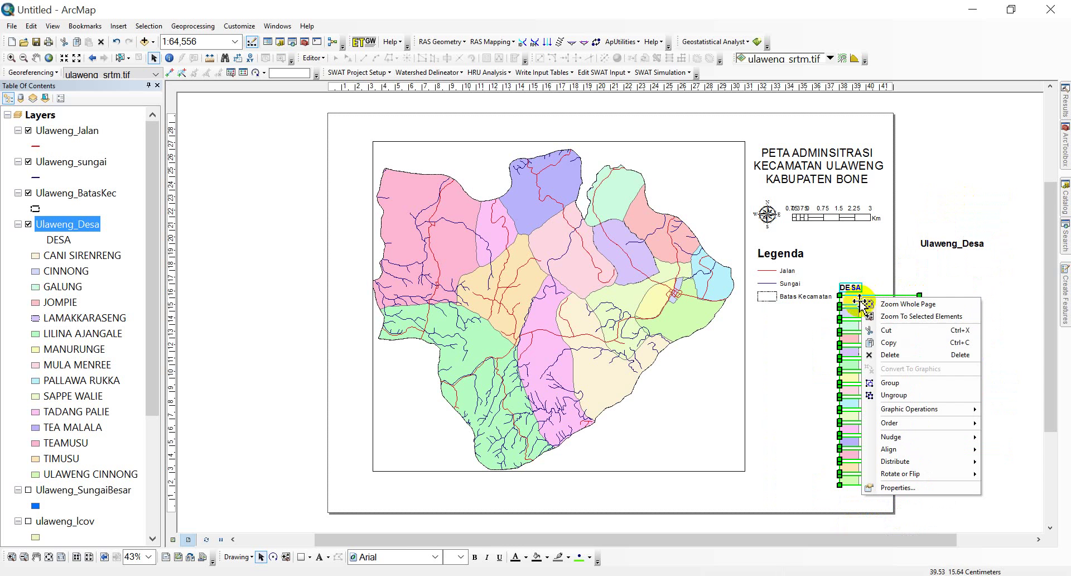
{"action": "left_click", "coordinate": [926, 385]}
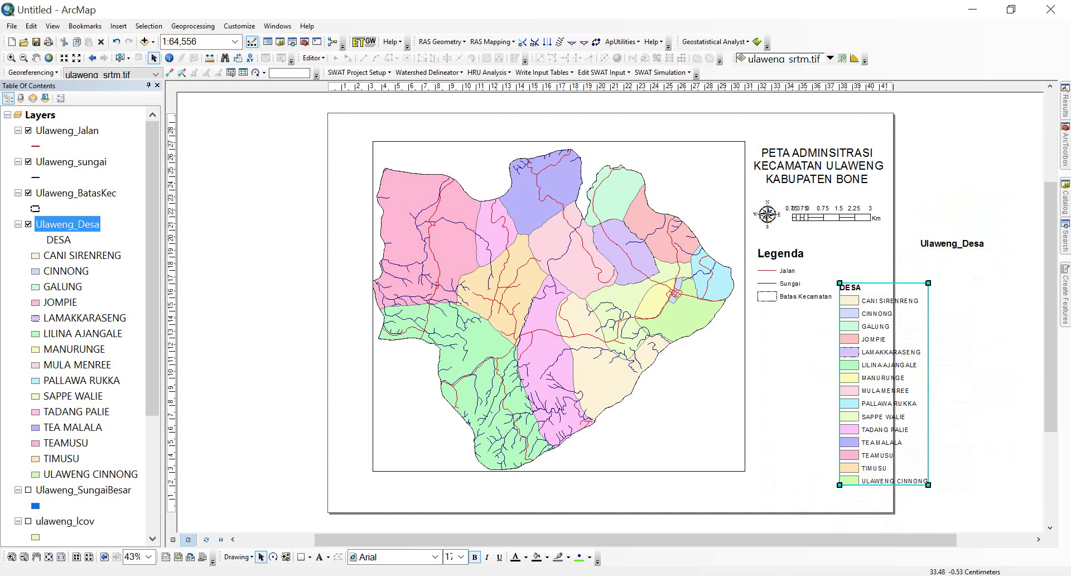
Set the grouped village legend's font size to 10 and move it directly below the Batas Kecamatan entry
{"action": "left_click", "coordinate": [462, 557]}
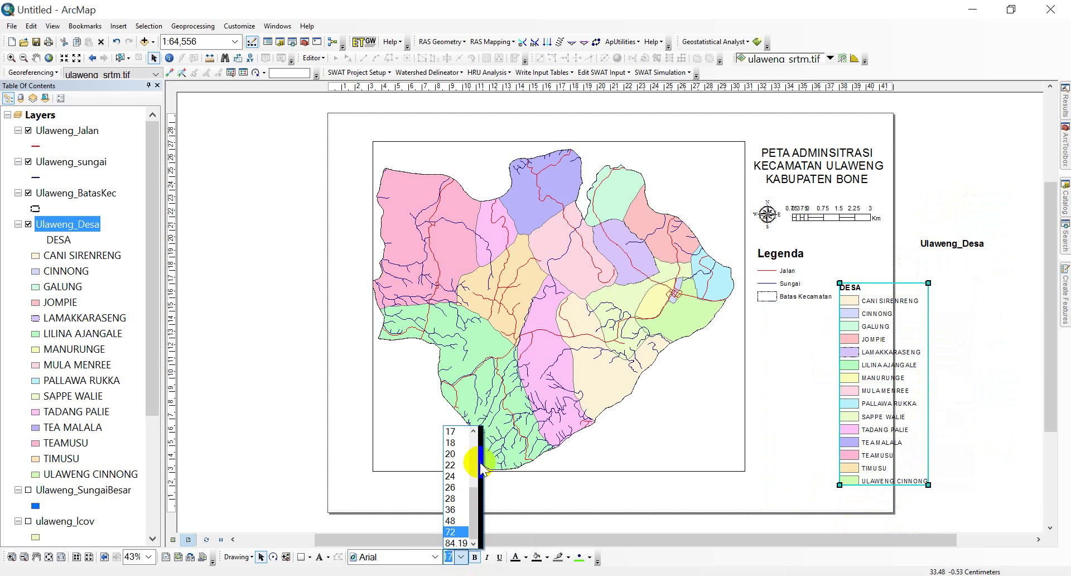
{"action": "scroll", "coordinate": [462, 447], "scroll_direction": "up", "scroll_amount": 3}
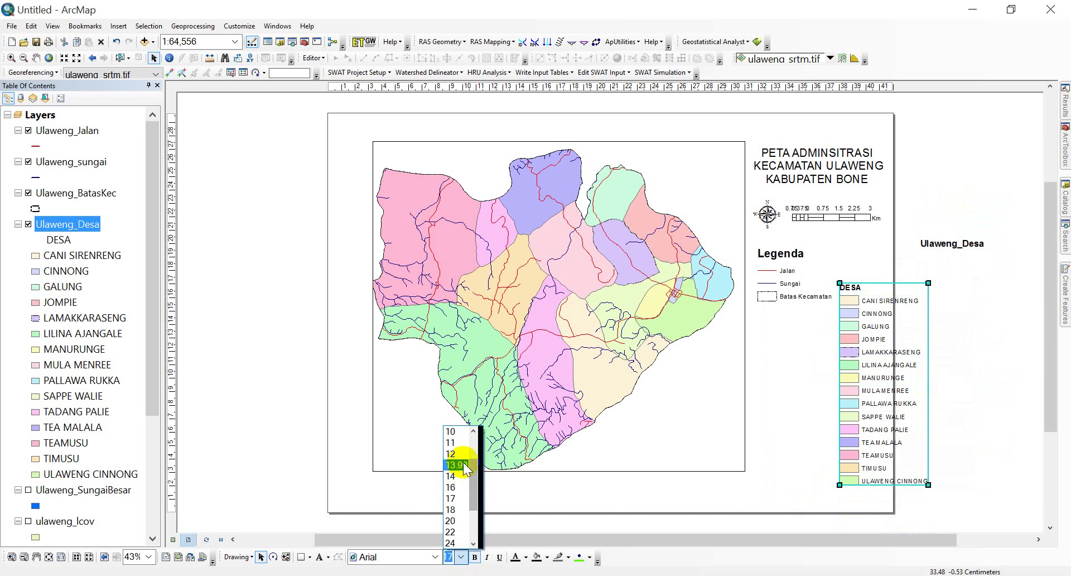
{"action": "left_click", "coordinate": [453, 432]}
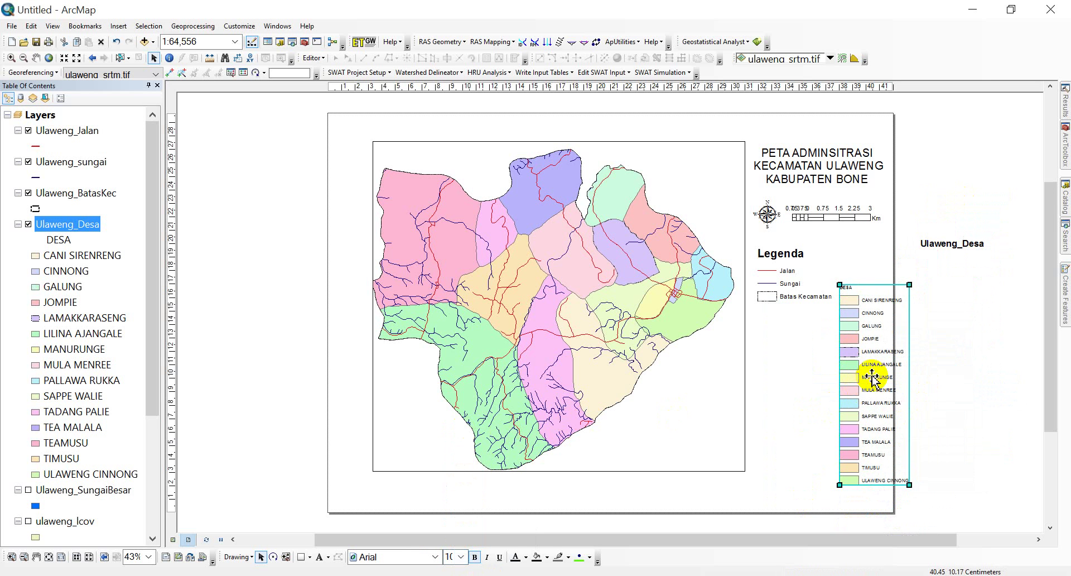
{"action": "left_click_drag", "start_coordinate": [872, 379], "coordinate": [793, 404]}
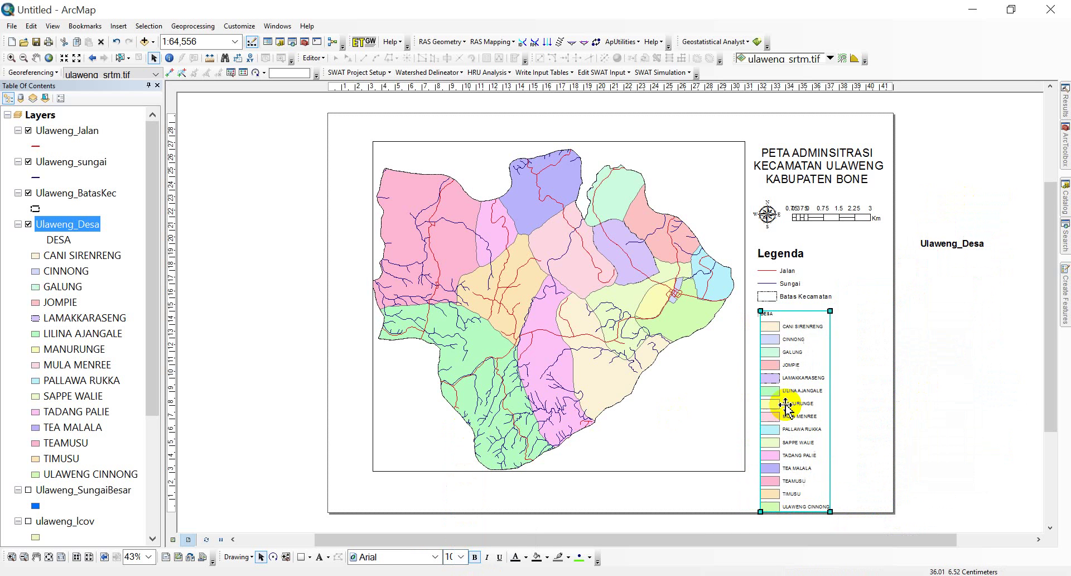
{"action": "left_click", "coordinate": [949, 407]}
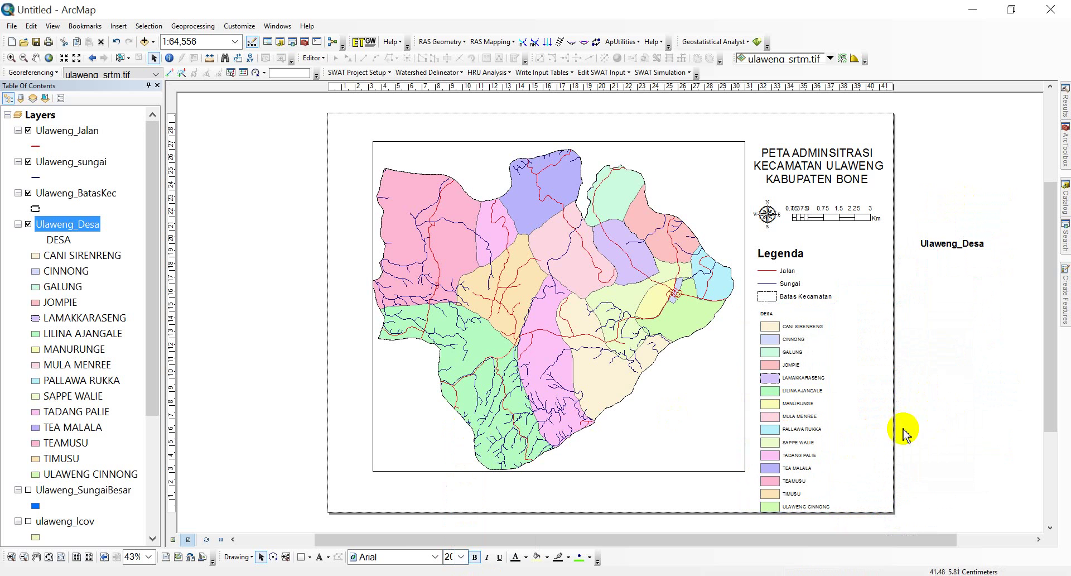
Ungroup the village legend and move the entries from MULA MENREE through ULAWENG CINNONG into a second column beside the first
{"action": "left_click", "coordinate": [800, 437]}
{"action": "right_click", "coordinate": [799, 440]}
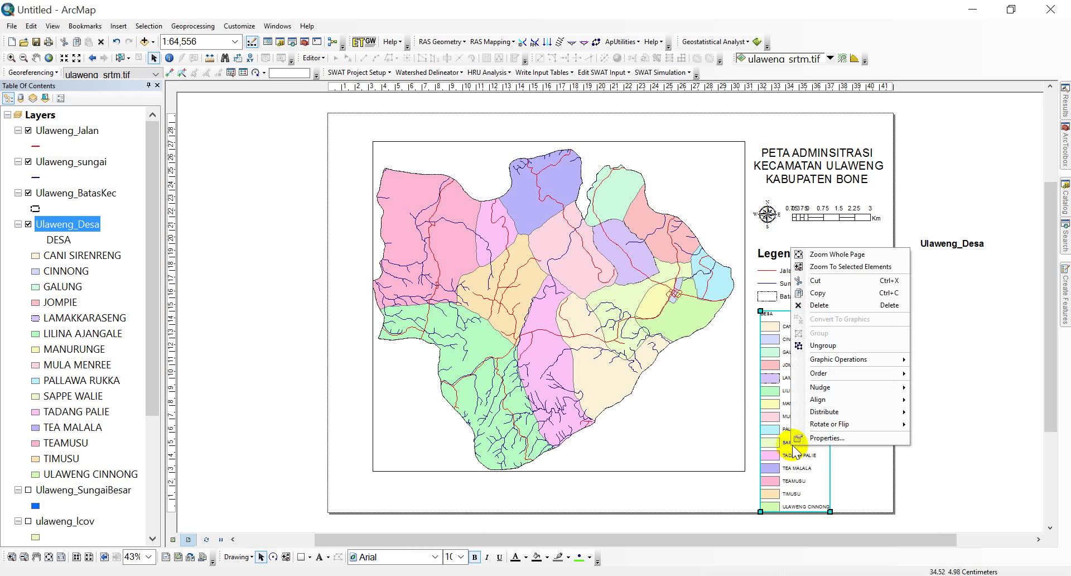
{"action": "left_click", "coordinate": [862, 345]}
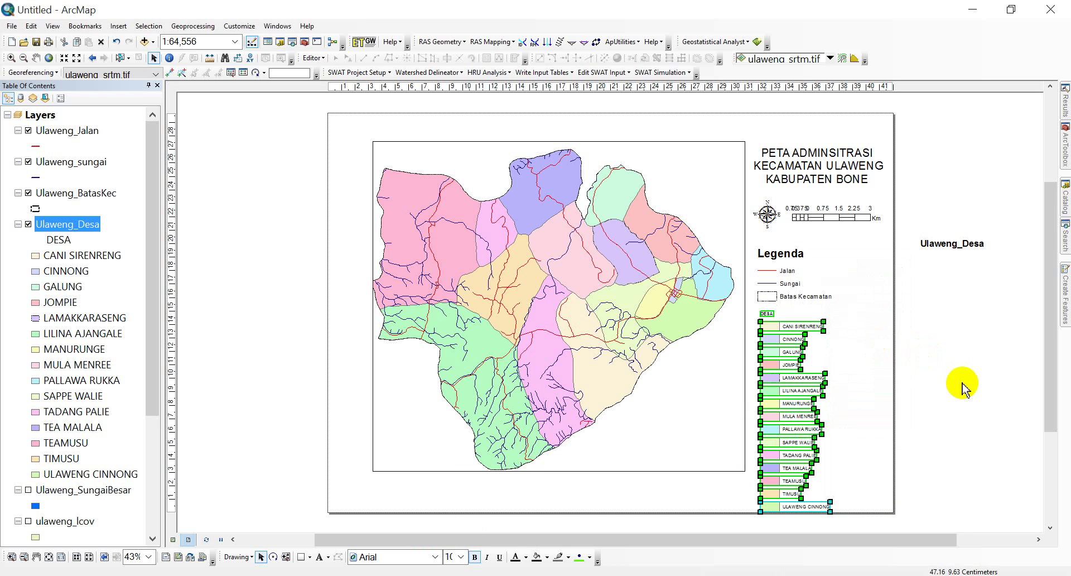
{"action": "left_click", "coordinate": [922, 438]}
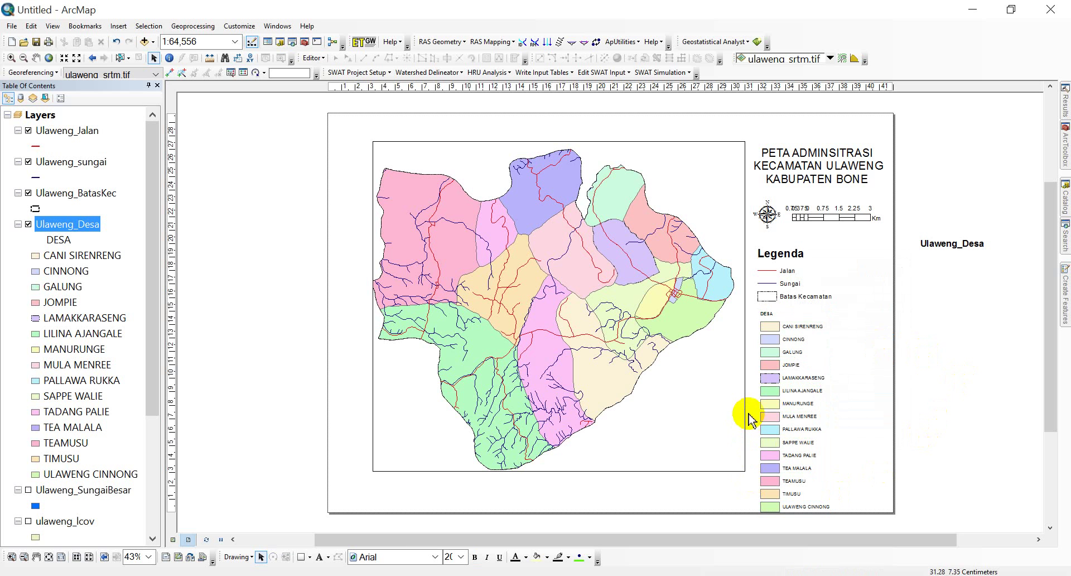
{"action": "left_click_drag", "start_coordinate": [750, 408], "coordinate": [896, 524]}
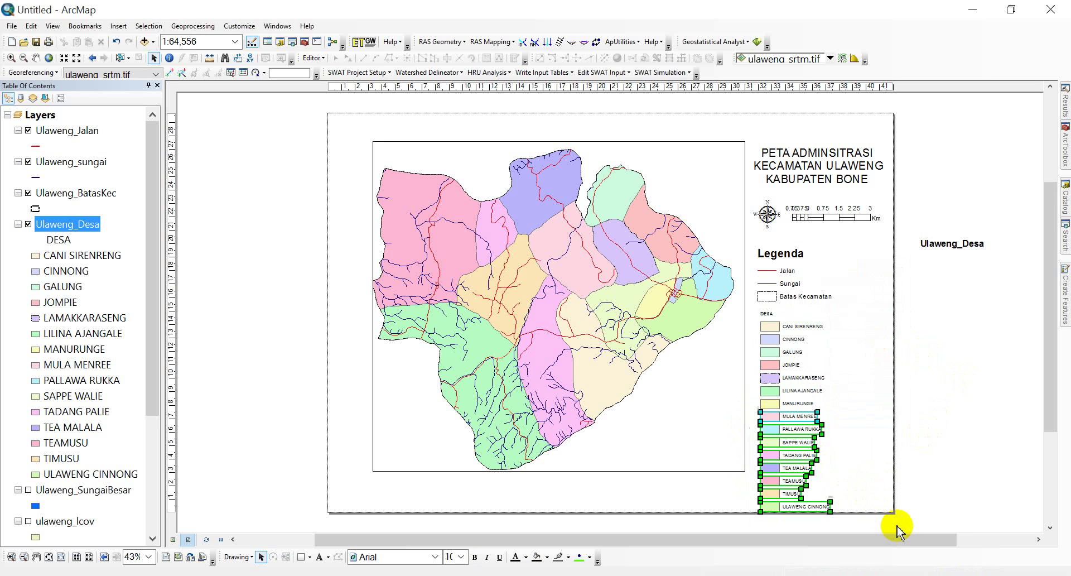
{"action": "left_click_drag", "start_coordinate": [800, 418], "coordinate": [873, 326]}
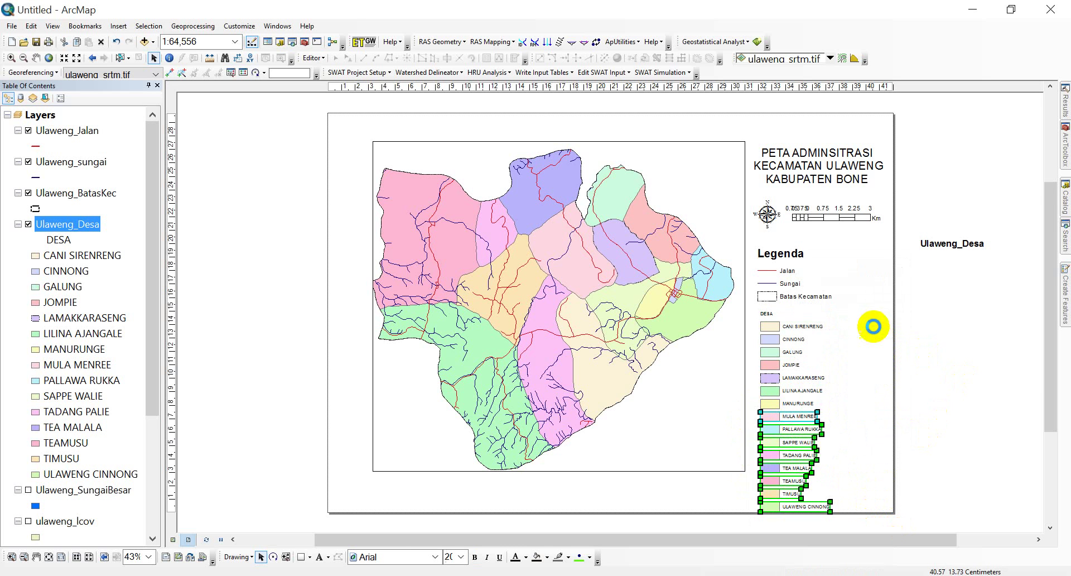
{"action": "left_click", "coordinate": [996, 410]}
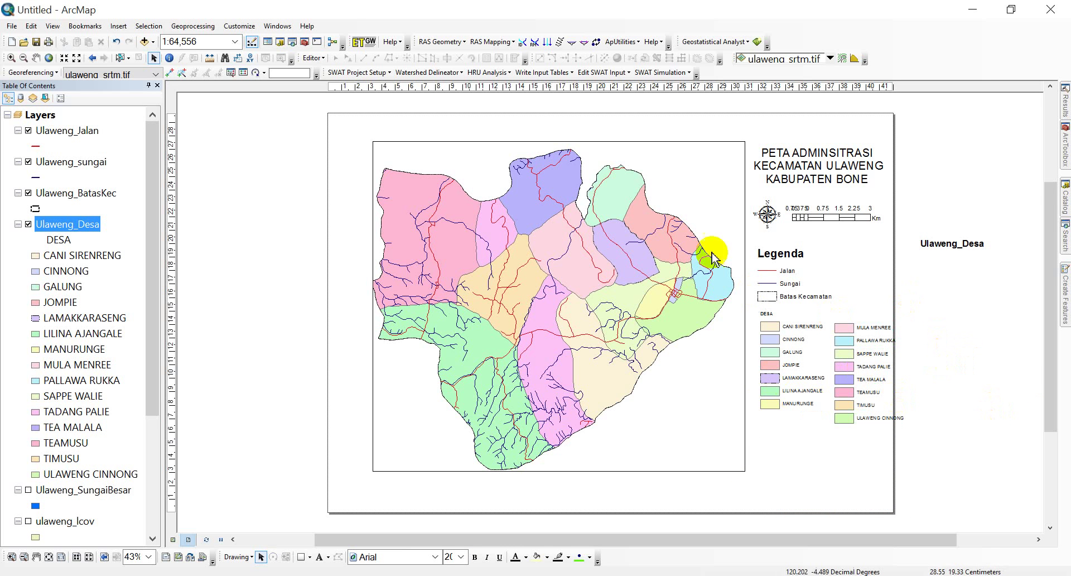
Shift the map frame toward the page's left edge, and move the title, north arrow, scale bar and legend left to fit within the page
{"action": "left_click", "coordinate": [454, 172]}
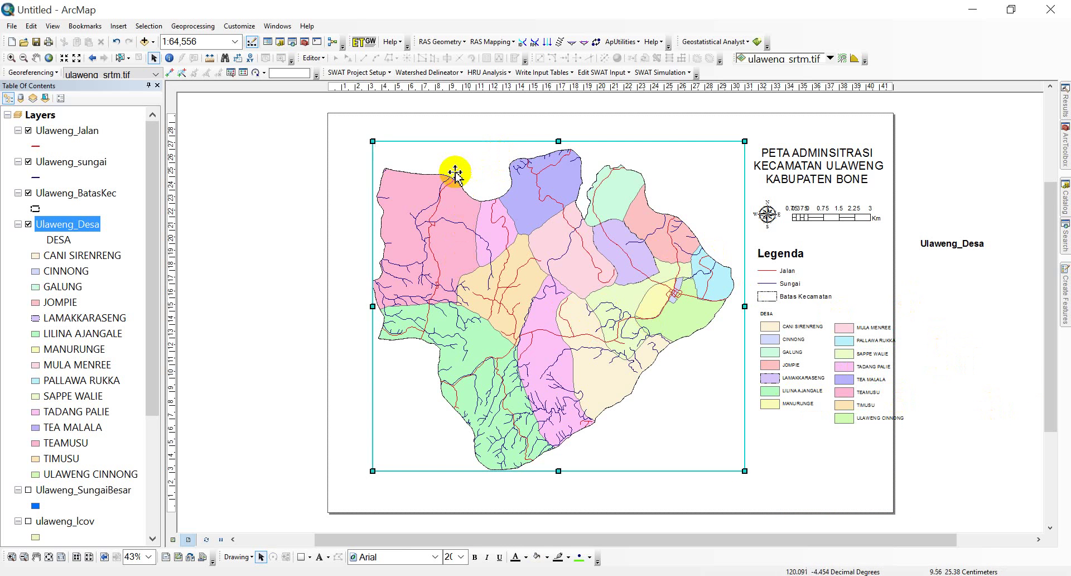
{"action": "left_click_drag", "start_coordinate": [471, 162], "coordinate": [457, 162]}
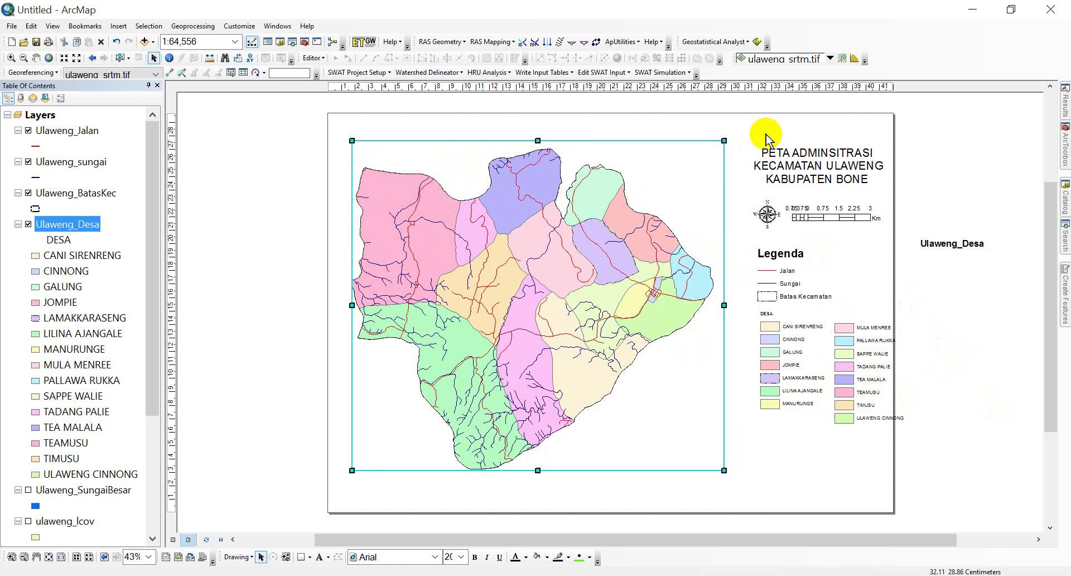
{"action": "left_click_drag", "start_coordinate": [744, 112], "coordinate": [919, 474]}
{"action": "left_click_drag", "start_coordinate": [853, 328], "coordinate": [838, 322]}
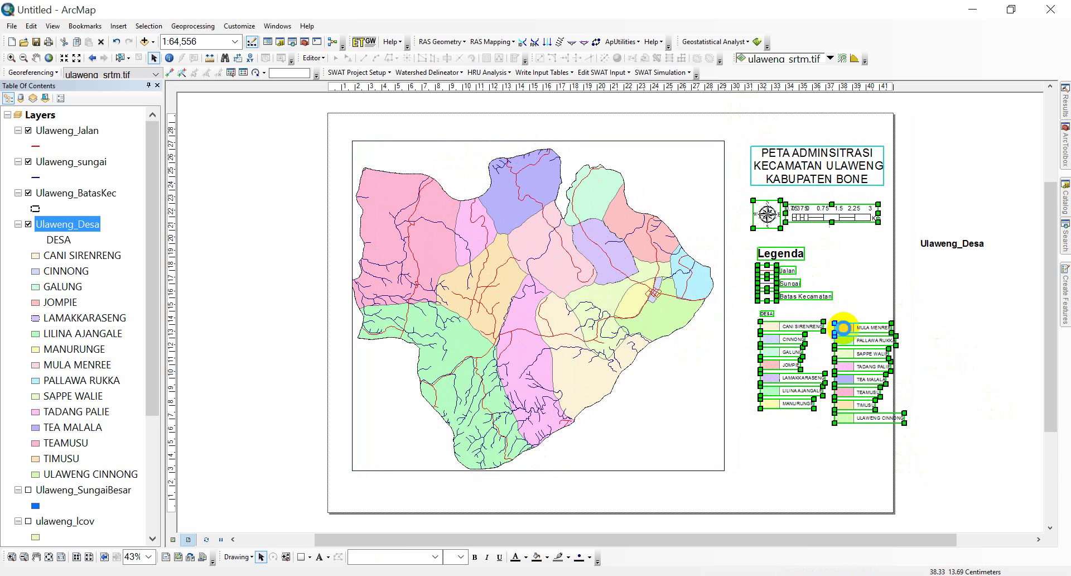
{"action": "left_click", "coordinate": [1011, 440]}
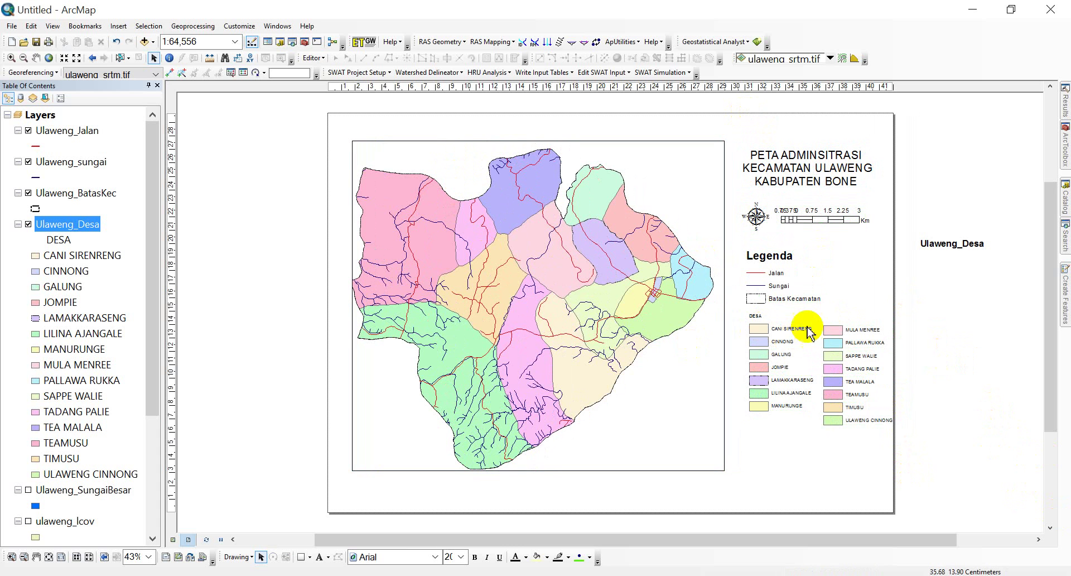
Move the second village legend column slightly closer to the first and delete the stray Ulaweng_Desa title outside the page
{"action": "left_click_drag", "start_coordinate": [816, 310], "coordinate": [965, 491]}
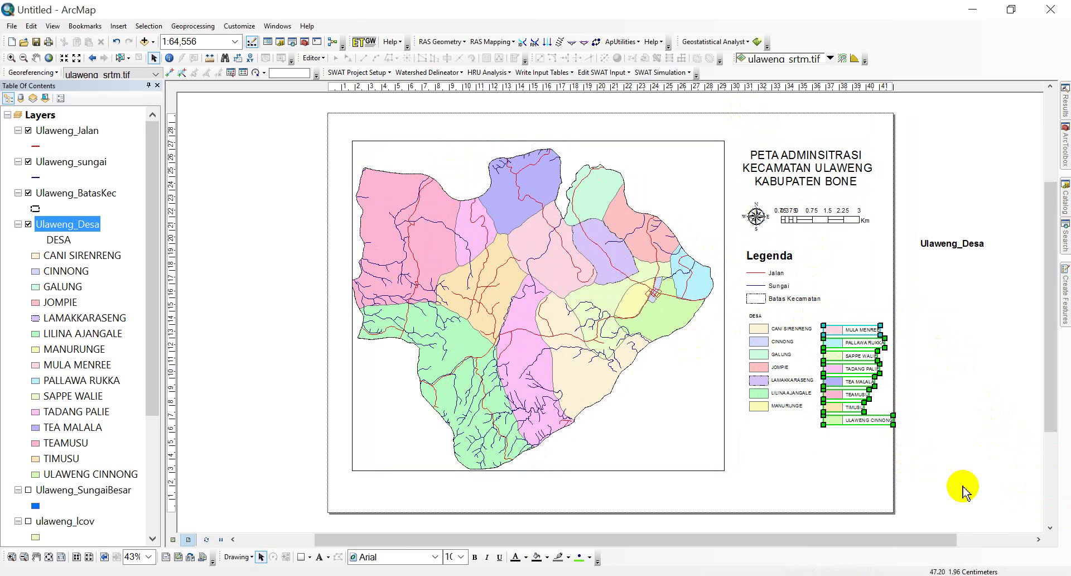
{"action": "left_click", "coordinate": [949, 410]}
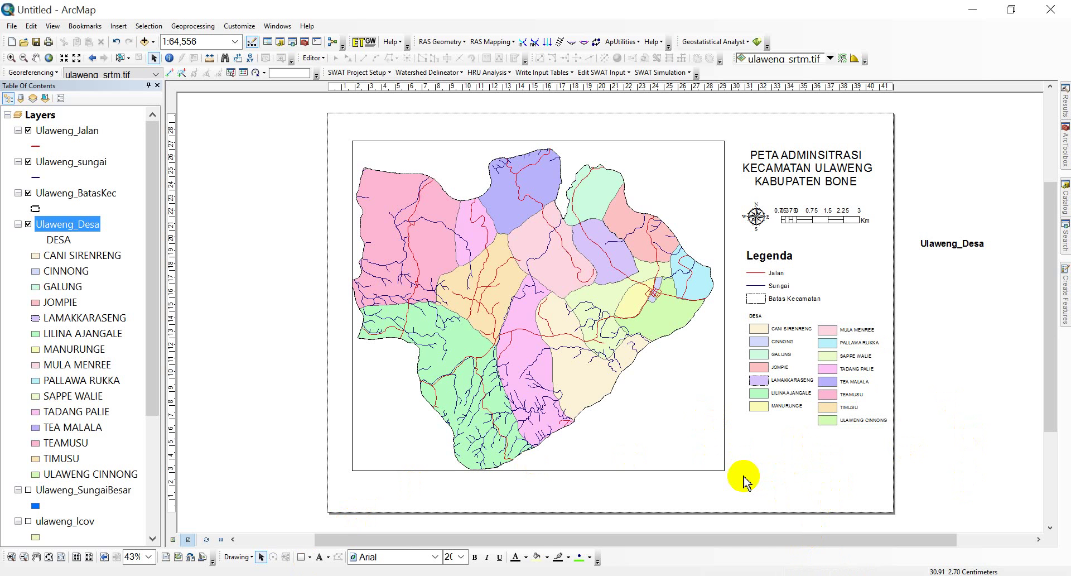
{"action": "left_click_drag", "start_coordinate": [906, 164], "coordinate": [1028, 330]}
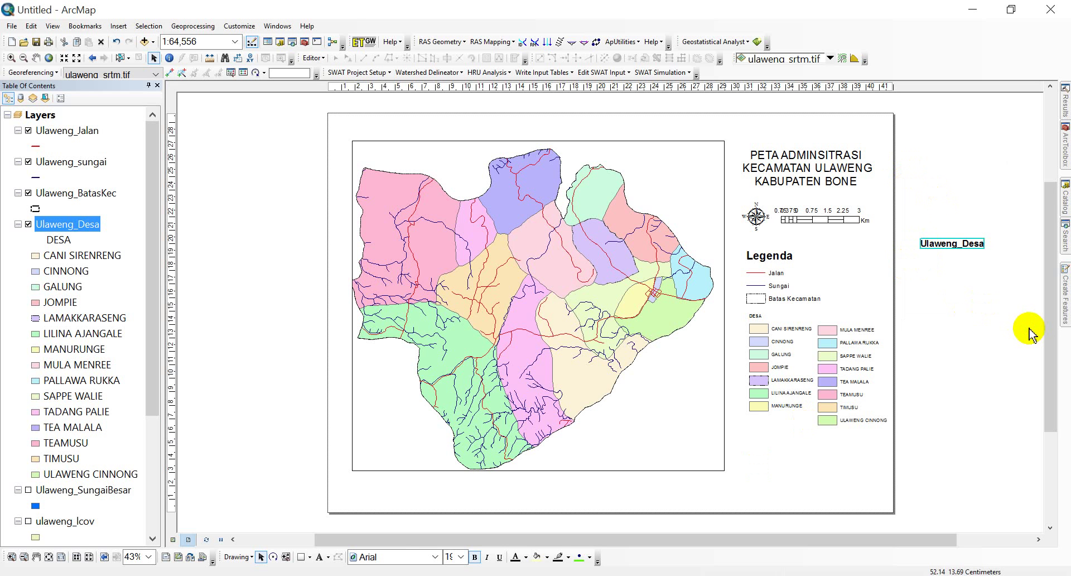
{"action": "key", "text": "Delete"}
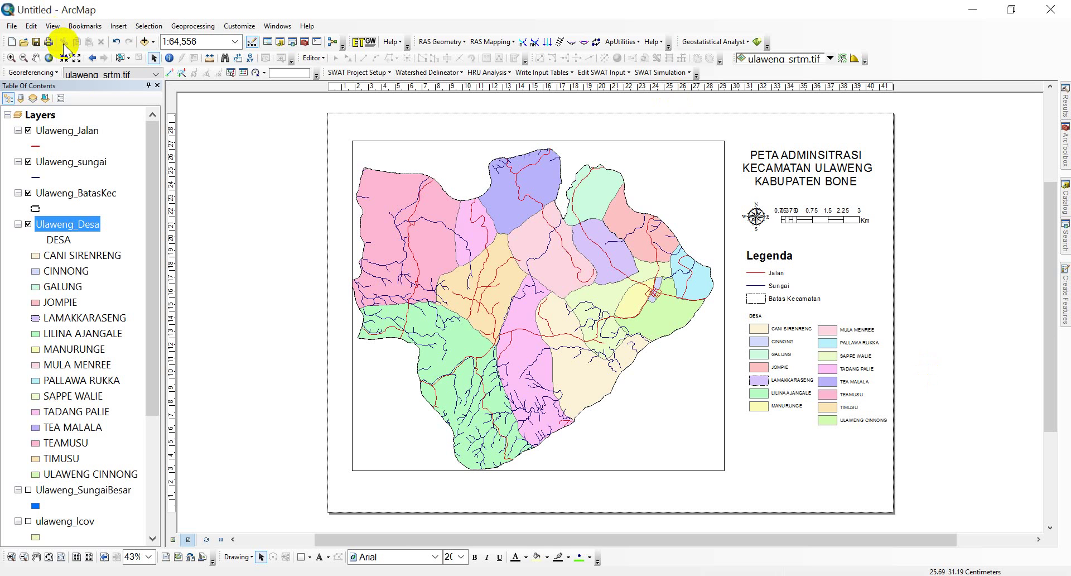
Start adding data to the Layers data frame and browse to the D:\ drive
{"action": "left_click", "coordinate": [48, 116]}
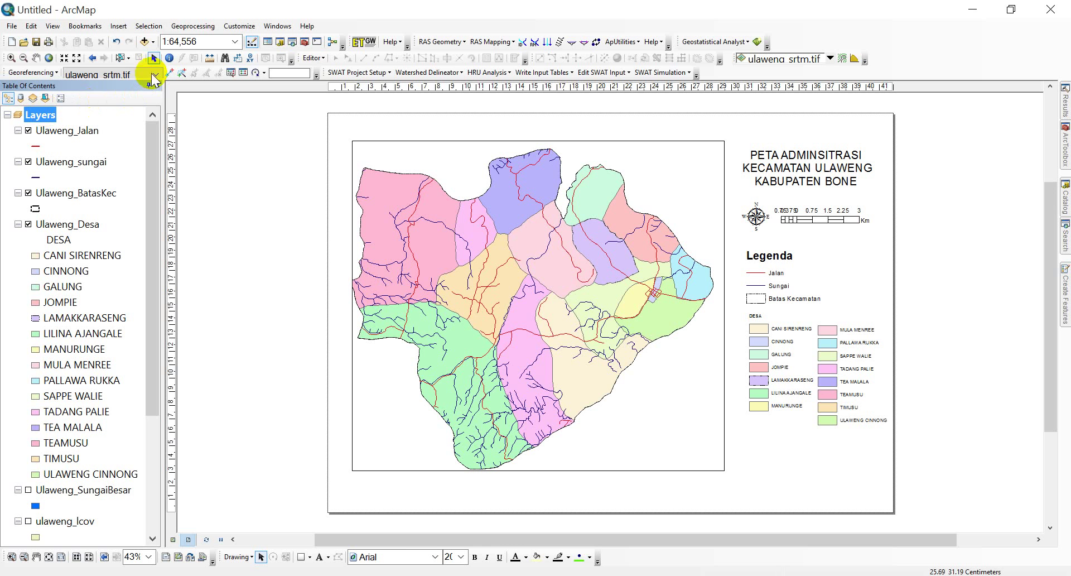
{"action": "left_click", "coordinate": [144, 41]}
{"action": "left_click", "coordinate": [517, 186]}
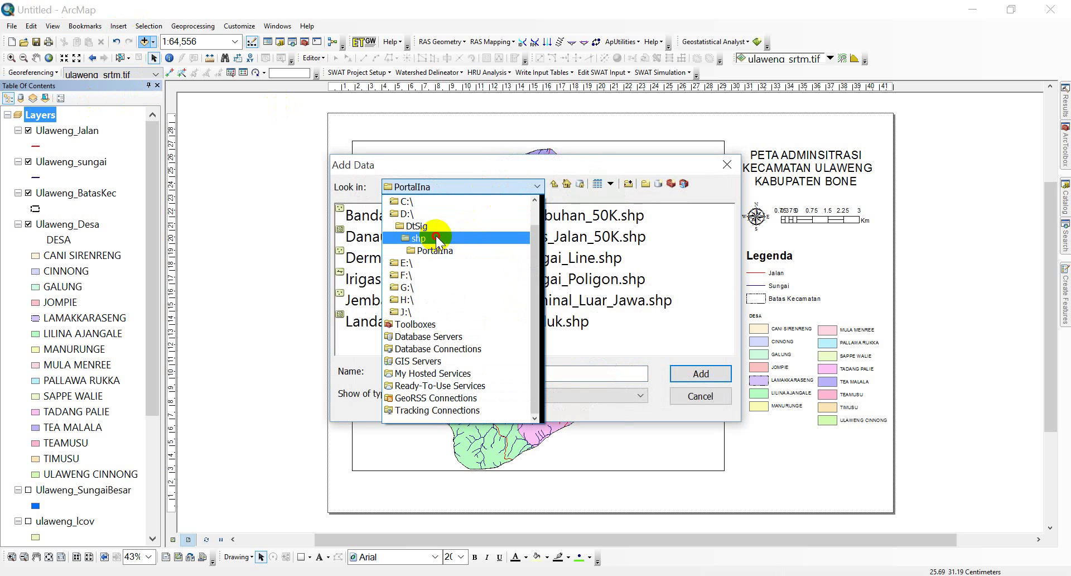
{"action": "left_click", "coordinate": [435, 226]}
{"action": "left_click", "coordinate": [428, 213]}
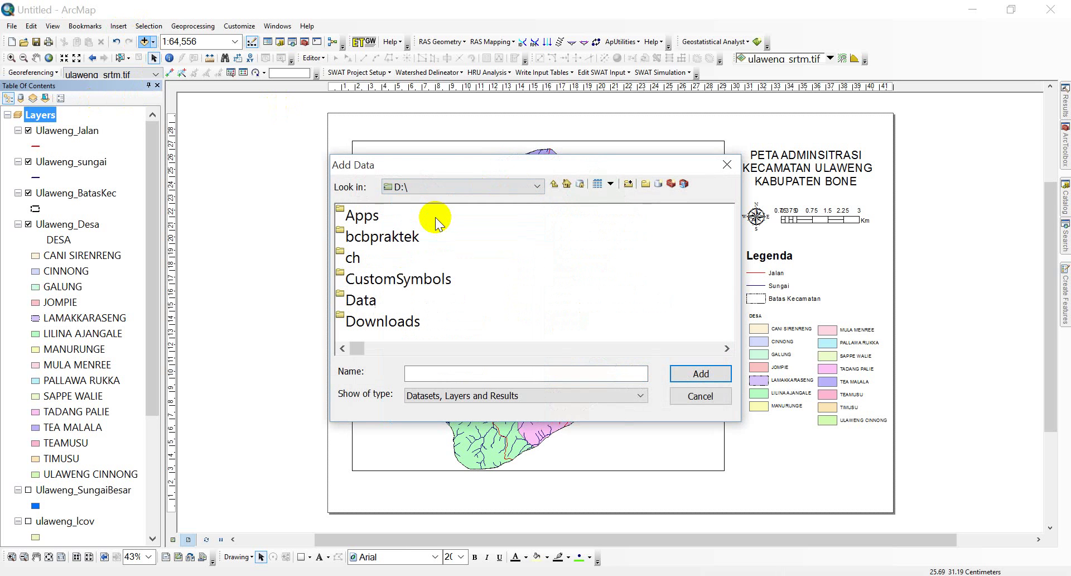
Add the Bts_Pulau_Sulawesi.shp shapefile from D:\Data\Peta\Ina to the Layers data frame
{"action": "double_click", "coordinate": [360, 300]}
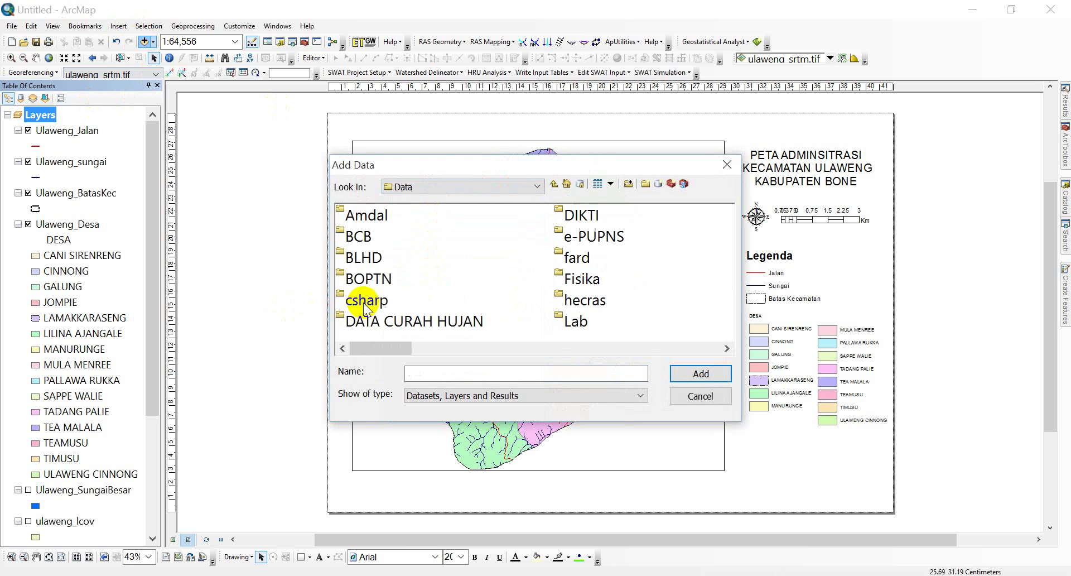
{"action": "scroll", "coordinate": [368, 301], "scroll_direction": "down", "scroll_amount": 5}
{"action": "scroll", "coordinate": [377, 304], "scroll_direction": "up", "scroll_amount": 2}
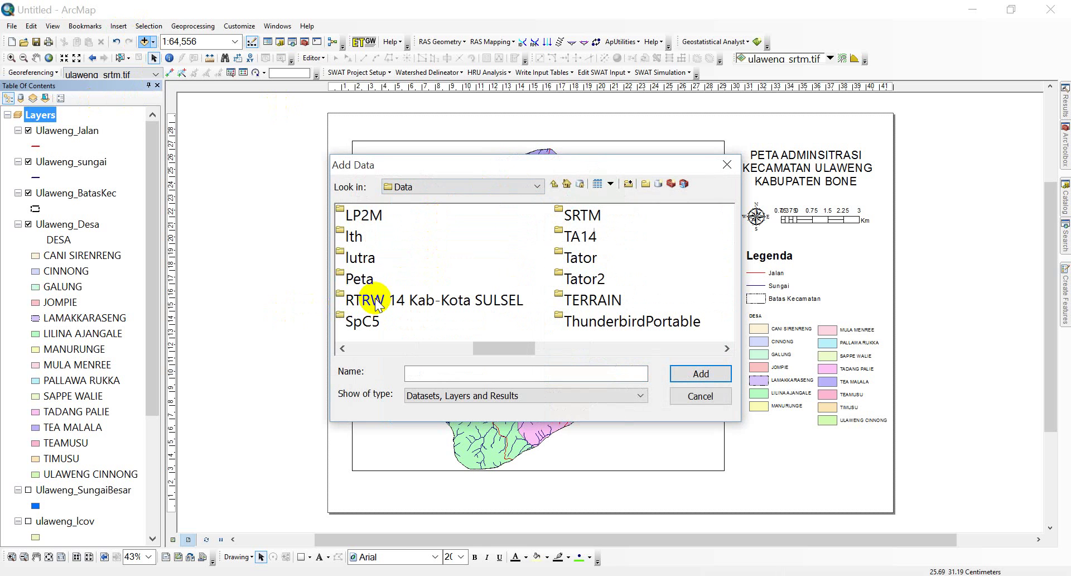
{"action": "double_click", "coordinate": [362, 279]}
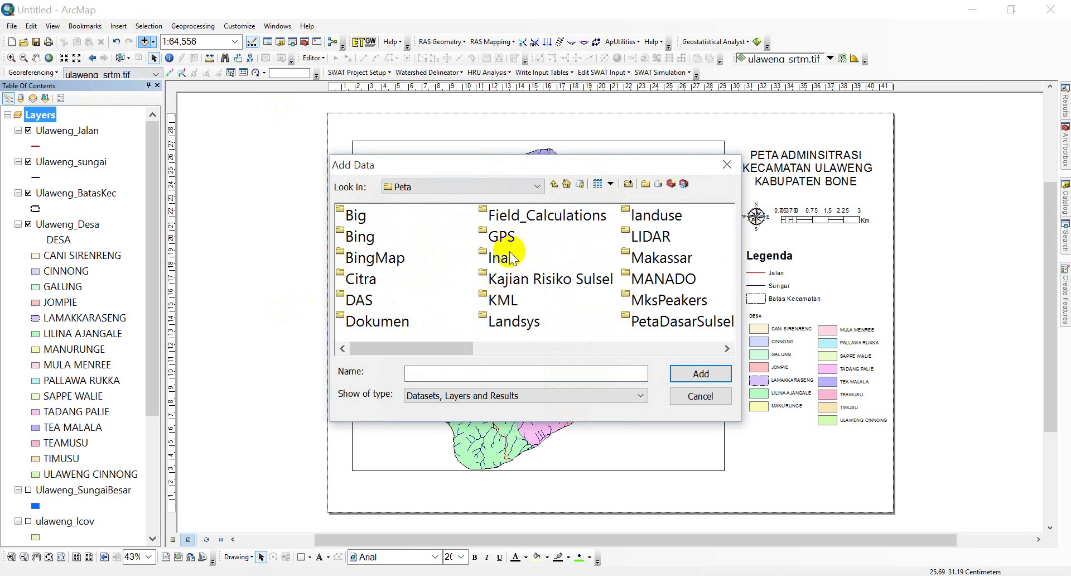
{"action": "double_click", "coordinate": [494, 257]}
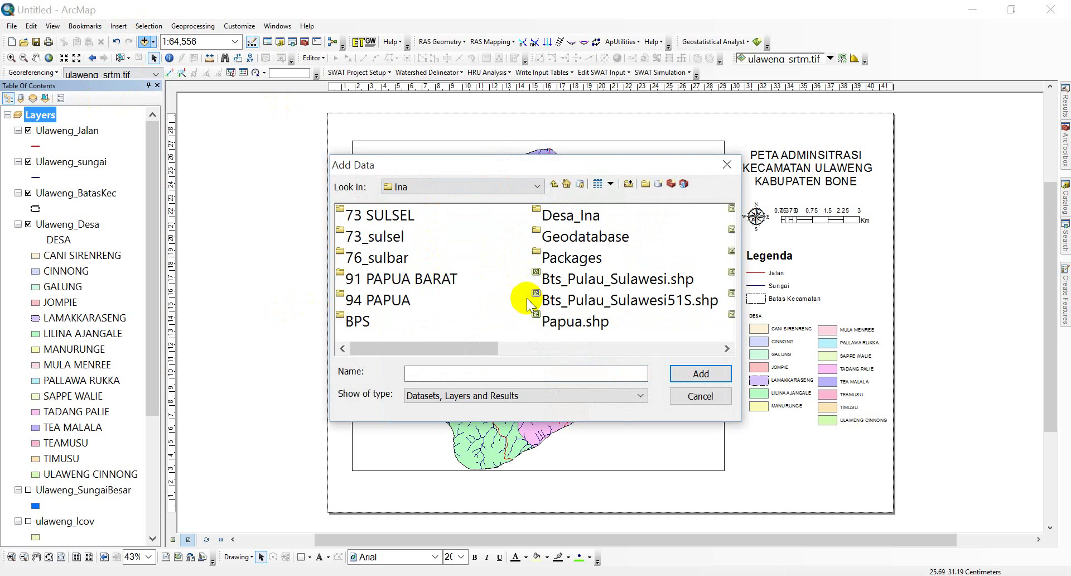
{"action": "scroll", "coordinate": [527, 298], "scroll_direction": "down", "scroll_amount": 1}
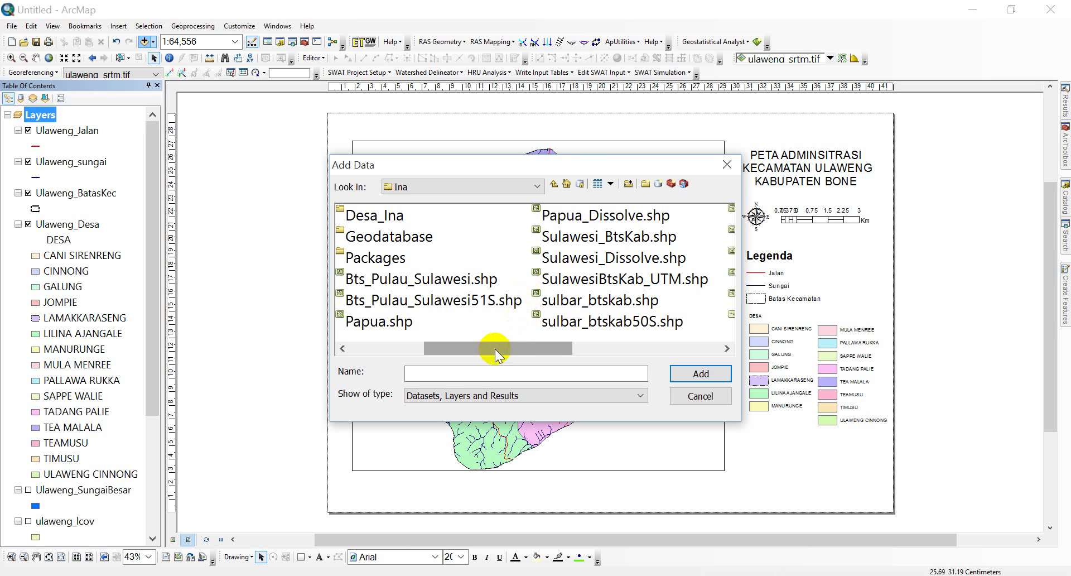
{"action": "left_click", "coordinate": [427, 305]}
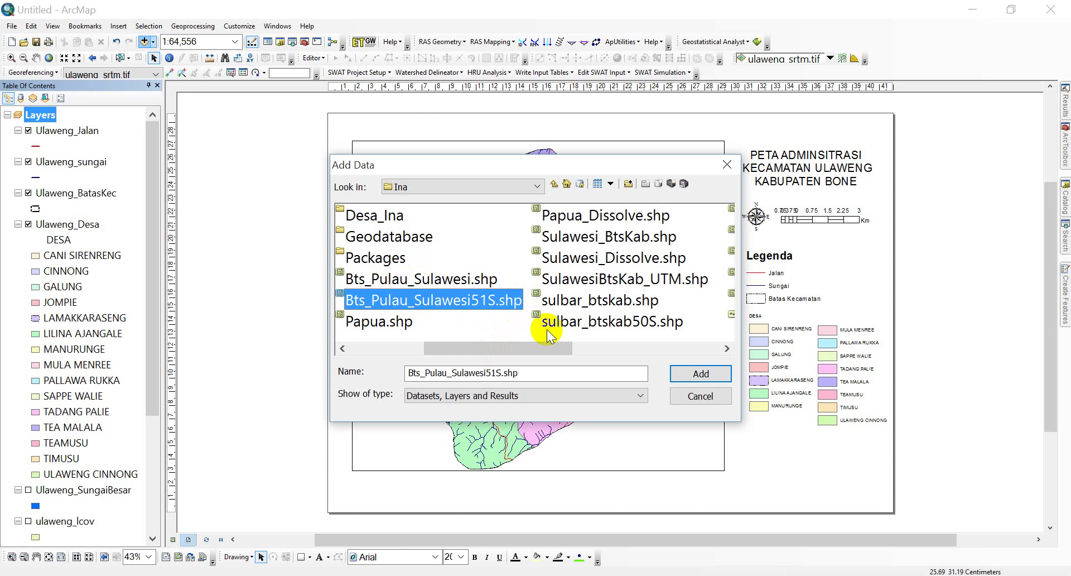
{"action": "left_click", "coordinate": [446, 279]}
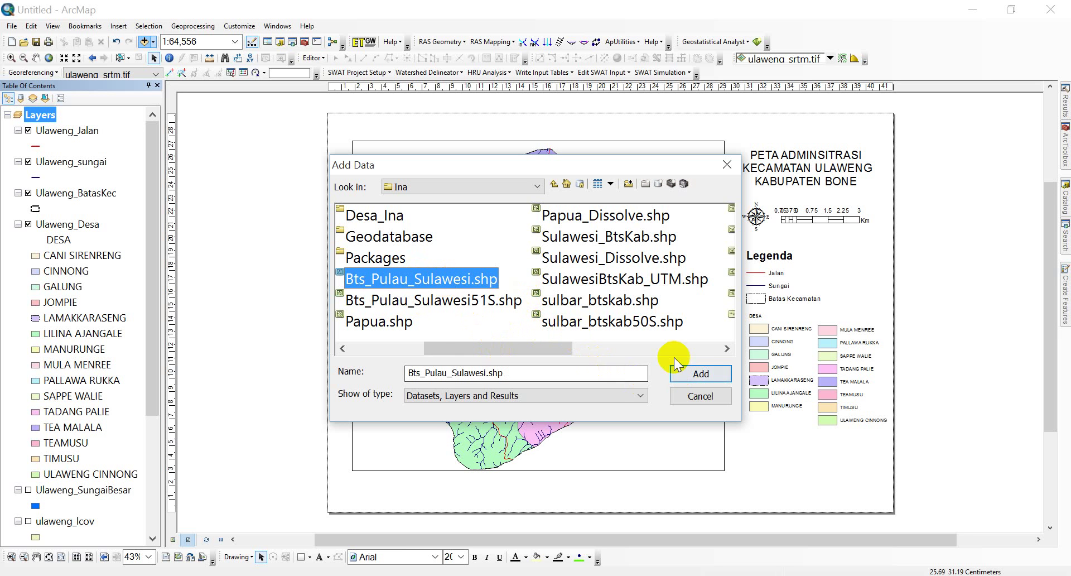
{"action": "left_click", "coordinate": [708, 374]}
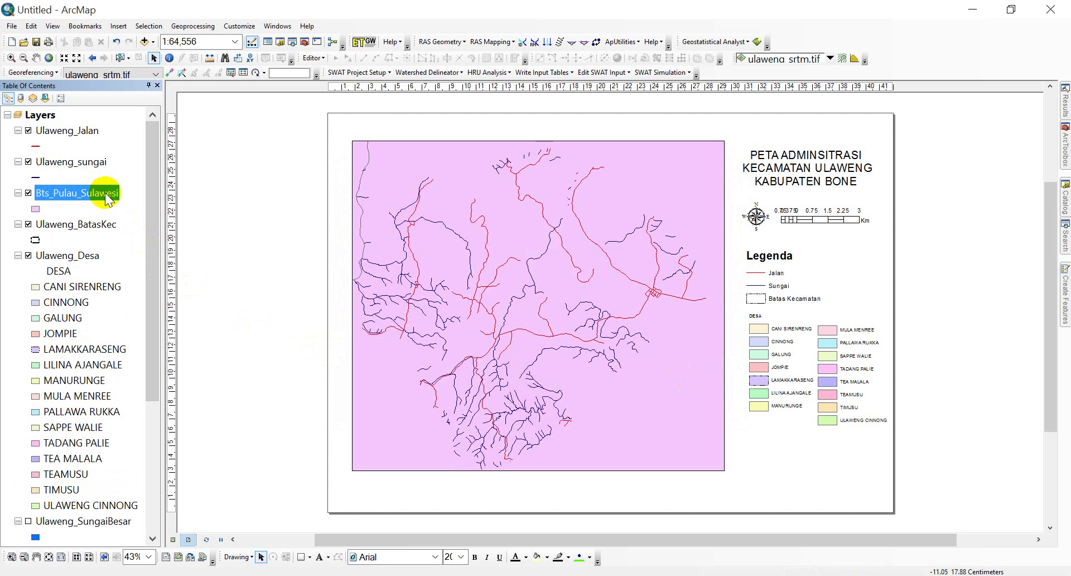
Move the Bts_Pulau_Sulawesi layer below Ulaweng_Tanah, to the end of the Layers drawing order
{"action": "scroll", "coordinate": [130, 533], "scroll_direction": "down", "scroll_amount": 1}
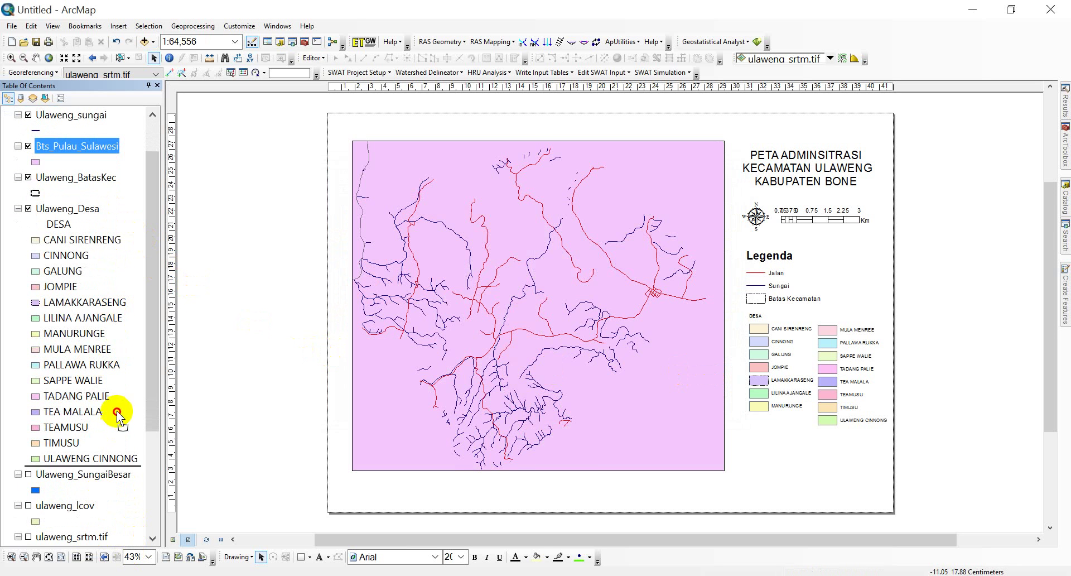
{"action": "scroll", "coordinate": [104, 530], "scroll_direction": "down", "scroll_amount": 1}
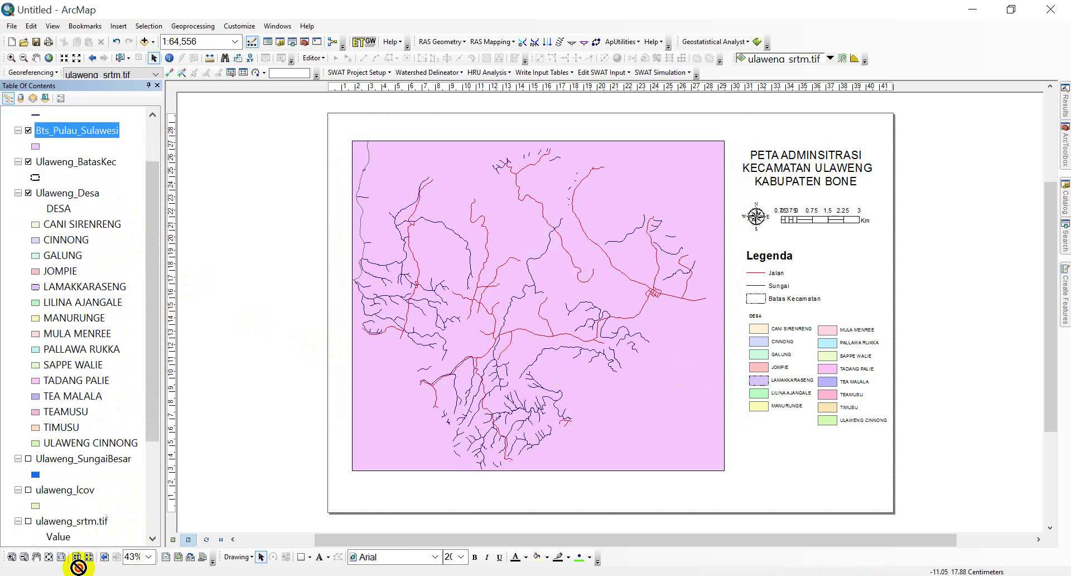
{"action": "scroll", "coordinate": [84, 536], "scroll_direction": "down", "scroll_amount": 3}
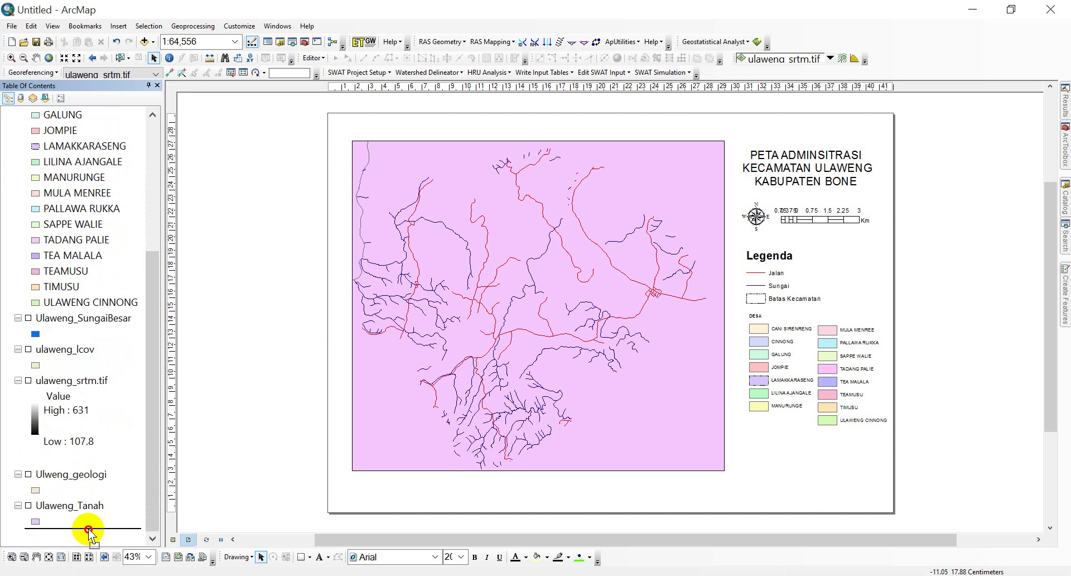
{"action": "scroll", "coordinate": [88, 528], "scroll_direction": "up", "scroll_amount": 4}
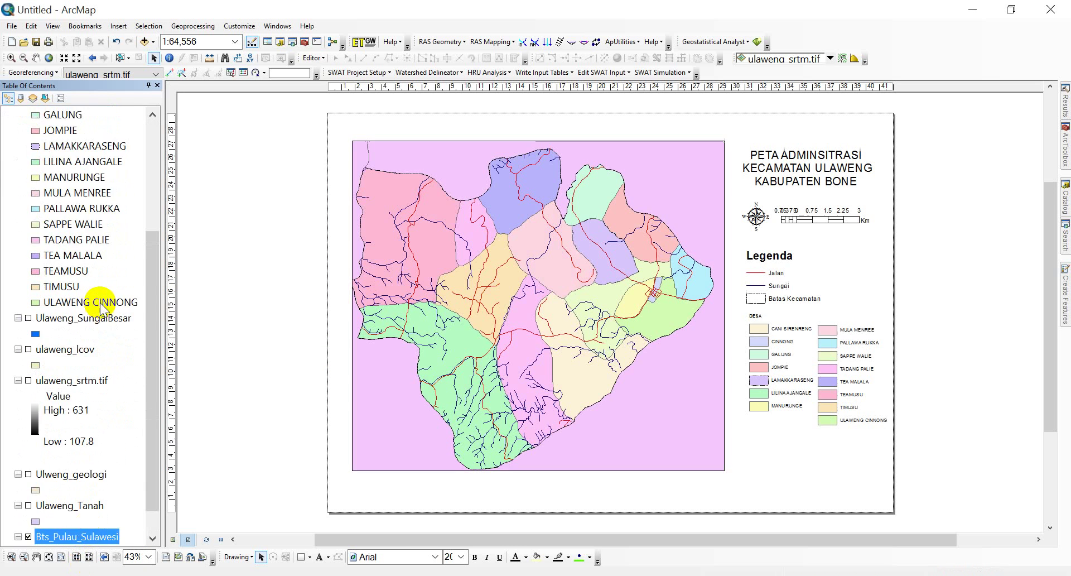
{"action": "scroll", "coordinate": [99, 302], "scroll_direction": "up", "scroll_amount": 4}
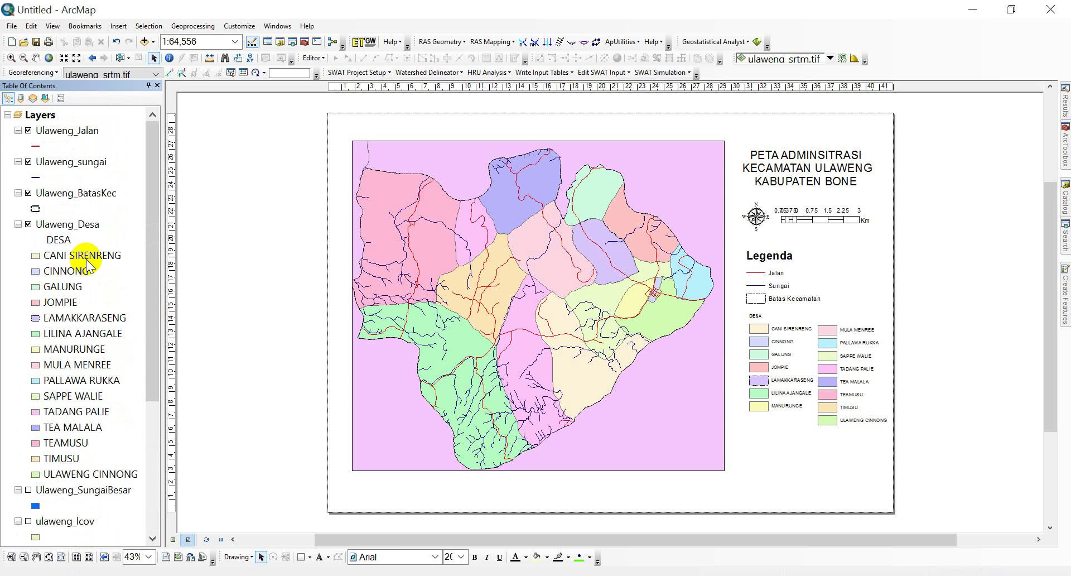
Insert a new data frame into the map layout
{"action": "left_click", "coordinate": [39, 115]}
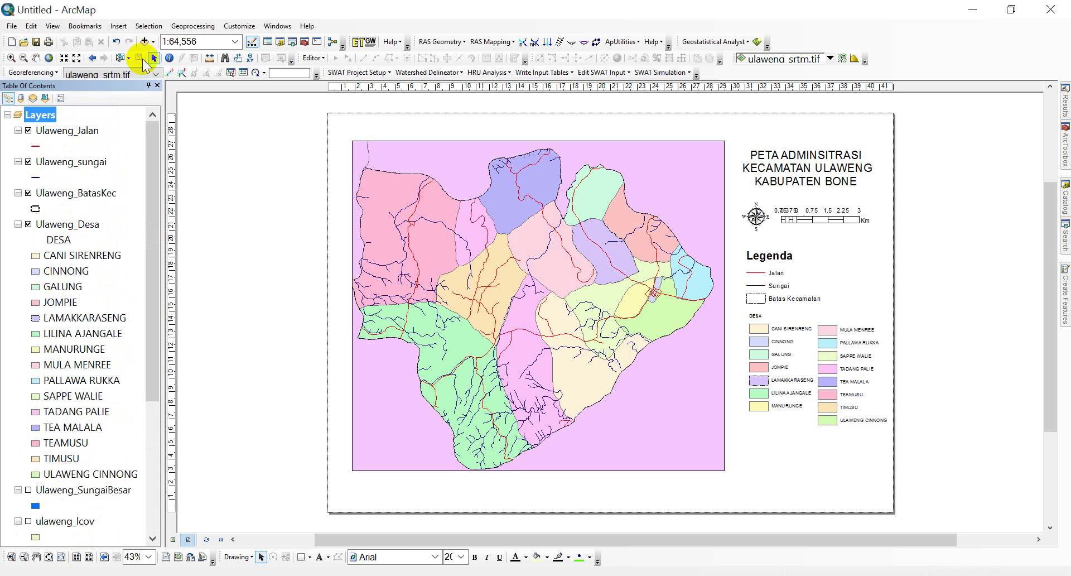
{"action": "left_click", "coordinate": [122, 26]}
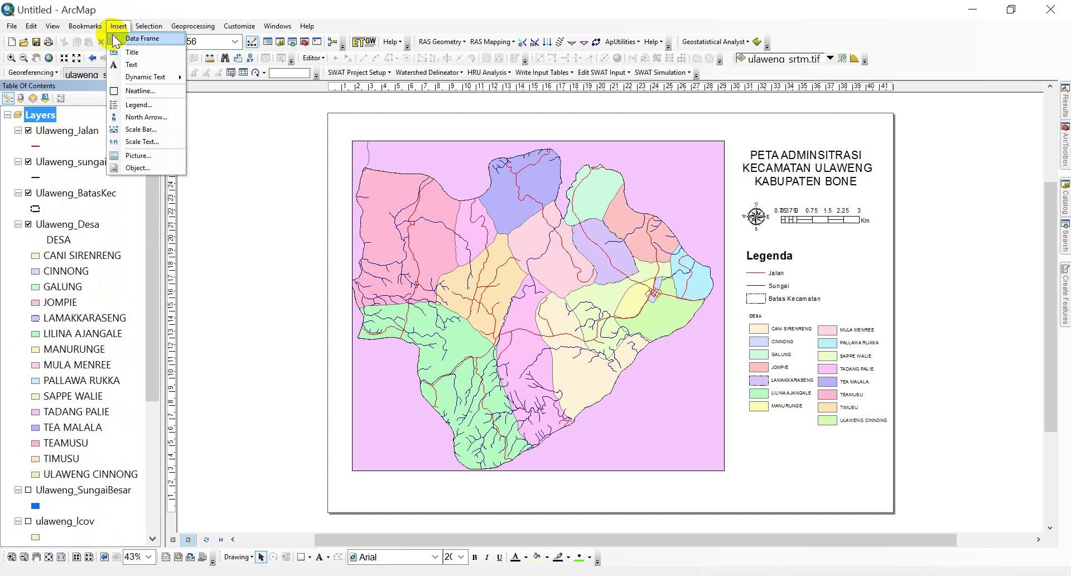
{"action": "left_click", "coordinate": [135, 41]}
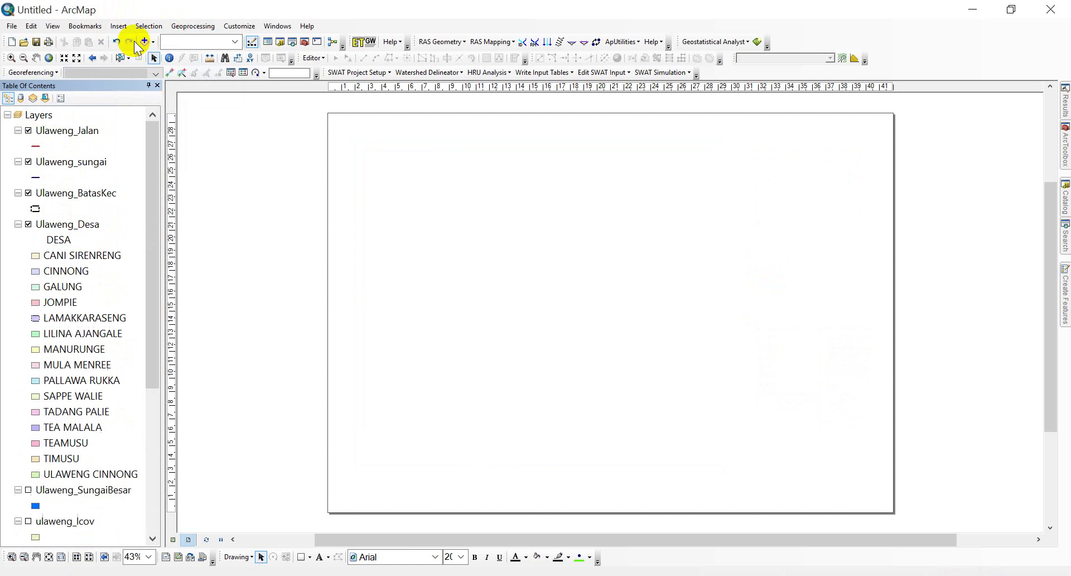
Copy the Bts_Pulau_Sulawesi layer into the new data frame and remove the original from the Layers data frame
{"action": "left_click_drag", "start_coordinate": [150, 342], "coordinate": [138, 505]}
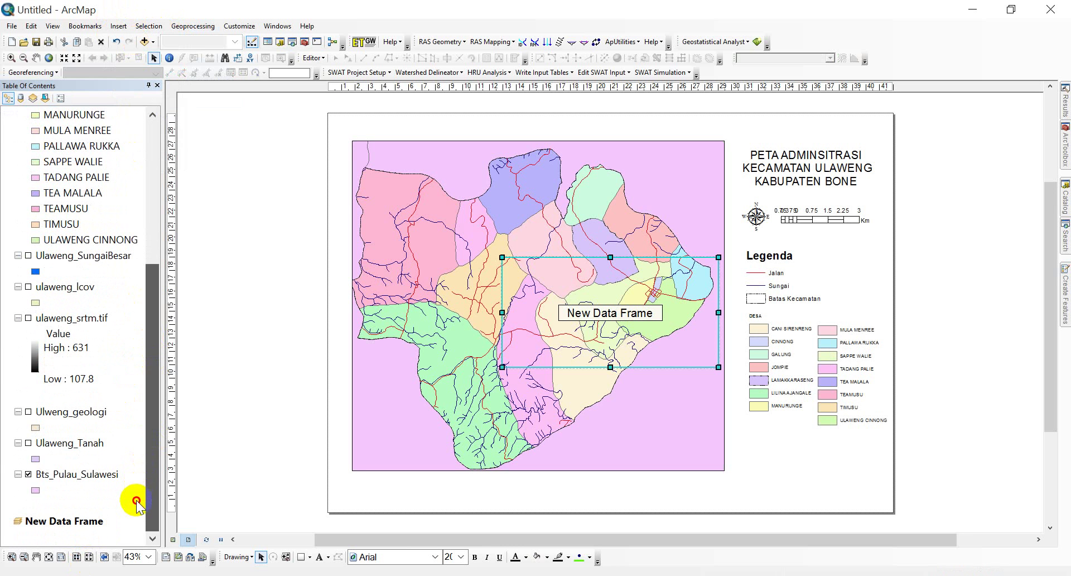
{"action": "left_click", "coordinate": [62, 474]}
{"action": "mouse_move", "coordinate": [95, 478]}
{"action": "left_mouse_down"}
{"action": "mouse_move", "coordinate": [96, 538]}
{"action": "mouse_move", "coordinate": [103, 523]}
{"action": "left_mouse_up"}
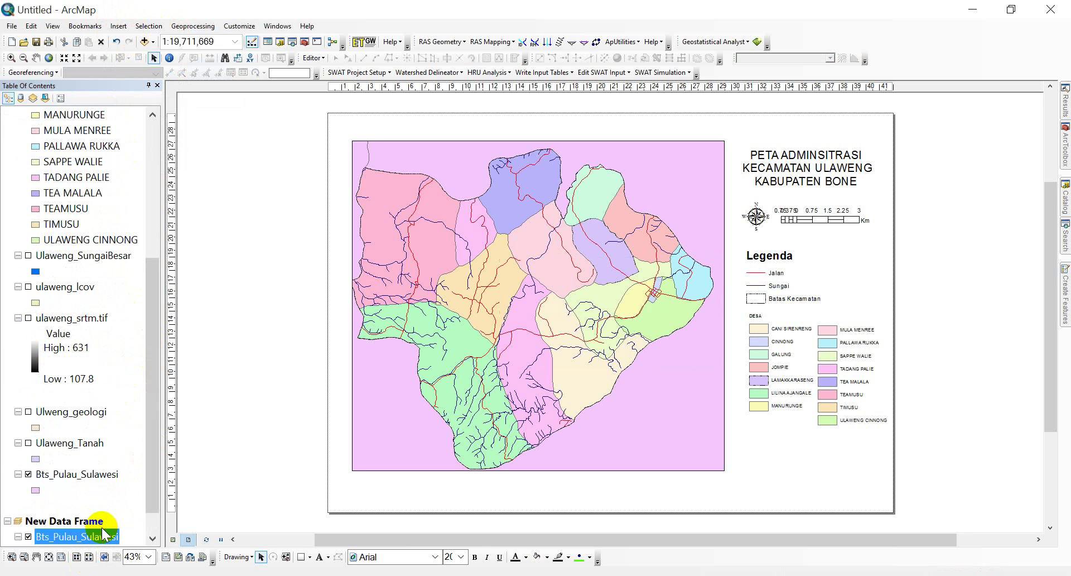
{"action": "right_click", "coordinate": [83, 476]}
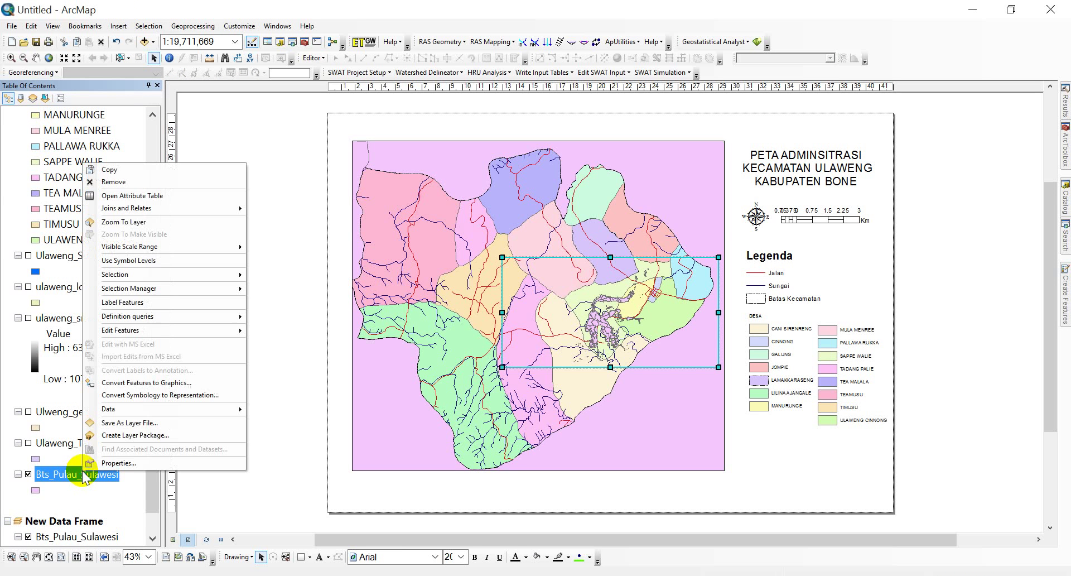
{"action": "left_click", "coordinate": [142, 182]}
Shrink the new data frame and place it as an inset in the lower-right corner of the main map frame
{"action": "left_click_drag", "start_coordinate": [650, 351], "coordinate": [836, 485]}
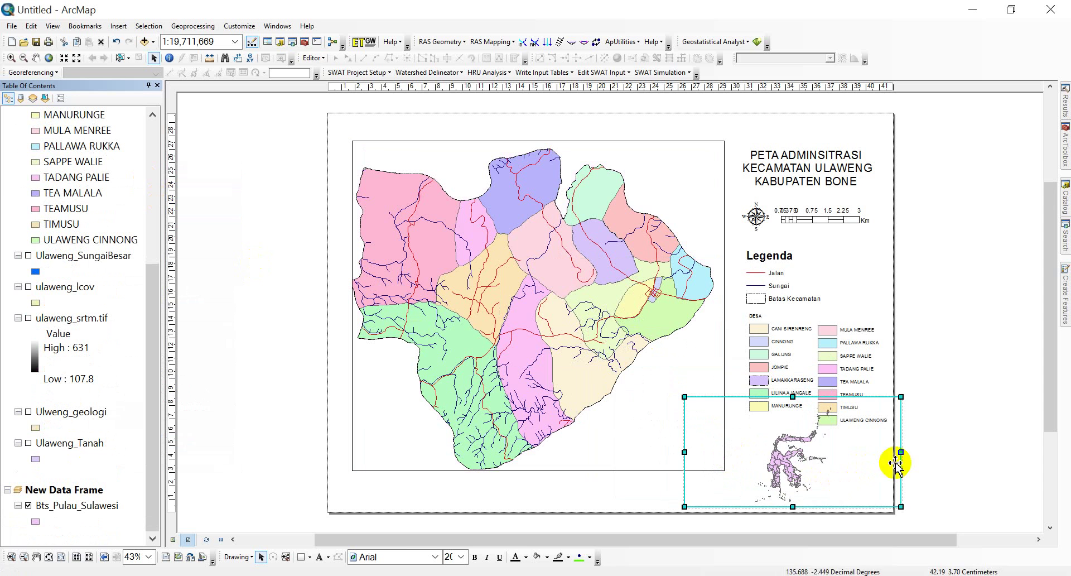
{"action": "left_click_drag", "start_coordinate": [901, 452], "coordinate": [801, 456]}
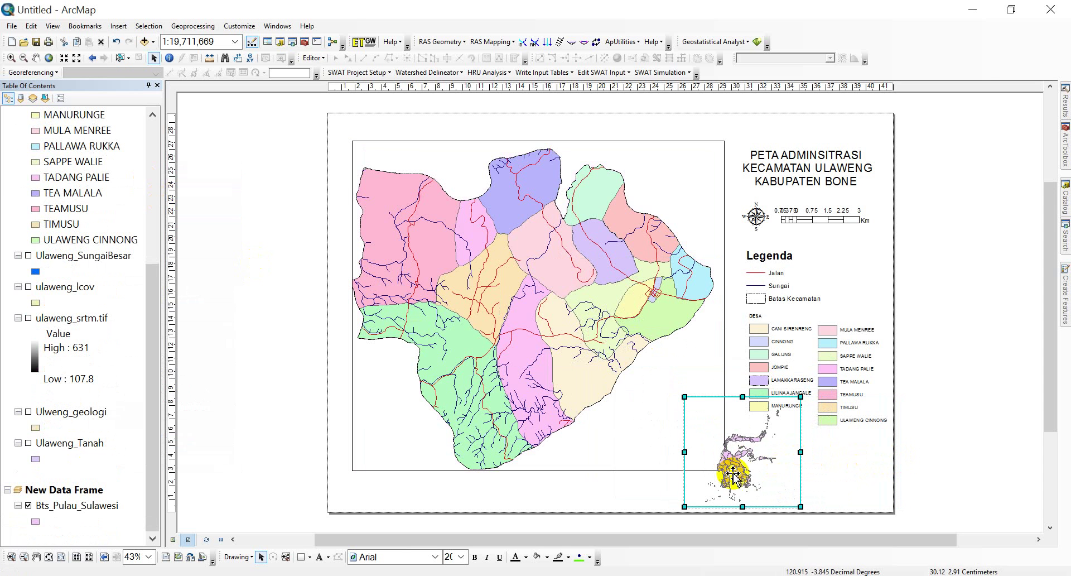
{"action": "left_click_drag", "start_coordinate": [732, 472], "coordinate": [644, 401]}
{"action": "left_click_drag", "start_coordinate": [612, 466], "coordinate": [646, 439]}
{"action": "left_click_drag", "start_coordinate": [708, 407], "coordinate": [693, 421]}
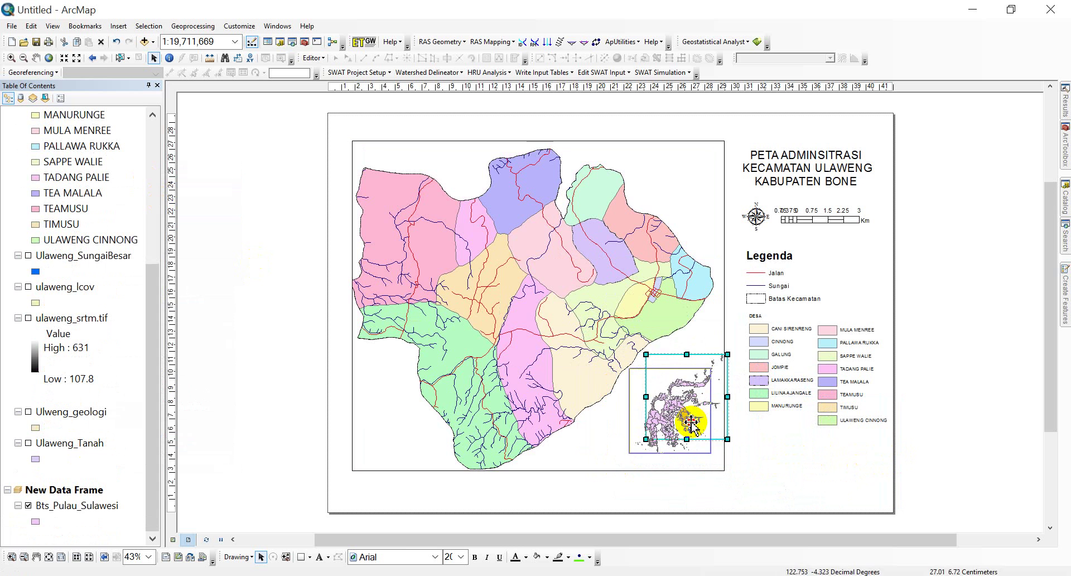
Symbolize the inset's Bts_Pulau_Sulawesi layer by unique values of the KABUPATEN field, adding all values
{"action": "double_click", "coordinate": [661, 413]}
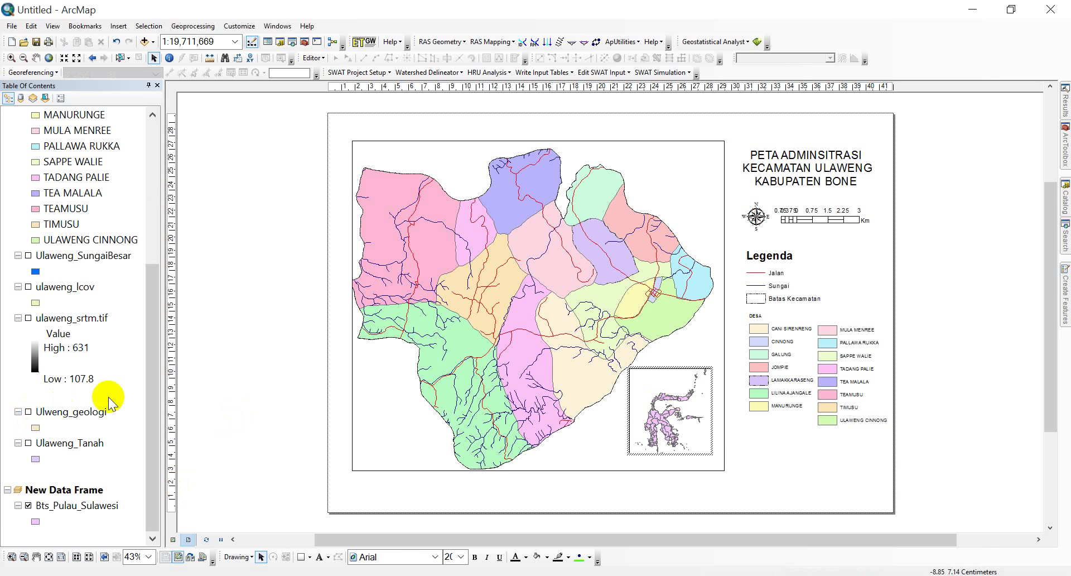
{"action": "left_click", "coordinate": [77, 507]}
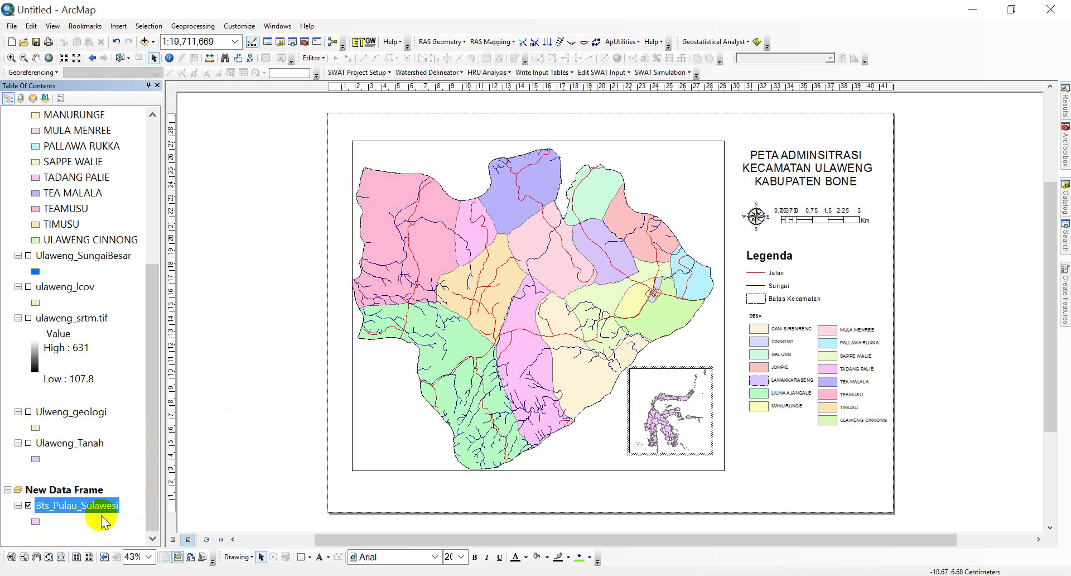
{"action": "right_click", "coordinate": [105, 515]}
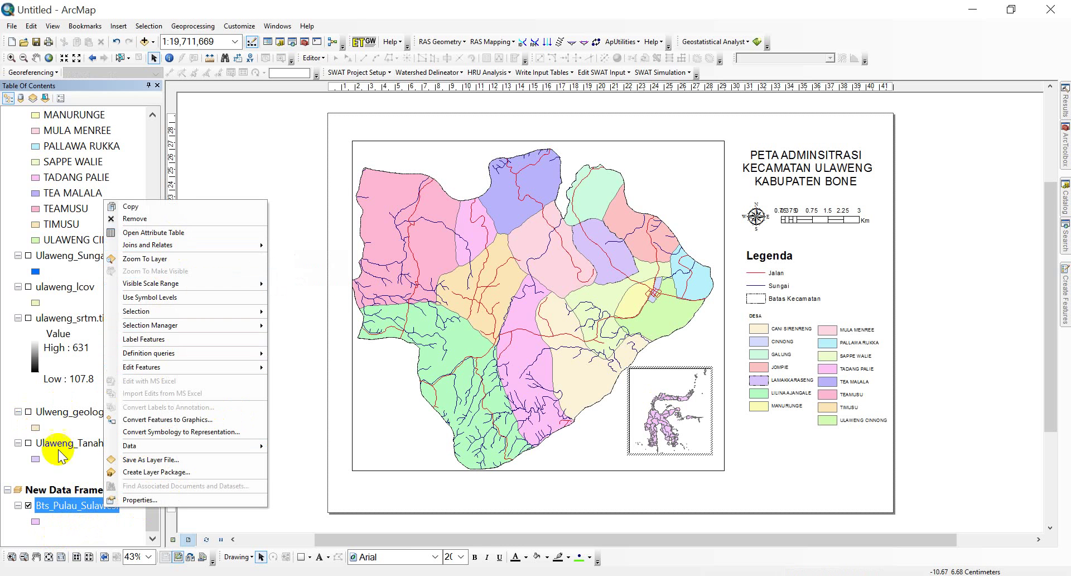
{"action": "left_click", "coordinate": [65, 505]}
{"action": "double_click", "coordinate": [66, 505]}
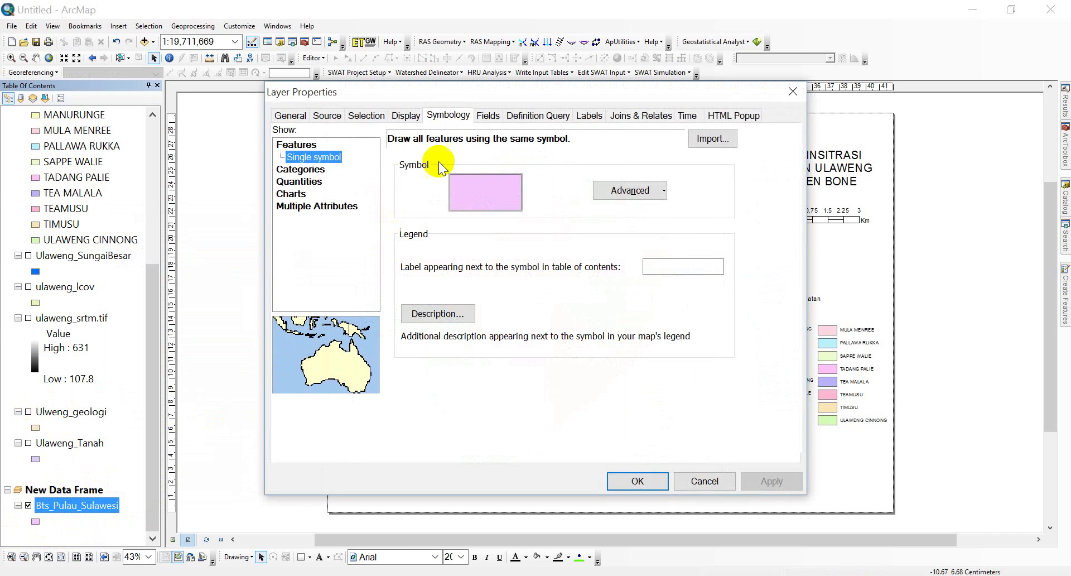
{"action": "left_click", "coordinate": [300, 169]}
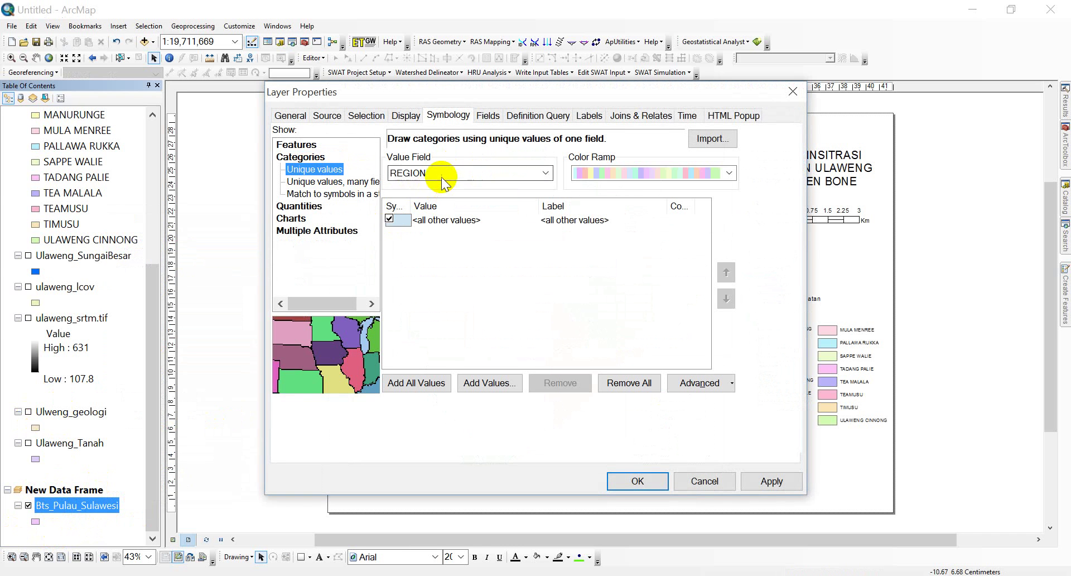
{"action": "left_click", "coordinate": [441, 177]}
{"action": "left_click", "coordinate": [435, 193]}
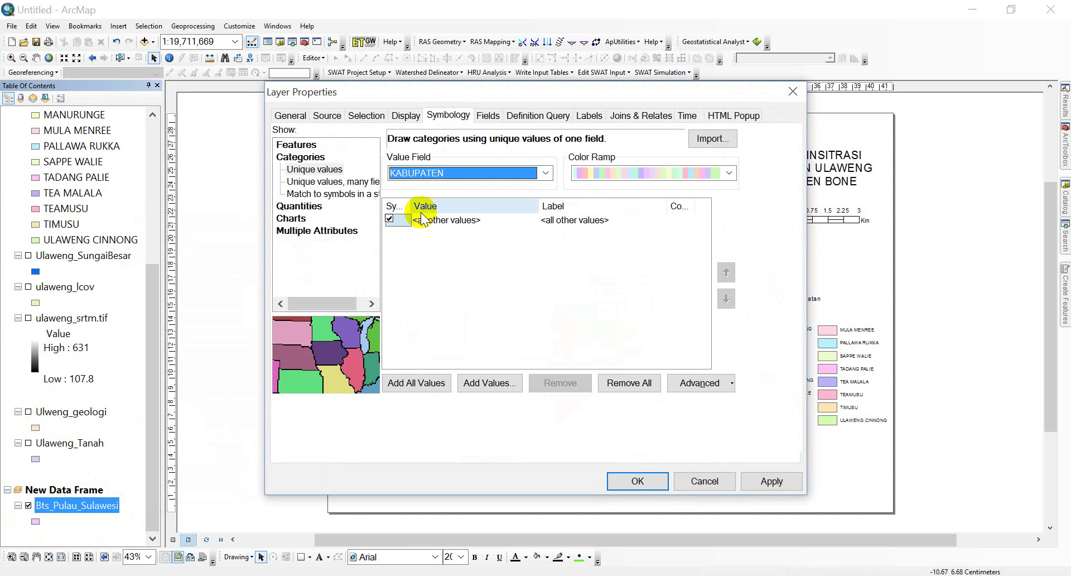
{"action": "left_click", "coordinate": [416, 384]}
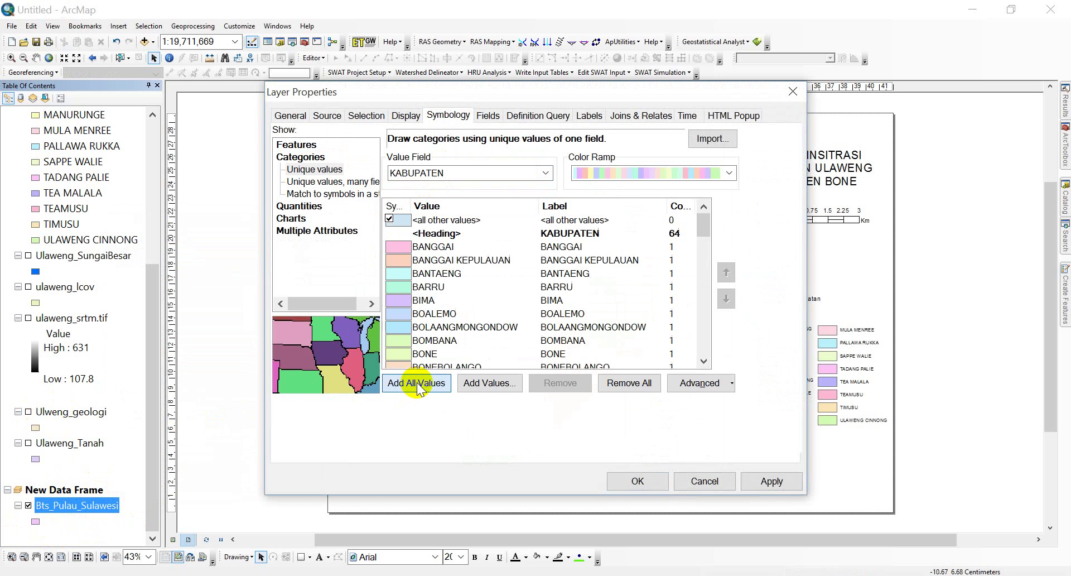
Apply the Olive fill symbol to all KABUPATEN categories of the Bts_Pulau_Sulawesi layer
{"action": "left_click", "coordinate": [392, 242]}
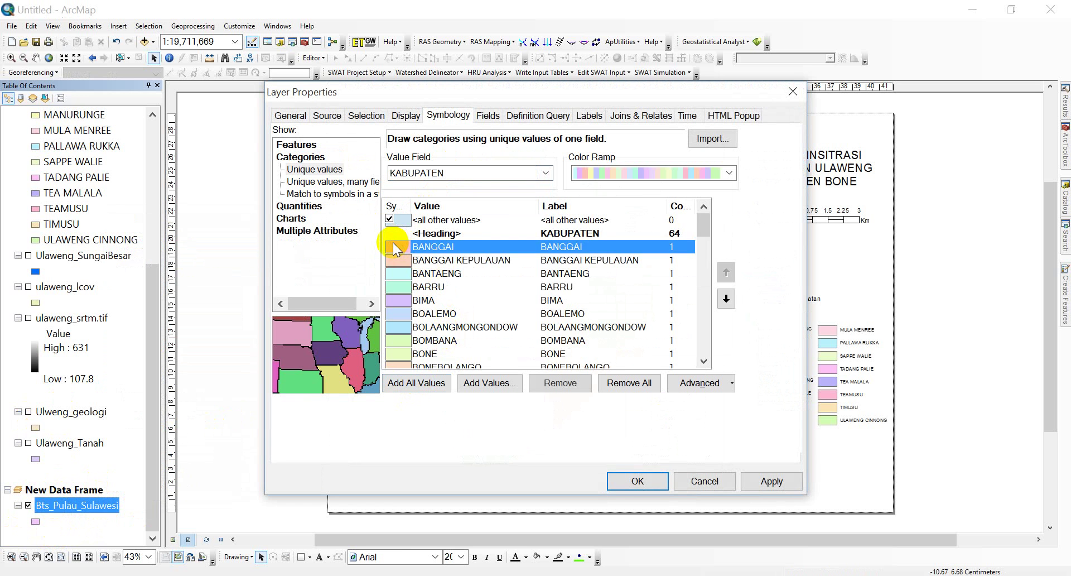
{"action": "scroll", "coordinate": [393, 243], "scroll_direction": "down", "scroll_amount": 13}
{"action": "scroll", "coordinate": [424, 349], "scroll_direction": "down", "scroll_amount": 2}
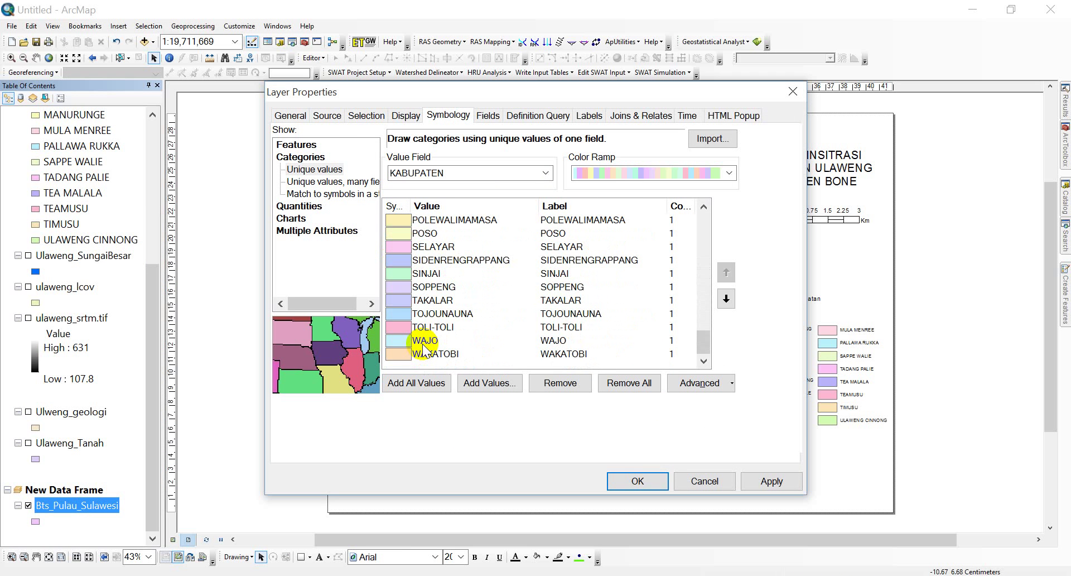
{"action": "left_click", "coordinate": [397, 355], "text": "shift"}
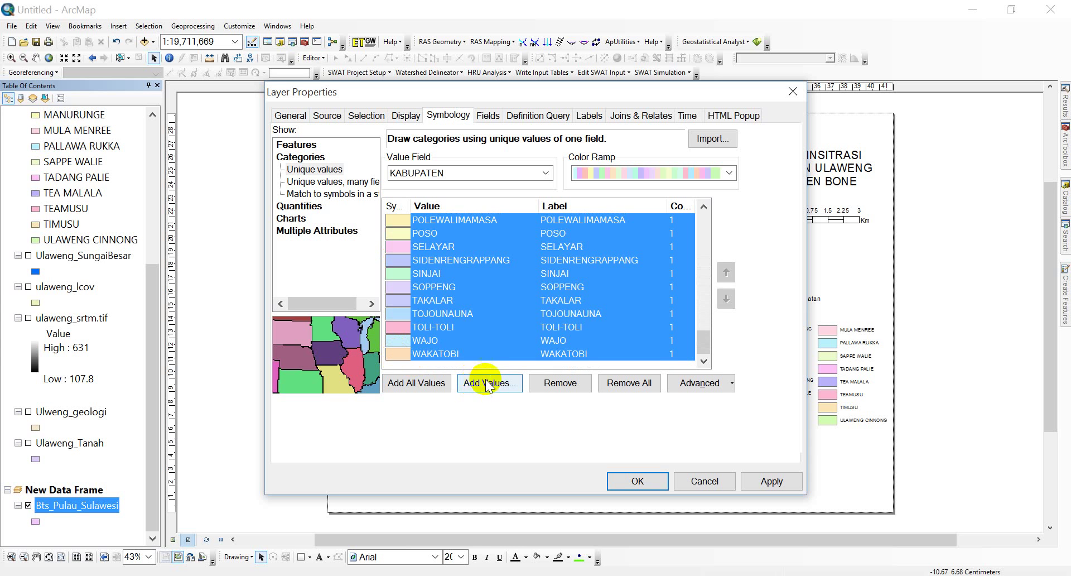
{"action": "right_click", "coordinate": [451, 346]}
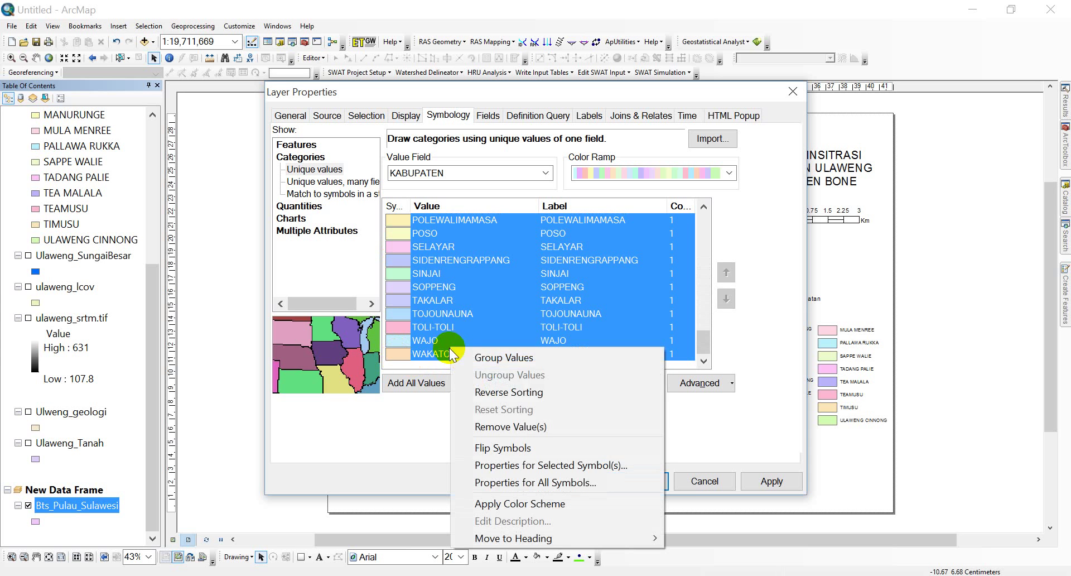
{"action": "left_click", "coordinate": [563, 482]}
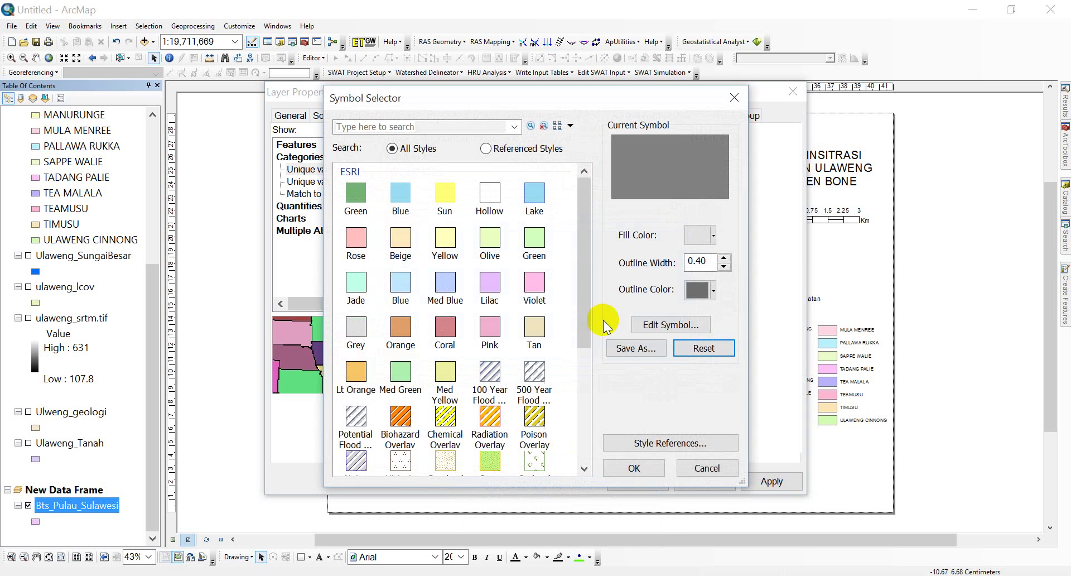
{"action": "left_click", "coordinate": [483, 242]}
{"action": "left_click", "coordinate": [637, 468]}
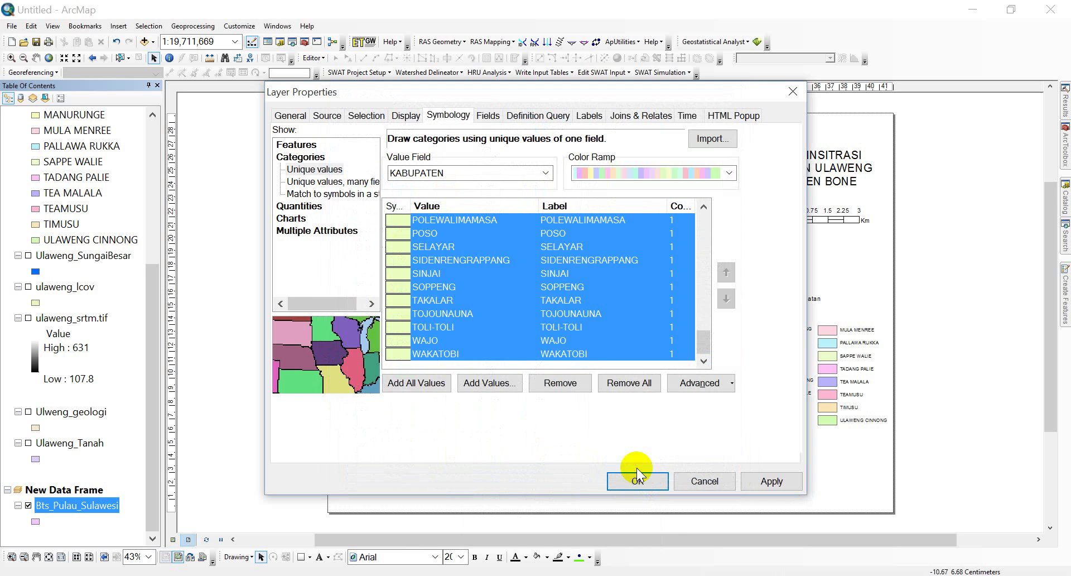
Change the fill color of the BONE category in the Bts_Pulau_Sulawesi layer to red and apply the symbology
{"action": "scroll", "coordinate": [462, 285], "scroll_direction": "up", "scroll_amount": 12}
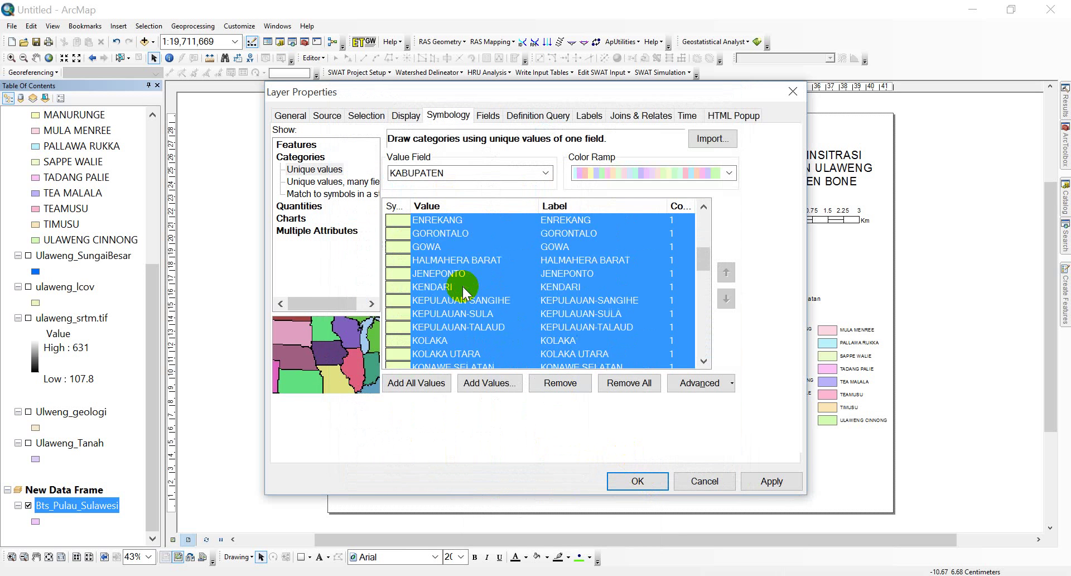
{"action": "scroll", "coordinate": [463, 286], "scroll_direction": "up", "scroll_amount": 5}
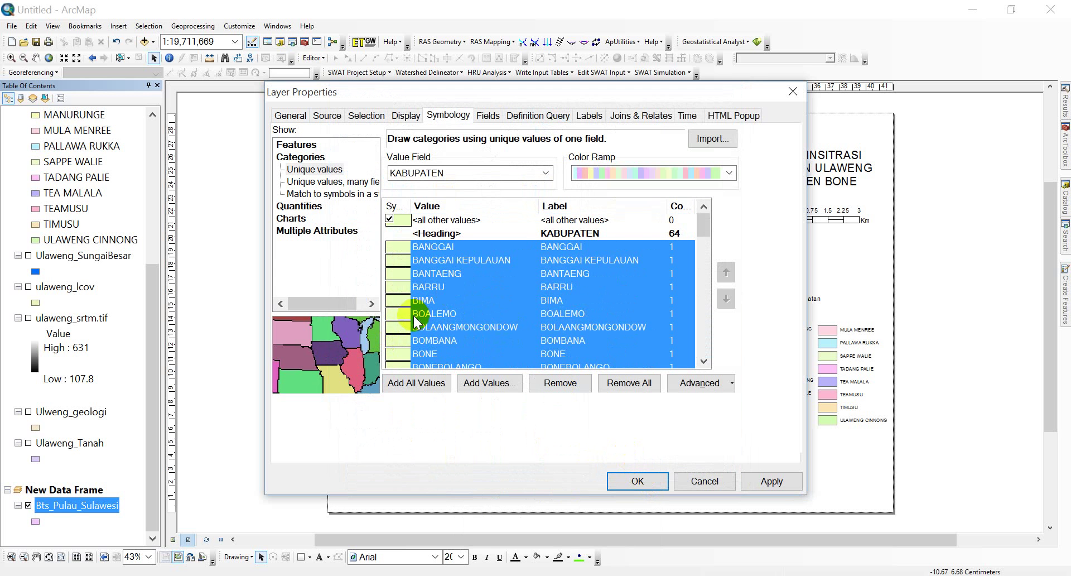
{"action": "left_click", "coordinate": [400, 355]}
{"action": "double_click", "coordinate": [400, 355]}
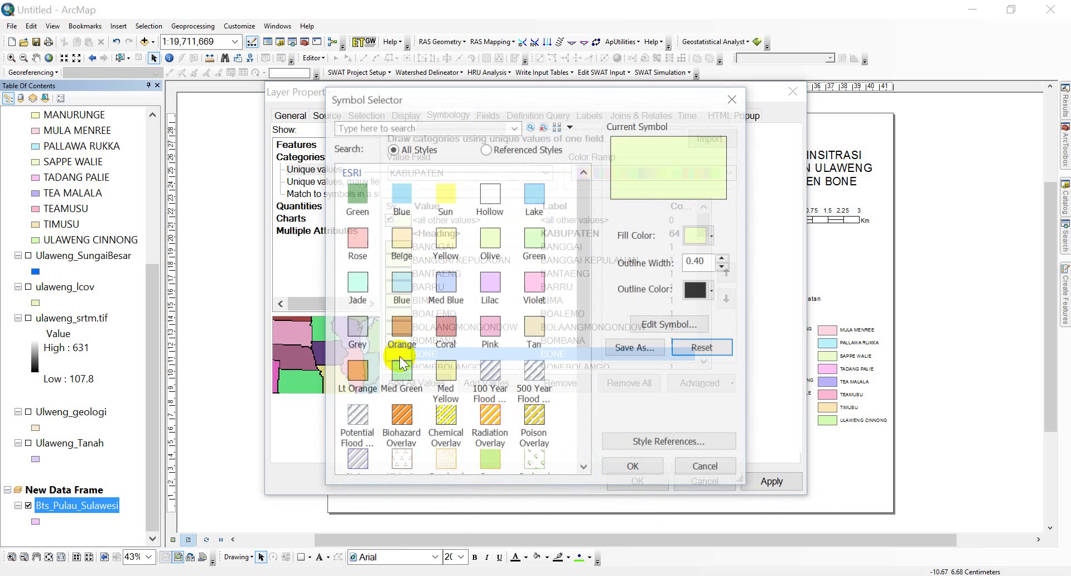
{"action": "left_click", "coordinate": [699, 235]}
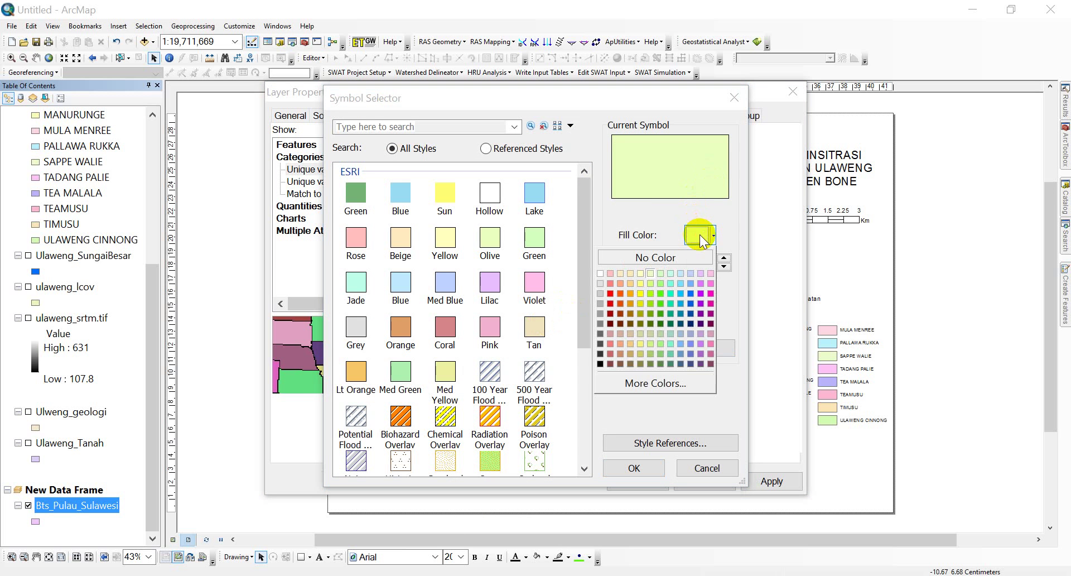
{"action": "left_click", "coordinate": [615, 304]}
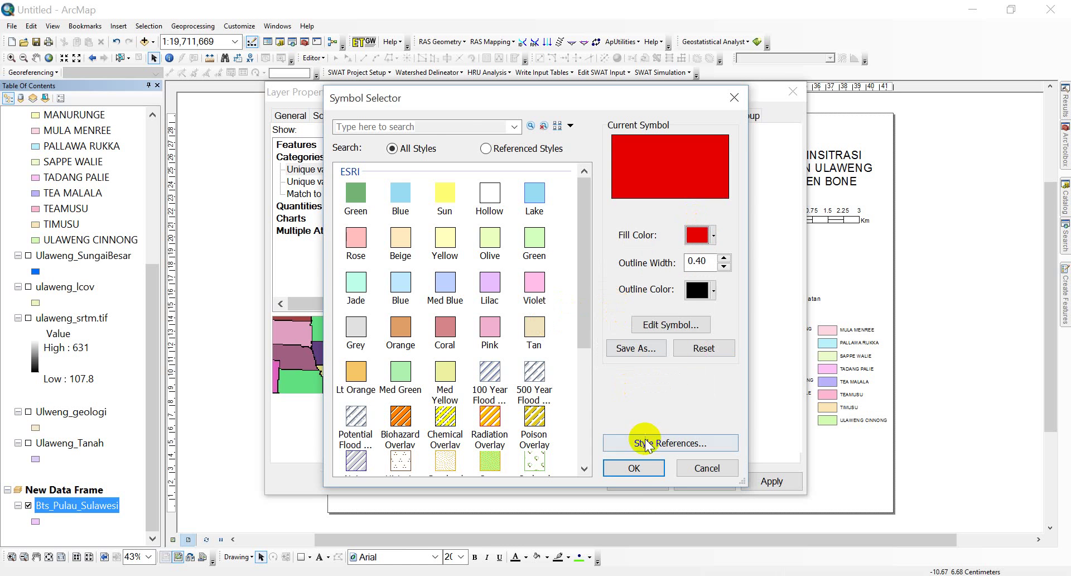
{"action": "left_click", "coordinate": [636, 468]}
{"action": "left_click", "coordinate": [636, 479]}
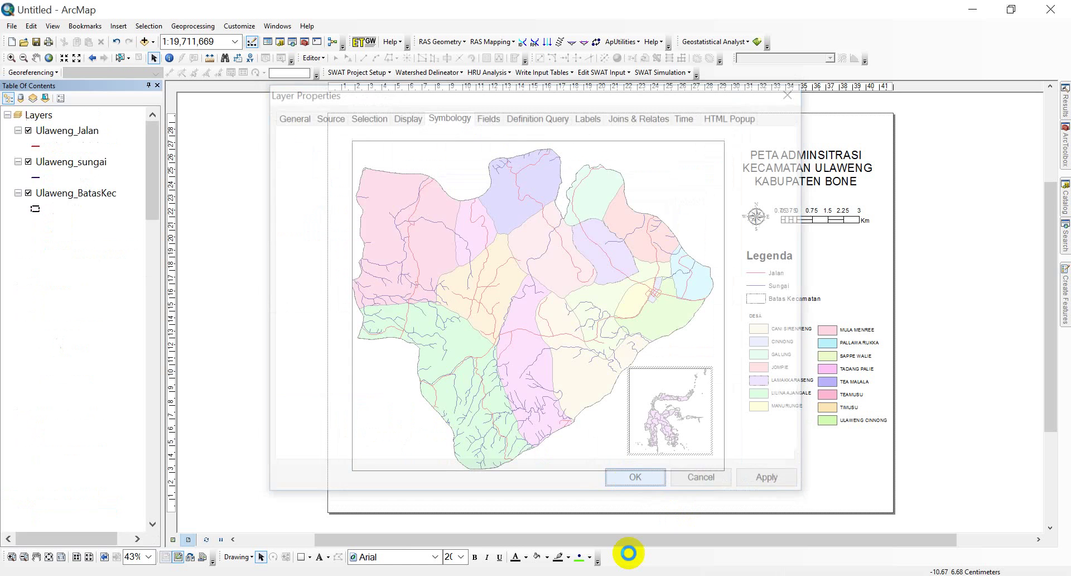
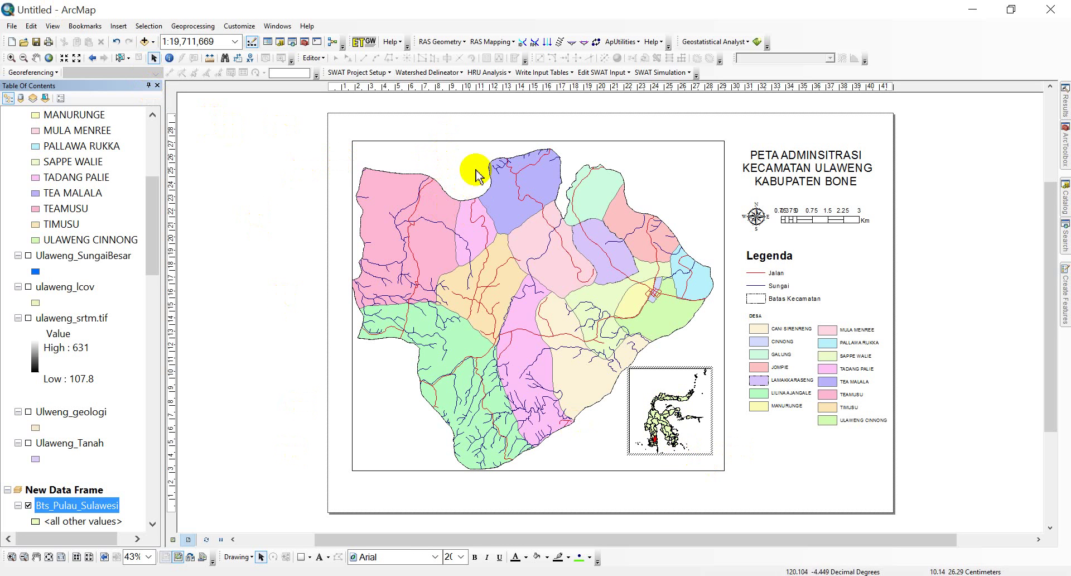
Add a graticule with labels and major and minor division ticks to the main map's data frame, keeping the wizard's default settings
{"action": "left_click", "coordinate": [458, 157]}
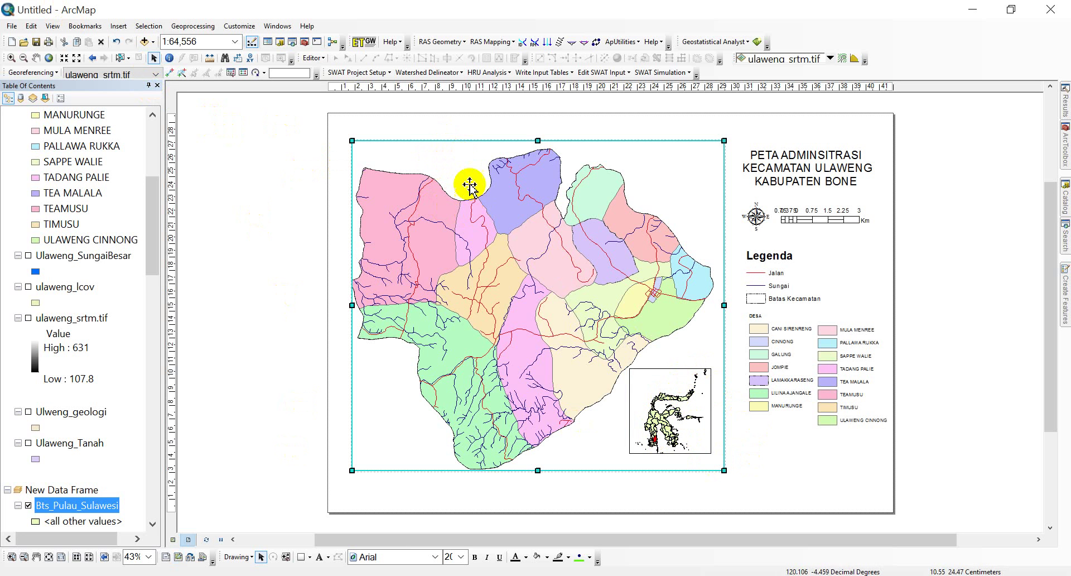
{"action": "right_click", "coordinate": [467, 167]}
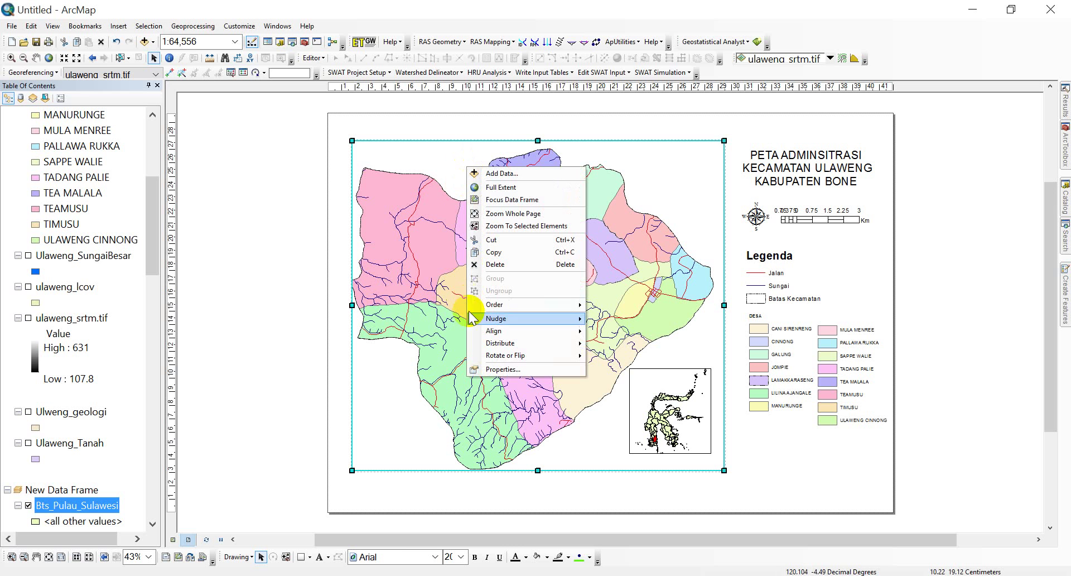
{"action": "left_click", "coordinate": [504, 378]}
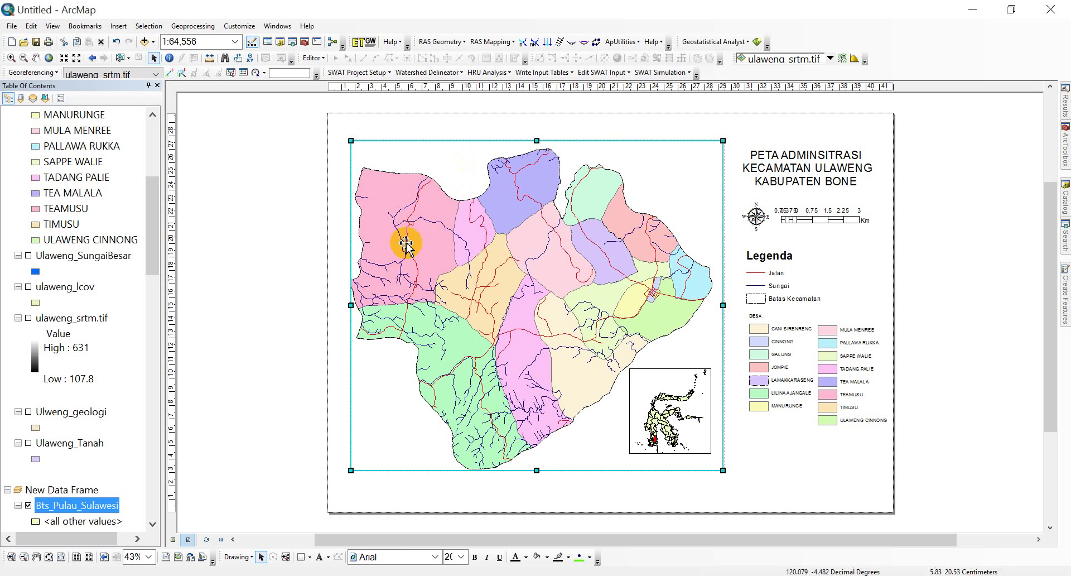
{"action": "right_click", "coordinate": [441, 153]}
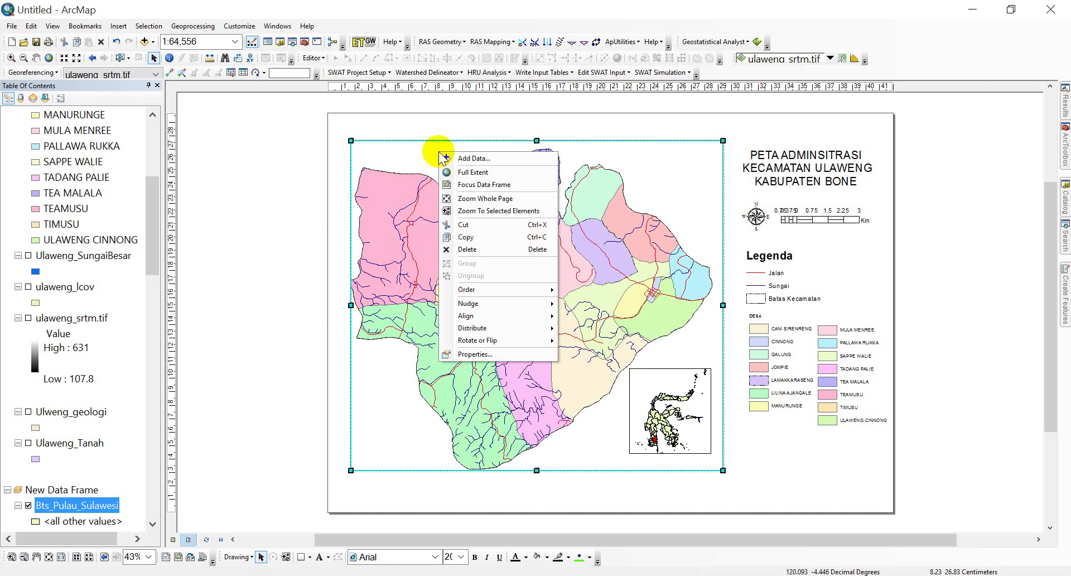
{"action": "left_click", "coordinate": [477, 354]}
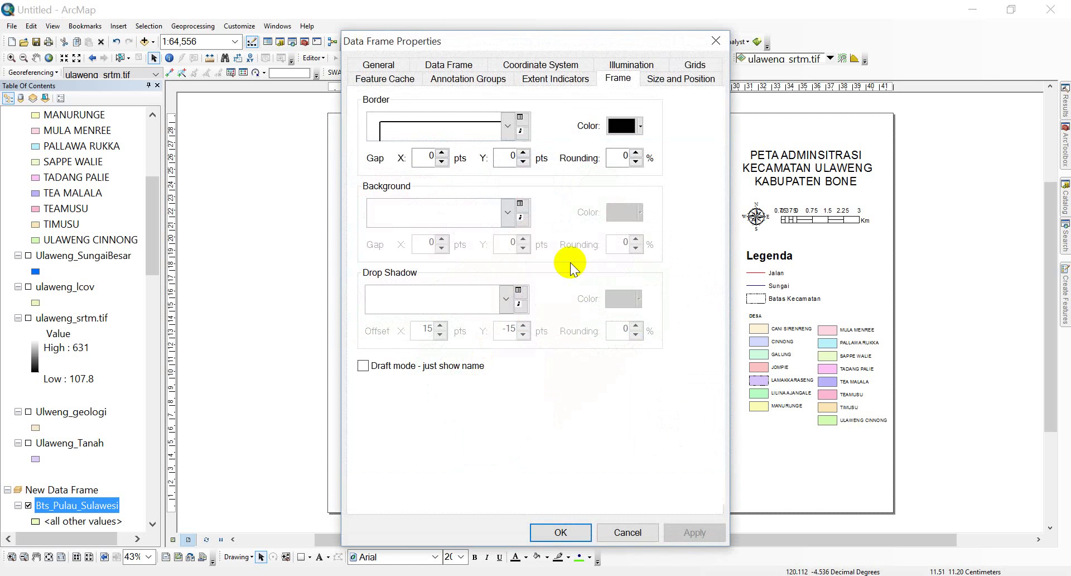
{"action": "left_click", "coordinate": [695, 65]}
{"action": "left_click", "coordinate": [665, 132]}
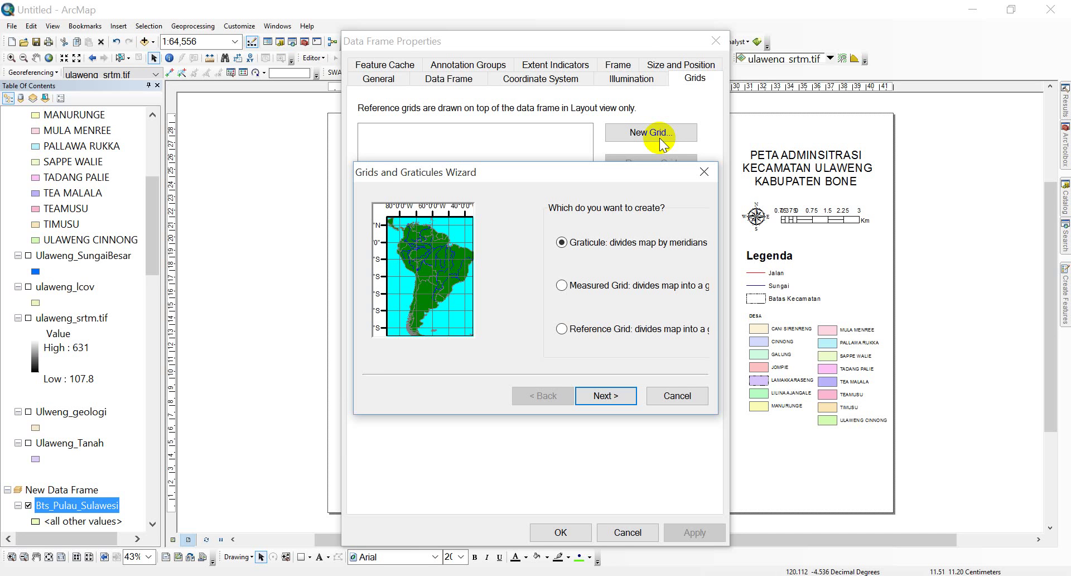
{"action": "left_click", "coordinate": [616, 402]}
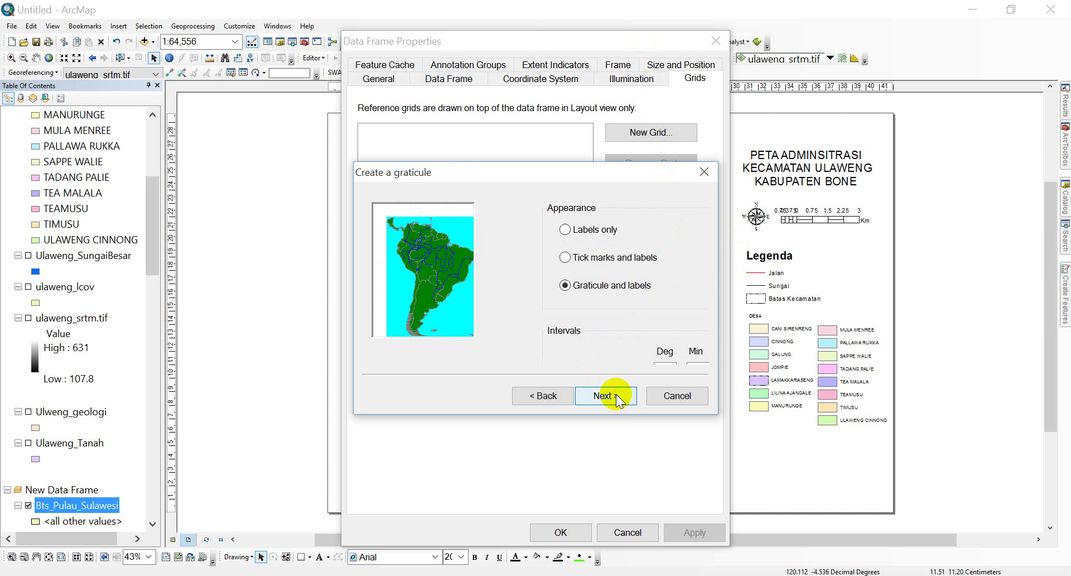
{"action": "left_click", "coordinate": [616, 396]}
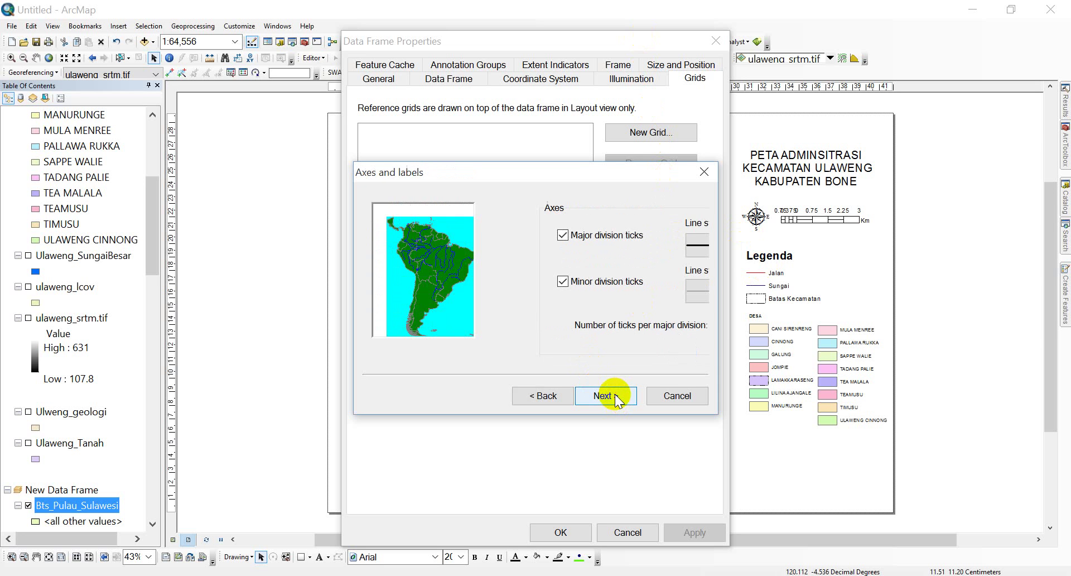
{"action": "left_click", "coordinate": [616, 396]}
{"action": "left_click", "coordinate": [616, 396]}
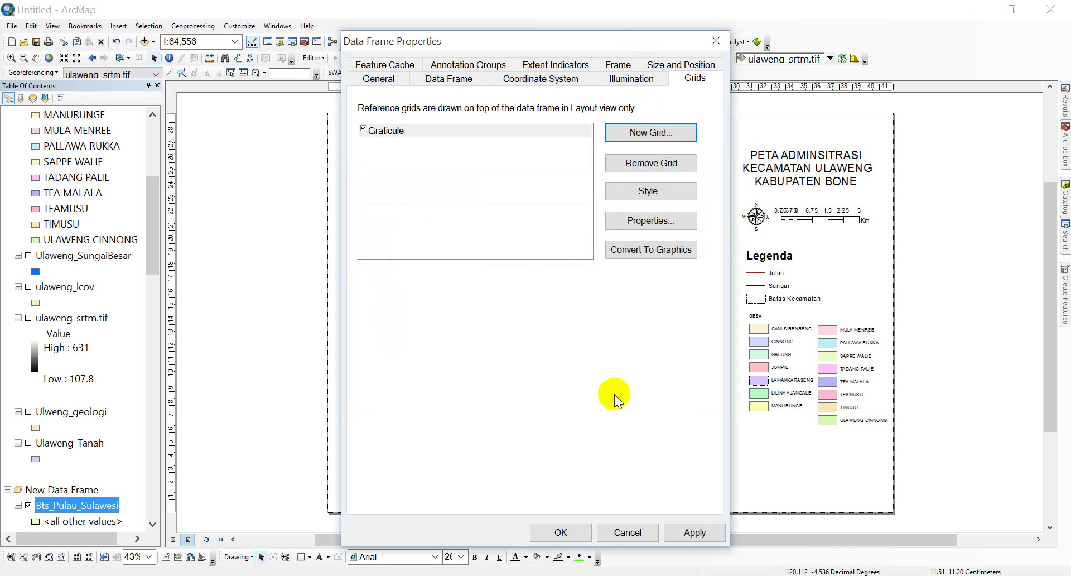
{"action": "left_click", "coordinate": [560, 532]}
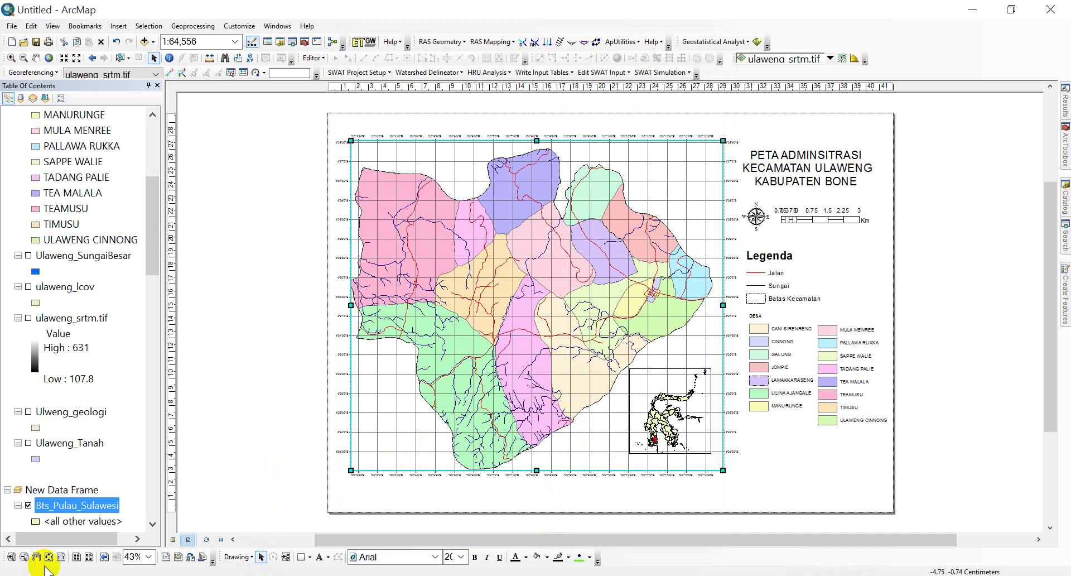
Set the main map graticule's X and Y axis intervals to 10 seconds each and apply the change
{"action": "left_click", "coordinate": [12, 556]}
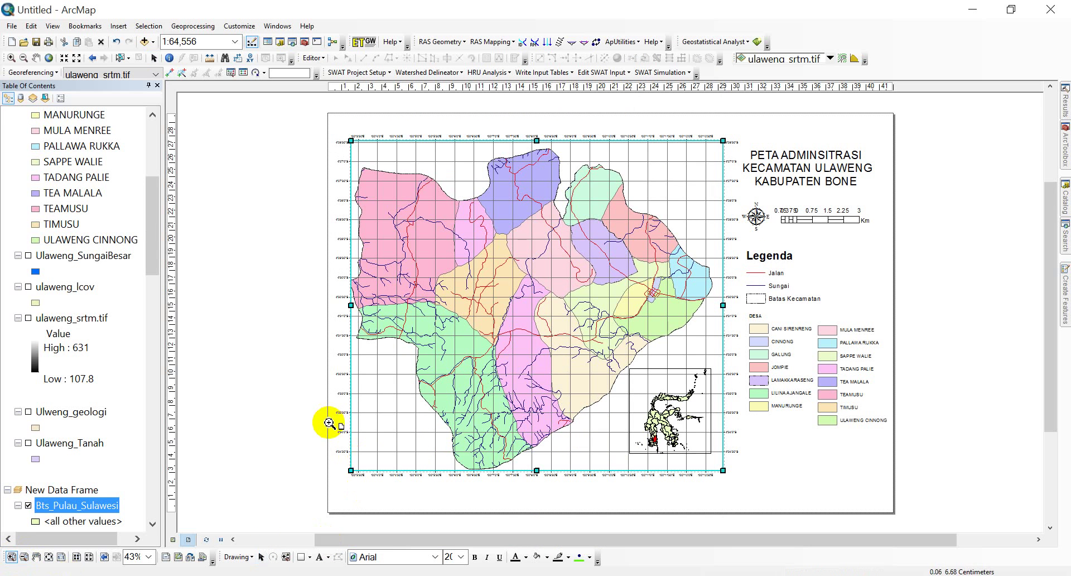
{"action": "left_click_drag", "start_coordinate": [329, 419], "coordinate": [430, 495]}
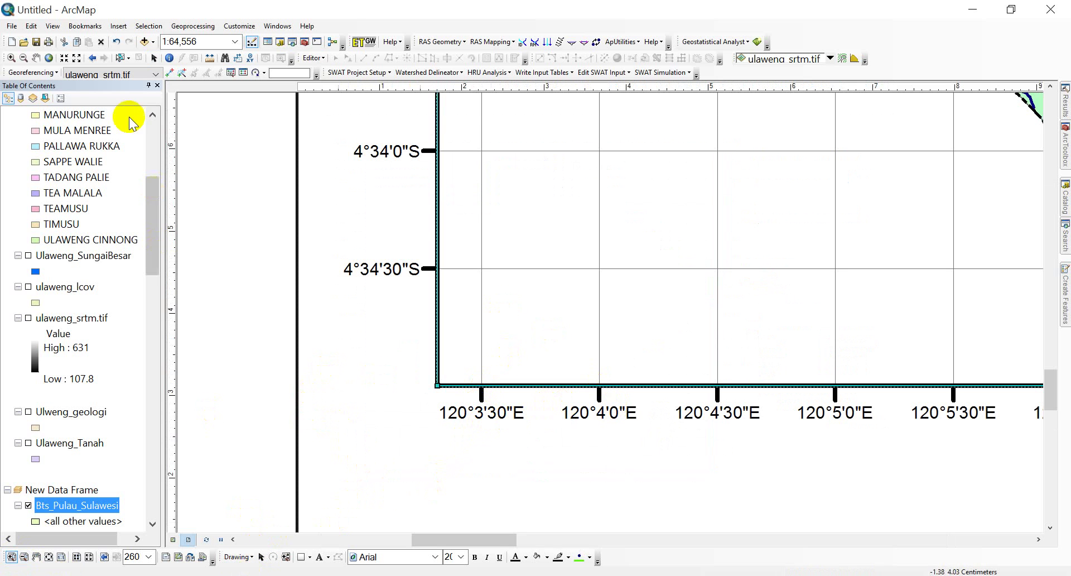
{"action": "left_click", "coordinate": [154, 58]}
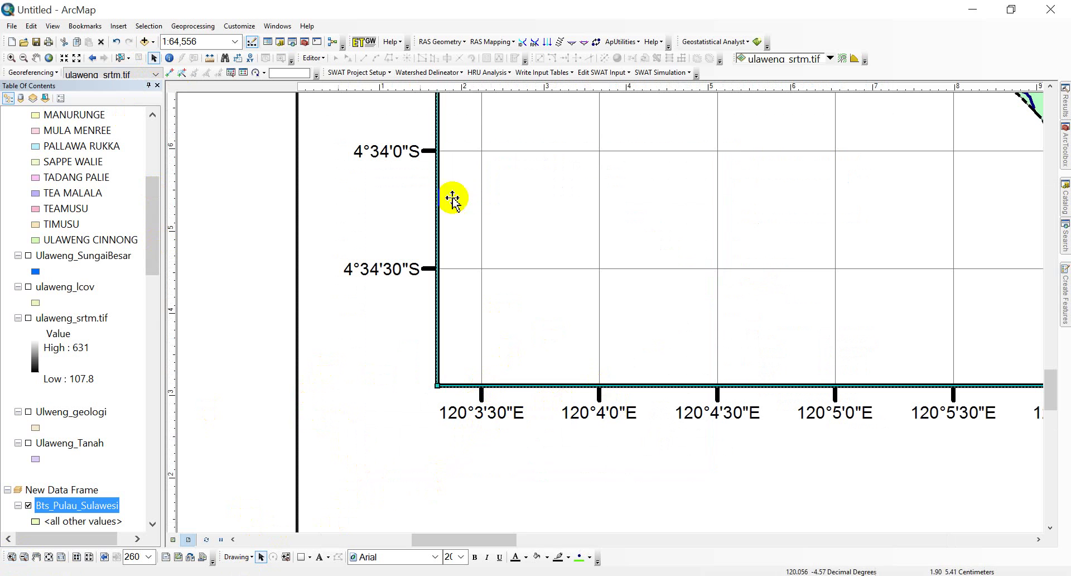
{"action": "right_click", "coordinate": [534, 184]}
{"action": "left_click", "coordinate": [575, 385]}
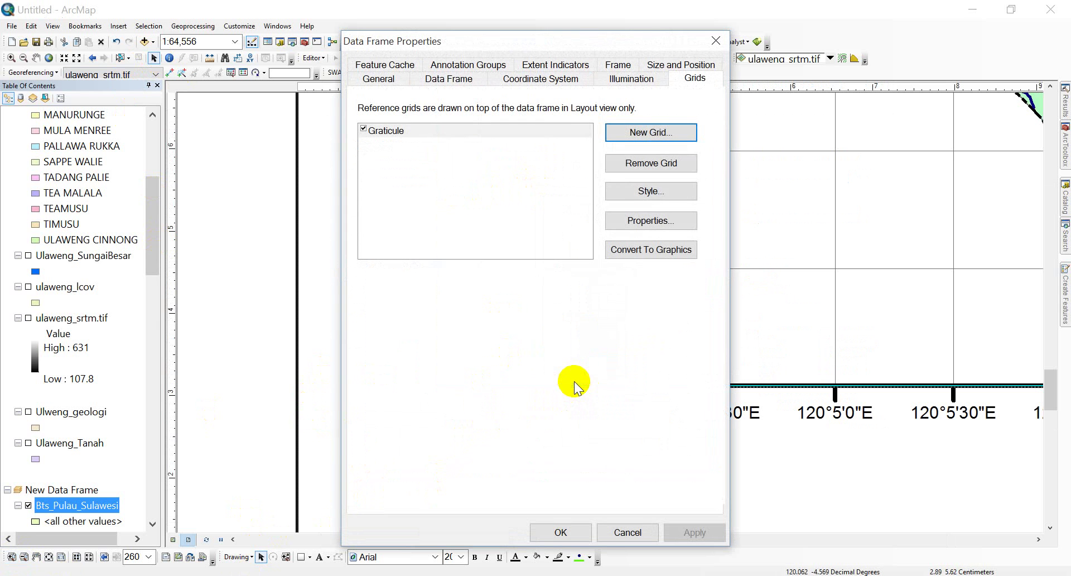
{"action": "left_click", "coordinate": [423, 131]}
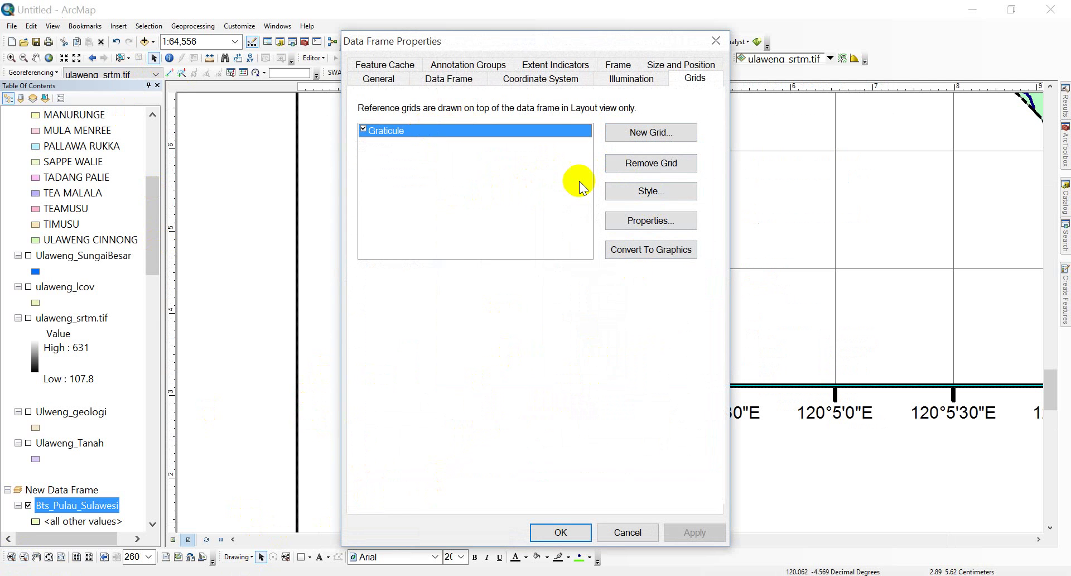
{"action": "left_click", "coordinate": [652, 222]}
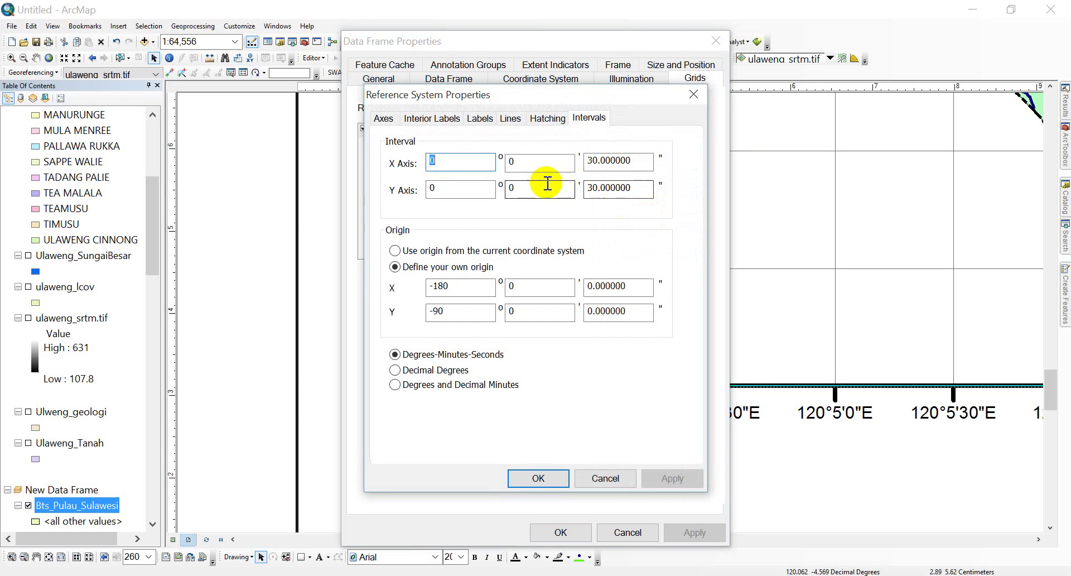
{"action": "double_click", "coordinate": [612, 160]}
{"action": "left_click", "coordinate": [598, 161]}
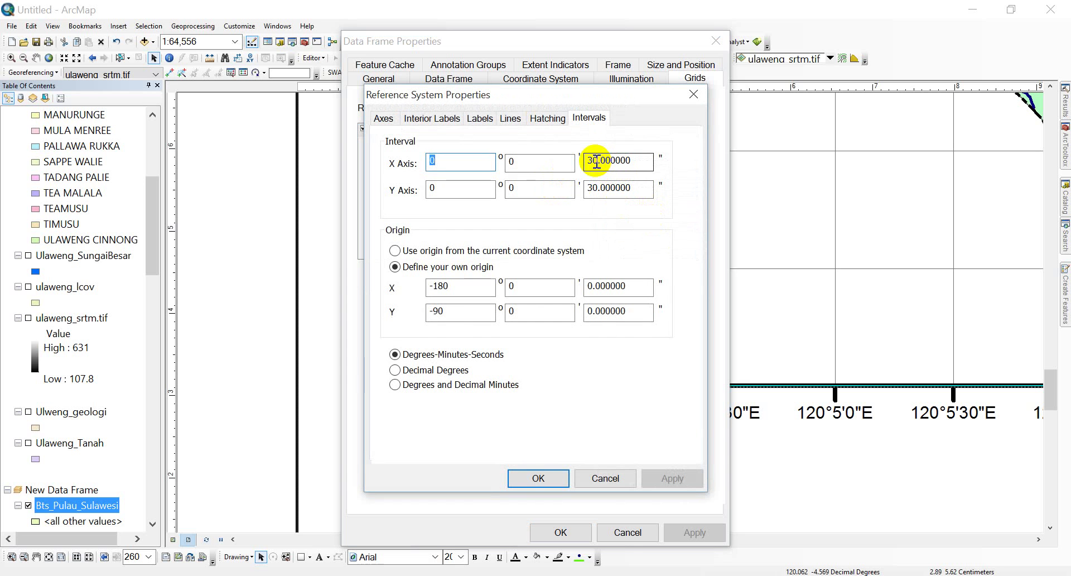
{"action": "left_click_drag", "start_coordinate": [595, 162], "coordinate": [579, 164]}
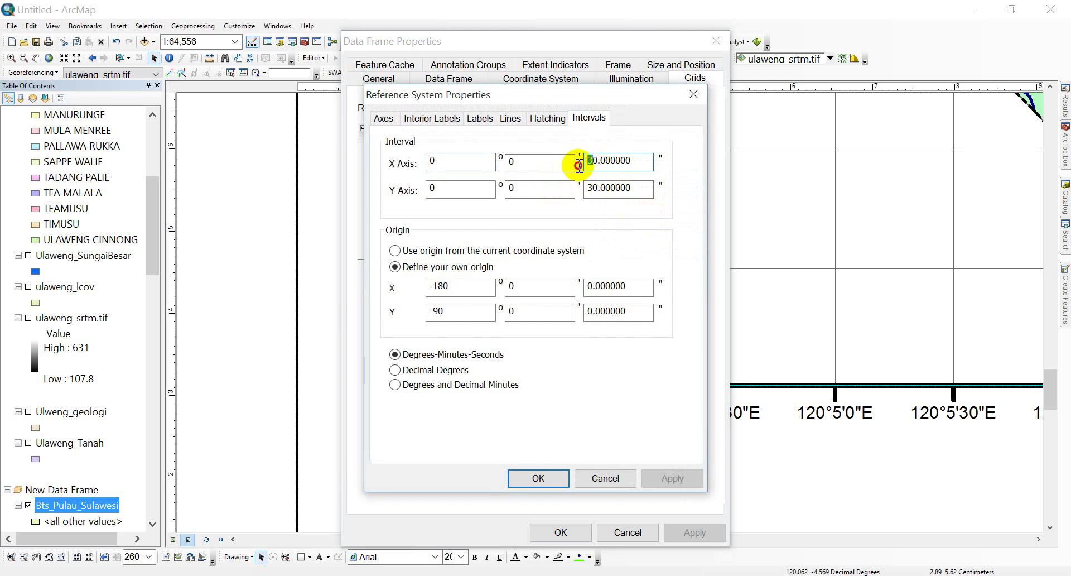
{"action": "type", "text": "1"}
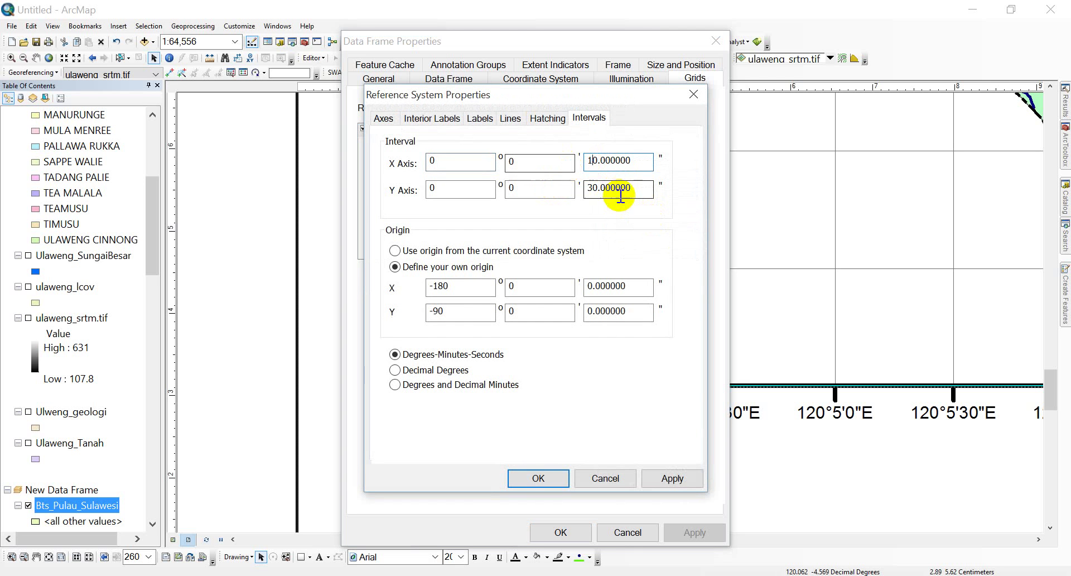
{"action": "mouse_move", "coordinate": [598, 188]}
{"action": "left_mouse_down"}
{"action": "mouse_move", "coordinate": [578, 198]}
{"action": "mouse_move", "coordinate": [592, 181]}
{"action": "left_mouse_up"}
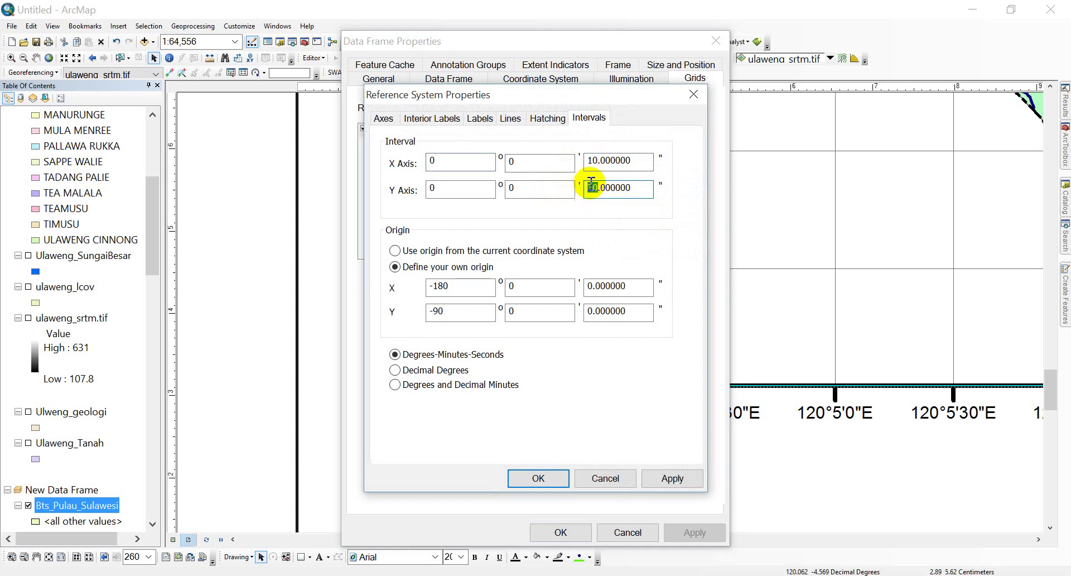
{"action": "type", "text": "1"}
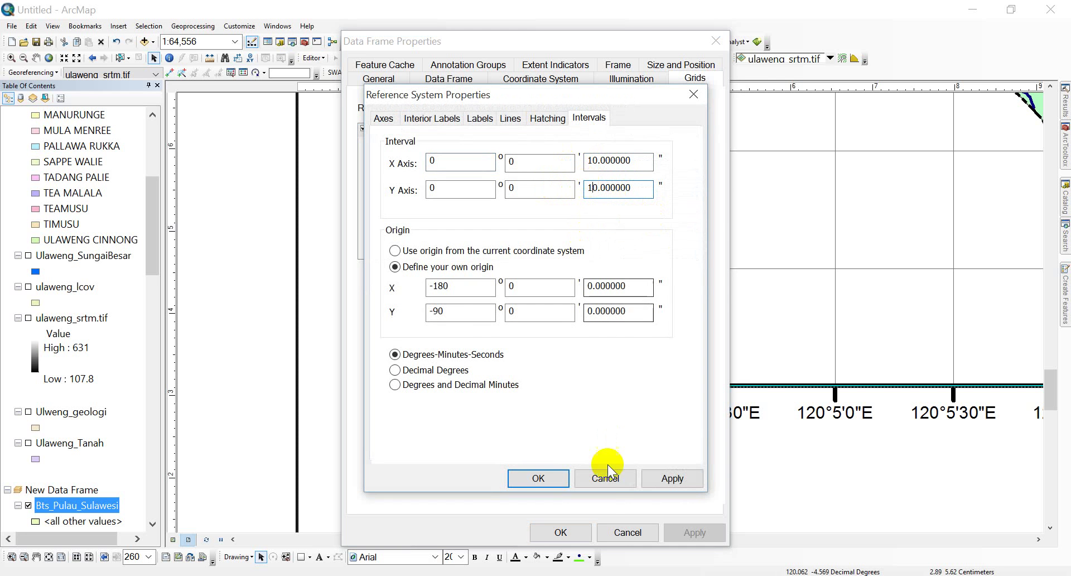
{"action": "left_click", "coordinate": [535, 480]}
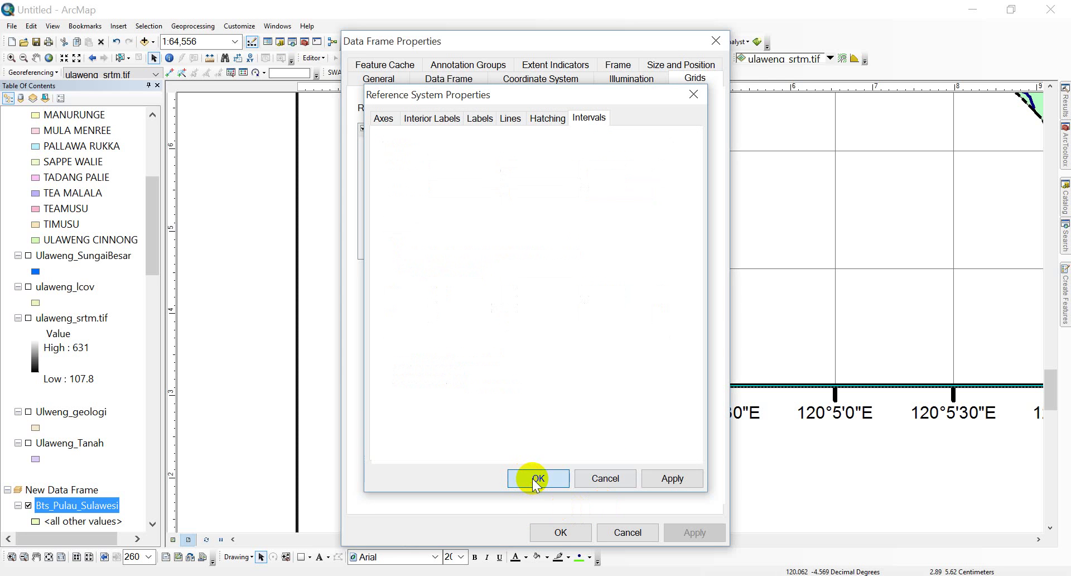
{"action": "left_click", "coordinate": [559, 532]}
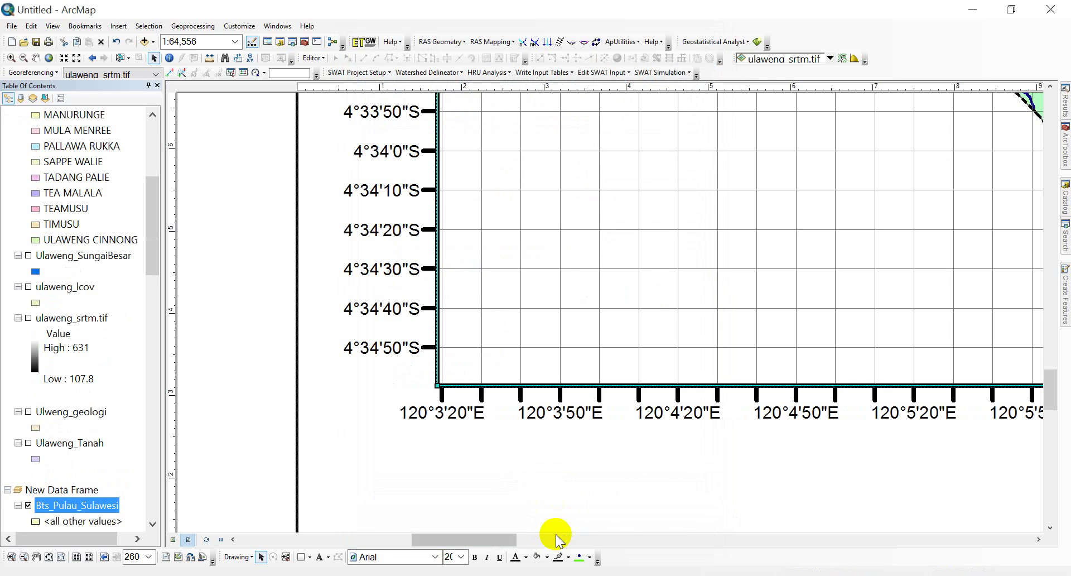
Set the main map graticule's X and Y axis intervals to 1 minute 30 seconds each and apply the change
{"action": "right_click", "coordinate": [702, 234]}
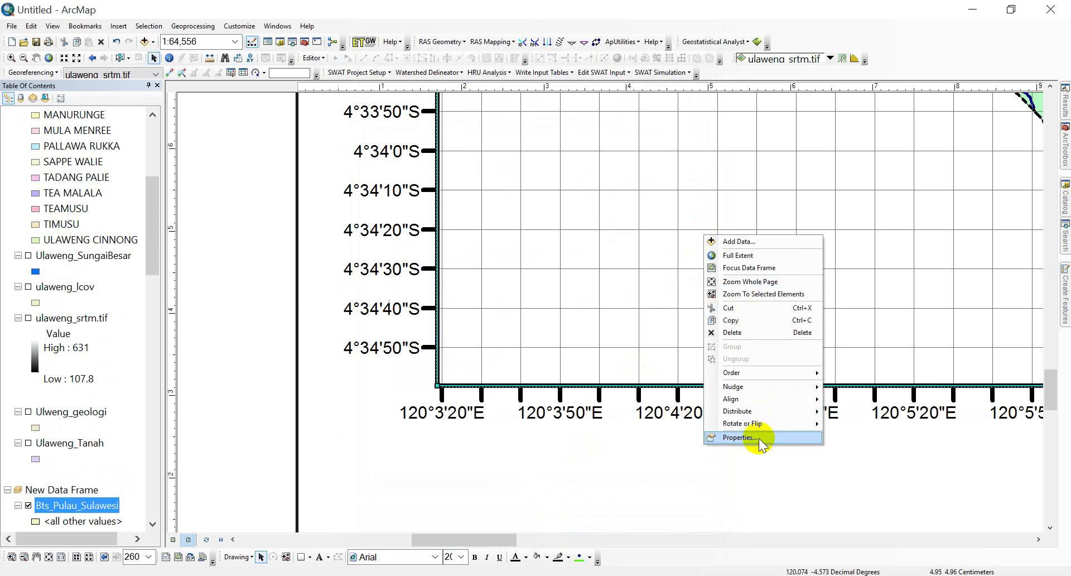
{"action": "left_click", "coordinate": [740, 437]}
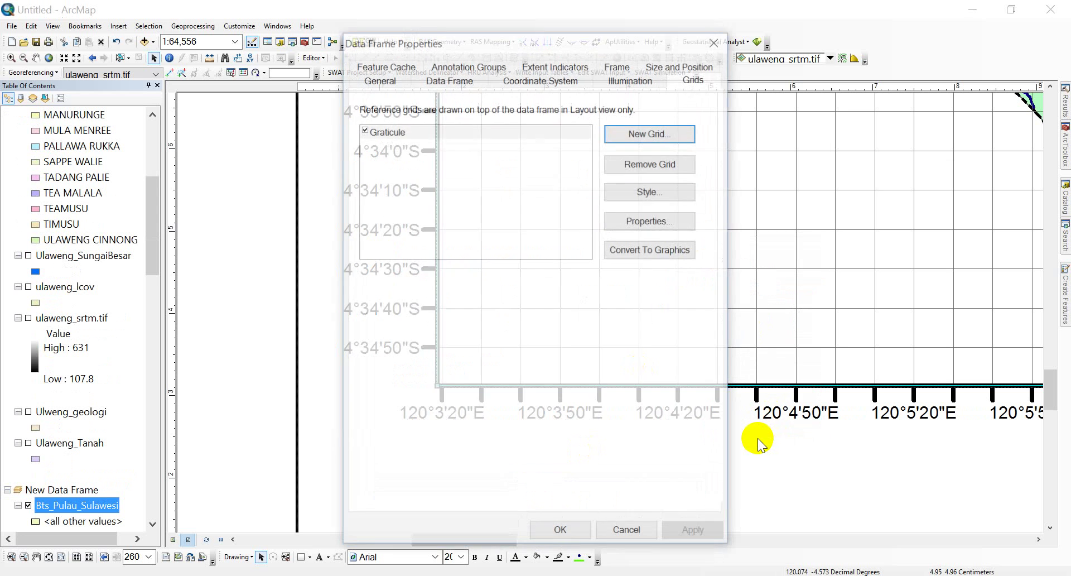
{"action": "left_click", "coordinate": [640, 219]}
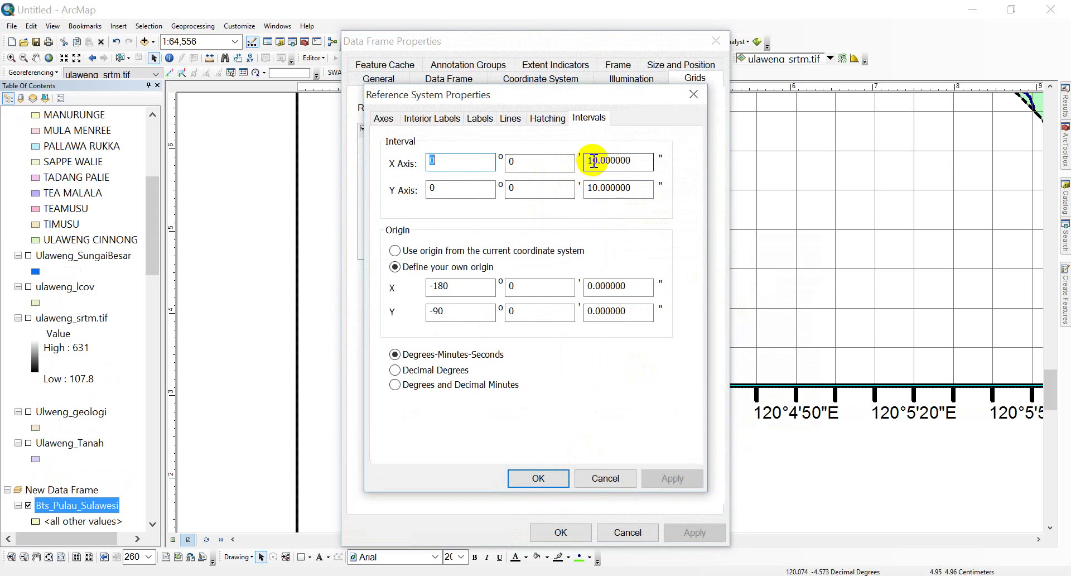
{"action": "type", "text": "1"}
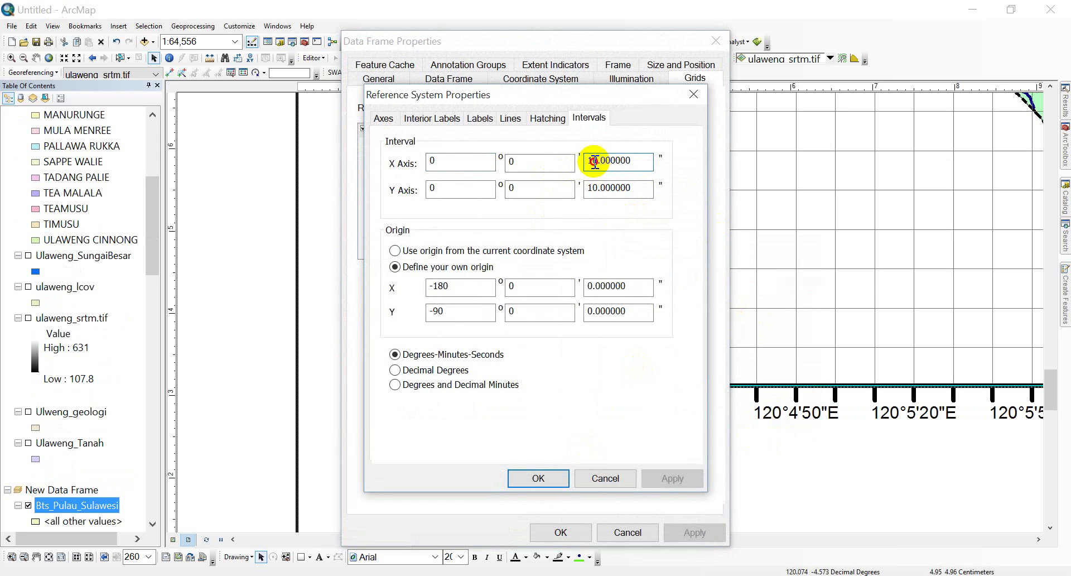
{"action": "left_click_drag", "start_coordinate": [590, 161], "coordinate": [575, 160]}
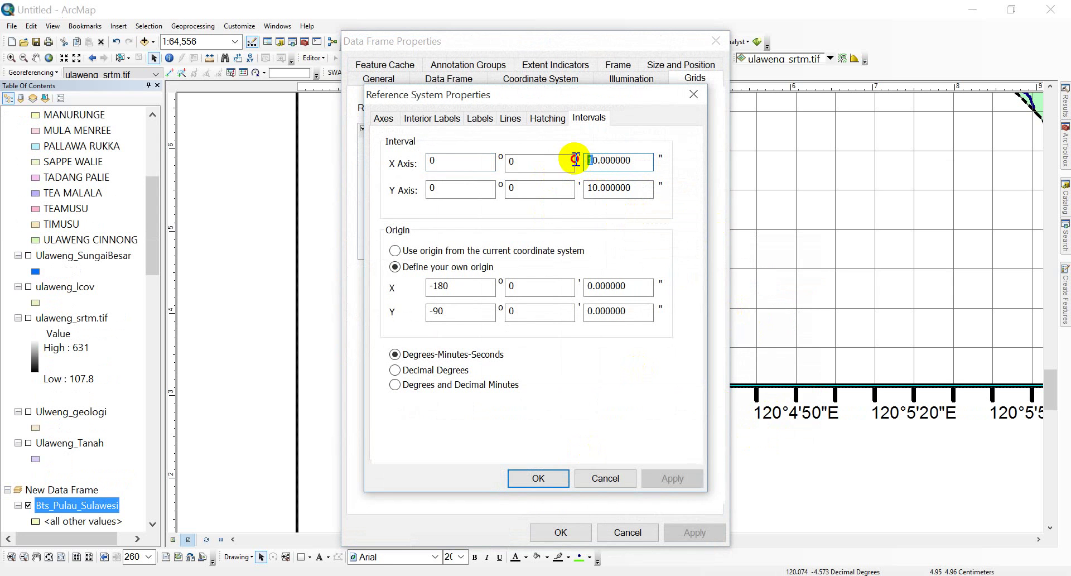
{"action": "type", "text": "3"}
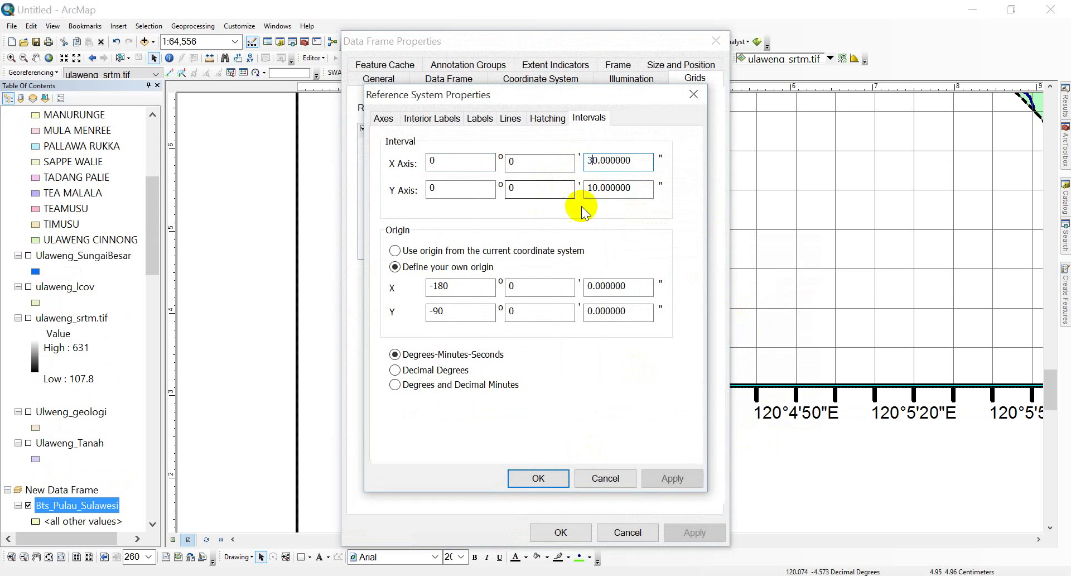
{"action": "left_click_drag", "start_coordinate": [593, 189], "coordinate": [577, 187]}
{"action": "type", "text": "3"}
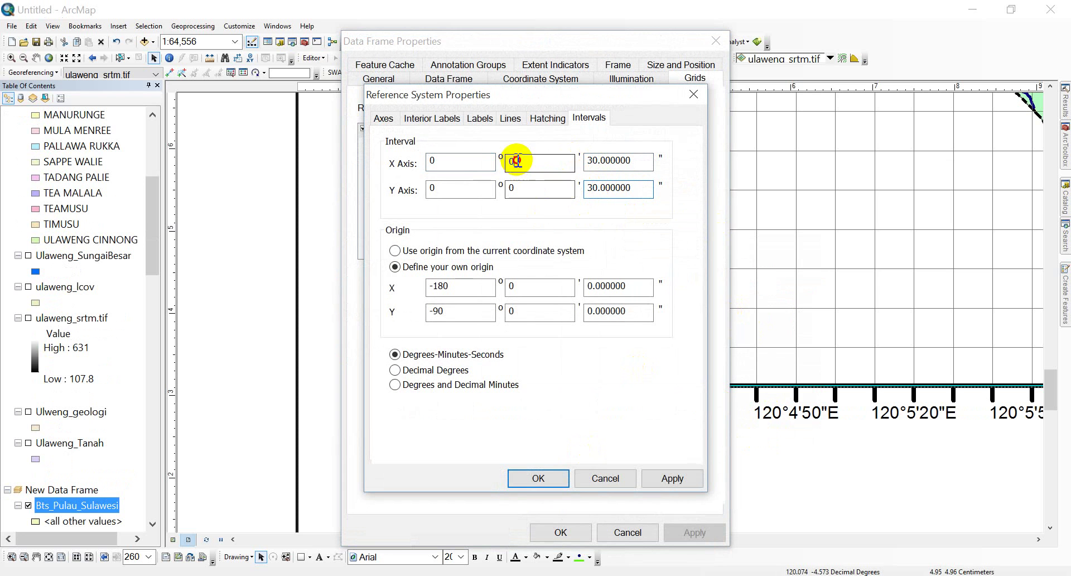
{"action": "left_click_drag", "start_coordinate": [521, 160], "coordinate": [508, 164]}
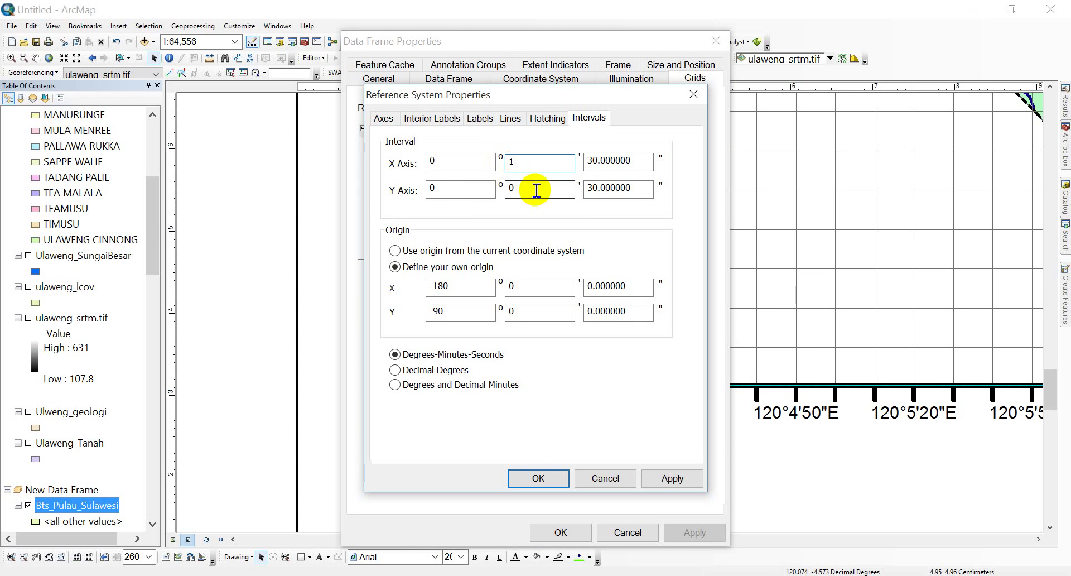
{"action": "left_click_drag", "start_coordinate": [534, 190], "coordinate": [512, 189]}
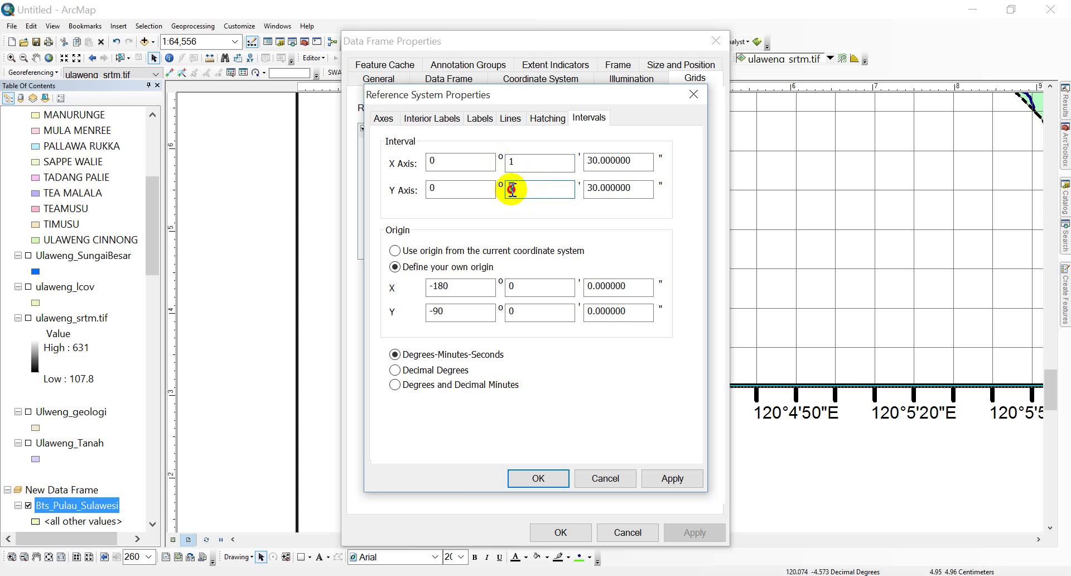
{"action": "type", "text": "1"}
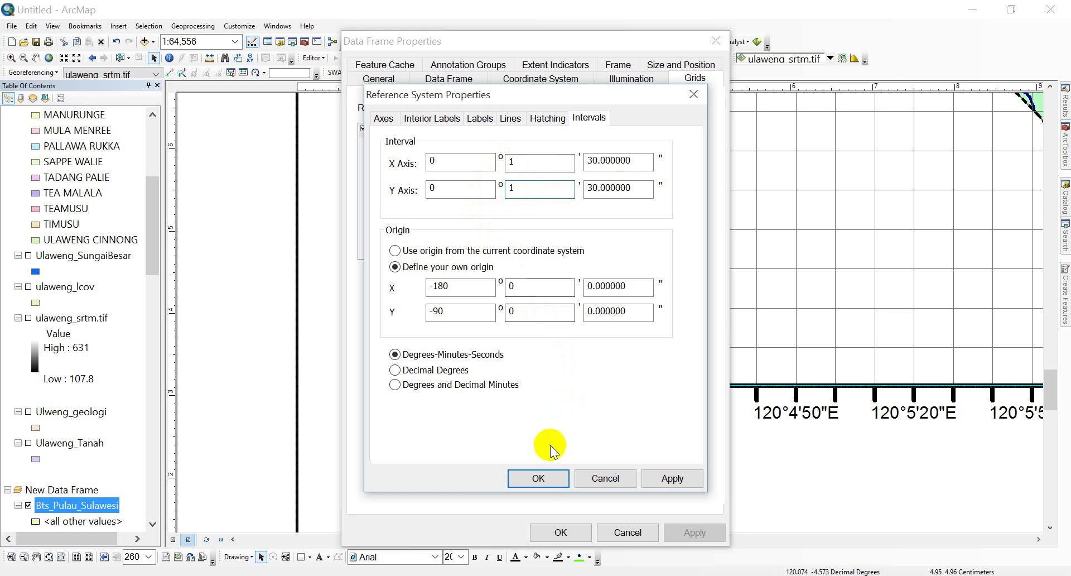
{"action": "left_click", "coordinate": [538, 479]}
{"action": "left_click", "coordinate": [560, 532]}
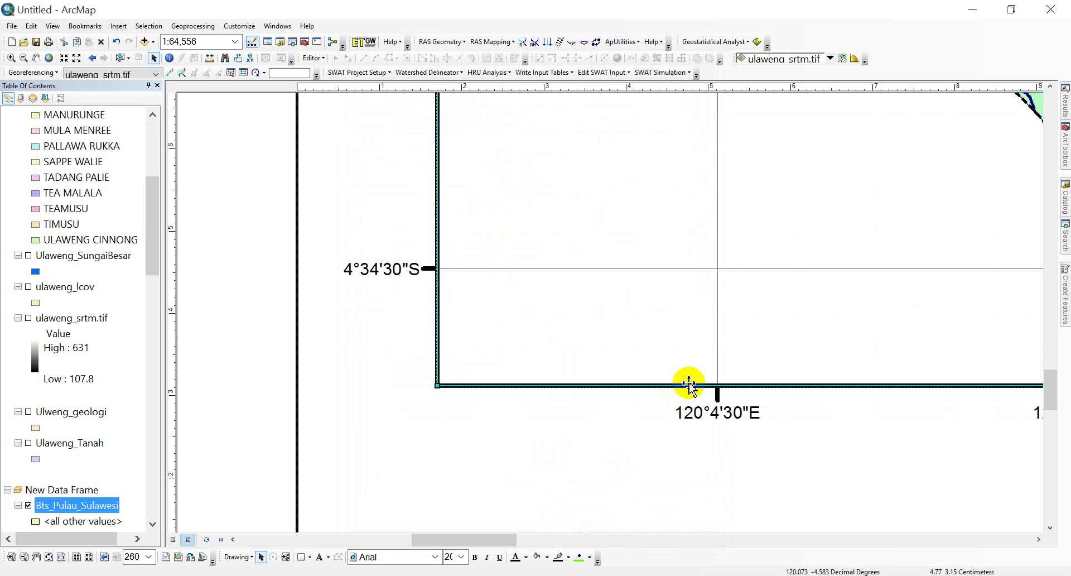
Change the color of the main map graticule's grid lines to light blue and apply the change to the data frame
{"action": "scroll", "coordinate": [689, 385], "scroll_direction": "down", "scroll_amount": 1}
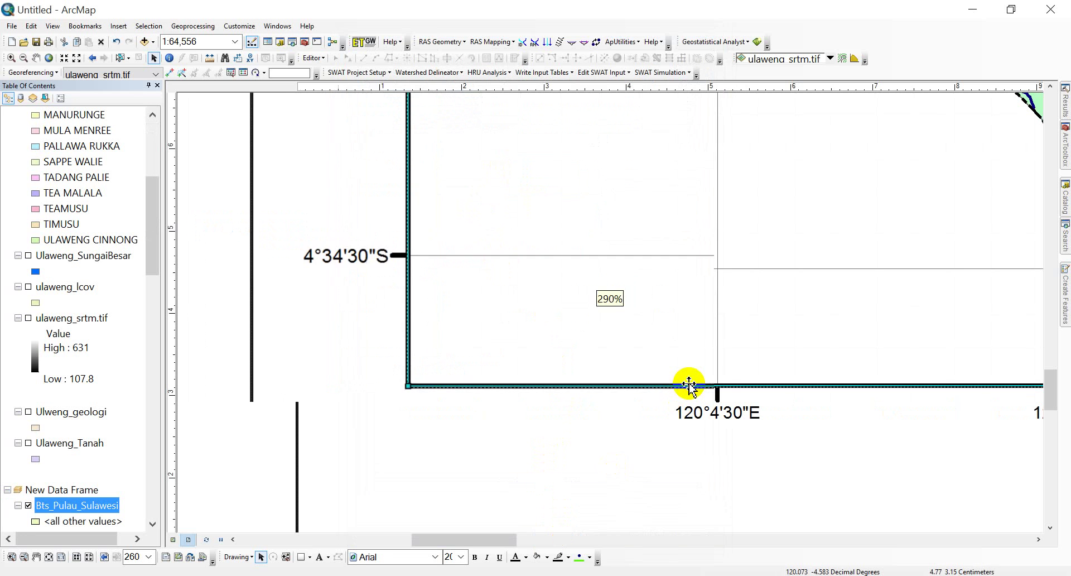
{"action": "scroll", "coordinate": [689, 385], "scroll_direction": "up", "scroll_amount": 5}
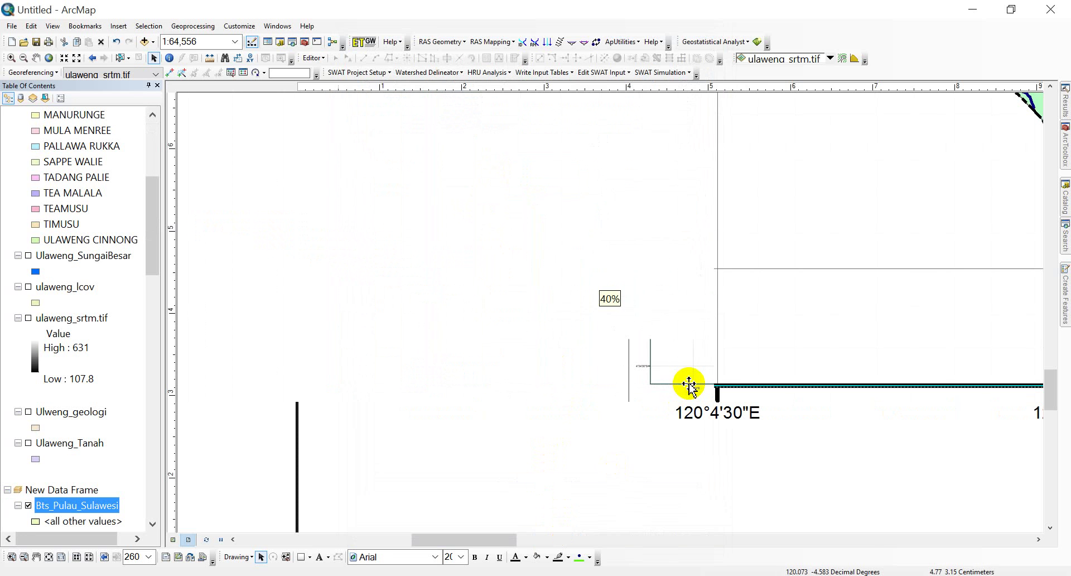
{"action": "scroll", "coordinate": [689, 386], "scroll_direction": "up", "scroll_amount": 1}
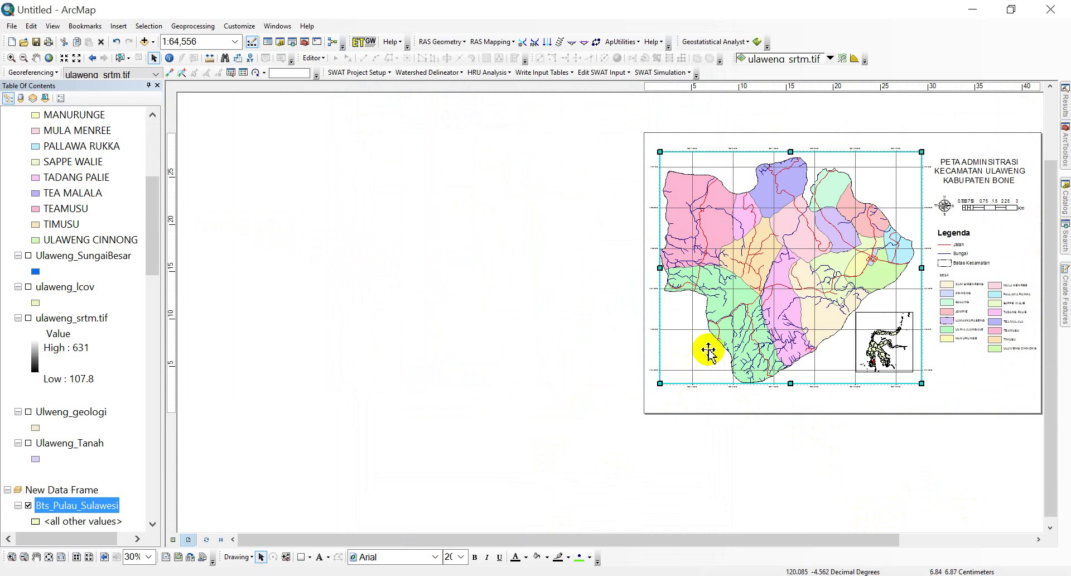
{"action": "right_click", "coordinate": [689, 355]}
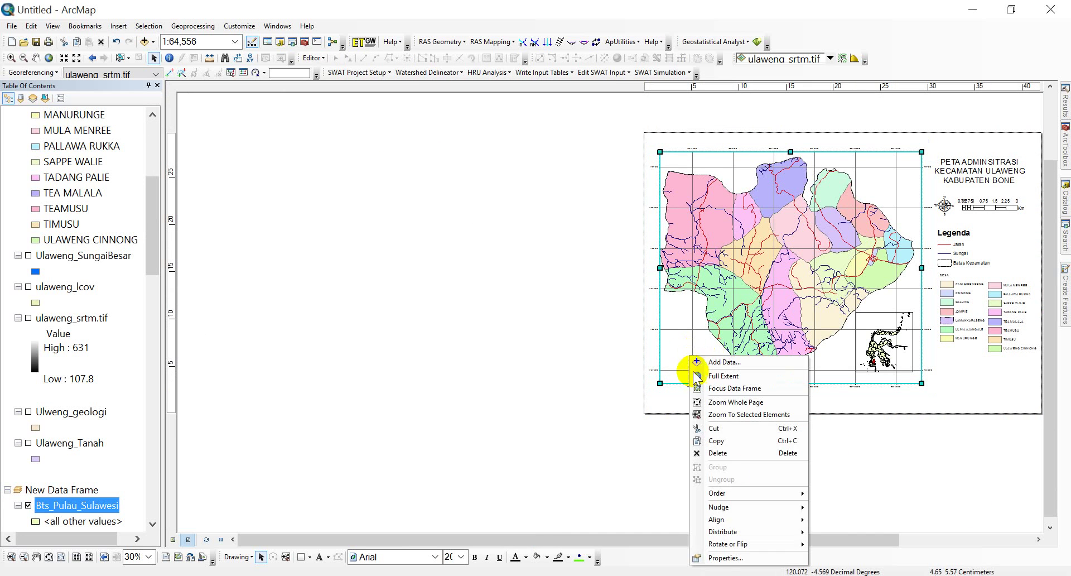
{"action": "left_click", "coordinate": [725, 557]}
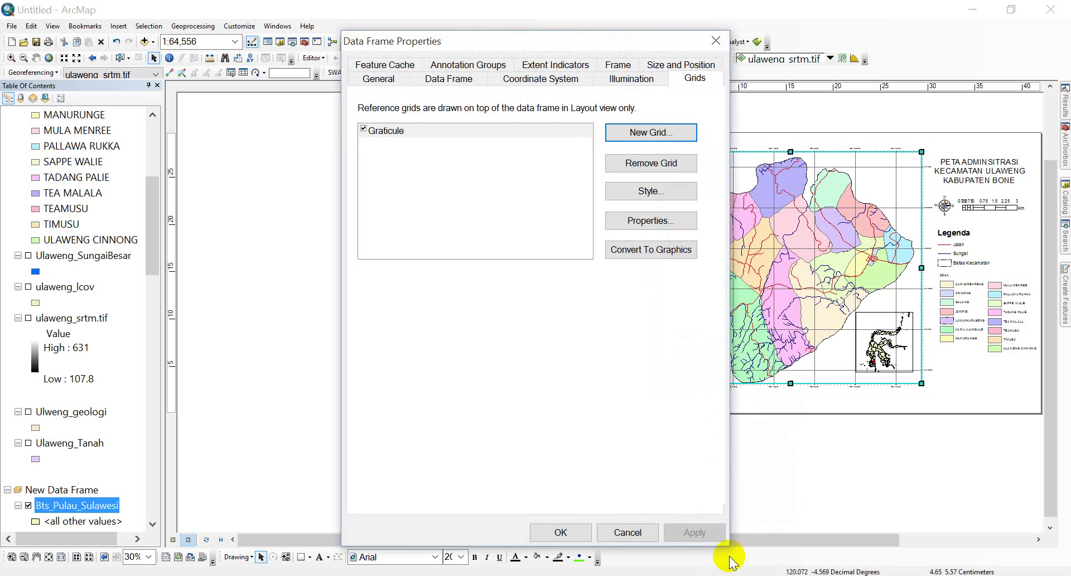
{"action": "left_click", "coordinate": [654, 223]}
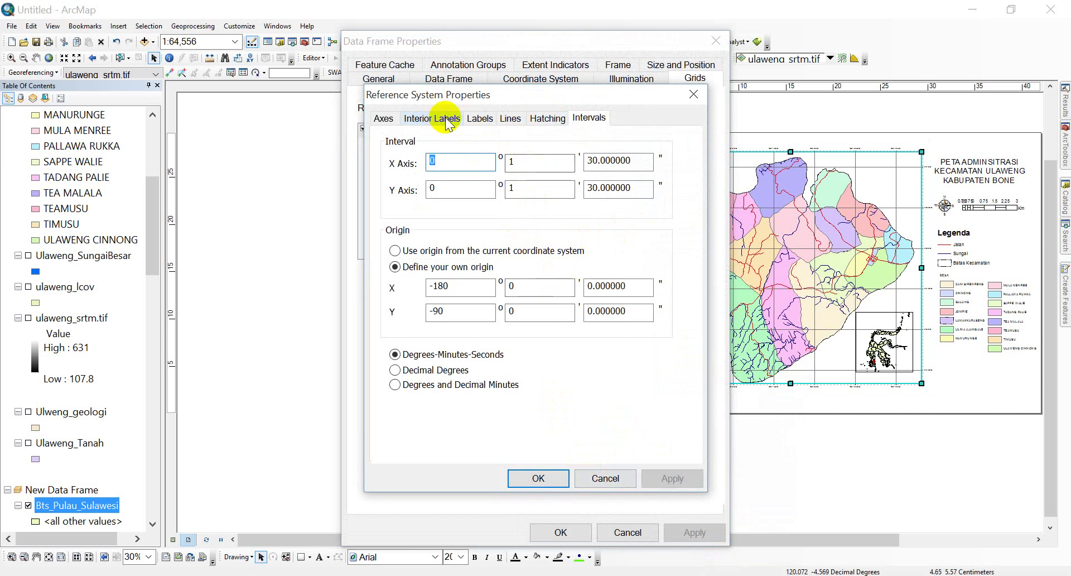
{"action": "left_click", "coordinate": [385, 120]}
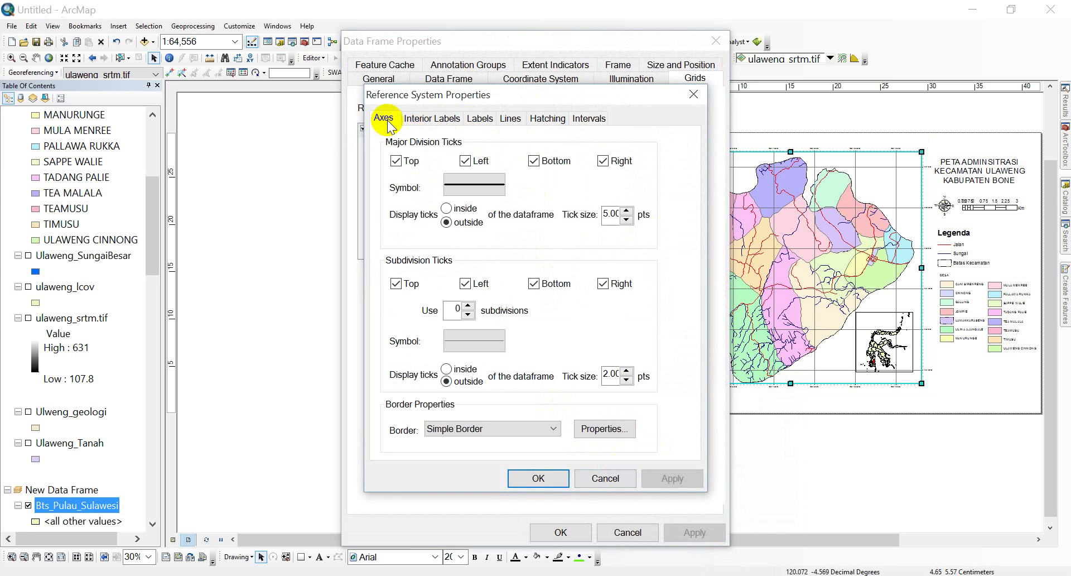
{"action": "left_click", "coordinate": [421, 118]}
{"action": "left_click", "coordinate": [494, 122]}
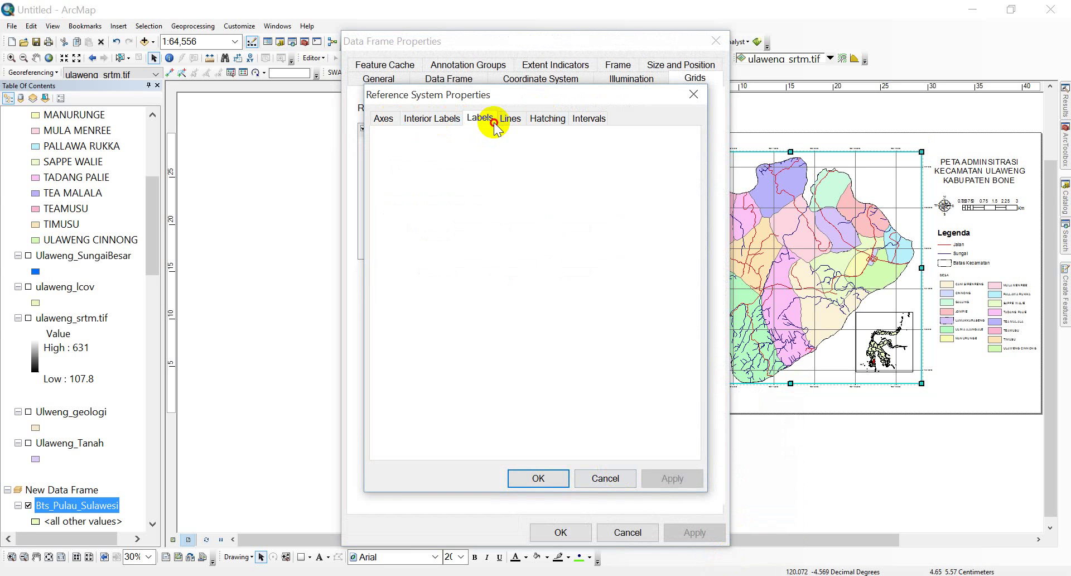
{"action": "left_click", "coordinate": [503, 123]}
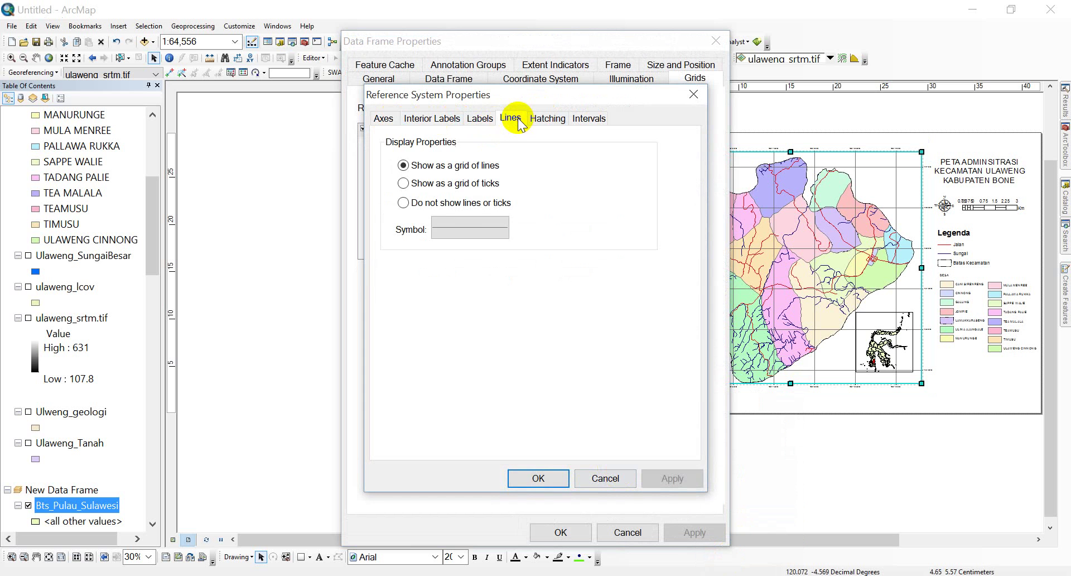
{"action": "left_click", "coordinate": [470, 224]}
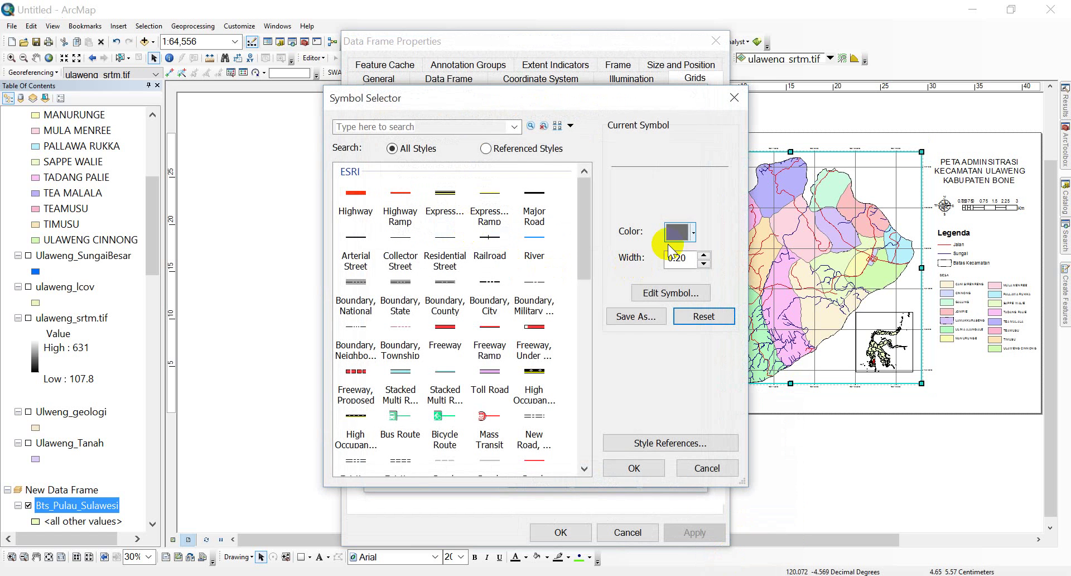
{"action": "left_click", "coordinate": [681, 233]}
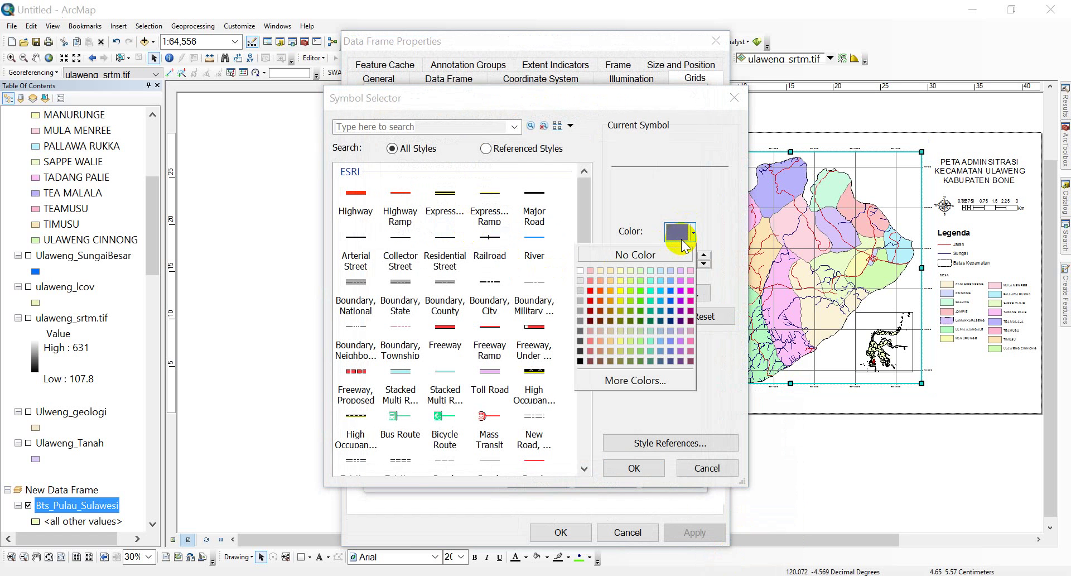
{"action": "left_click", "coordinate": [666, 282]}
{"action": "left_click", "coordinate": [635, 468]}
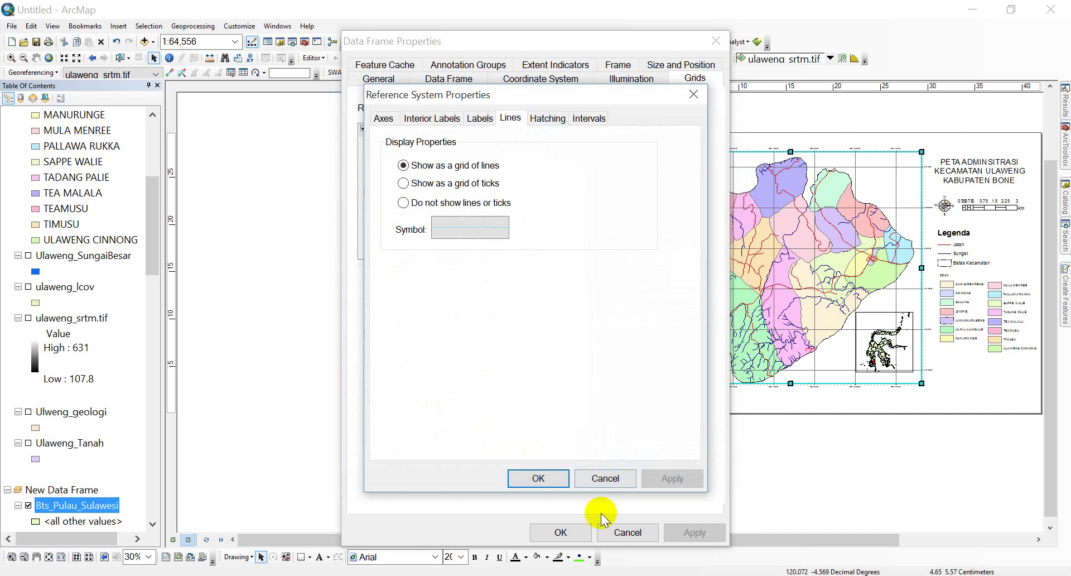
{"action": "left_click", "coordinate": [539, 479]}
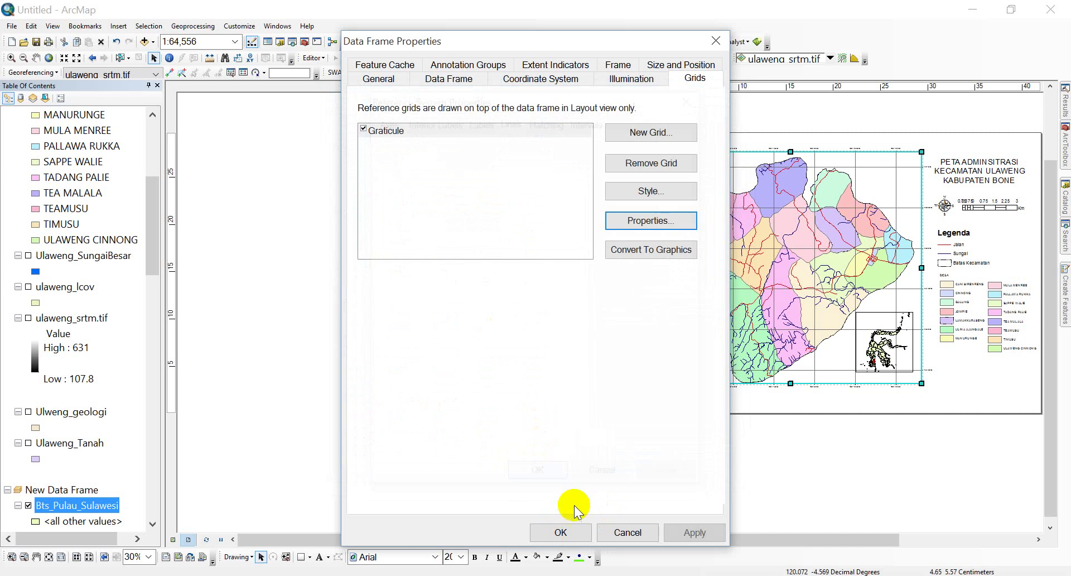
{"action": "left_click", "coordinate": [560, 533]}
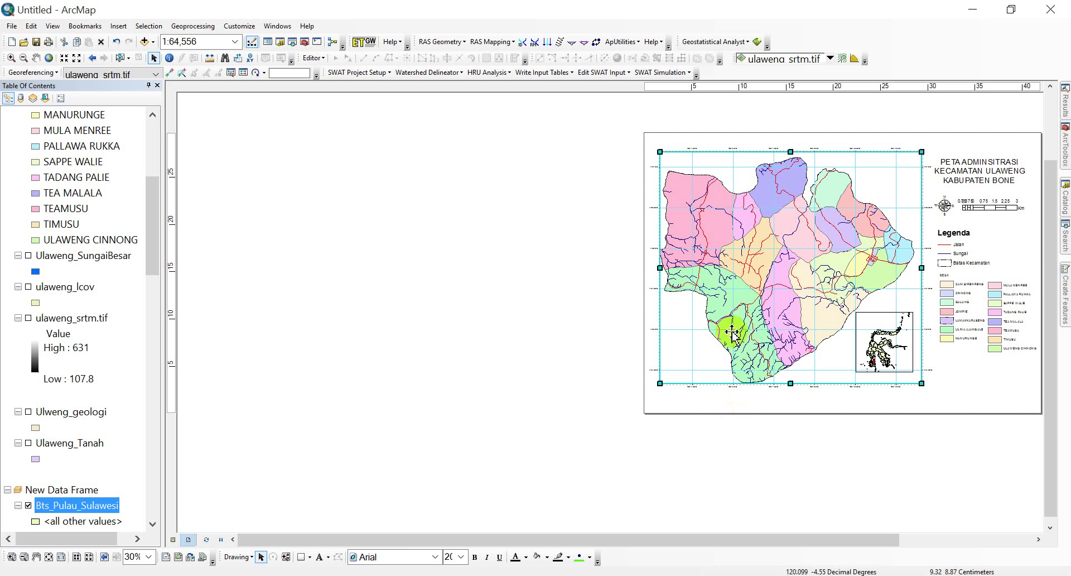
Add a measured grid with grid lines, labels and major and minor division ticks to the main map, keeping the wizard's defaults, and inspect its corner labels
{"action": "right_click", "coordinate": [732, 217]}
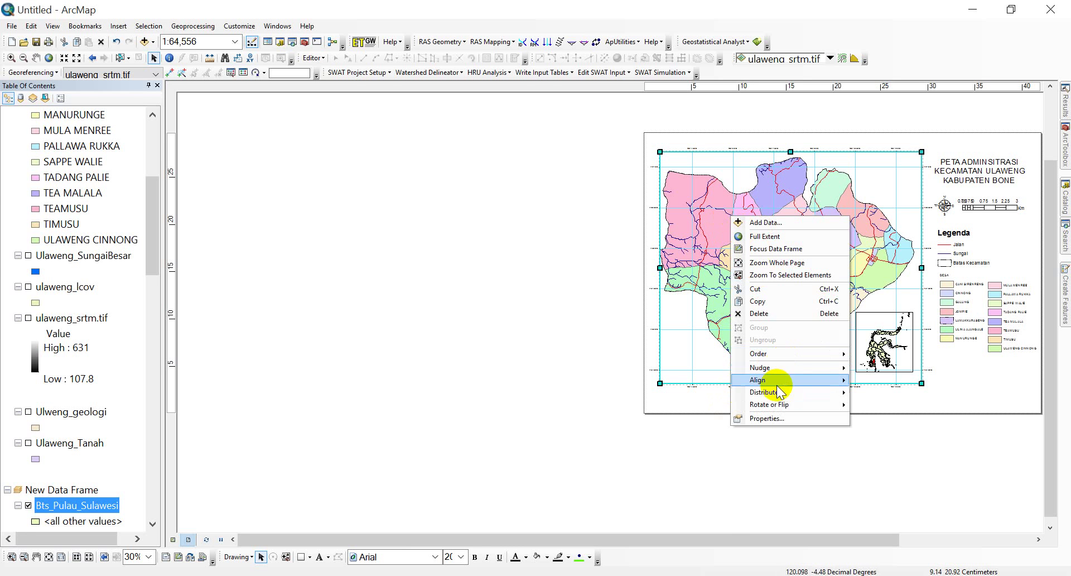
{"action": "left_click", "coordinate": [770, 419]}
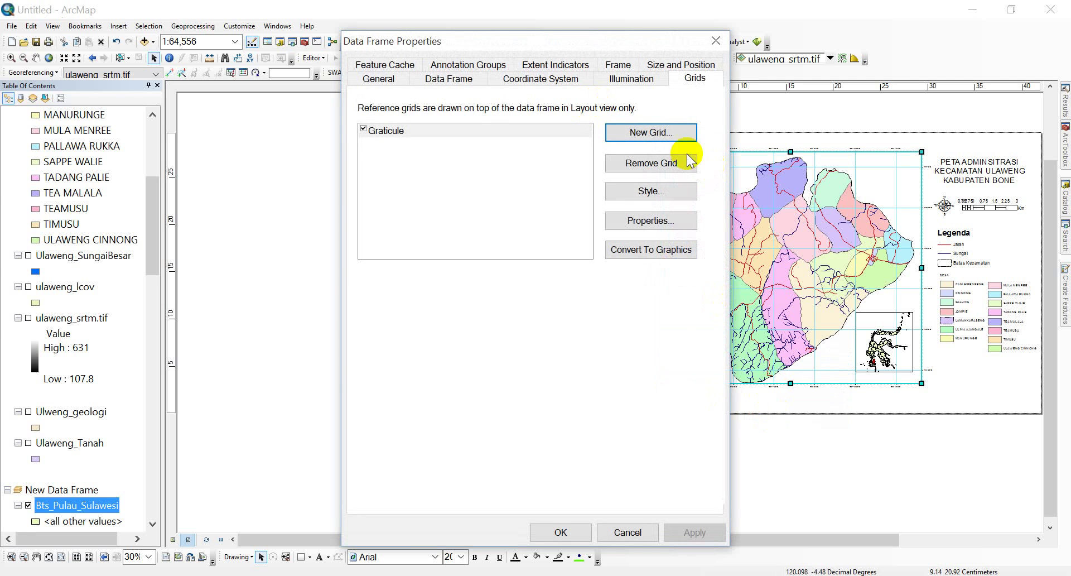
{"action": "left_click", "coordinate": [668, 138]}
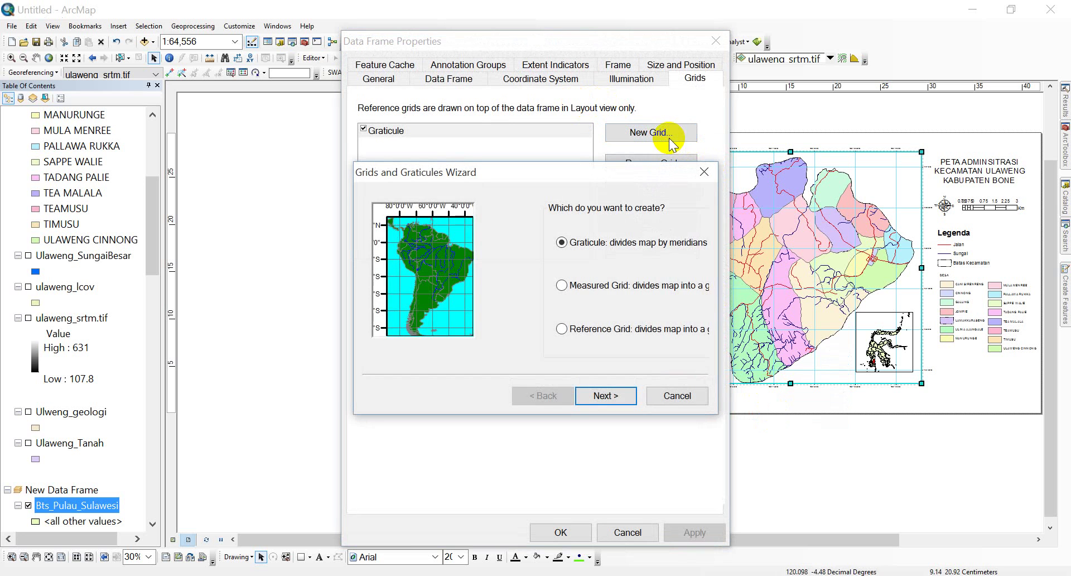
{"action": "left_click", "coordinate": [563, 286]}
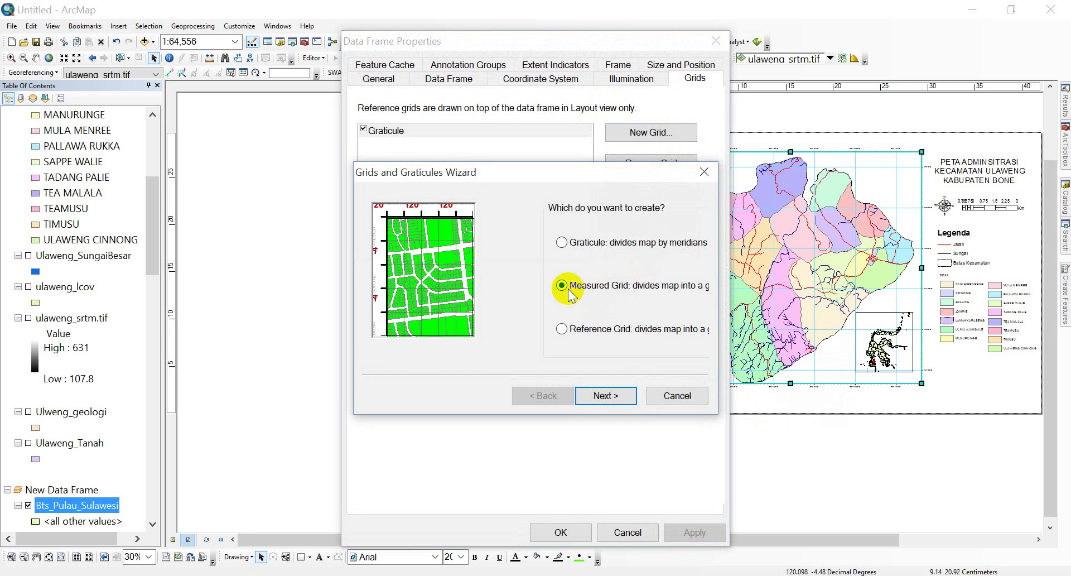
{"action": "left_click", "coordinate": [613, 398]}
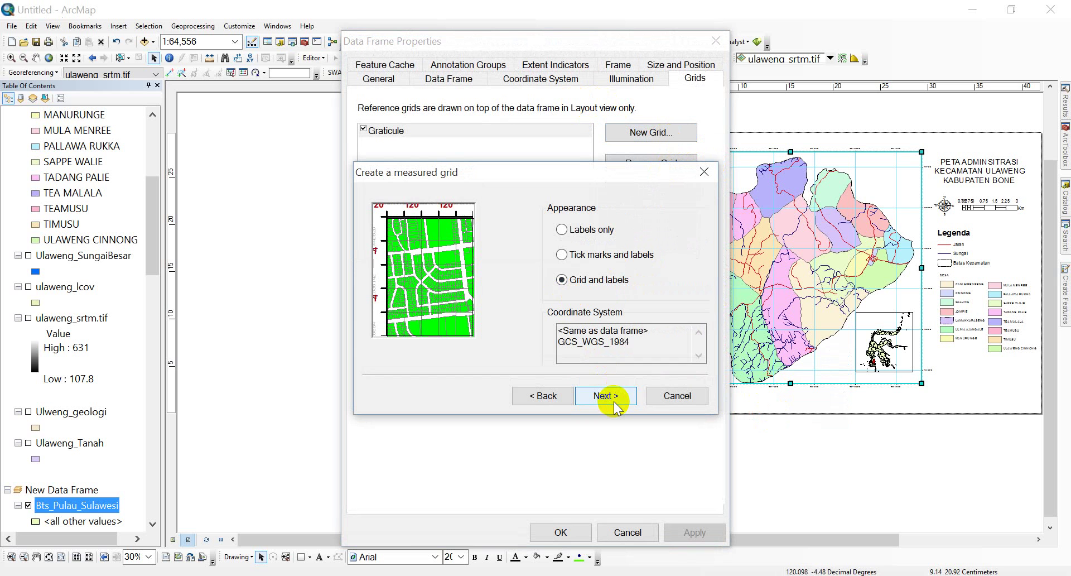
{"action": "left_click", "coordinate": [615, 398]}
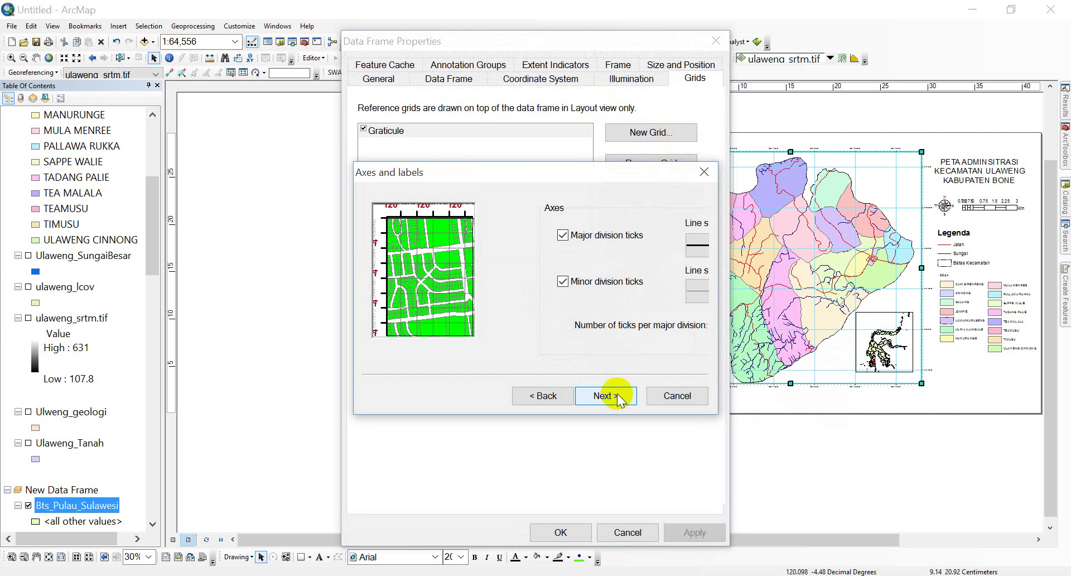
{"action": "left_click", "coordinate": [618, 398]}
{"action": "left_click", "coordinate": [618, 397]}
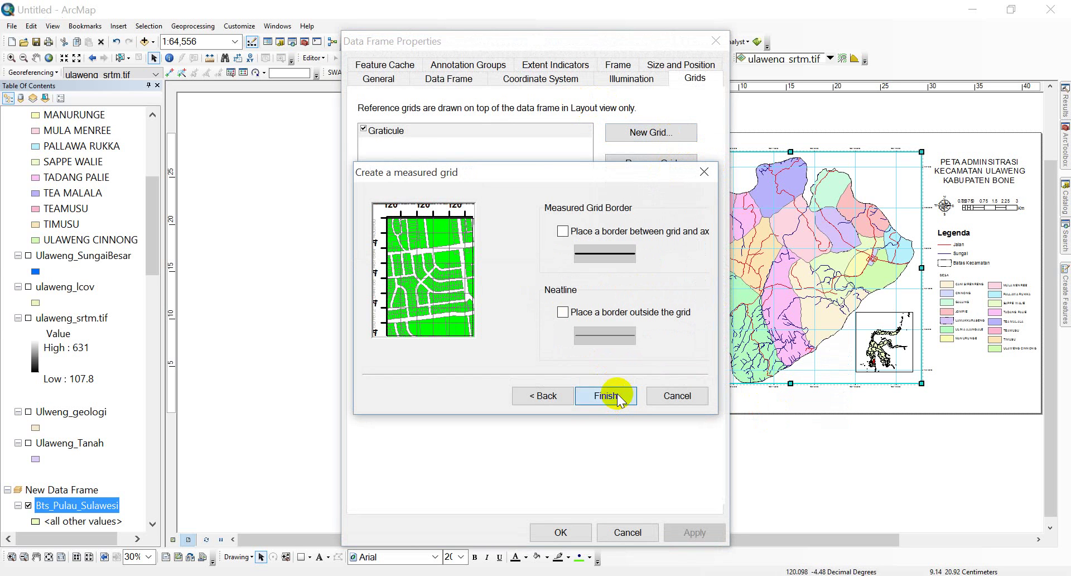
{"action": "left_click", "coordinate": [580, 536]}
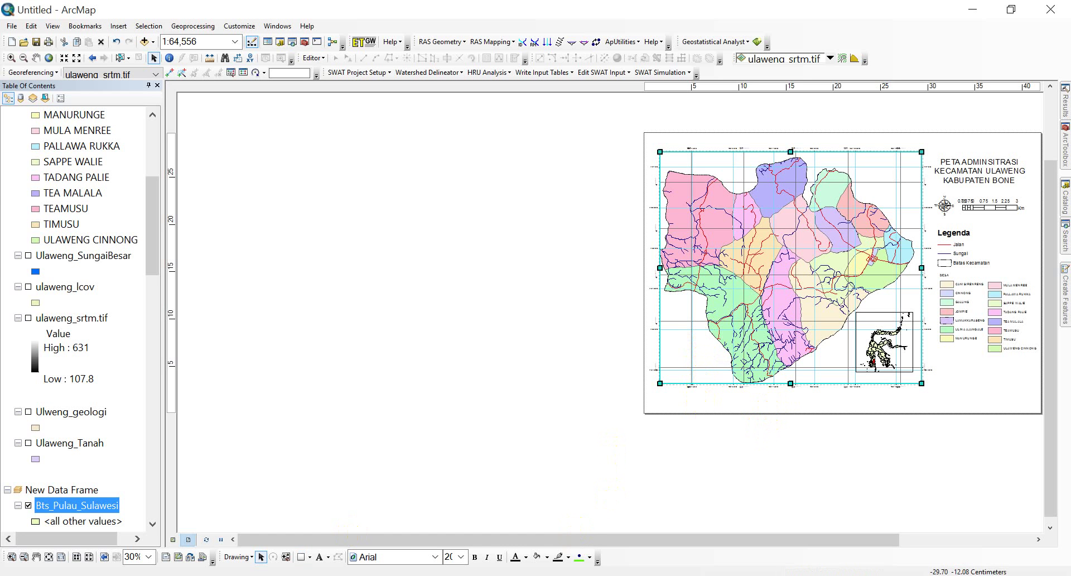
{"action": "left_click", "coordinate": [11, 557]}
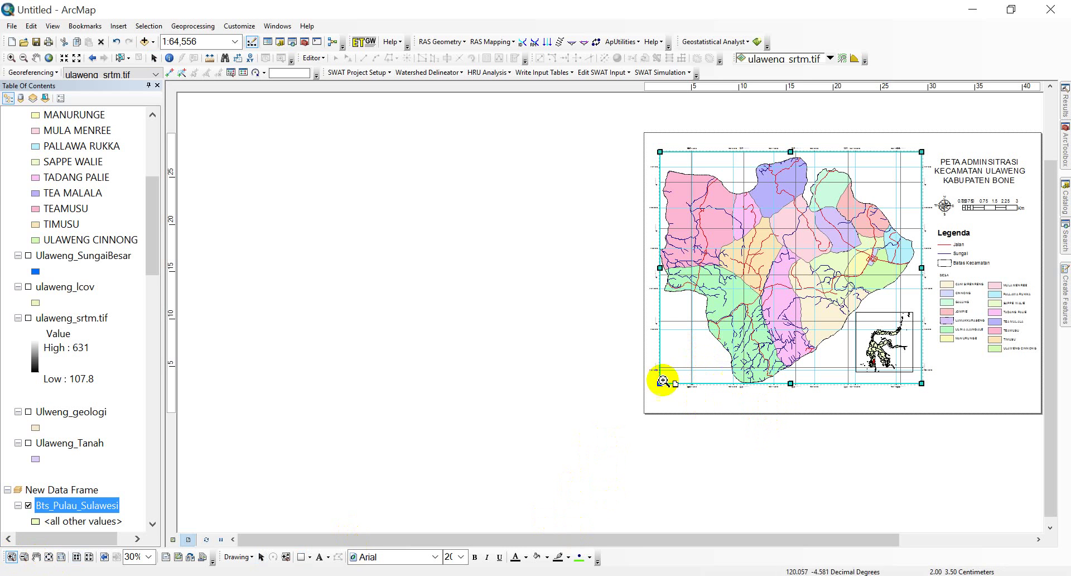
{"action": "left_click_drag", "start_coordinate": [640, 407], "coordinate": [737, 329]}
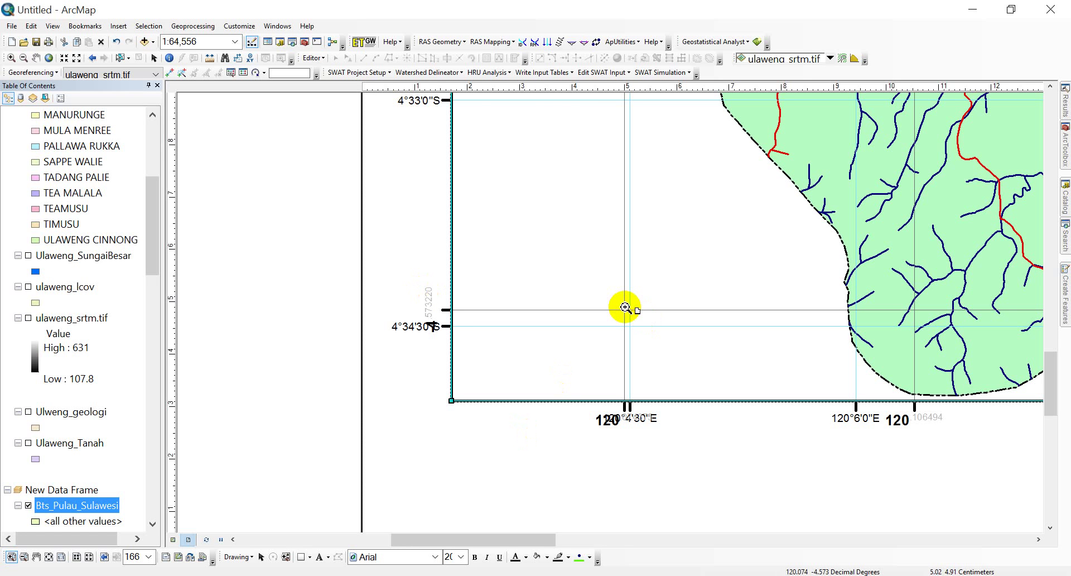
Move the Sulawesi locator inset off the main map into the empty area outside the layout page
{"action": "left_click", "coordinate": [49, 557]}
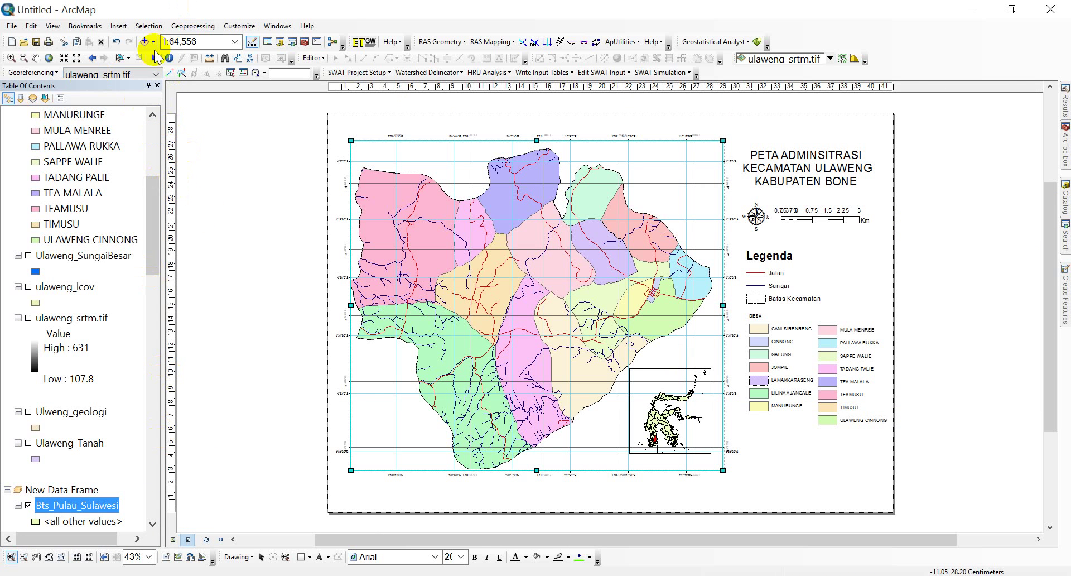
{"action": "left_click", "coordinate": [238, 251]}
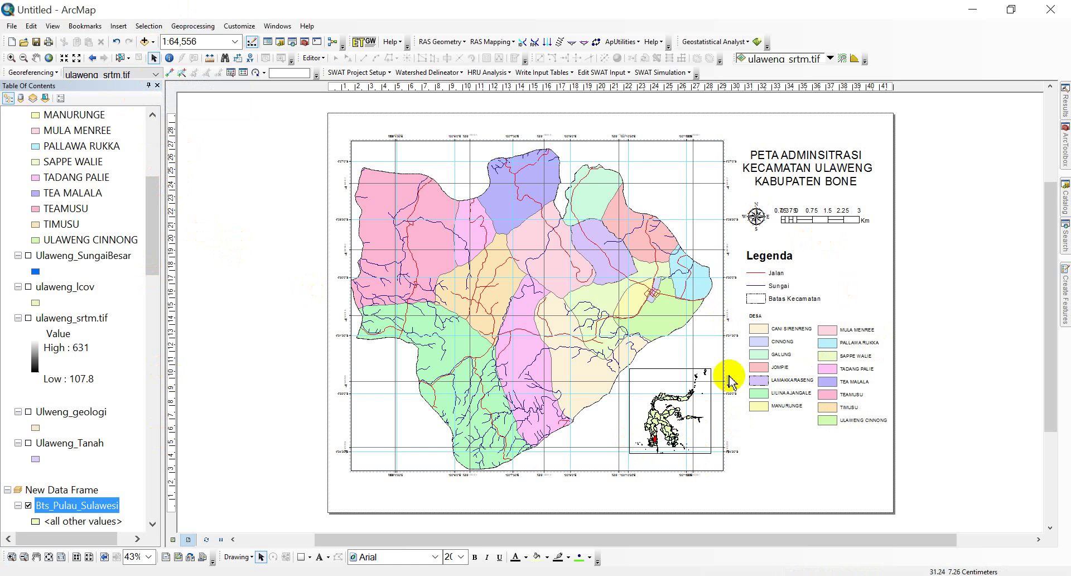
{"action": "left_click", "coordinate": [681, 406]}
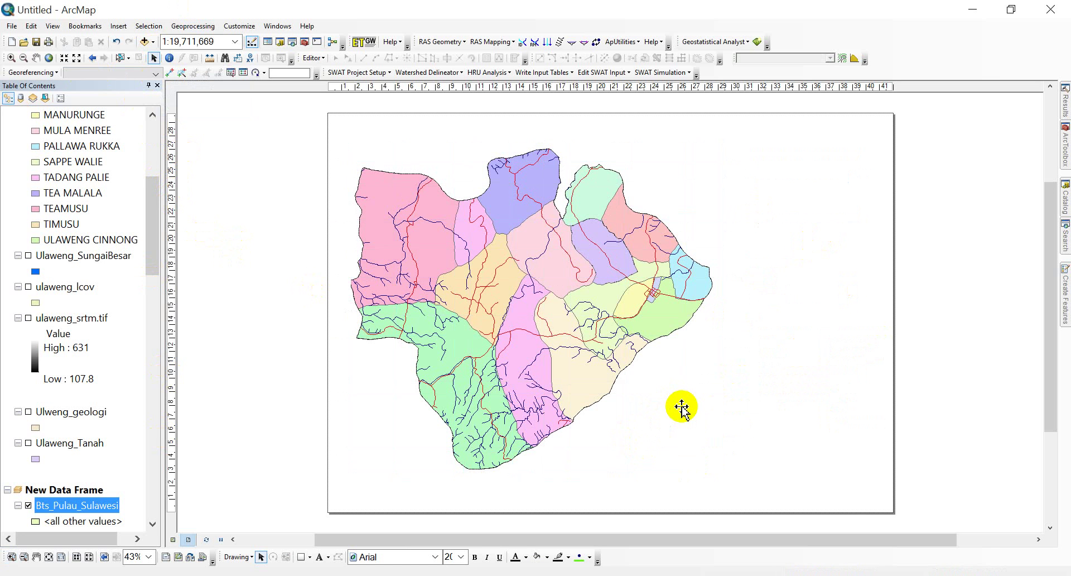
{"action": "left_click_drag", "start_coordinate": [673, 418], "coordinate": [230, 367]}
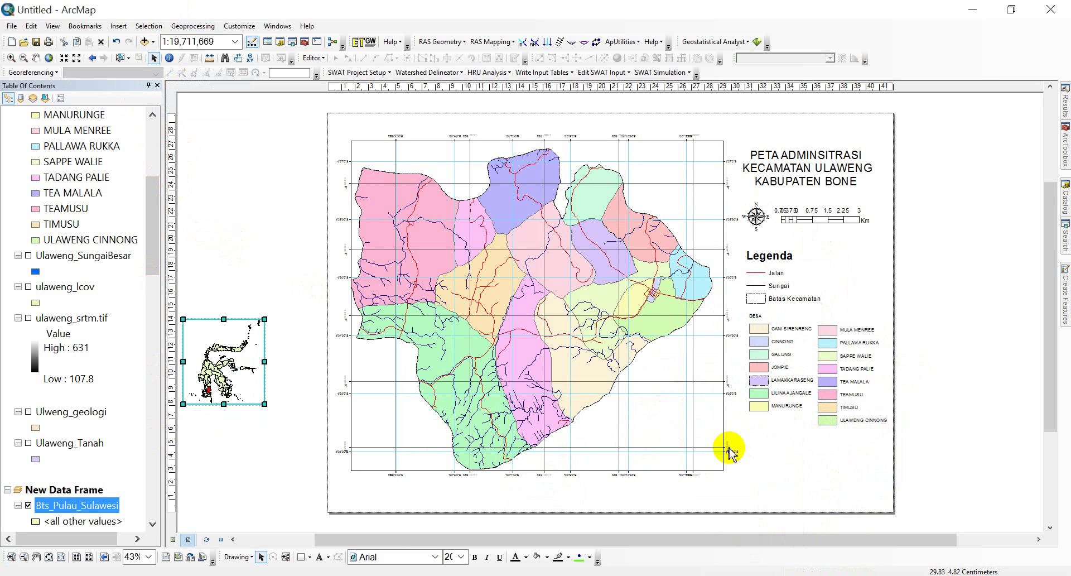
Group the village color patches and names in the legend and set their font size to 7
{"action": "left_click_drag", "start_coordinate": [733, 439], "coordinate": [956, 322]}
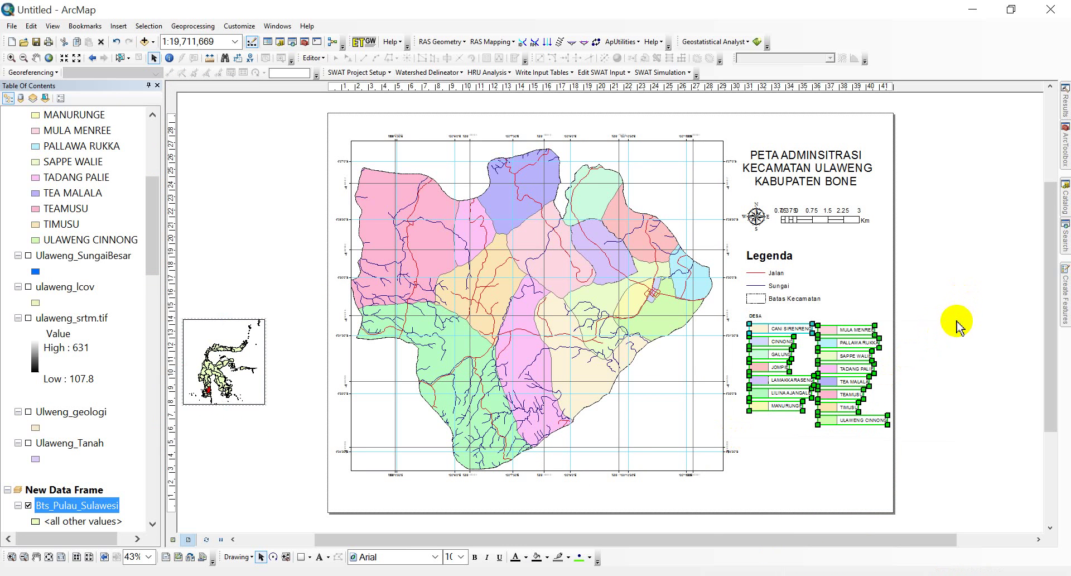
{"action": "right_click", "coordinate": [861, 331]}
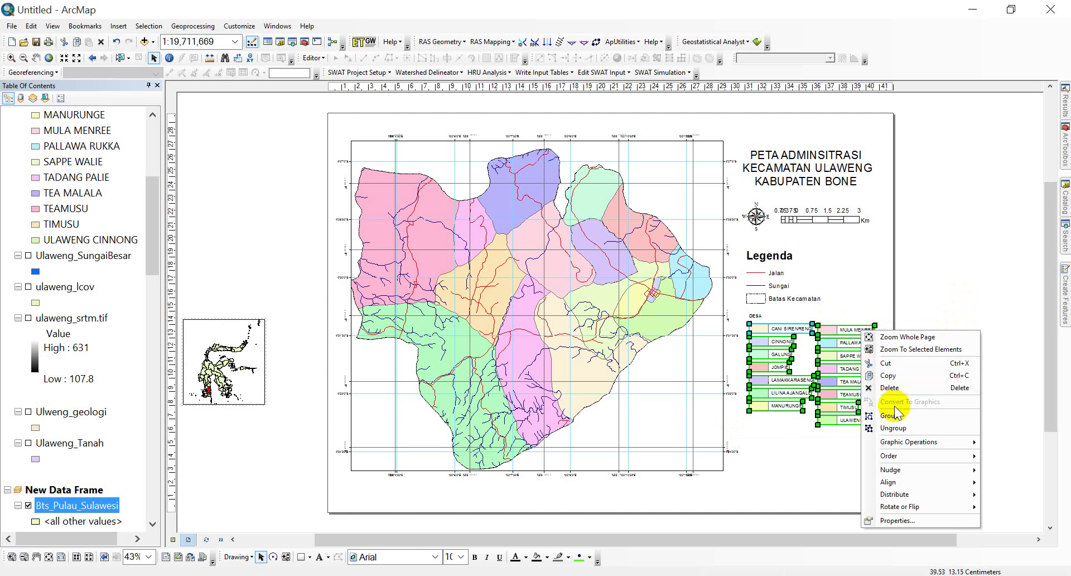
{"action": "left_click", "coordinate": [906, 416]}
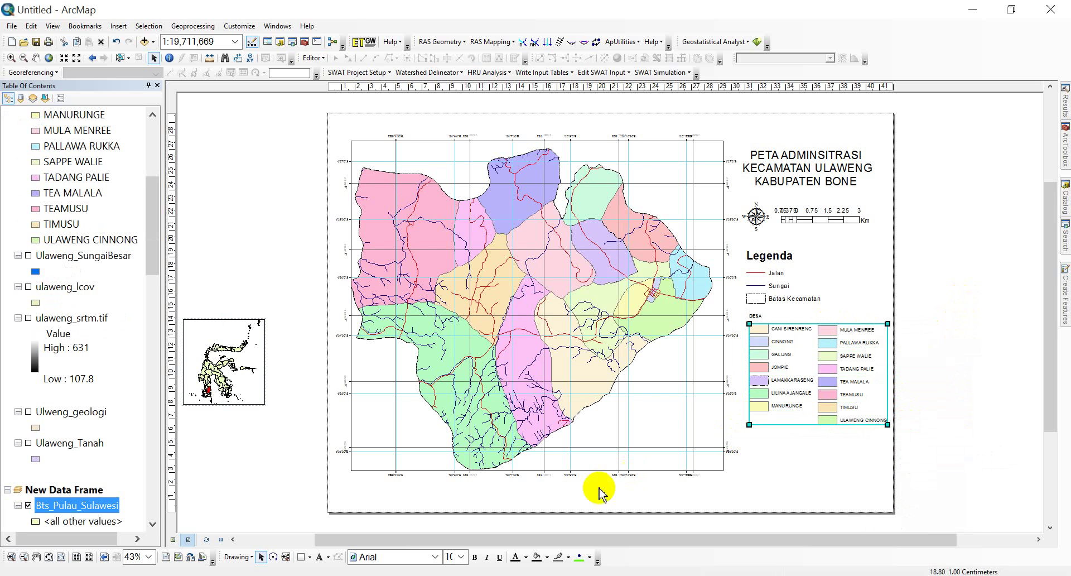
{"action": "left_click", "coordinate": [461, 556]}
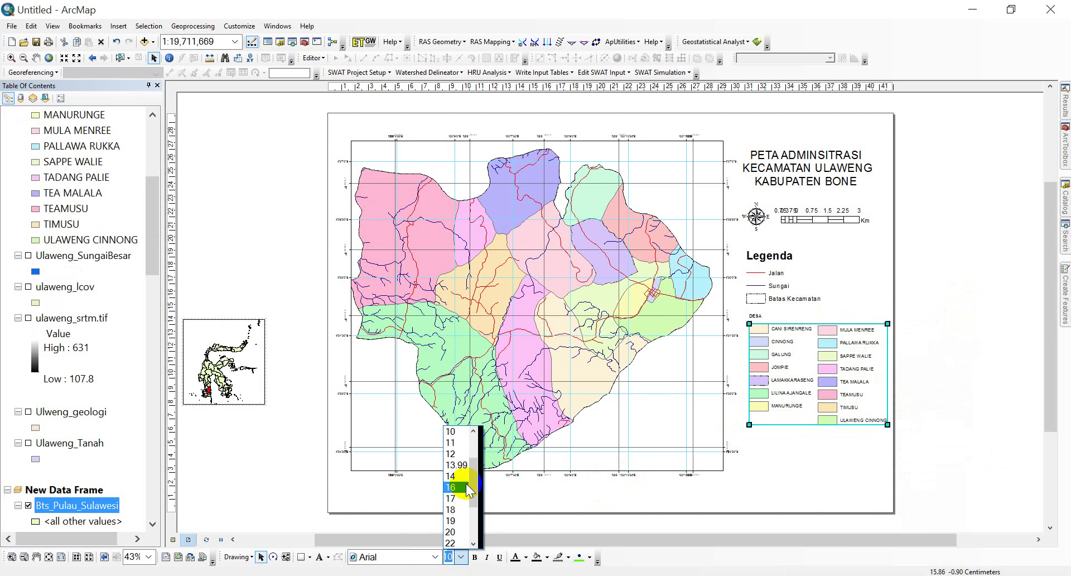
{"action": "left_click", "coordinate": [449, 432]}
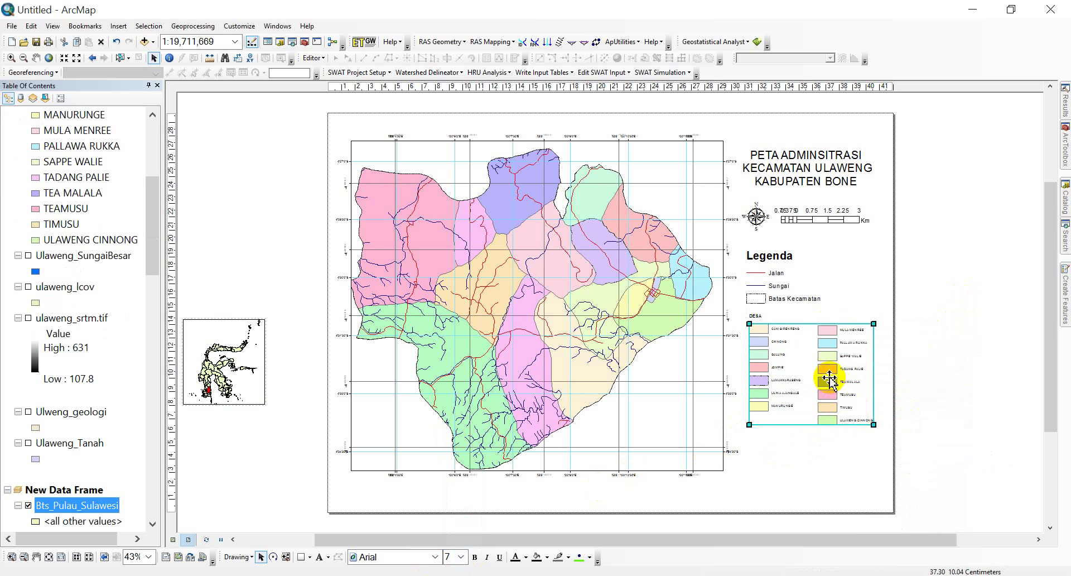
Shift the map title, north arrow, scale bar and all legend elements together slightly upward on the page
{"action": "left_click", "coordinate": [785, 154]}
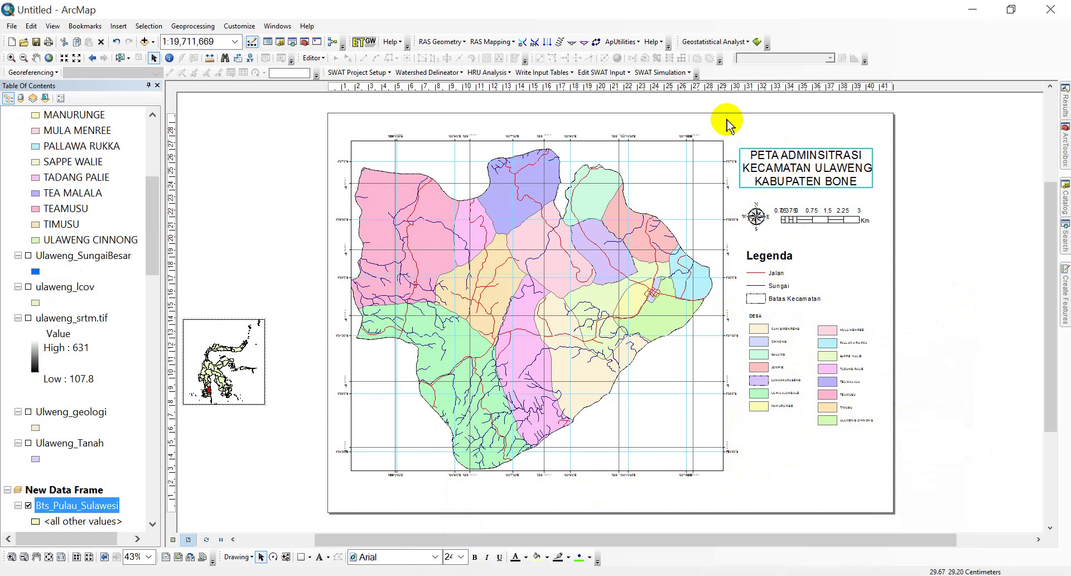
{"action": "left_click_drag", "start_coordinate": [735, 195], "coordinate": [908, 464]}
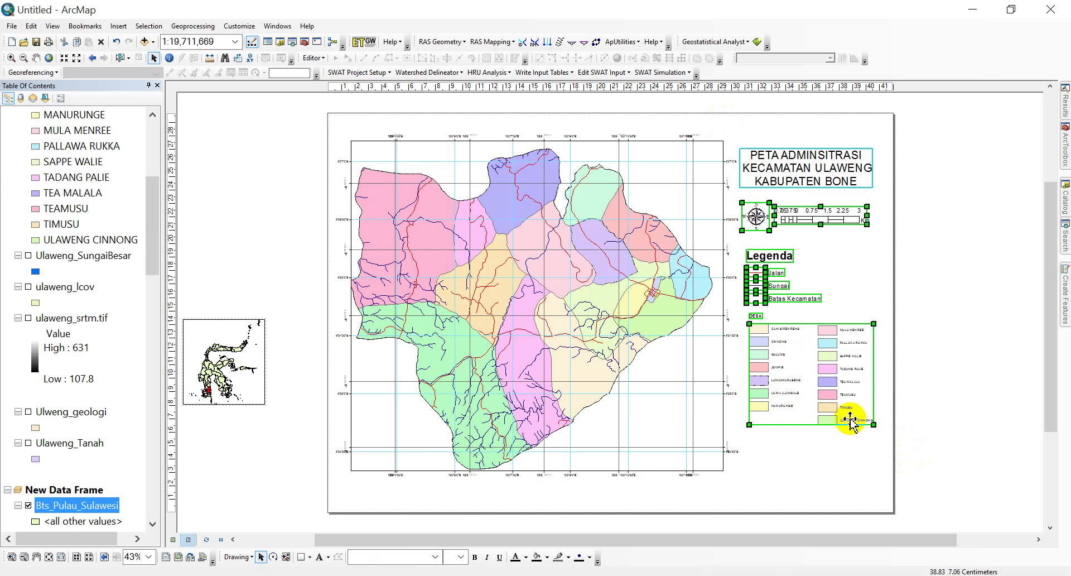
{"action": "key", "text": "Escape"}
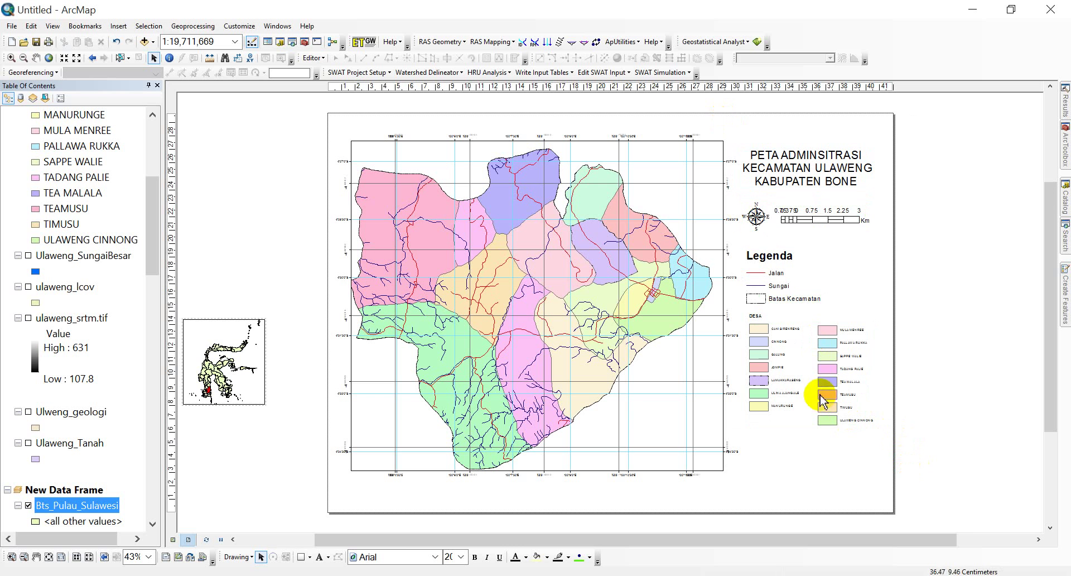
{"action": "left_click_drag", "start_coordinate": [705, 122], "coordinate": [938, 443]}
{"action": "mouse_move", "coordinate": [843, 394]}
{"action": "left_mouse_down"}
{"action": "mouse_move", "coordinate": [841, 371]}
{"action": "mouse_move", "coordinate": [840, 391]}
{"action": "left_mouse_up"}
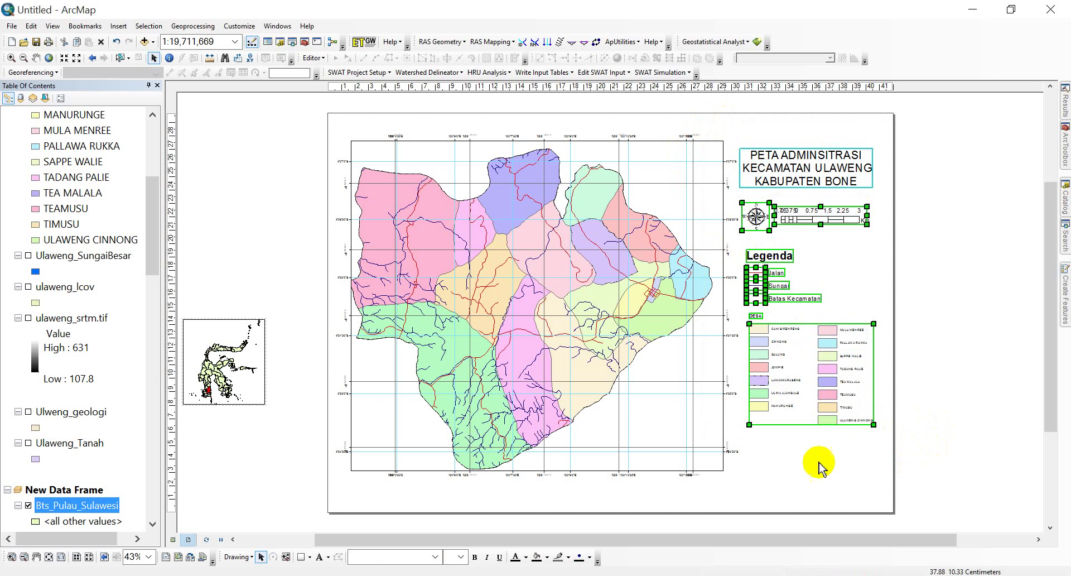
Shrink the Sulawesi locator inset frame and place it on the page directly below the village legend
{"action": "left_click", "coordinate": [229, 362]}
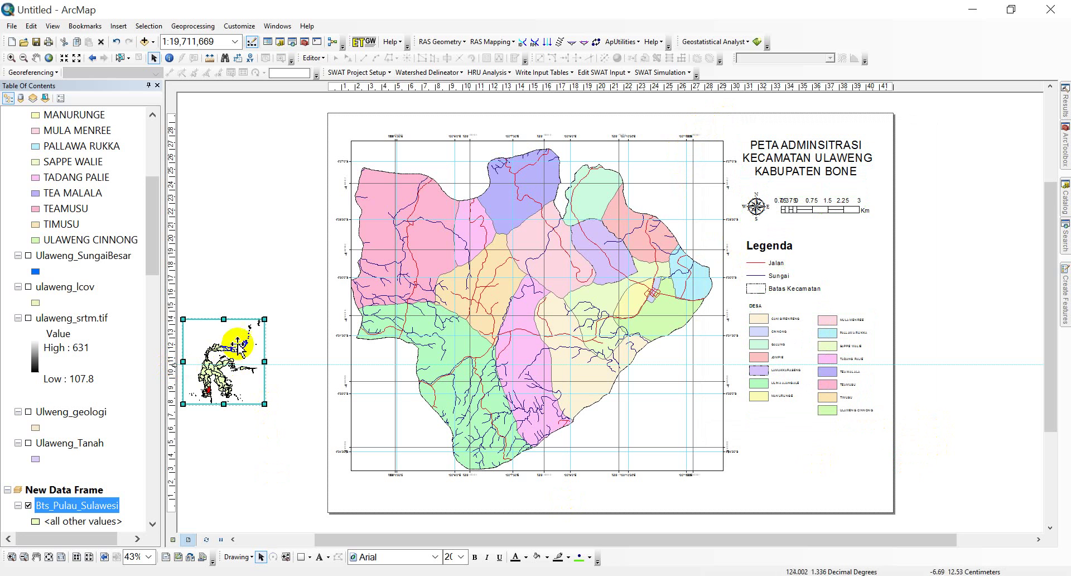
{"action": "left_click_drag", "start_coordinate": [263, 319], "coordinate": [790, 447]}
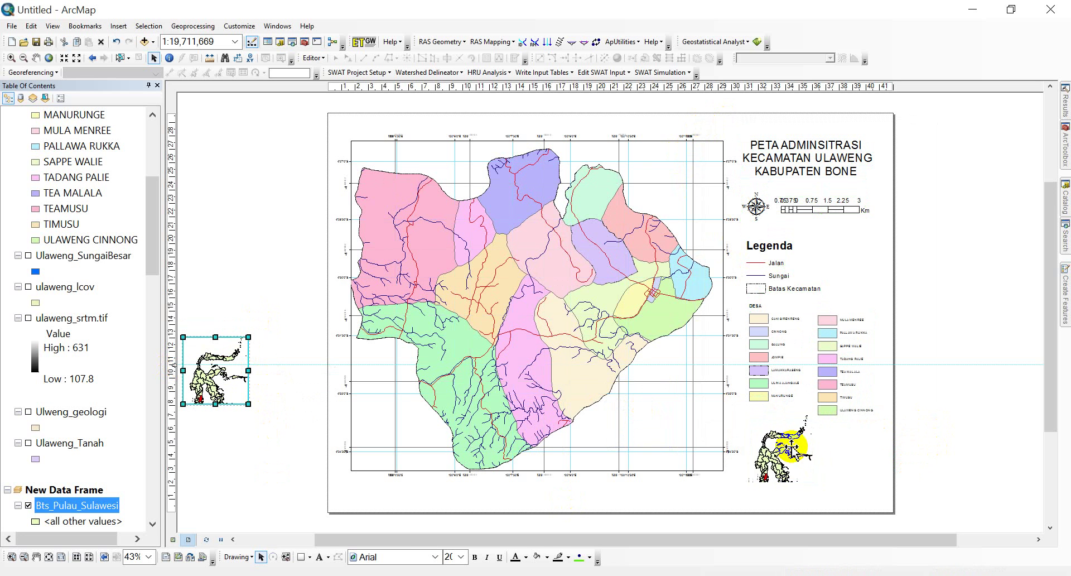
{"action": "left_click", "coordinate": [956, 437]}
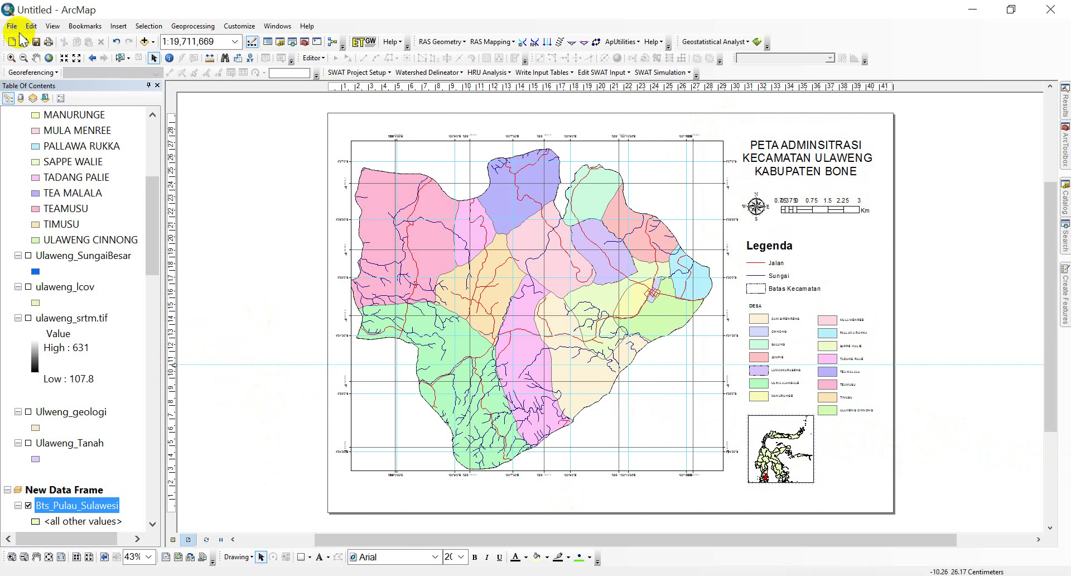
Save the map document as petaAdmiUlaweng in the DtSig folder on drive D
{"action": "left_click", "coordinate": [12, 26]}
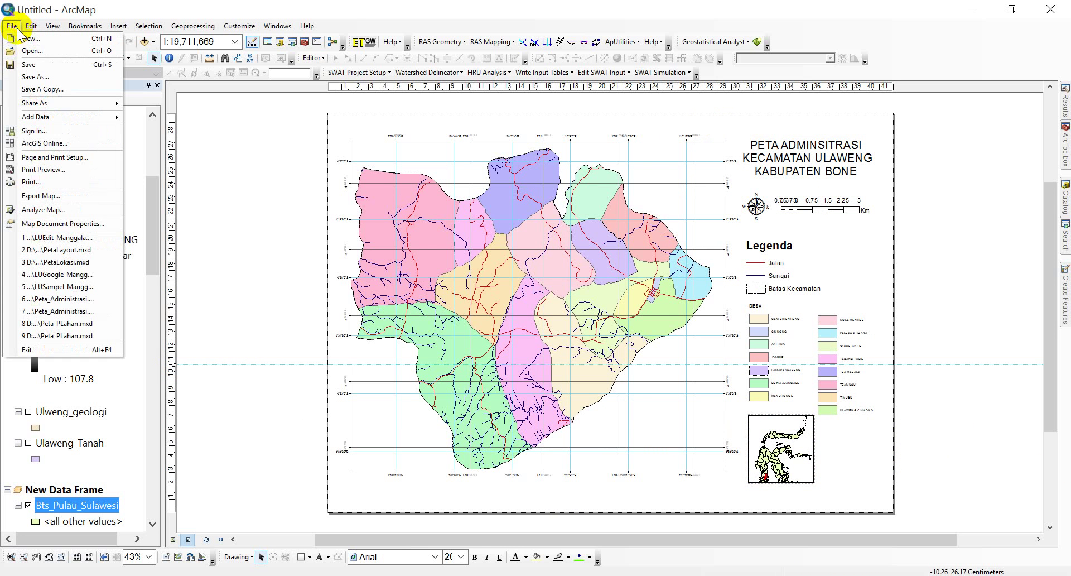
{"action": "left_click", "coordinate": [56, 82]}
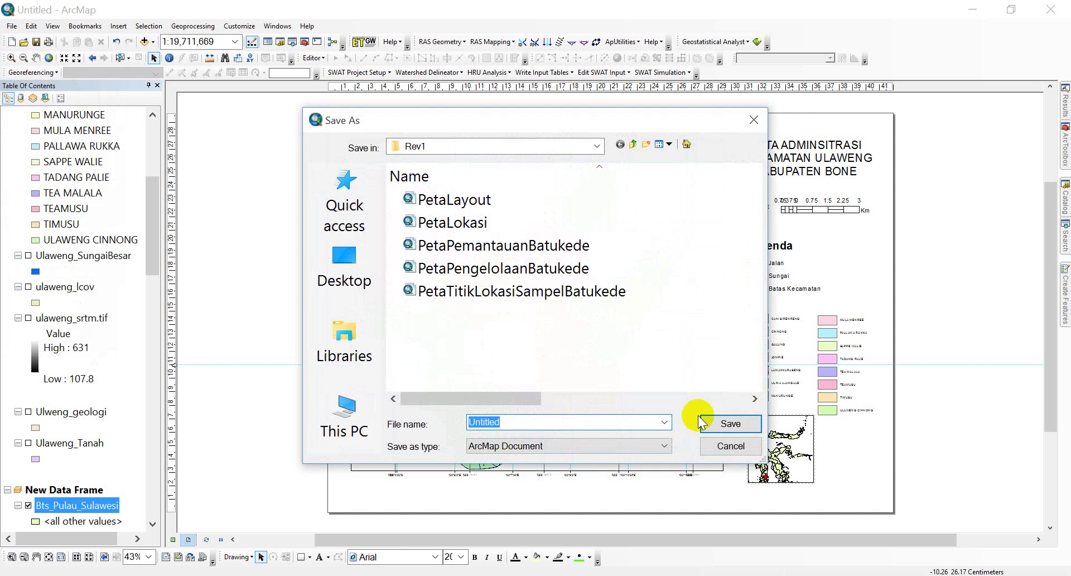
{"action": "left_click", "coordinate": [497, 142]}
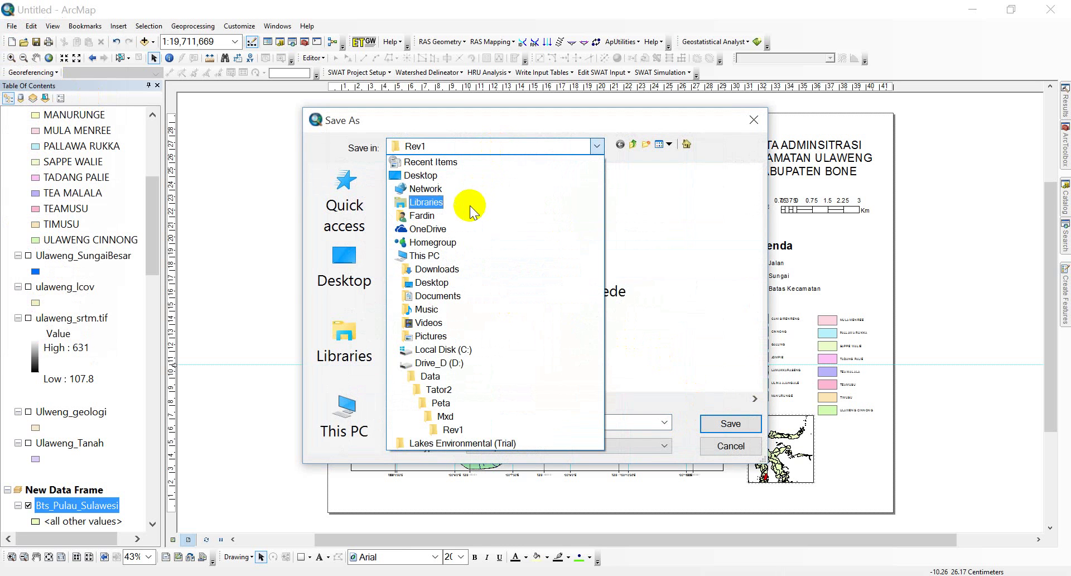
{"action": "left_click", "coordinate": [446, 368]}
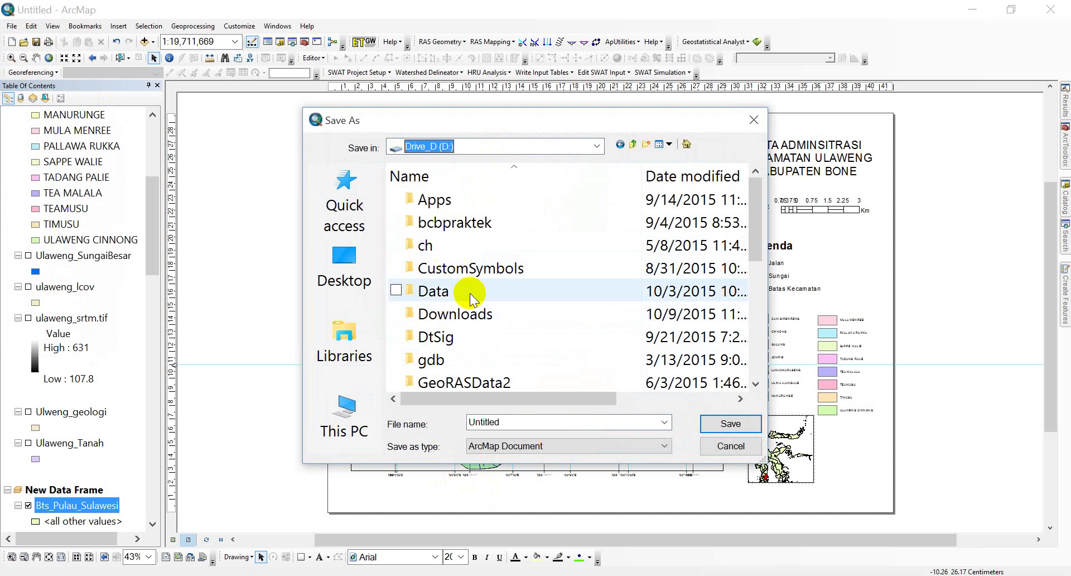
{"action": "double_click", "coordinate": [450, 336]}
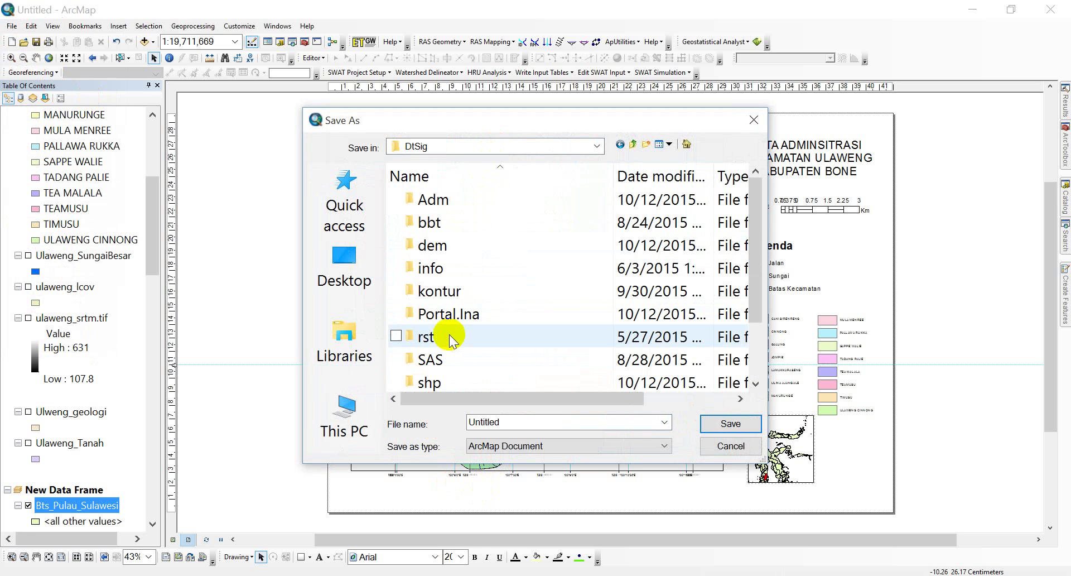
{"action": "scroll", "coordinate": [449, 336], "scroll_direction": "down", "scroll_amount": 1}
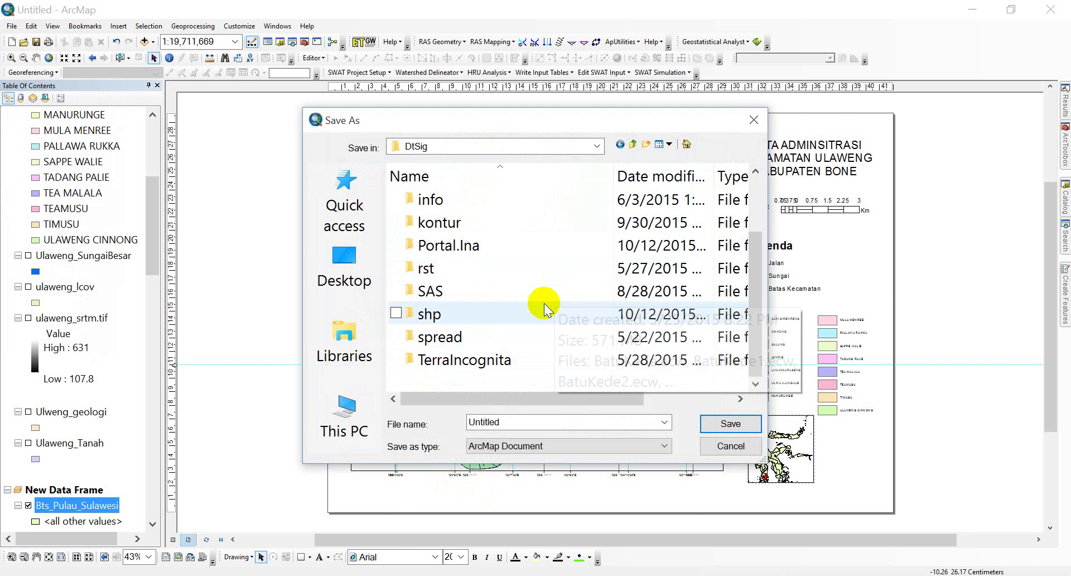
{"action": "left_click_drag", "start_coordinate": [471, 422], "coordinate": [505, 423]}
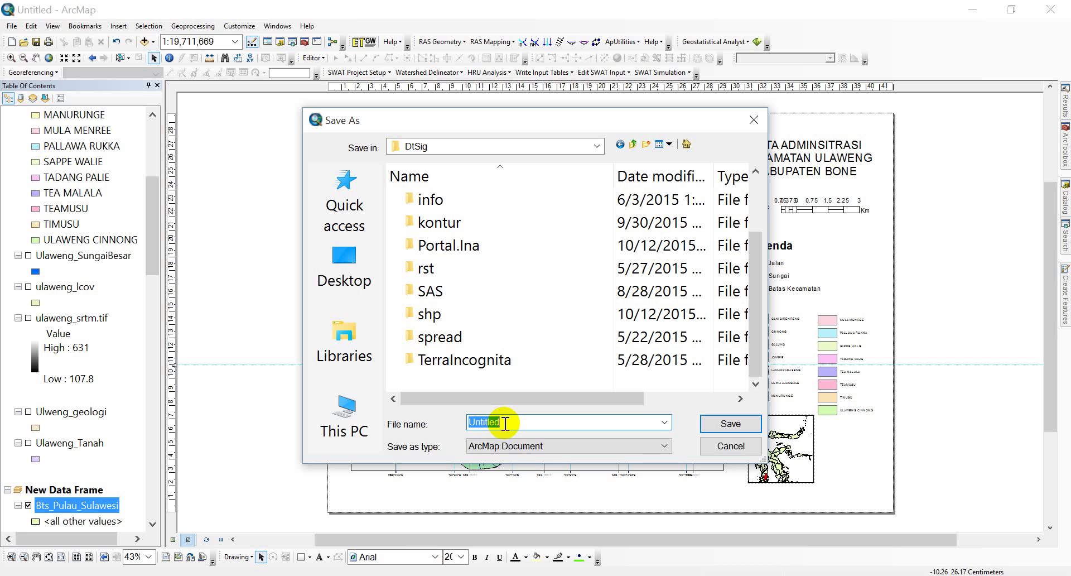
{"action": "type", "text": "petaAdmiUlaweng"}
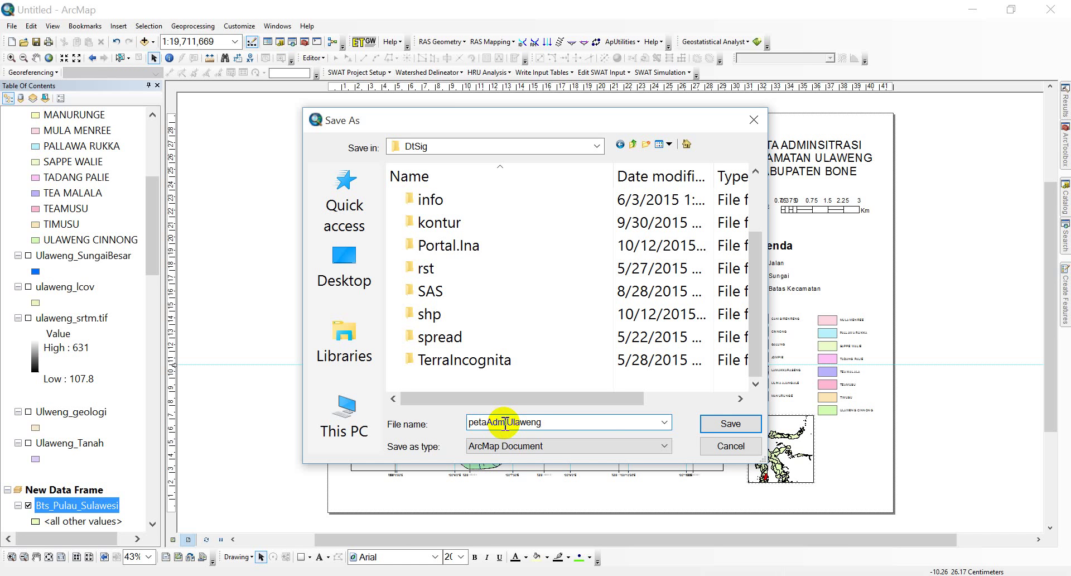
{"action": "left_click", "coordinate": [727, 425]}
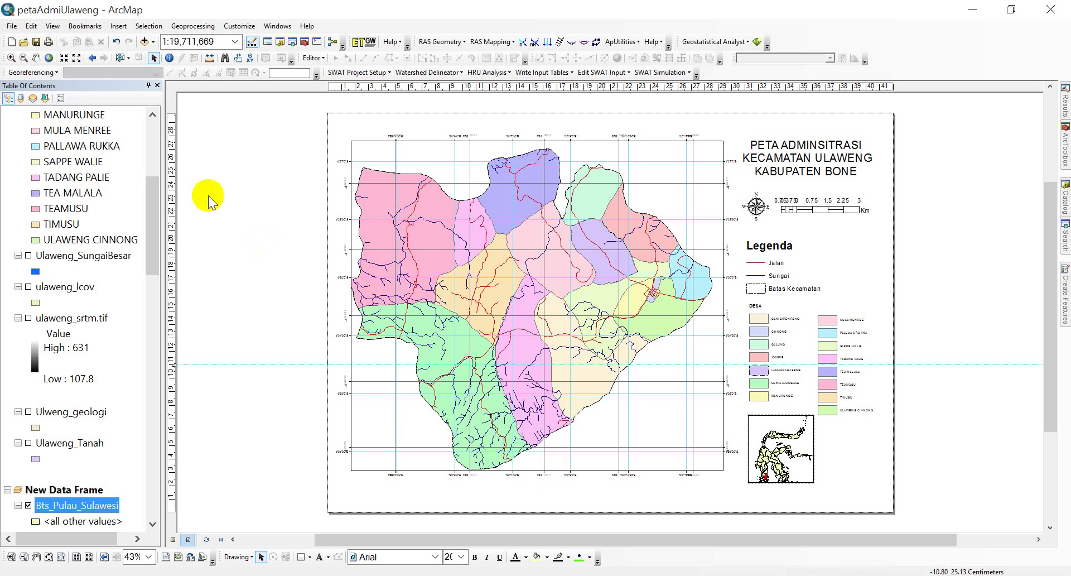
Save the map document under the new name petaPenutupLahanUlaweng in the DtSig folder
{"action": "left_click", "coordinate": [12, 26]}
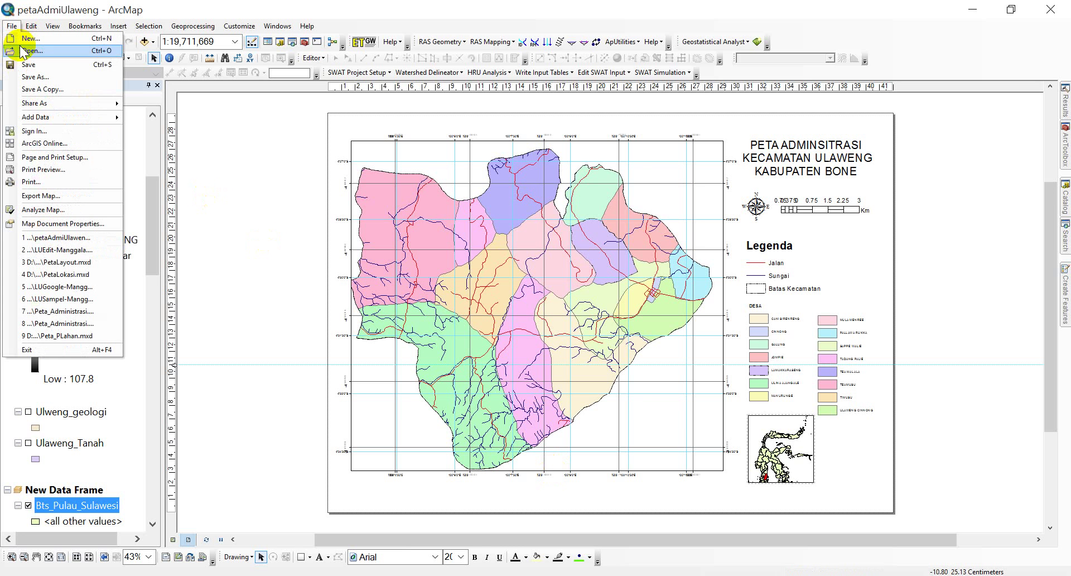
{"action": "left_click", "coordinate": [36, 77]}
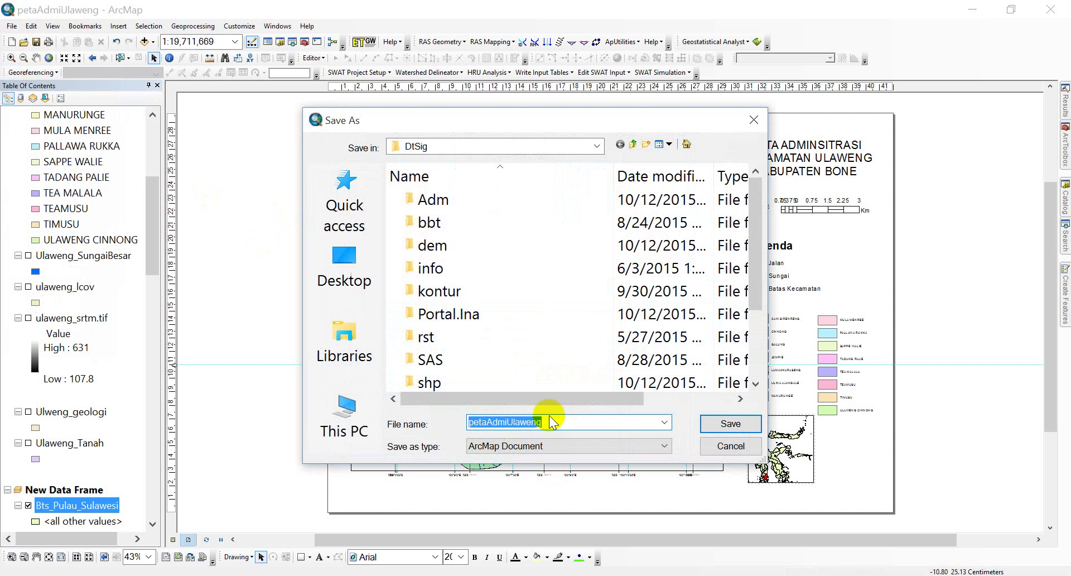
{"action": "left_click", "coordinate": [507, 423]}
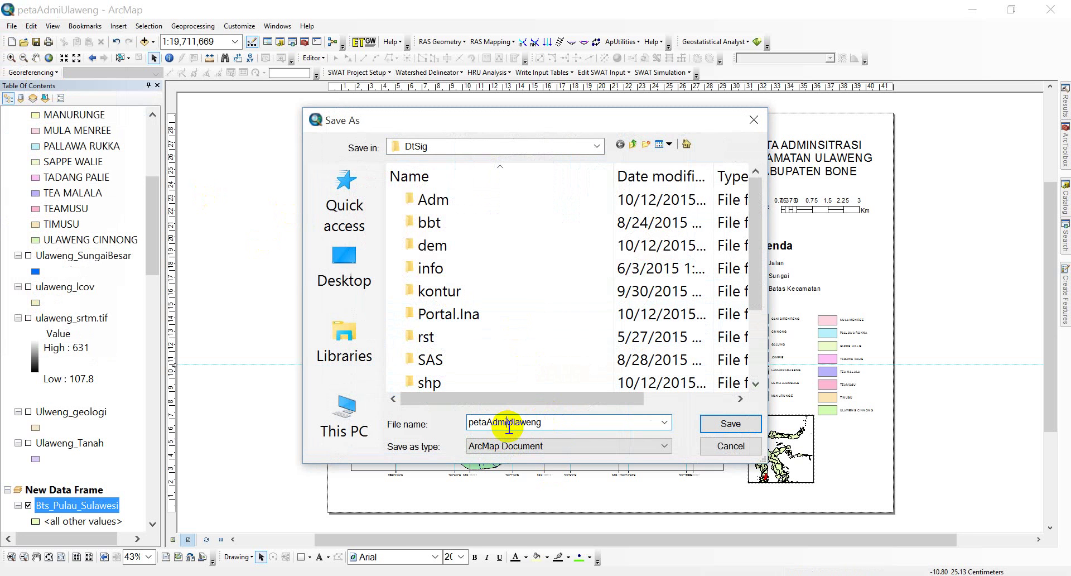
{"action": "left_click_drag", "start_coordinate": [508, 424], "coordinate": [487, 430]}
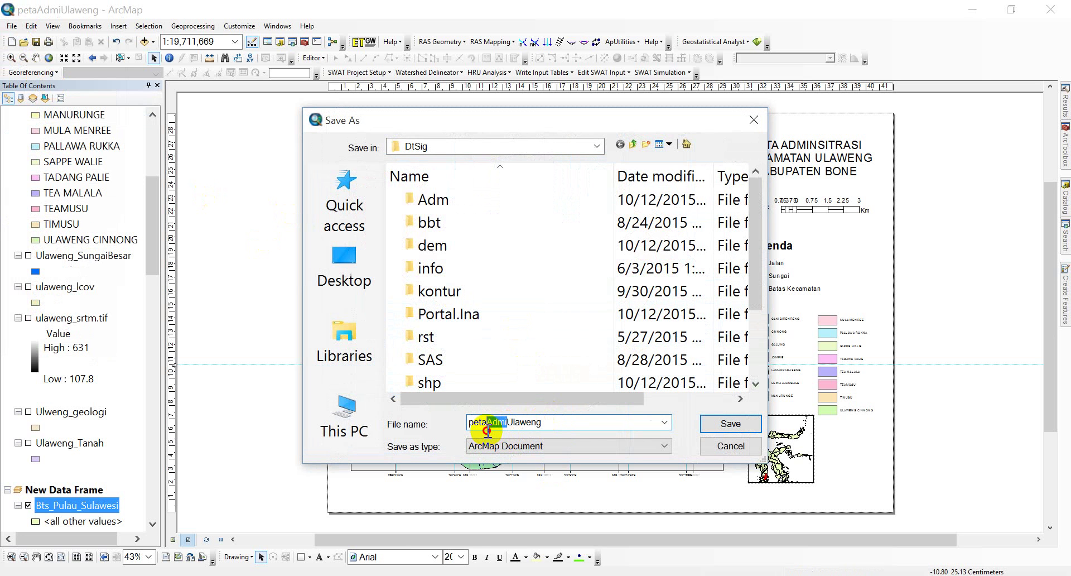
{"action": "type", "text": "PenutupLahan"}
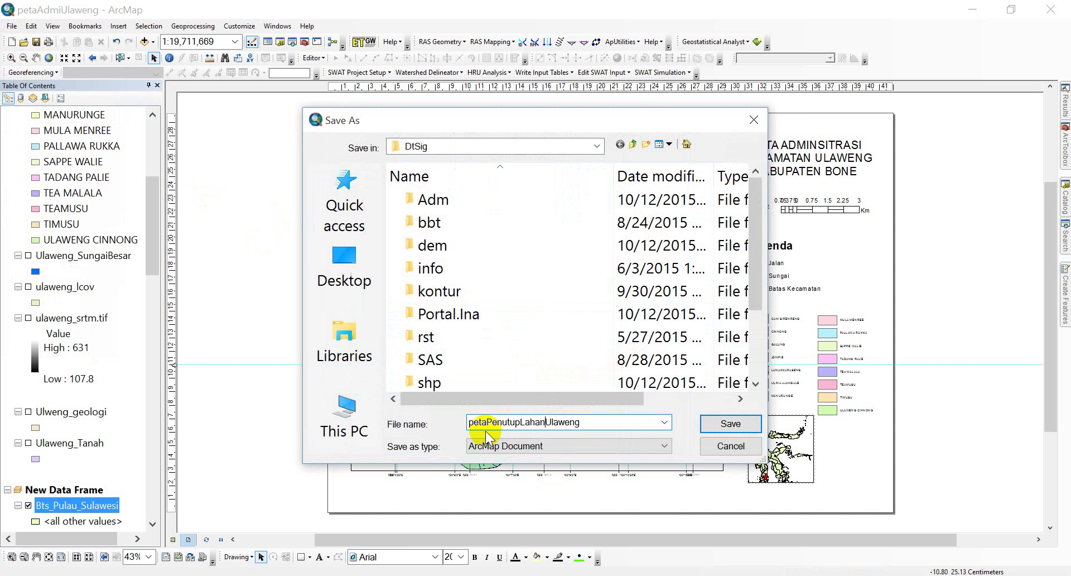
{"action": "left_click", "coordinate": [742, 425]}
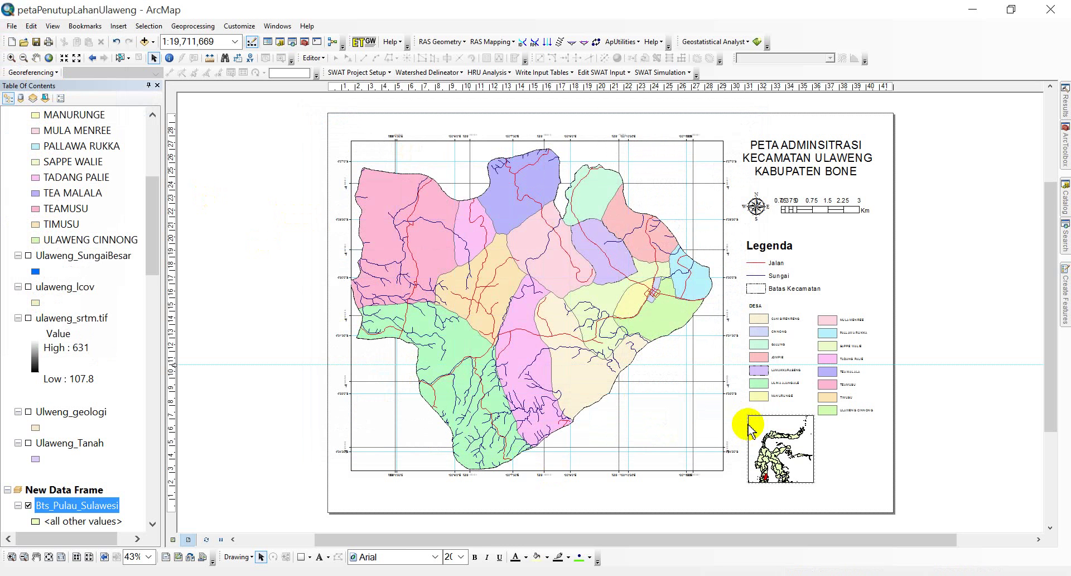
Turn off the Ulaweng_Desa layer in the main map's data frame
{"action": "left_click", "coordinate": [134, 240]}
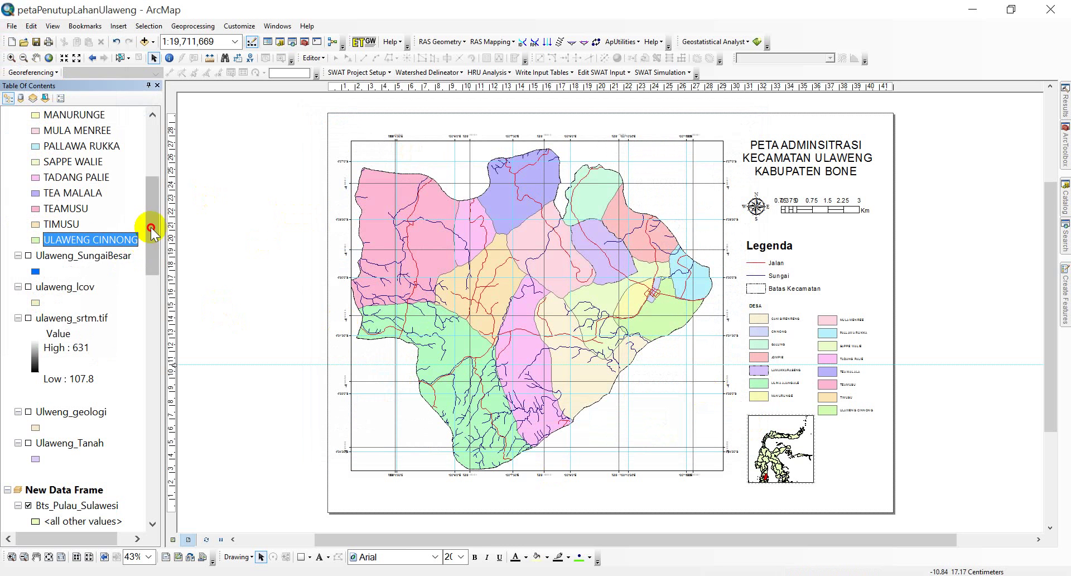
{"action": "left_click_drag", "start_coordinate": [159, 221], "coordinate": [156, 139]}
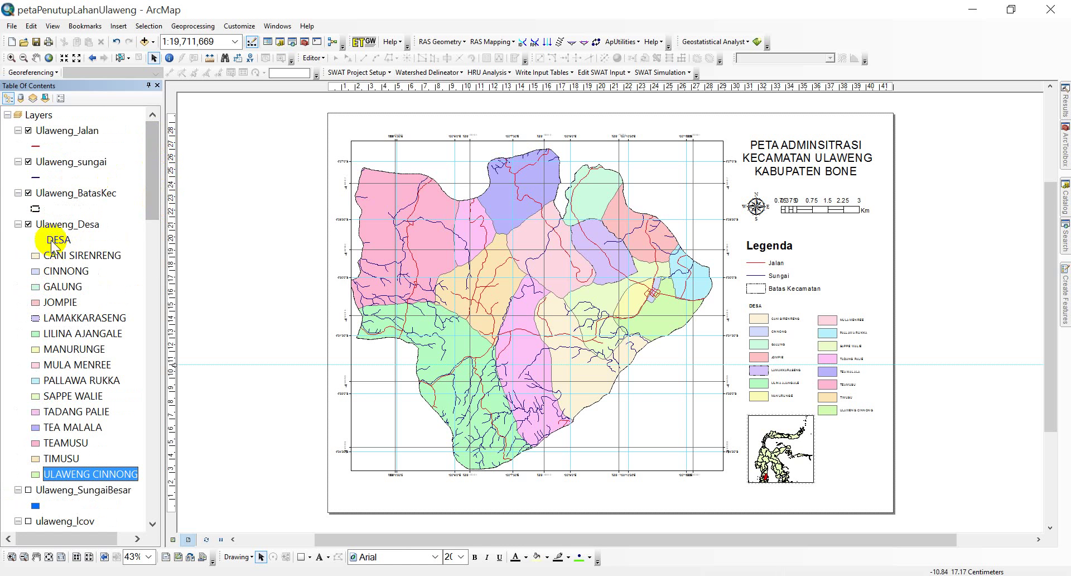
{"action": "left_click", "coordinate": [28, 223]}
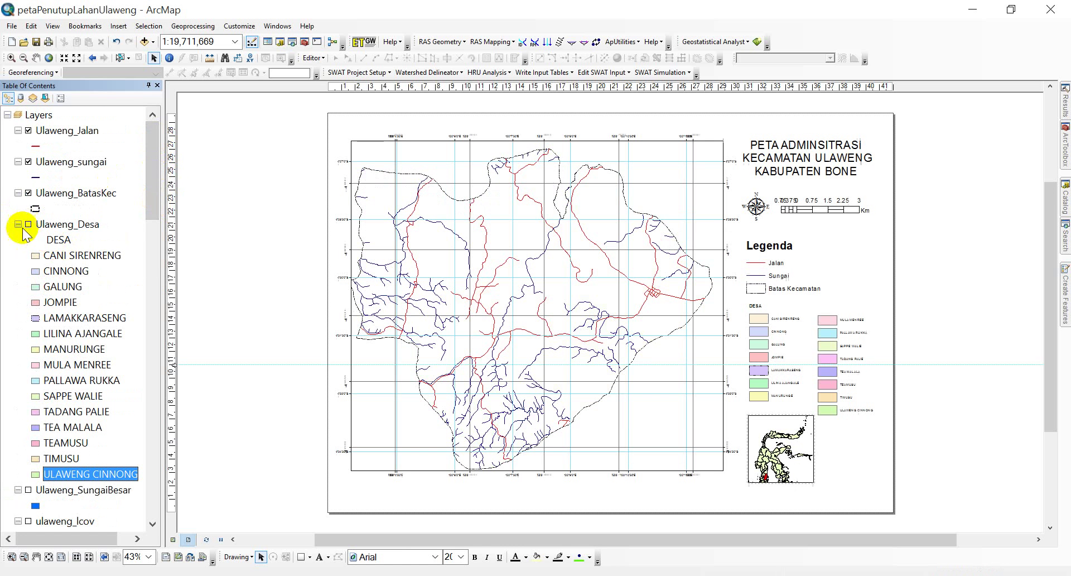
{"action": "left_click_drag", "start_coordinate": [156, 190], "coordinate": [137, 243]}
{"action": "scroll", "coordinate": [67, 381], "scroll_direction": "up", "scroll_amount": 5}
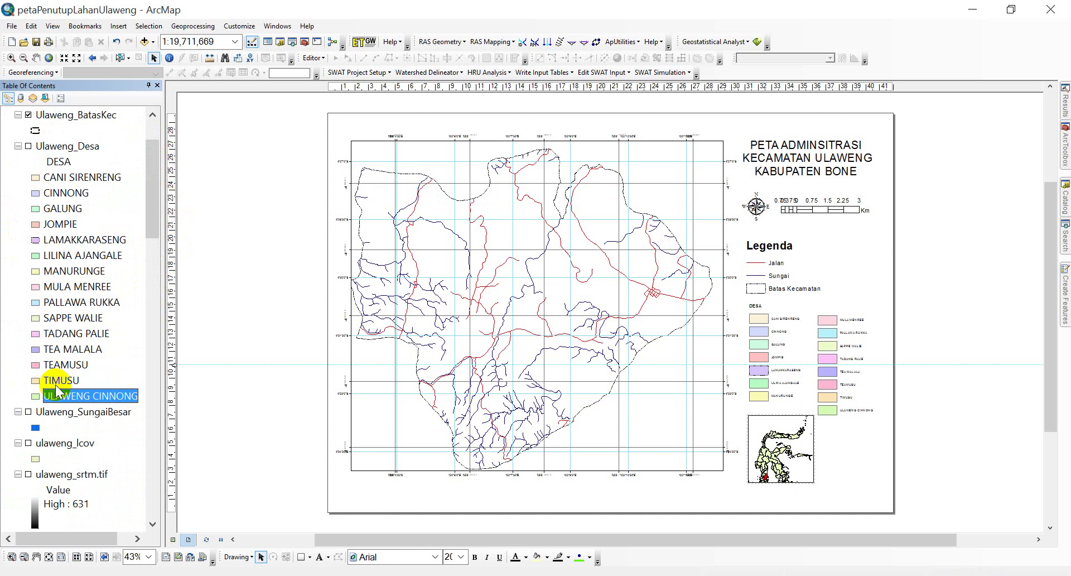
Turn on the ulaweng_lcov layer and move it directly above Ulaweng_Desa in the layer order
{"action": "left_click", "coordinate": [28, 443]}
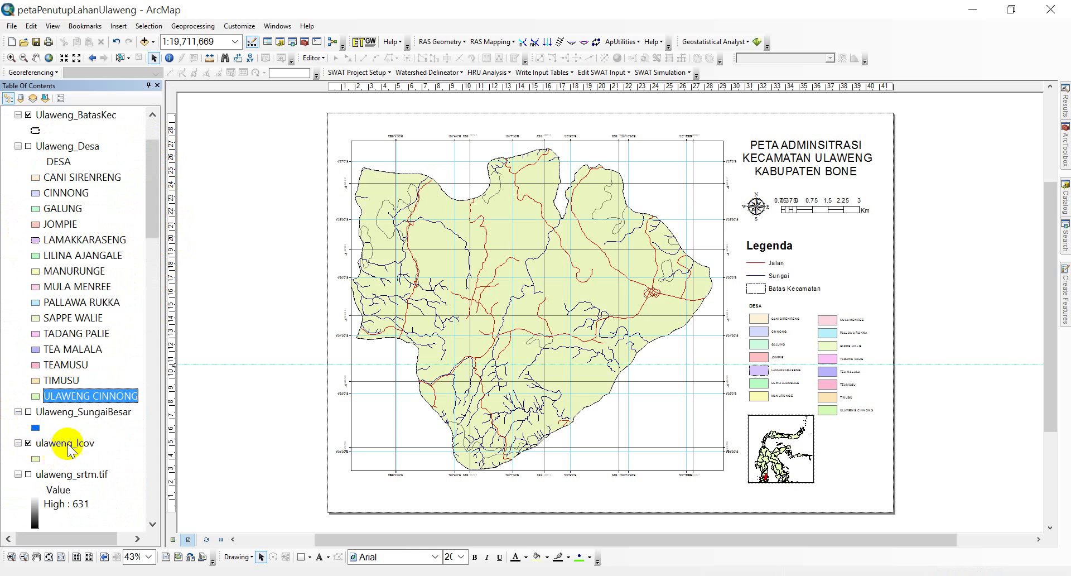
{"action": "mouse_move", "coordinate": [34, 443]}
{"action": "left_mouse_down"}
{"action": "mouse_move", "coordinate": [134, 312]}
{"action": "mouse_move", "coordinate": [108, 120]}
{"action": "mouse_move", "coordinate": [96, 218]}
{"action": "left_mouse_up"}
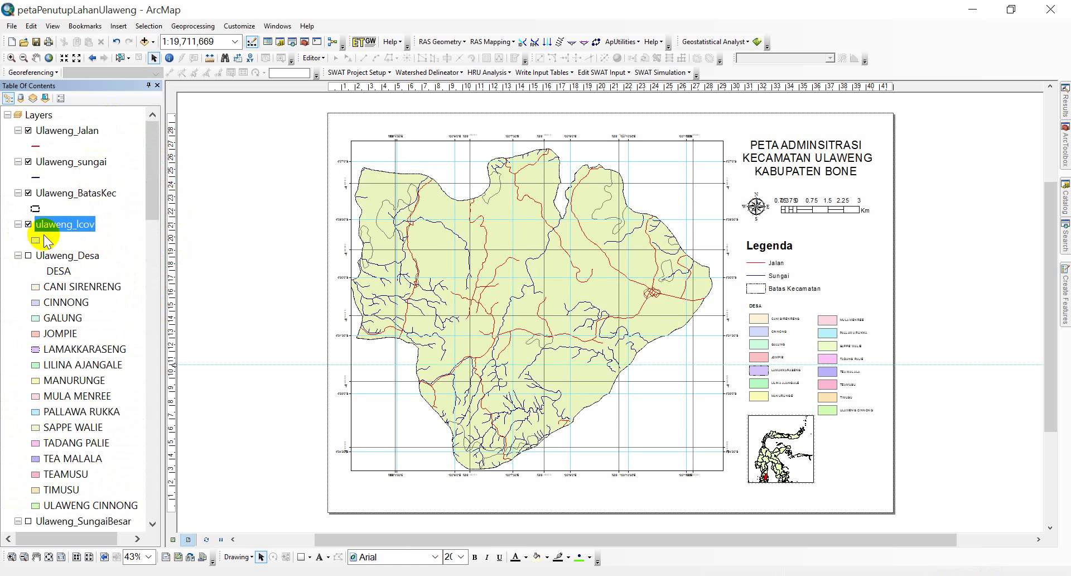
Symbolize the ulaweng_lcov layer by unique values of the LUSE_PL201 field, adding all of its values
{"action": "double_click", "coordinate": [69, 224]}
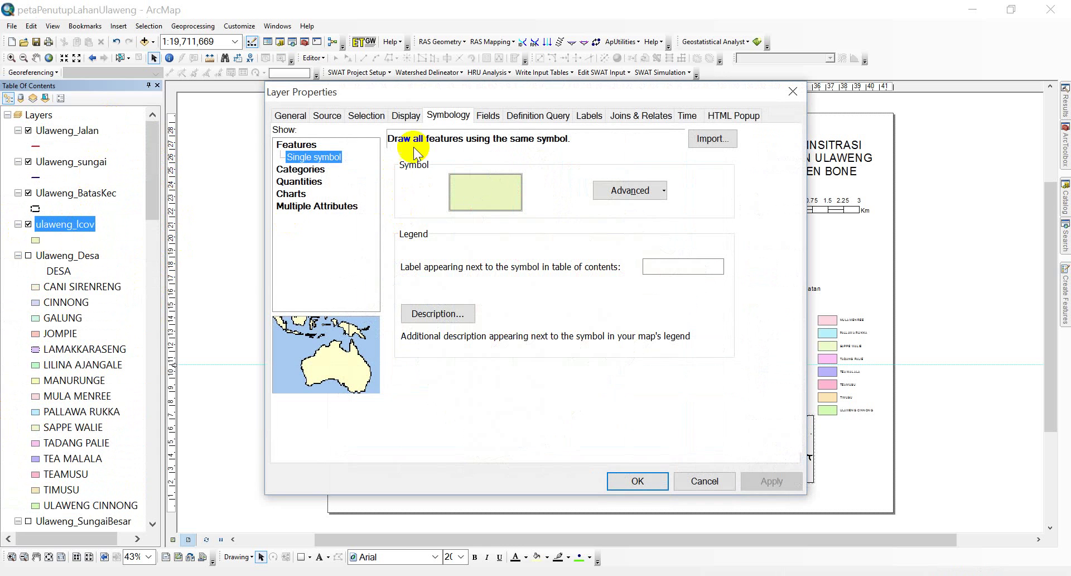
{"action": "left_click", "coordinate": [444, 111]}
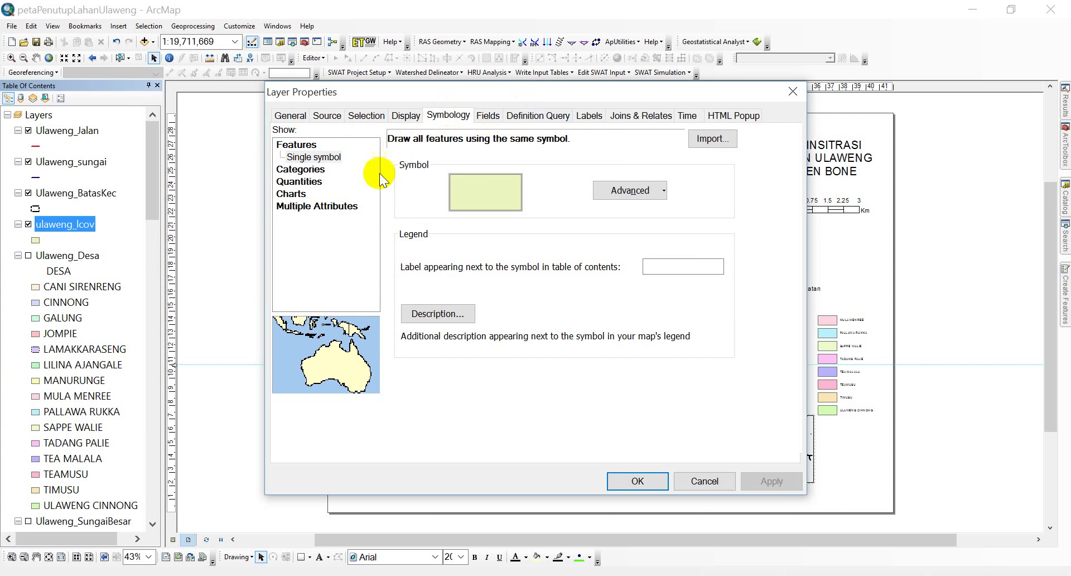
{"action": "left_click", "coordinate": [300, 169]}
{"action": "left_click", "coordinate": [426, 174]}
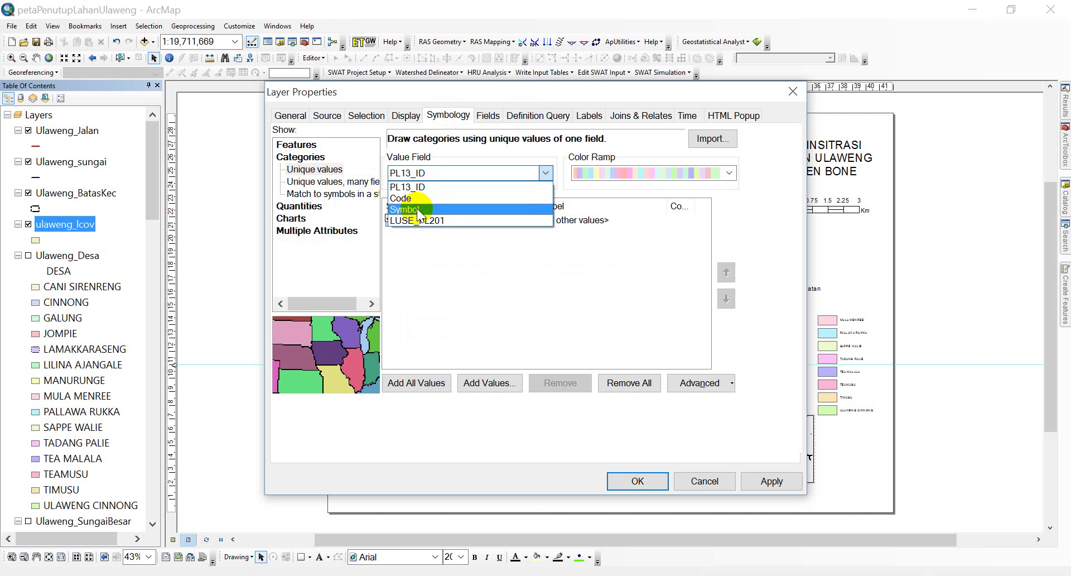
{"action": "left_click", "coordinate": [422, 220]}
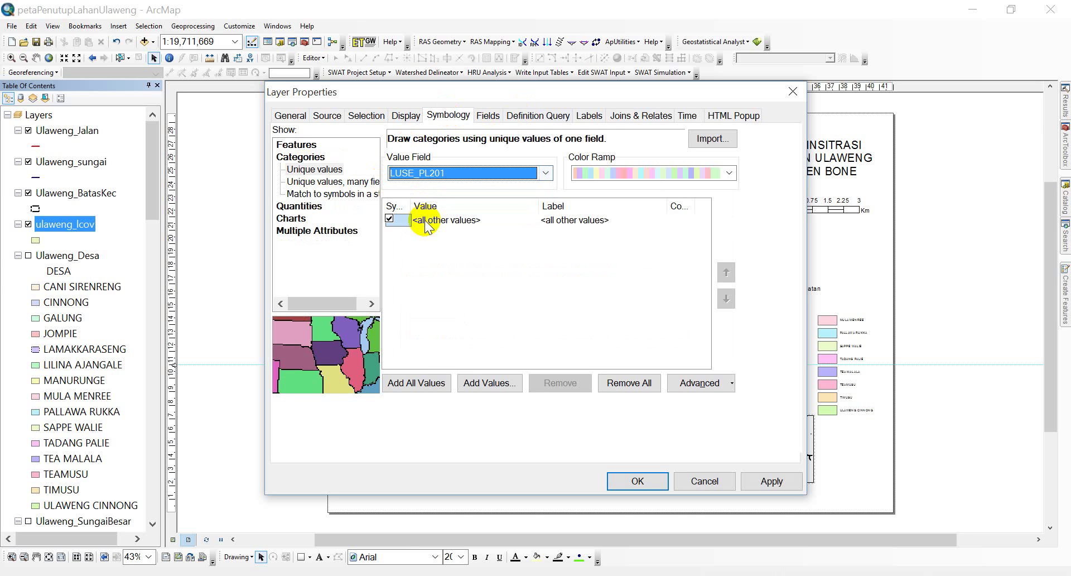
{"action": "left_click", "coordinate": [415, 383]}
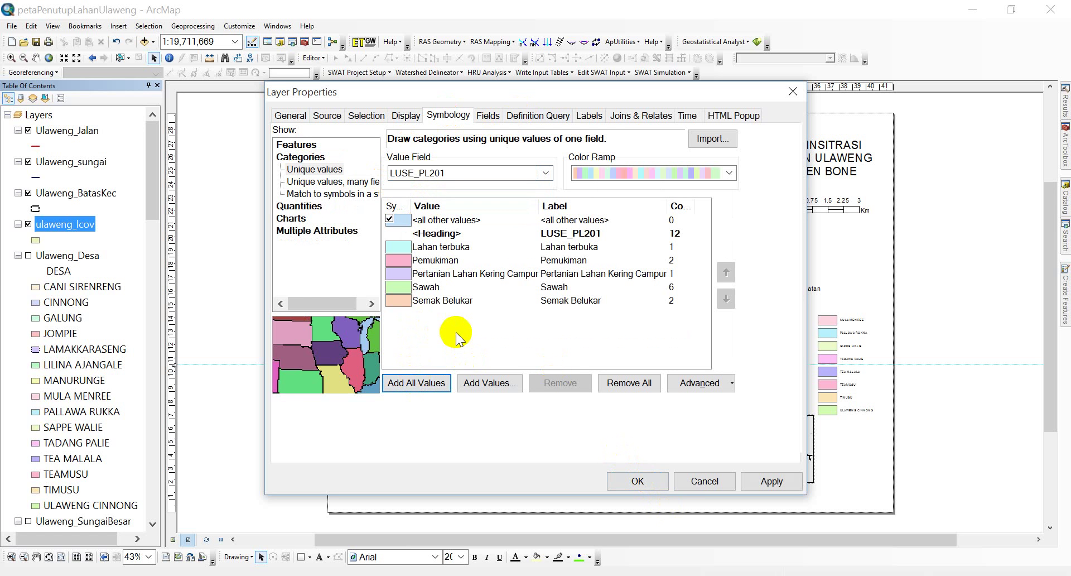
Set the fill color of the Pemukiman category to light pink
{"action": "left_click", "coordinate": [403, 259]}
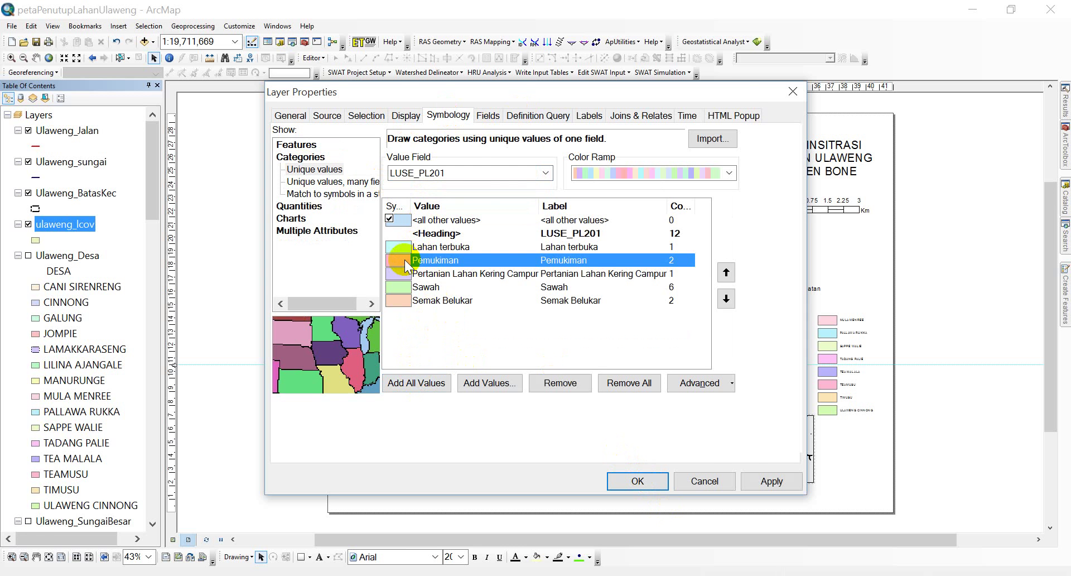
{"action": "double_click", "coordinate": [404, 259]}
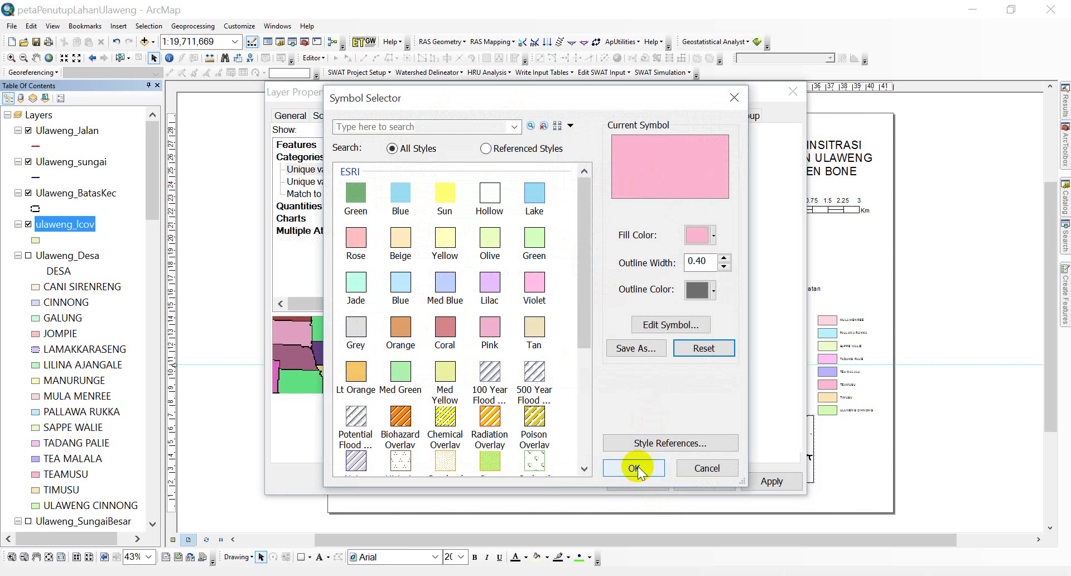
{"action": "left_click", "coordinate": [697, 235]}
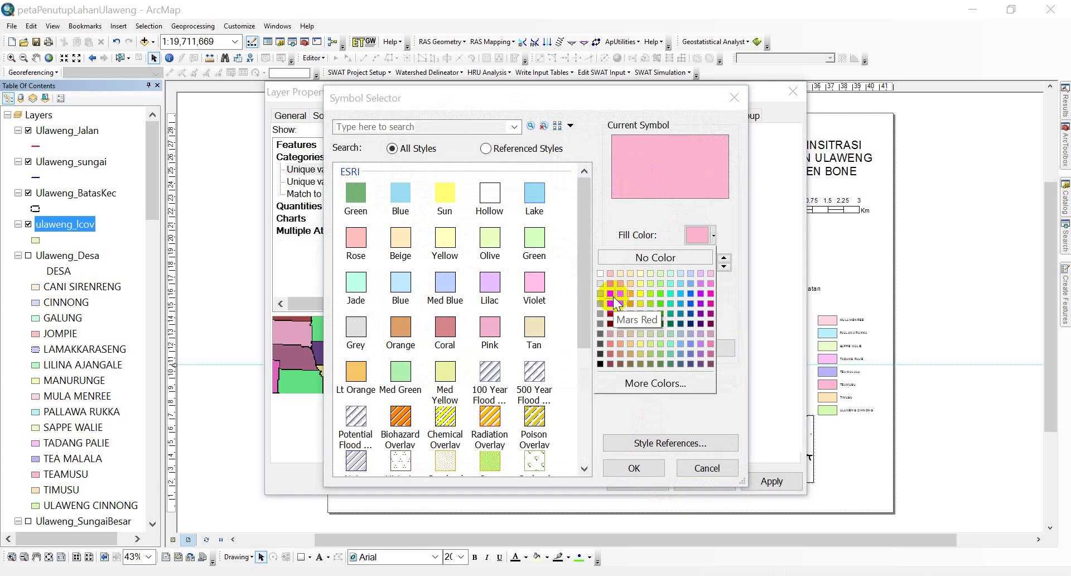
{"action": "left_click", "coordinate": [613, 301]}
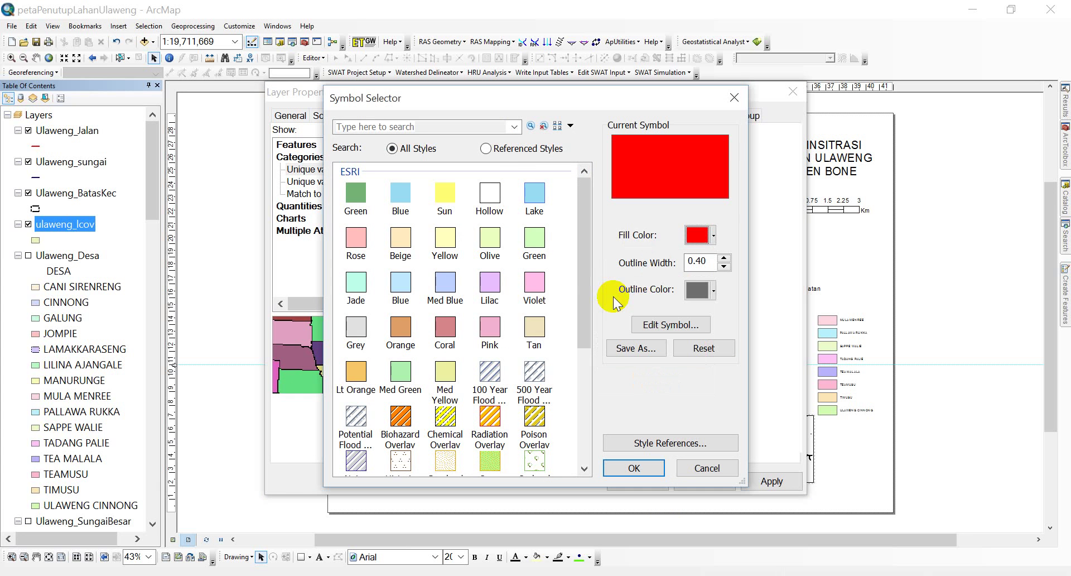
{"action": "left_click", "coordinate": [707, 237]}
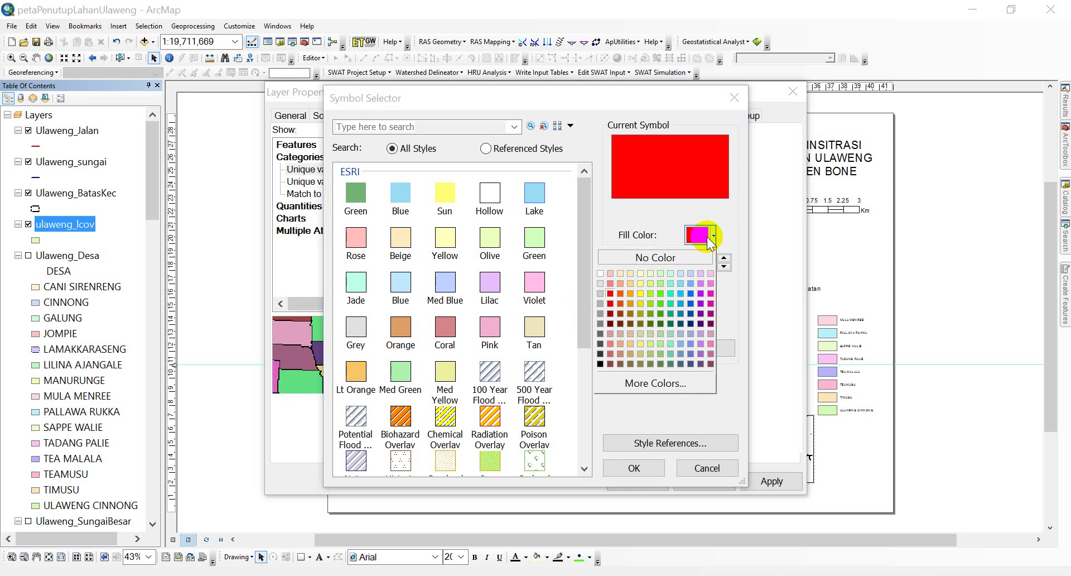
{"action": "left_click", "coordinate": [608, 272]}
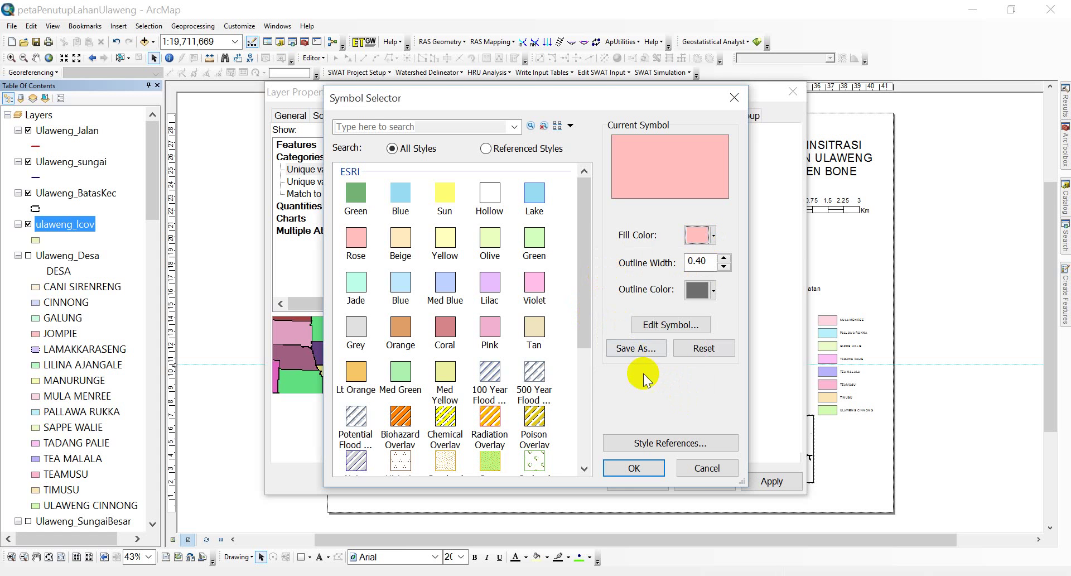
{"action": "left_click", "coordinate": [639, 467]}
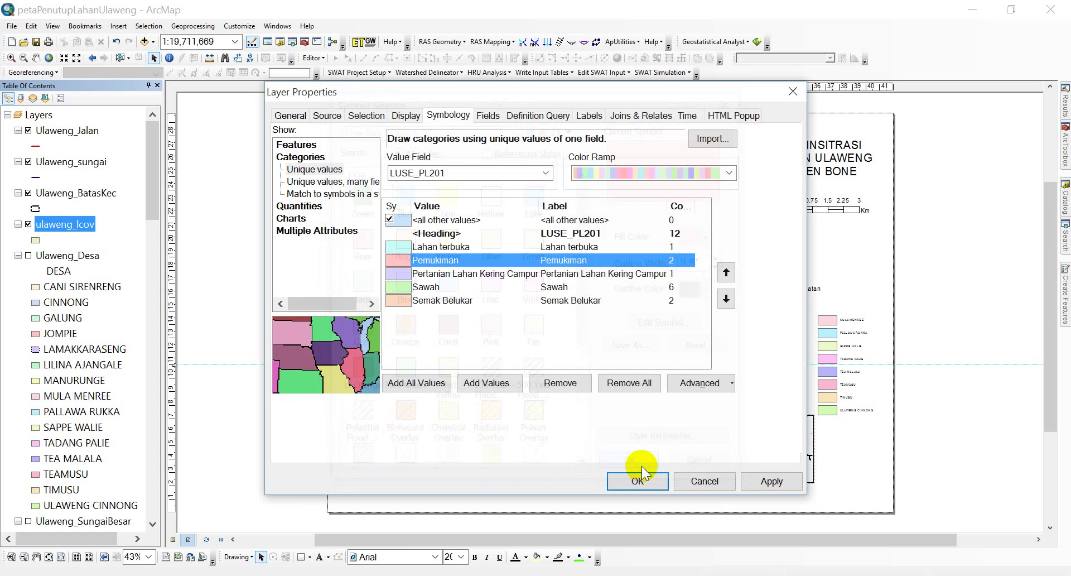
Set the fill color of Lahan terbuka to gray and of the Pertanian Lahan Kering Campur category to orange
{"action": "double_click", "coordinate": [396, 249]}
{"action": "left_click", "coordinate": [692, 235]}
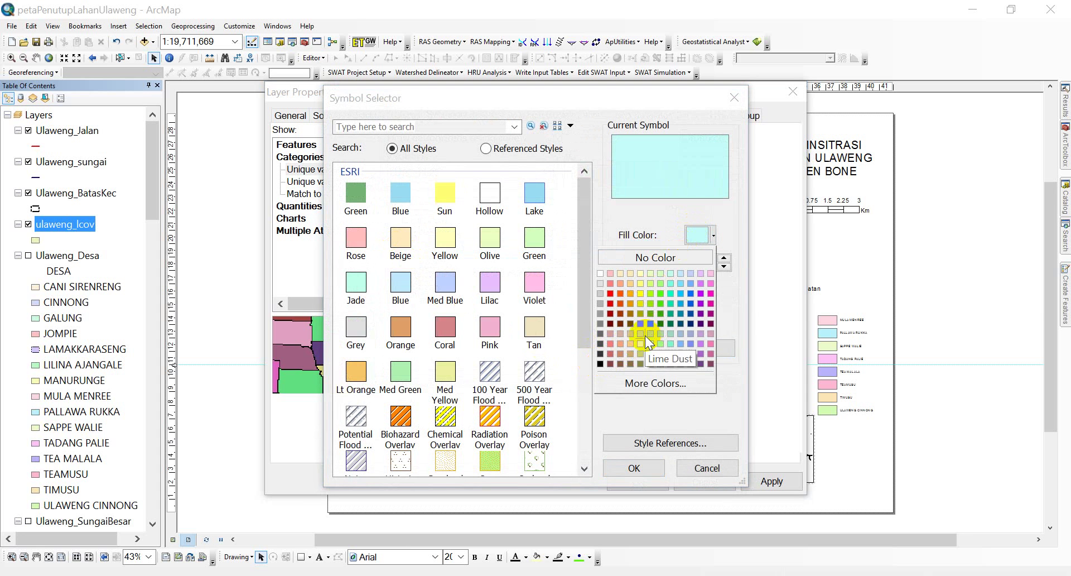
{"action": "left_click", "coordinate": [601, 304]}
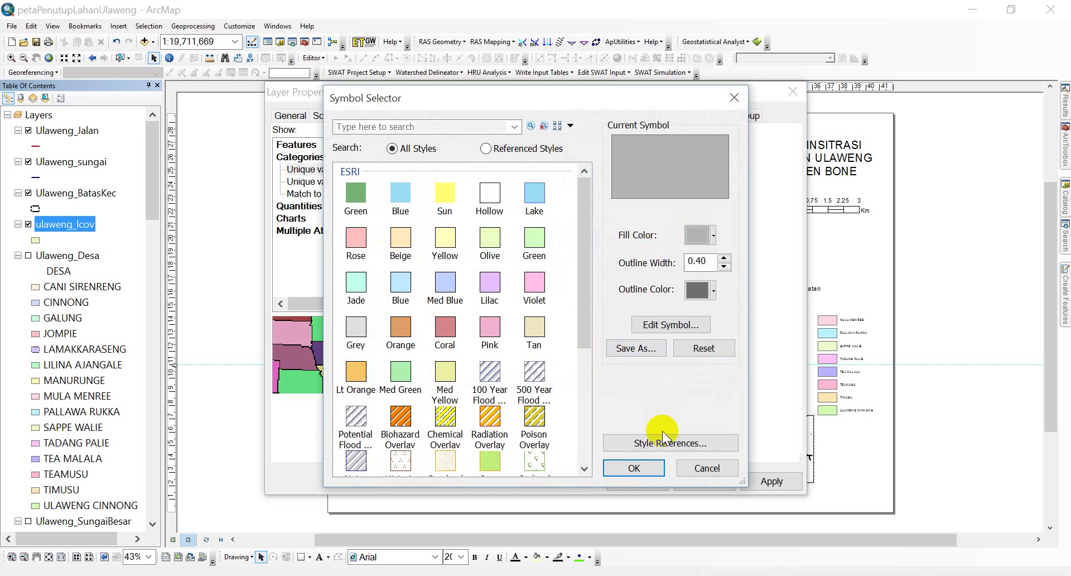
{"action": "left_click", "coordinate": [643, 470]}
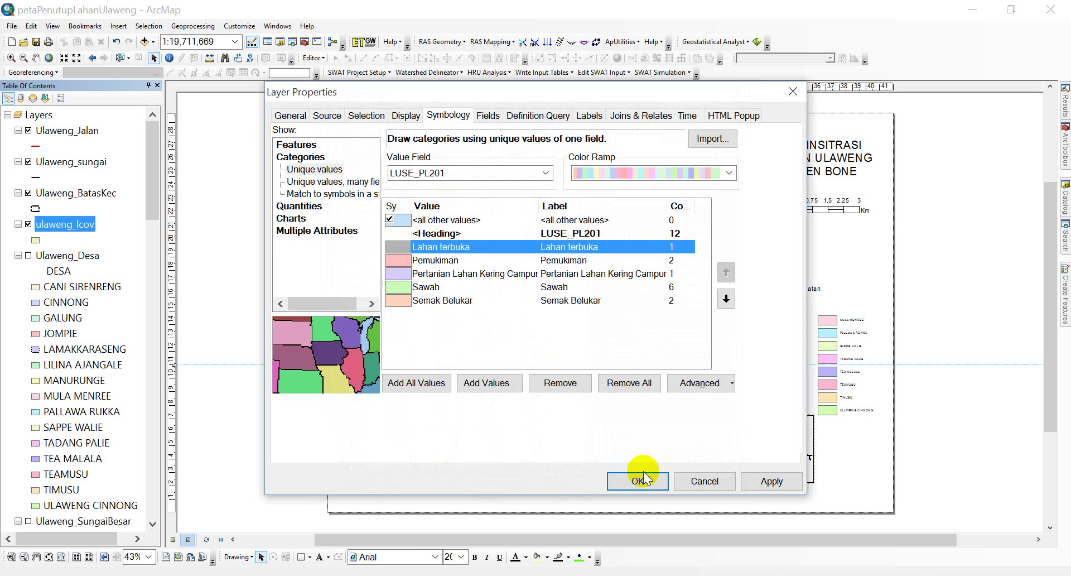
{"action": "double_click", "coordinate": [404, 273]}
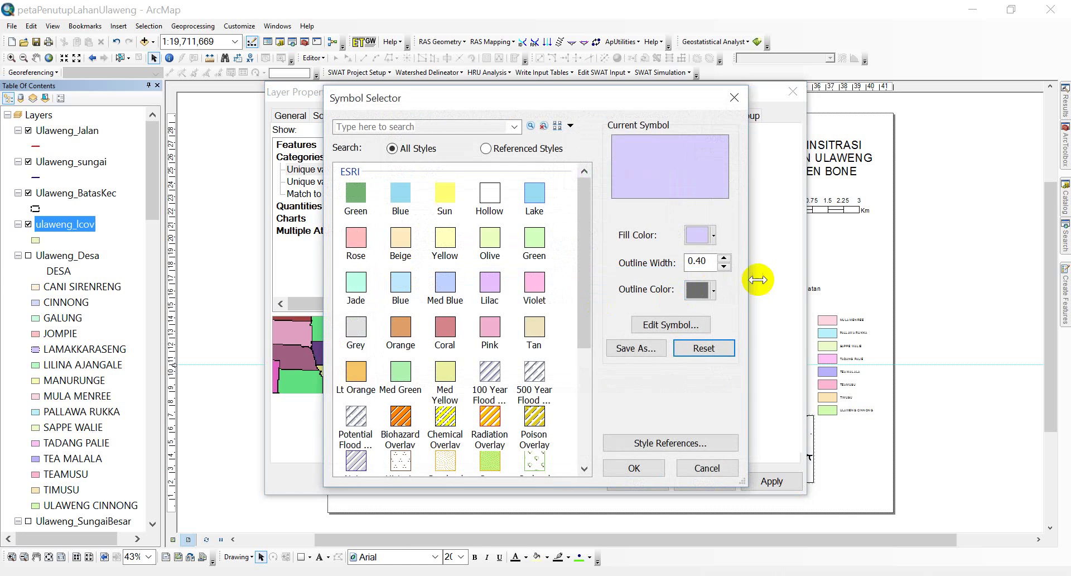
{"action": "left_click", "coordinate": [704, 237]}
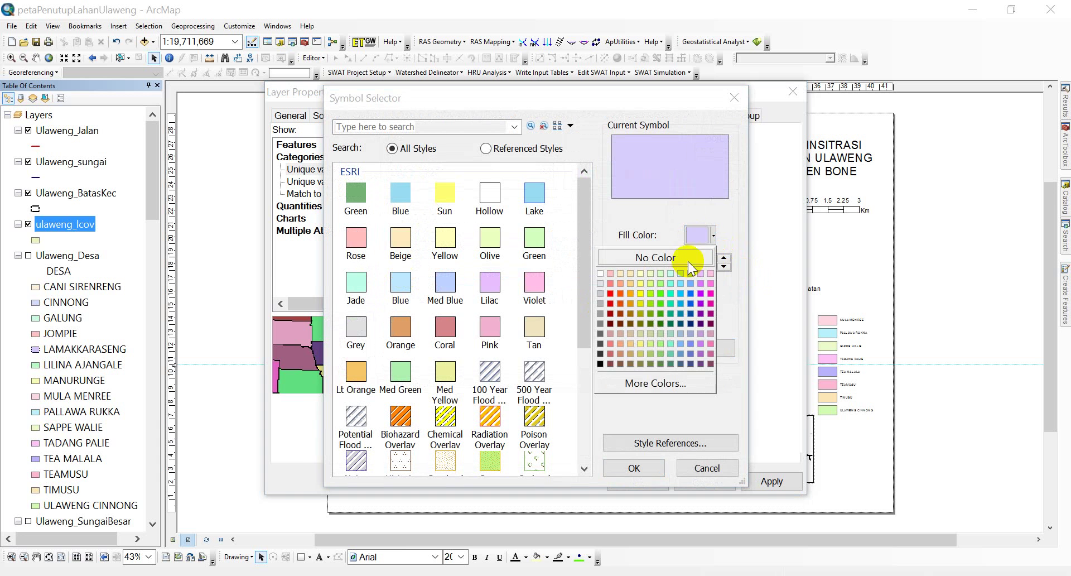
{"action": "left_click", "coordinate": [631, 295]}
{"action": "left_click", "coordinate": [635, 467]}
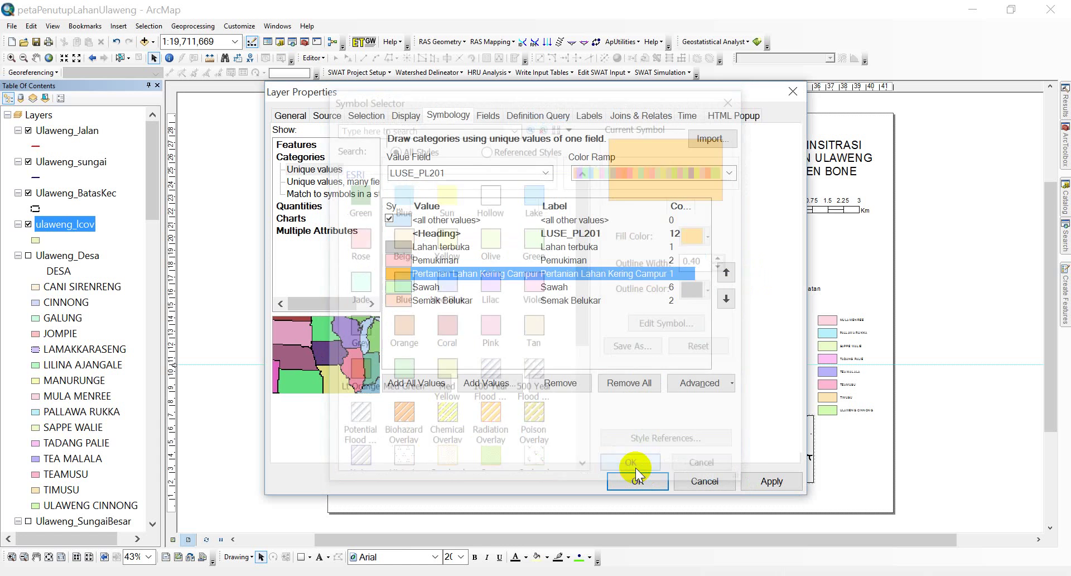
Set the fill color of Sawah to bright yellow and of Semak Belukar to dark olive, and apply the layer symbology
{"action": "left_click", "coordinate": [402, 288]}
{"action": "double_click", "coordinate": [402, 287]}
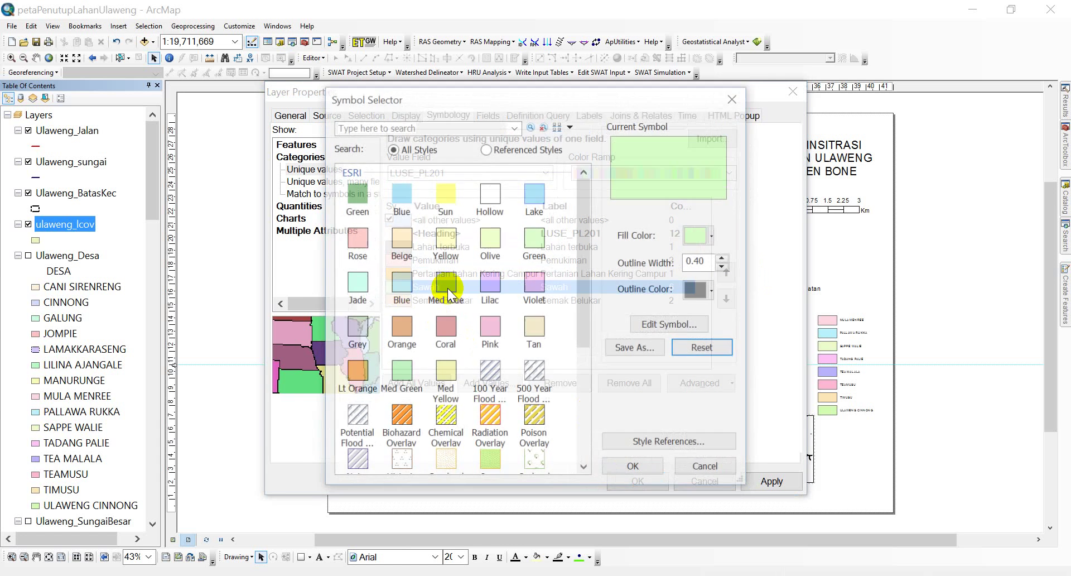
{"action": "left_click", "coordinate": [697, 235]}
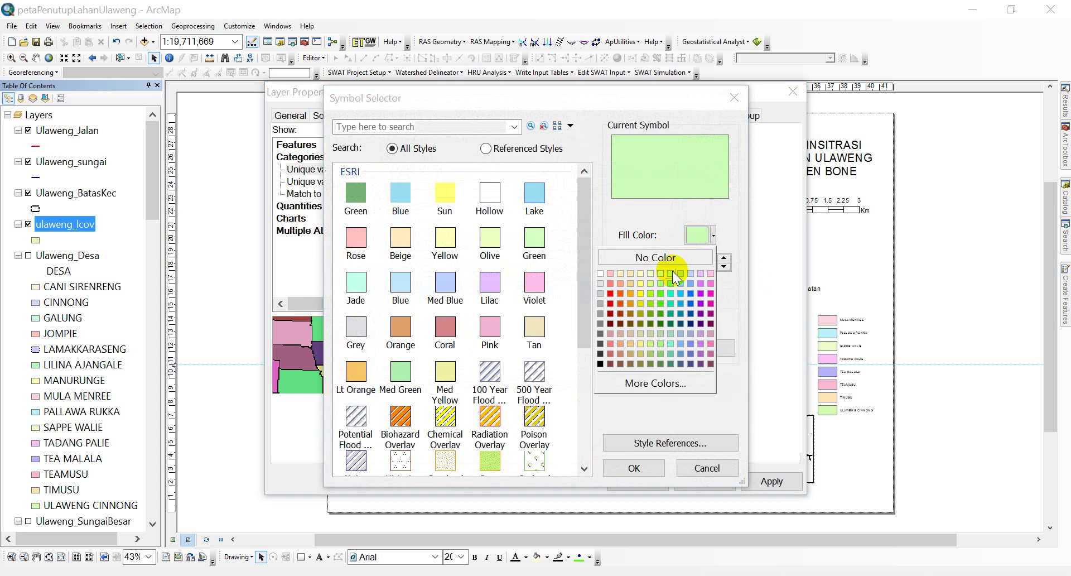
{"action": "left_click", "coordinate": [640, 293]}
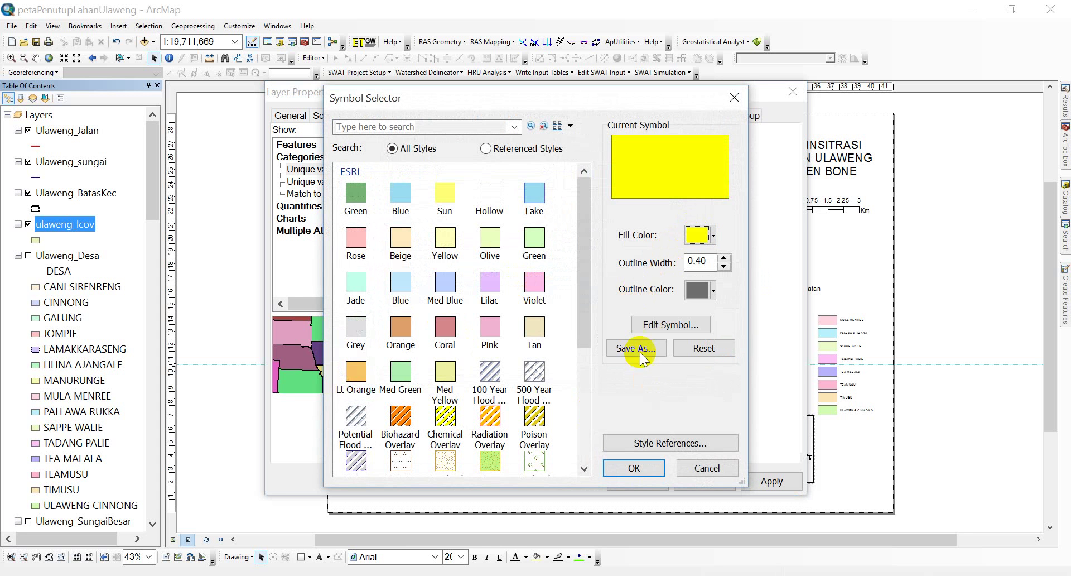
{"action": "left_click", "coordinate": [637, 468]}
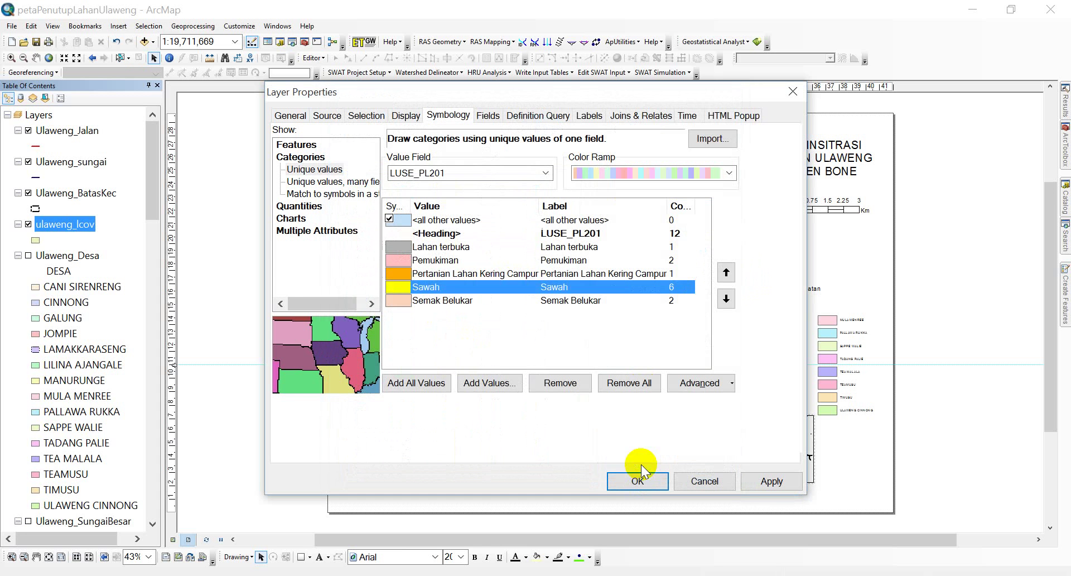
{"action": "double_click", "coordinate": [404, 300]}
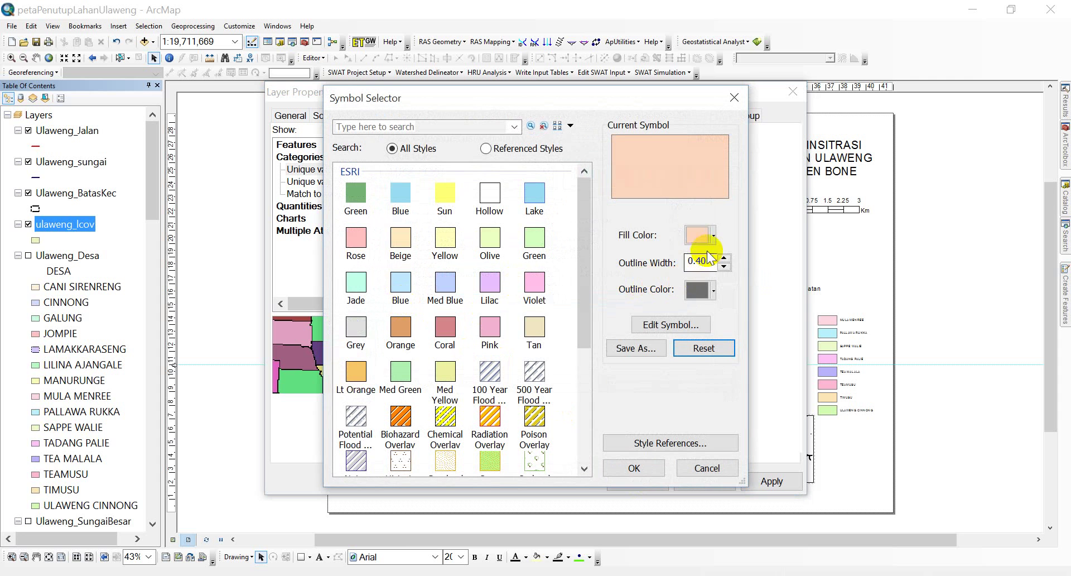
{"action": "left_click", "coordinate": [707, 236]}
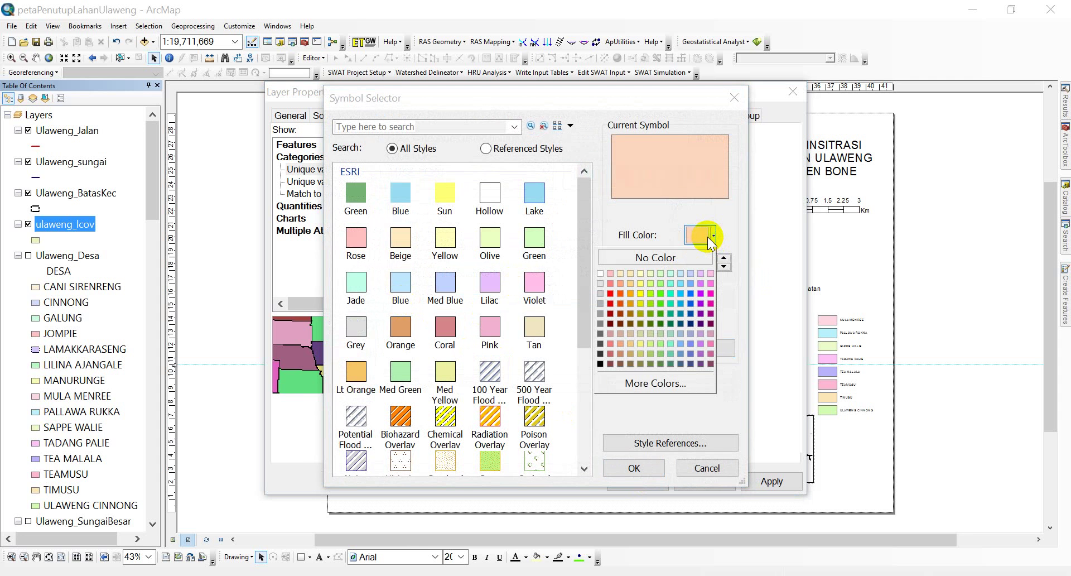
{"action": "left_click", "coordinate": [640, 313]}
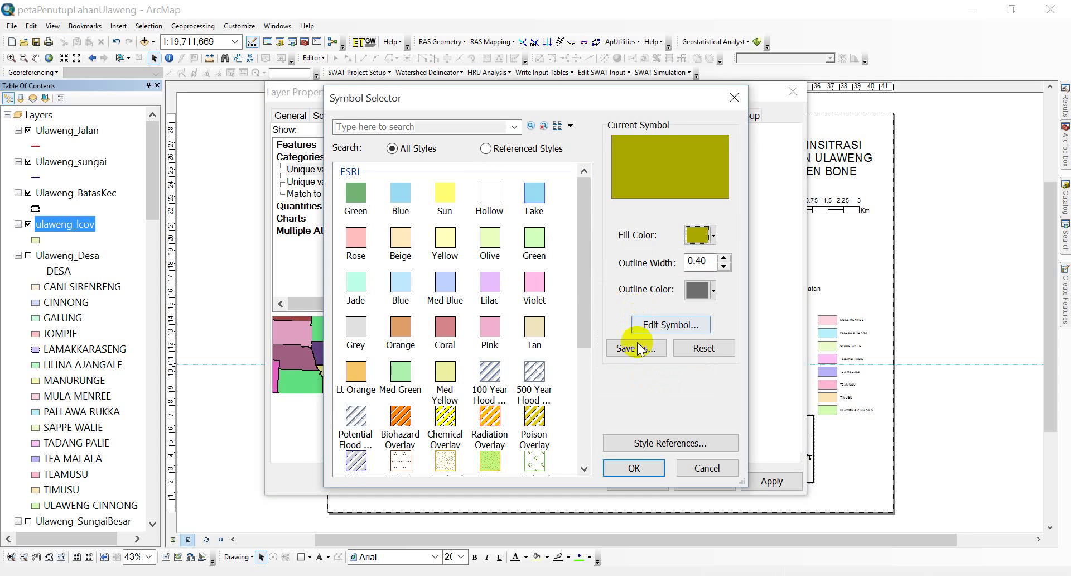
{"action": "left_click", "coordinate": [651, 468]}
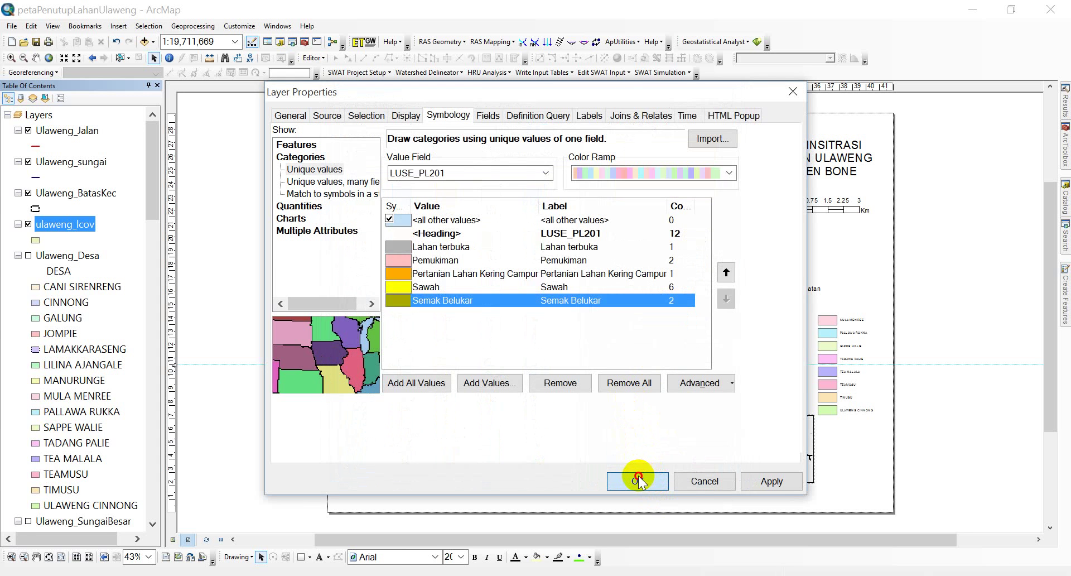
{"action": "left_click", "coordinate": [636, 477]}
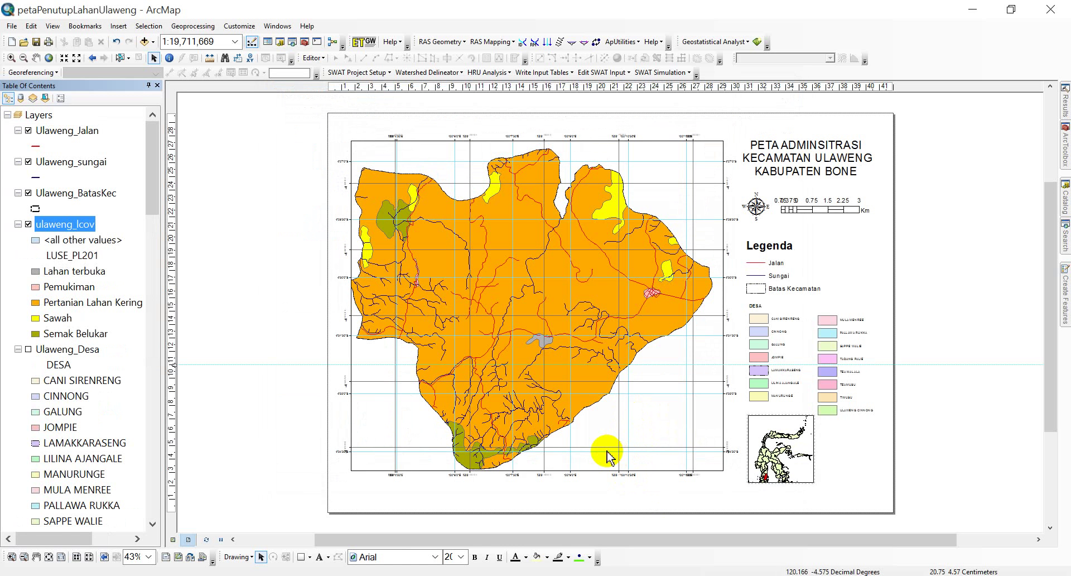
Change the first line of the map title to PETA PENUTUP LAHAN
{"action": "double_click", "coordinate": [804, 146]}
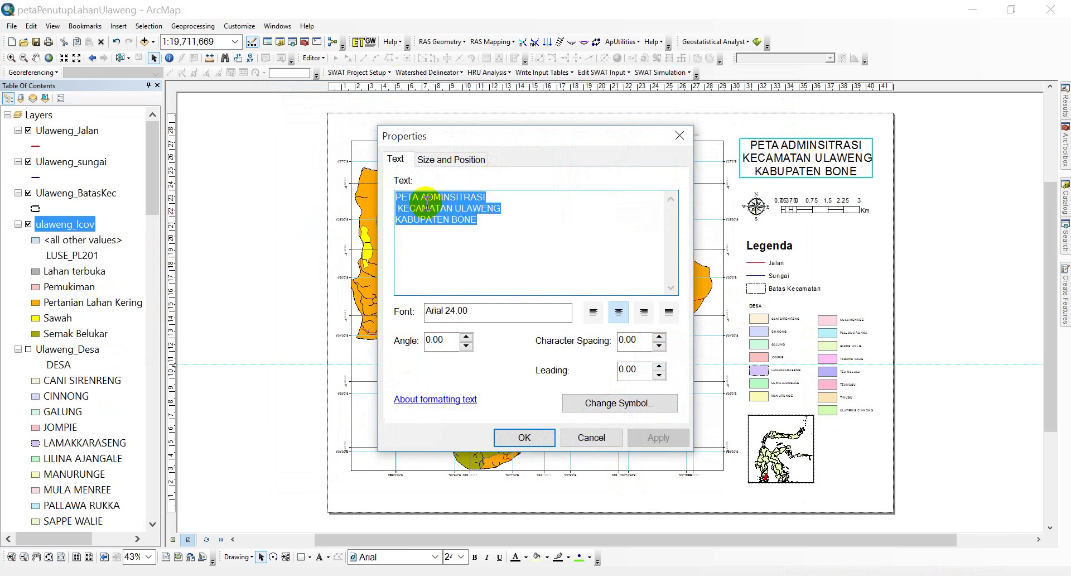
{"action": "left_click_drag", "start_coordinate": [421, 197], "coordinate": [498, 177]}
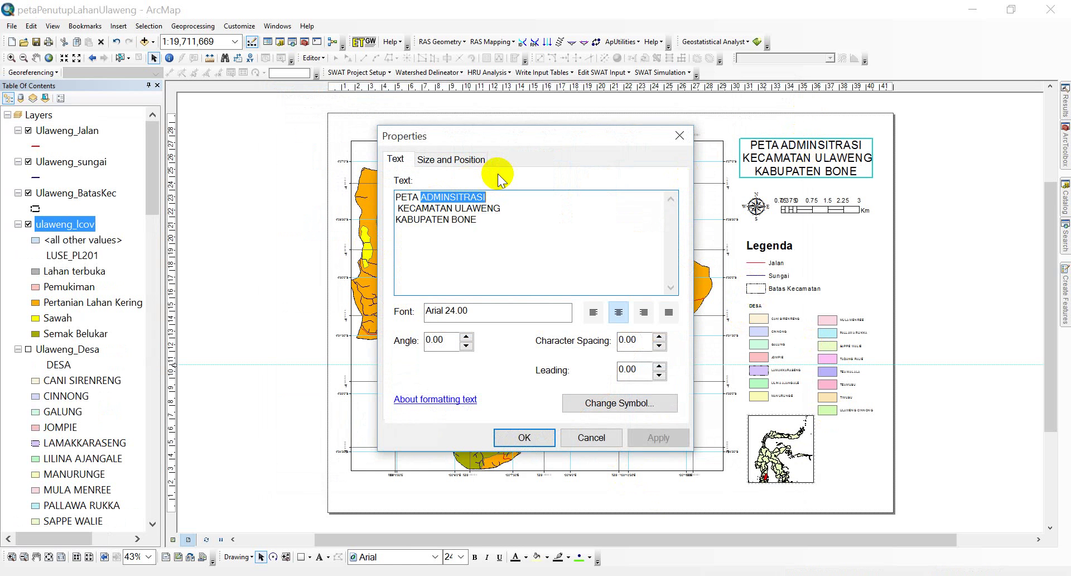
{"action": "type", "text": "PETA PENUTUP LAHAN"}
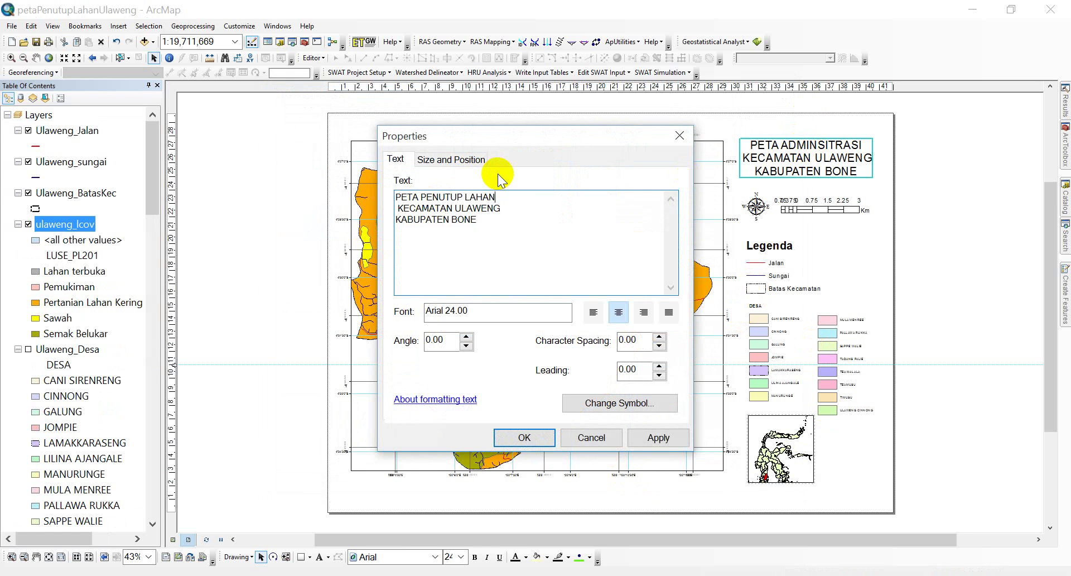
{"action": "left_click", "coordinate": [540, 437]}
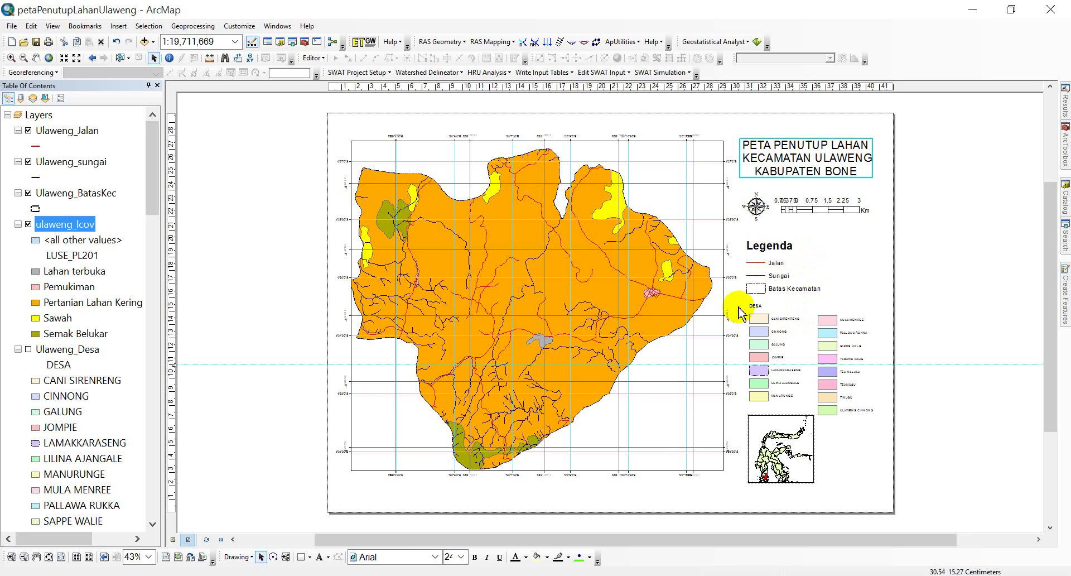
Delete the village color legend together with its DESA heading from the layout
{"action": "left_click_drag", "start_coordinate": [745, 300], "coordinate": [941, 429]}
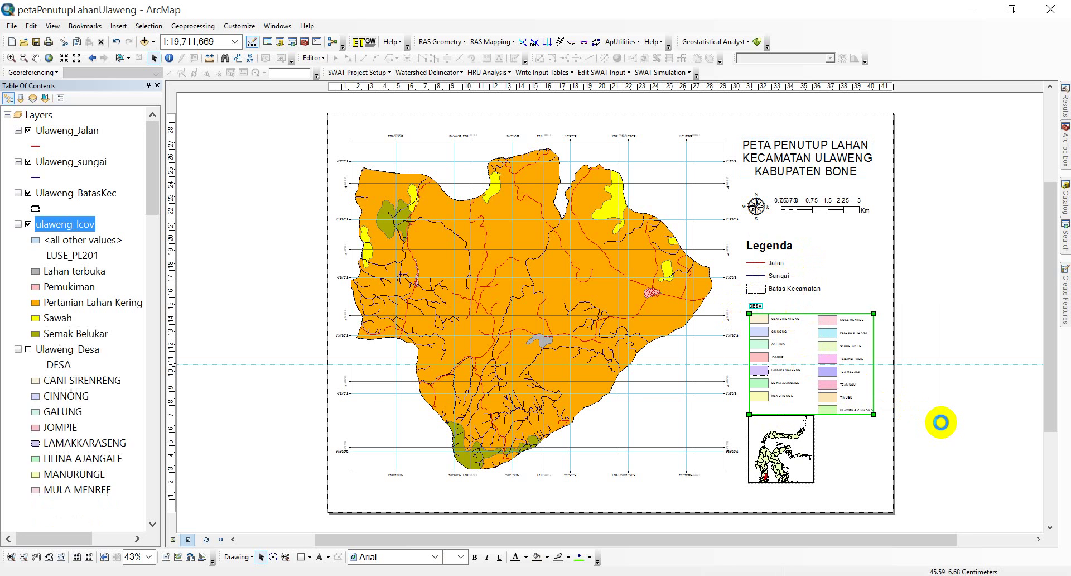
{"action": "key", "text": "Delete"}
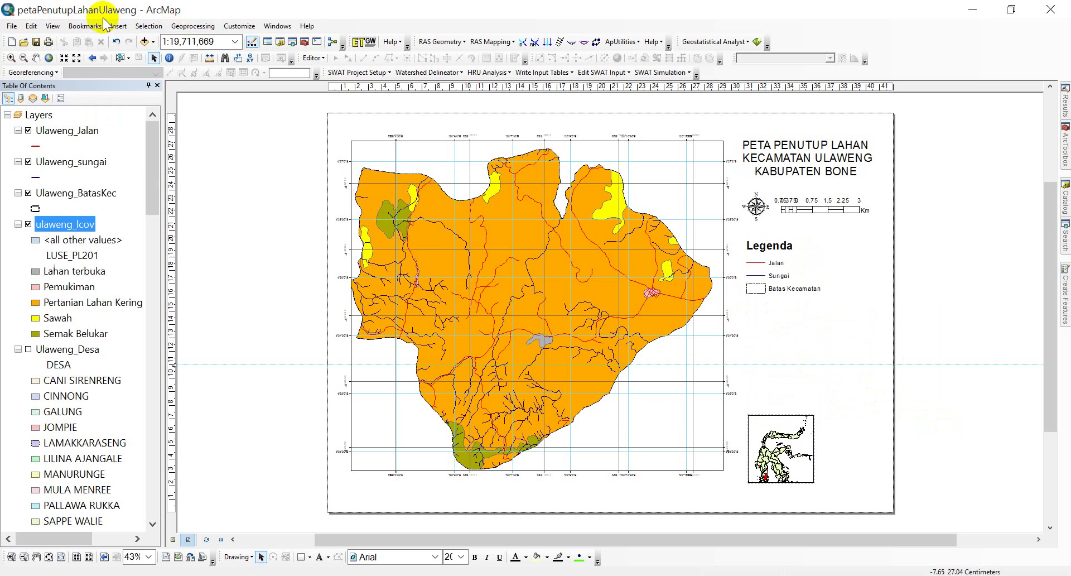
{"action": "left_click", "coordinate": [119, 26]}
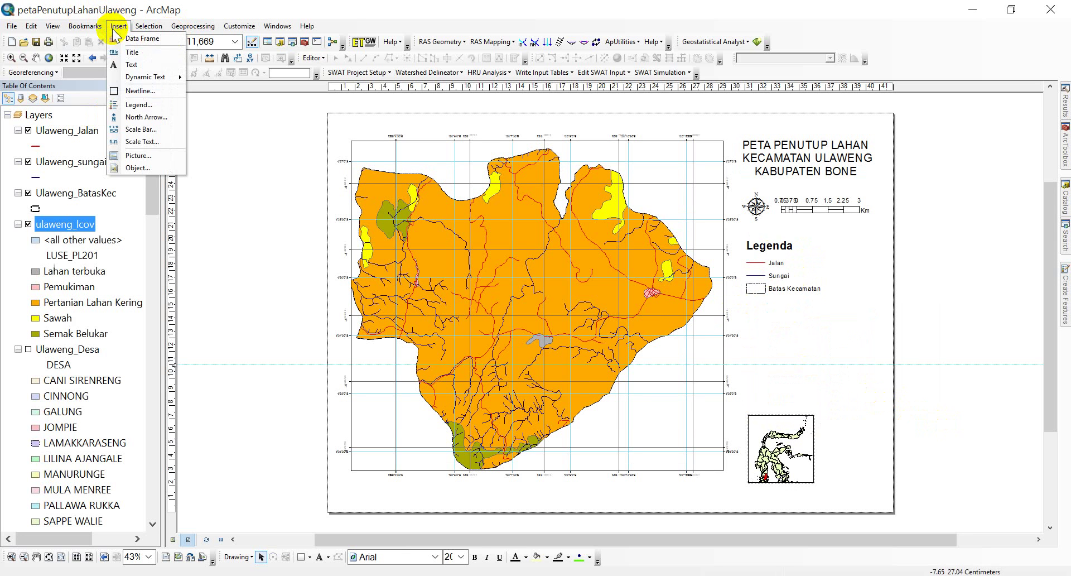
{"action": "left_click", "coordinate": [145, 107]}
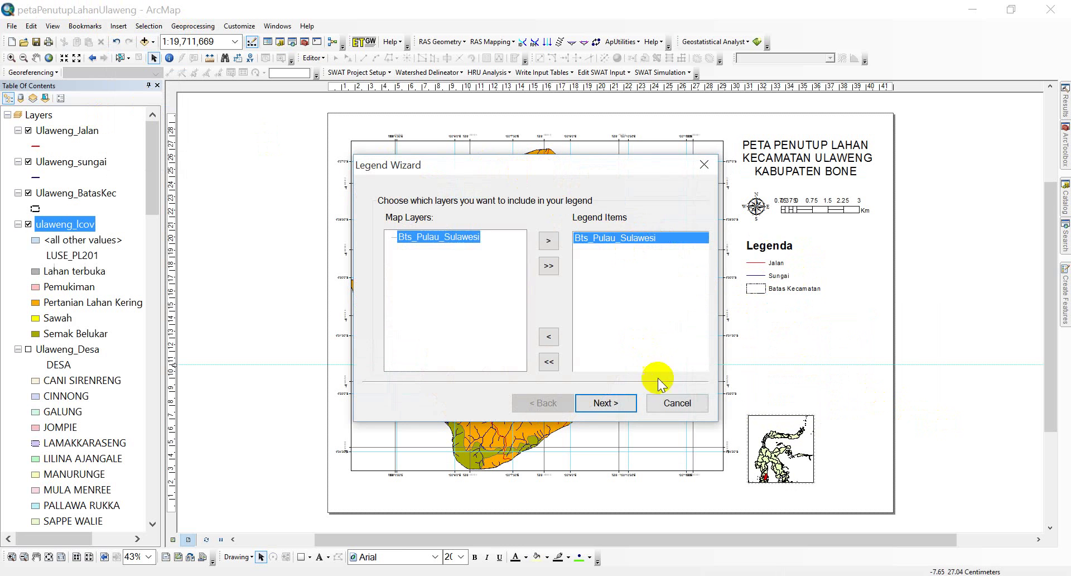
{"action": "left_click", "coordinate": [676, 404]}
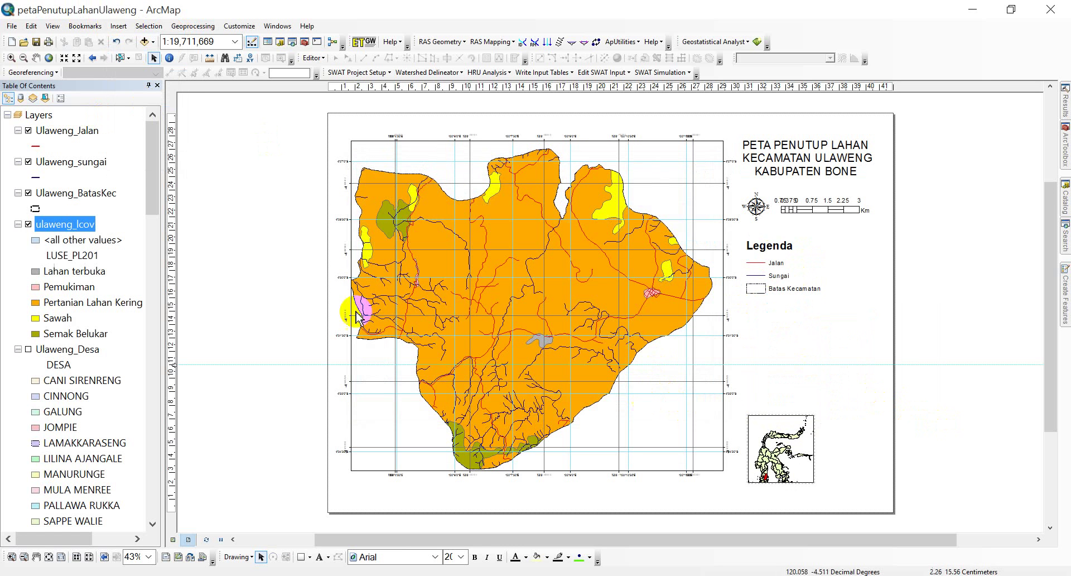
{"action": "left_click", "coordinate": [118, 25]}
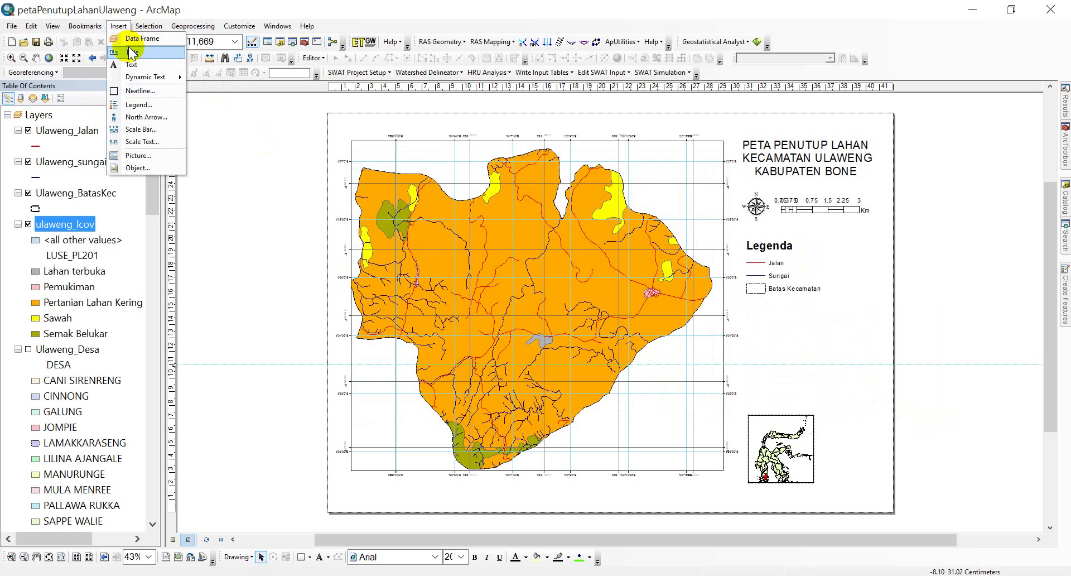
{"action": "left_click", "coordinate": [150, 106]}
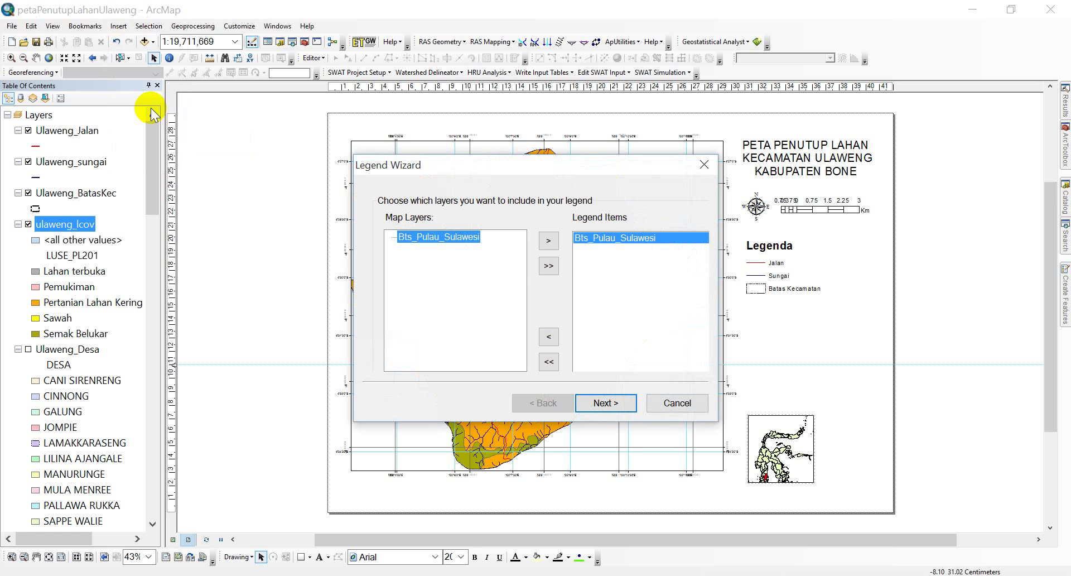
{"action": "left_click", "coordinate": [686, 410]}
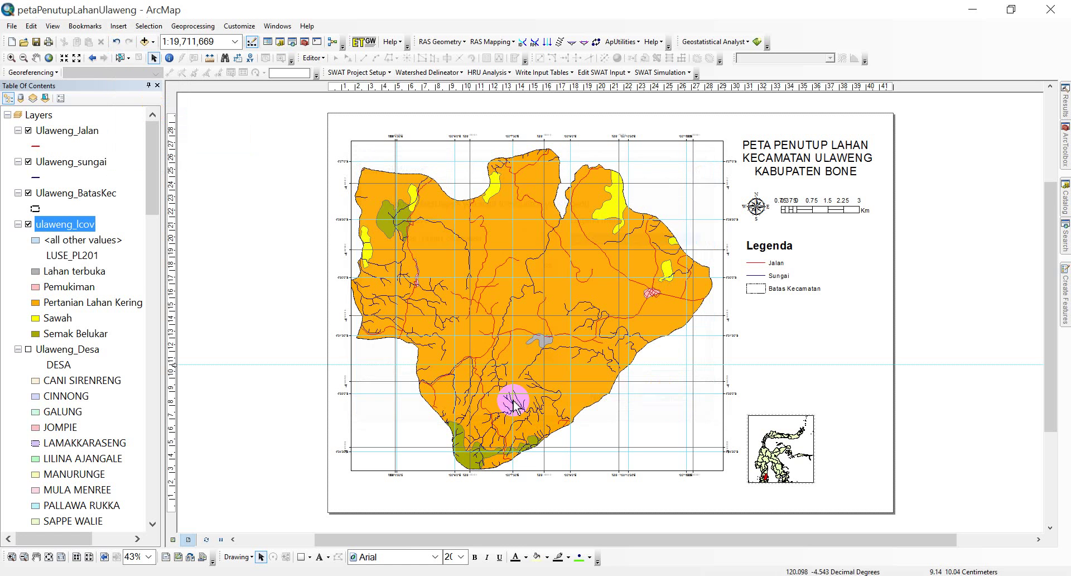
Collapse the Bts_Pulau_Sulawesi layer's class list and activate the Layers data frame
{"action": "left_click_drag", "start_coordinate": [158, 199], "coordinate": [158, 516]}
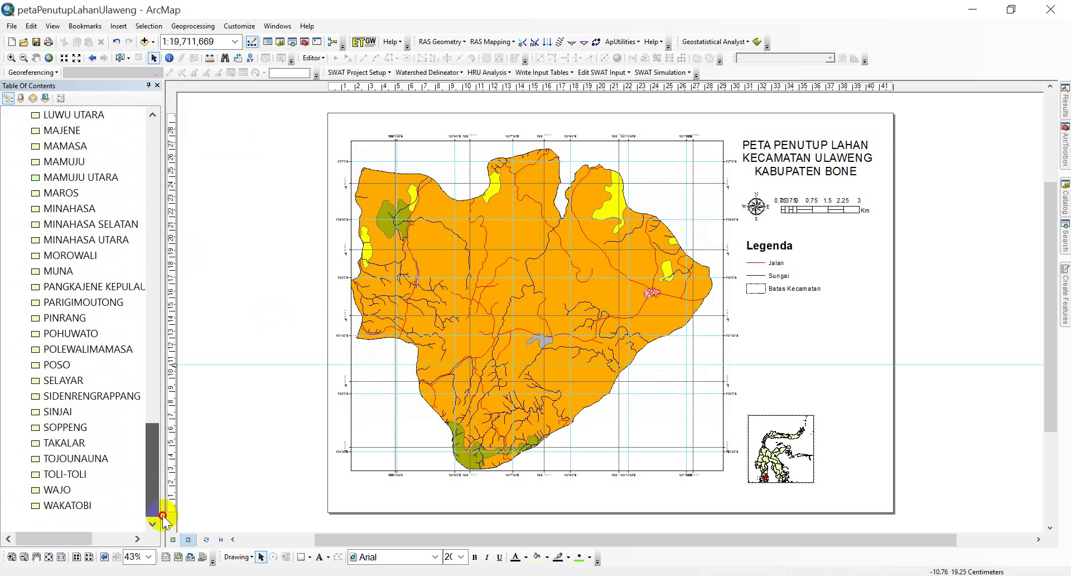
{"action": "scroll", "coordinate": [67, 304], "scroll_direction": "up", "scroll_amount": 13}
{"action": "scroll", "coordinate": [48, 263], "scroll_direction": "up", "scroll_amount": 7}
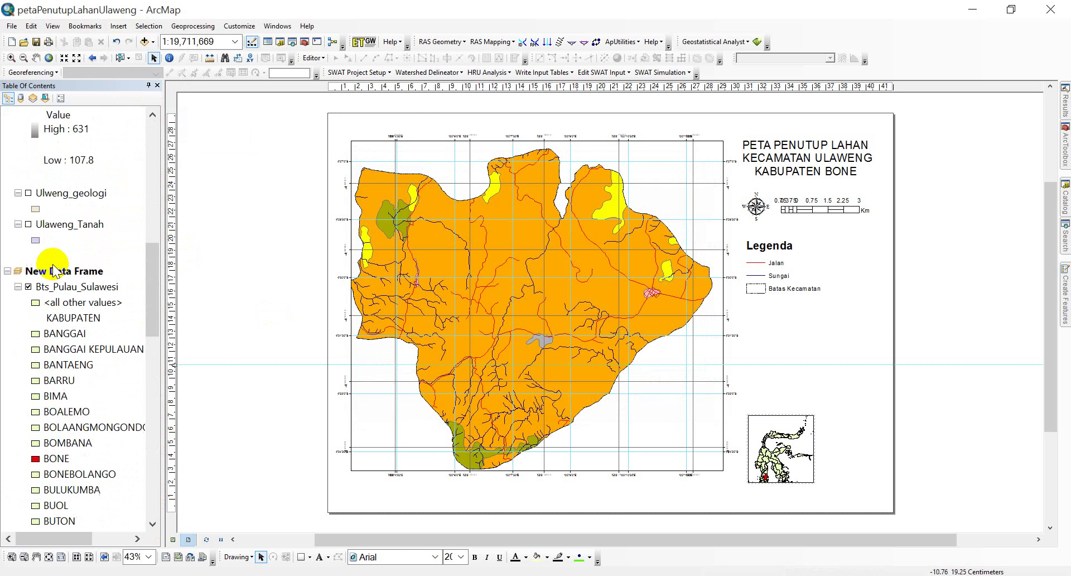
{"action": "left_click", "coordinate": [20, 380]}
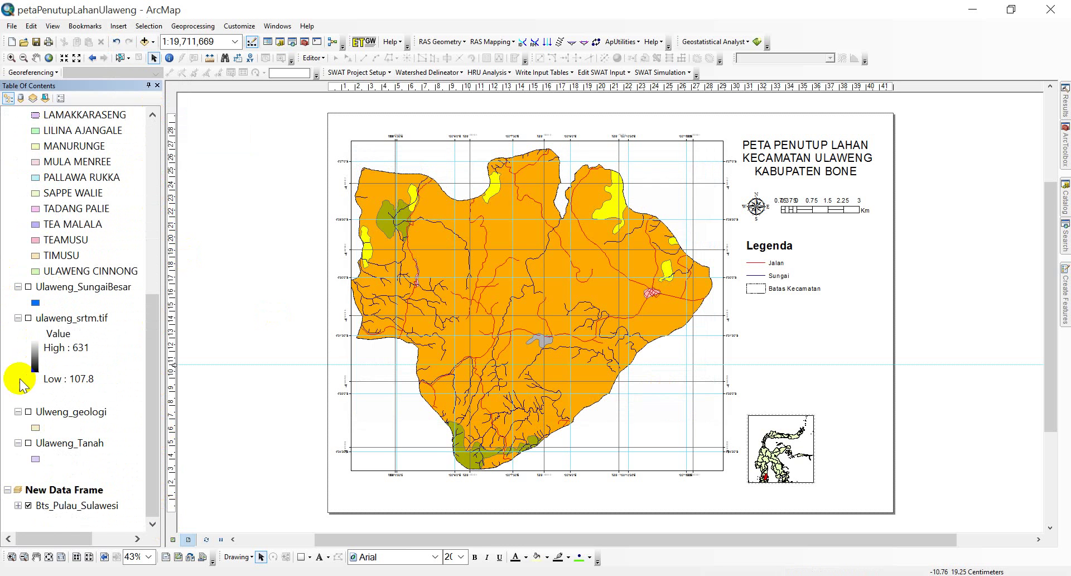
{"action": "scroll", "coordinate": [47, 336], "scroll_direction": "up", "scroll_amount": 1}
{"action": "scroll", "coordinate": [48, 340], "scroll_direction": "down", "scroll_amount": 1}
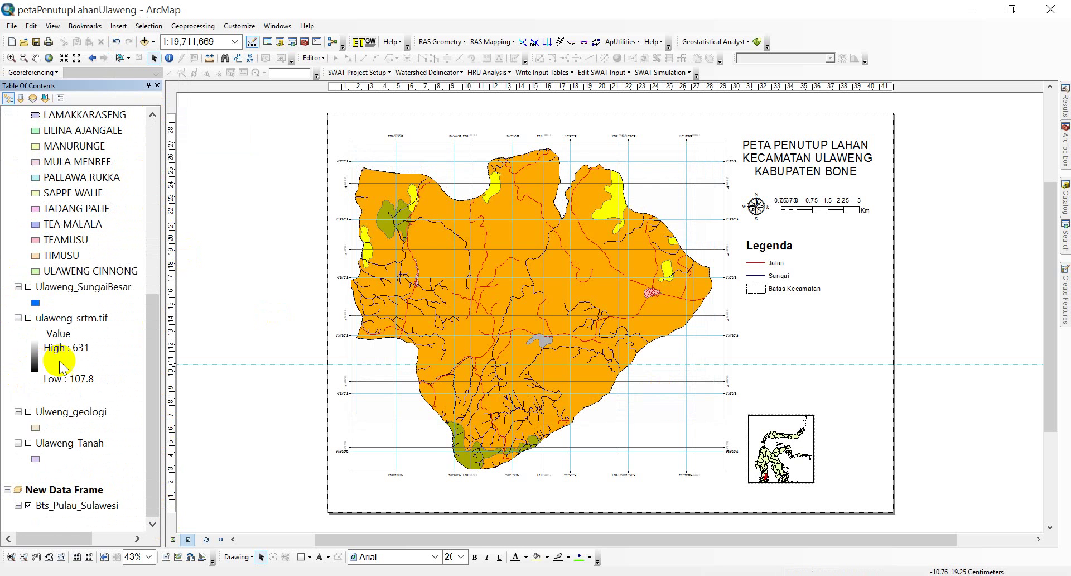
{"action": "left_click_drag", "start_coordinate": [155, 400], "coordinate": [167, 169]}
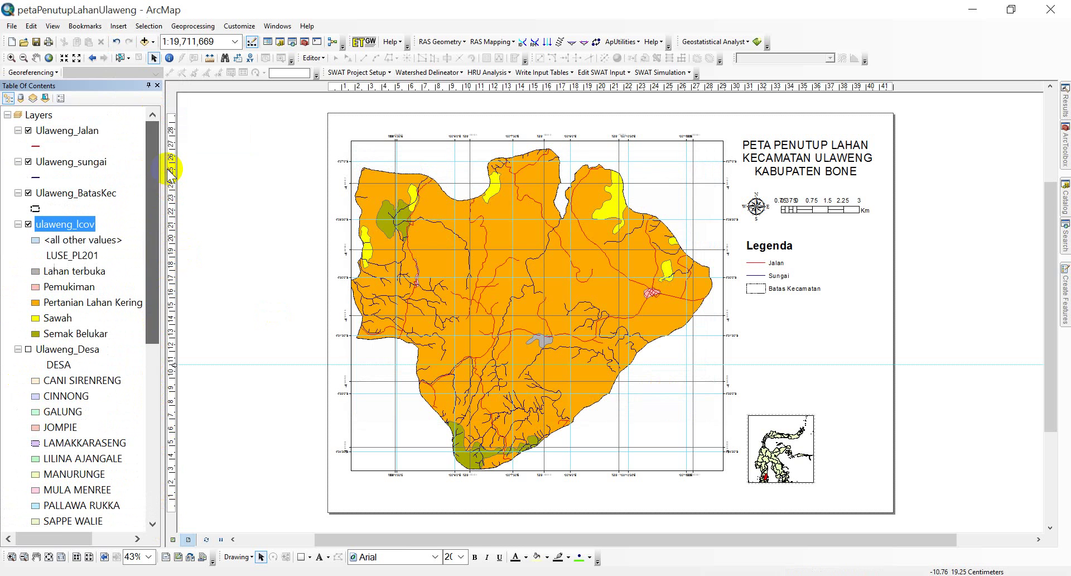
{"action": "left_click", "coordinate": [38, 115]}
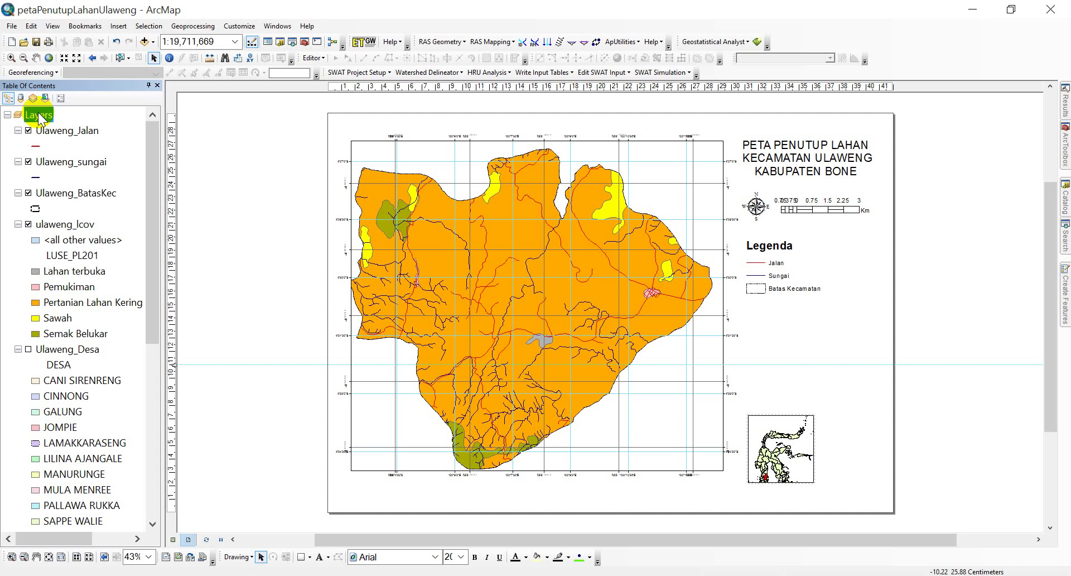
{"action": "right_click", "coordinate": [39, 114]}
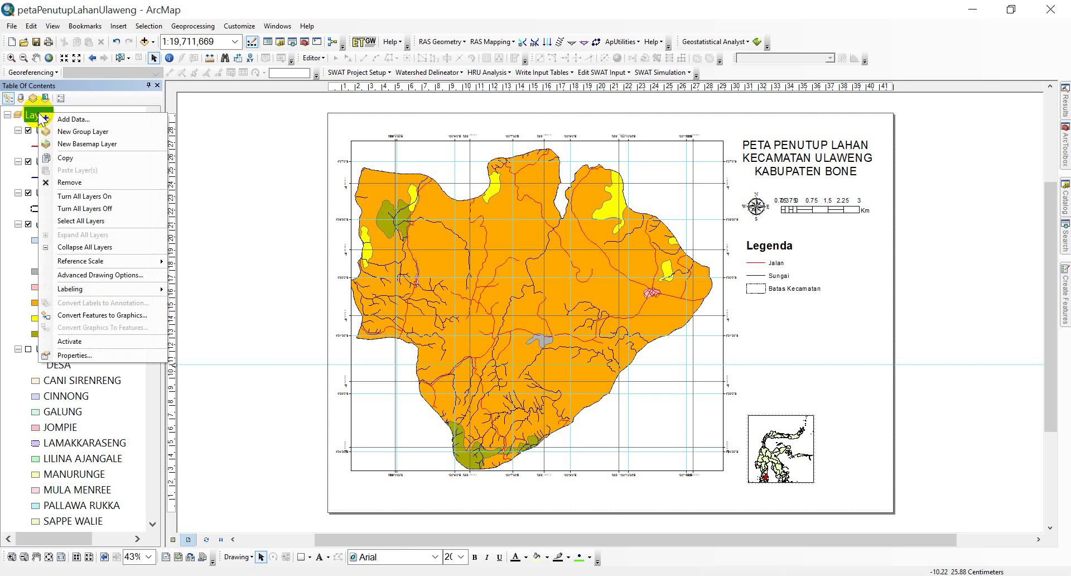
{"action": "left_click", "coordinate": [97, 343]}
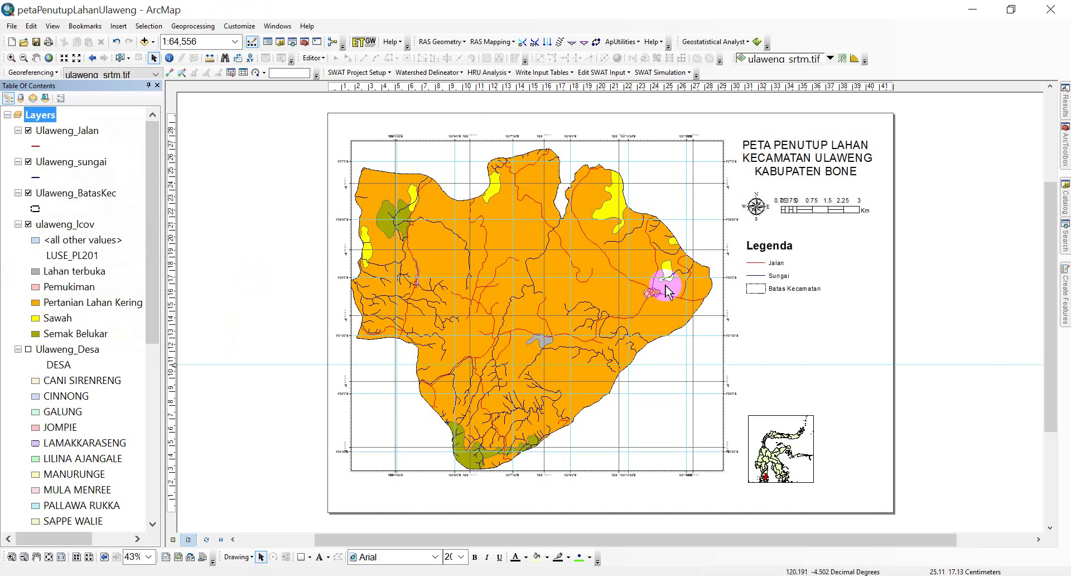
Start a new legend and remove Ulaweng_Jalan, Ulaweng_sungai and Ulaweng_BatasKec from its items, keeping only ulaweng_lcov
{"action": "left_click", "coordinate": [119, 25]}
{"action": "left_click", "coordinate": [140, 105]}
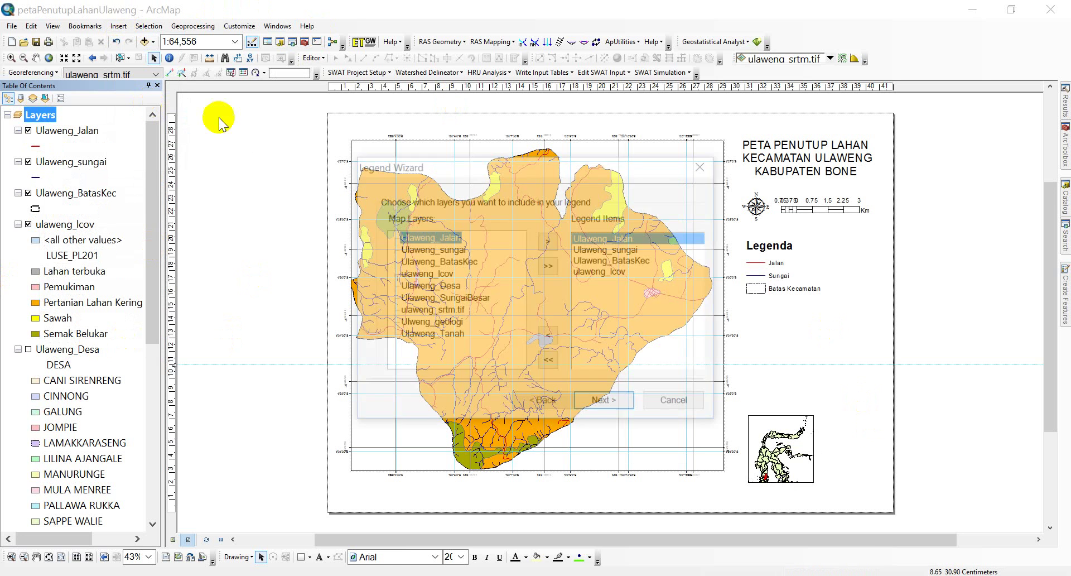
{"action": "left_click", "coordinate": [600, 272]}
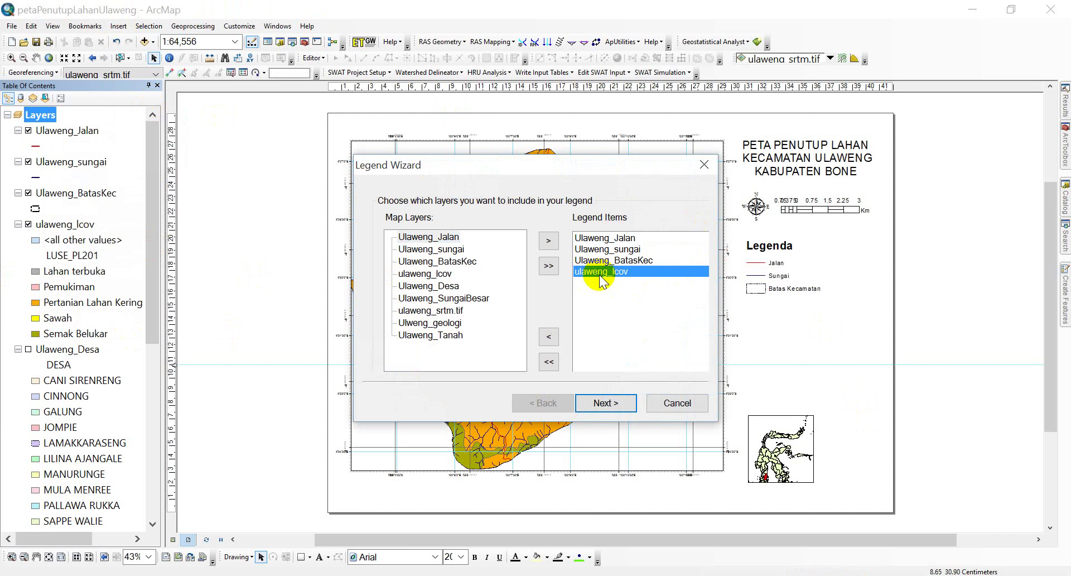
{"action": "left_click", "coordinate": [620, 260]}
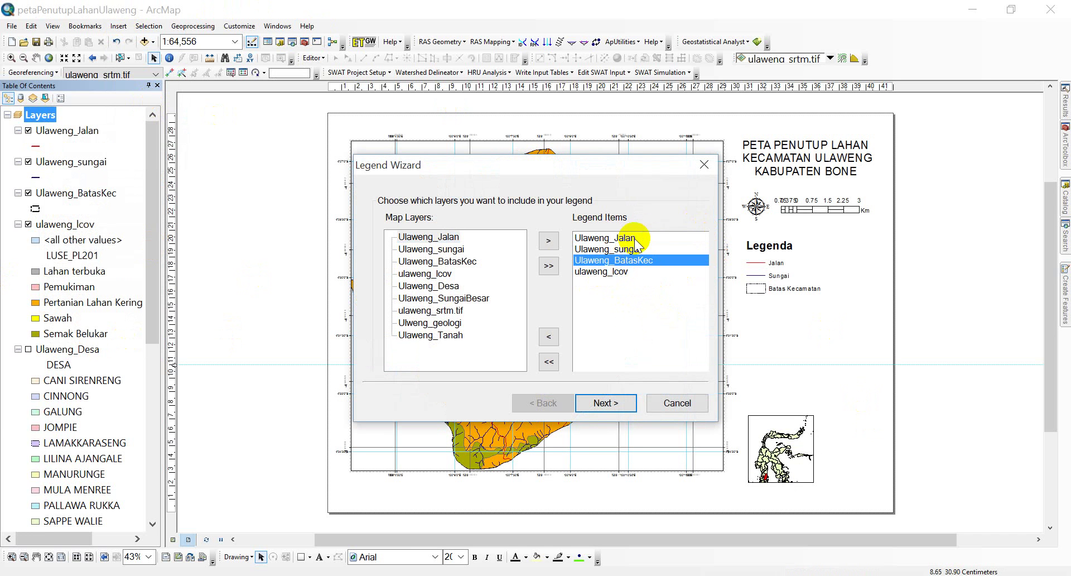
{"action": "left_click", "coordinate": [635, 239], "text": "shift"}
{"action": "left_click", "coordinate": [549, 337]}
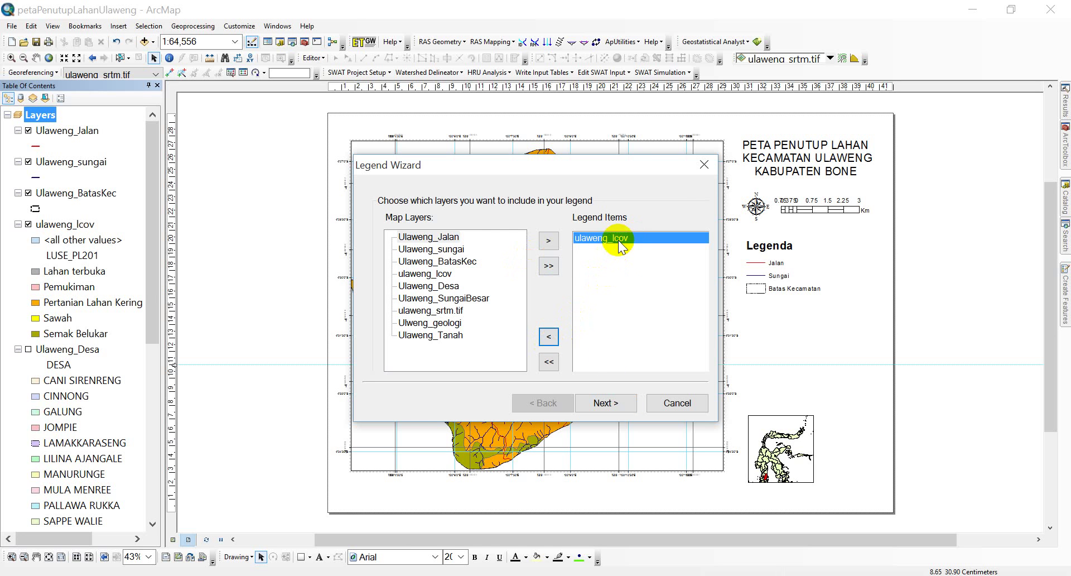
Finish the land cover legend with the default title, frame, patch and spacing settings, and move it off the page beside the layout
{"action": "left_click", "coordinate": [608, 404]}
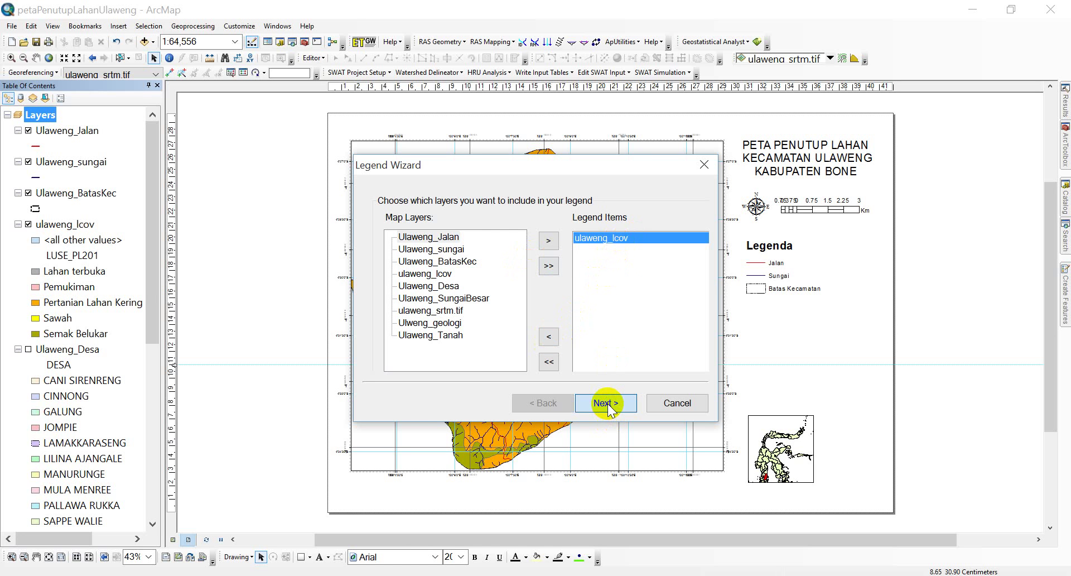
{"action": "left_click", "coordinate": [606, 403]}
{"action": "left_click", "coordinate": [606, 403]}
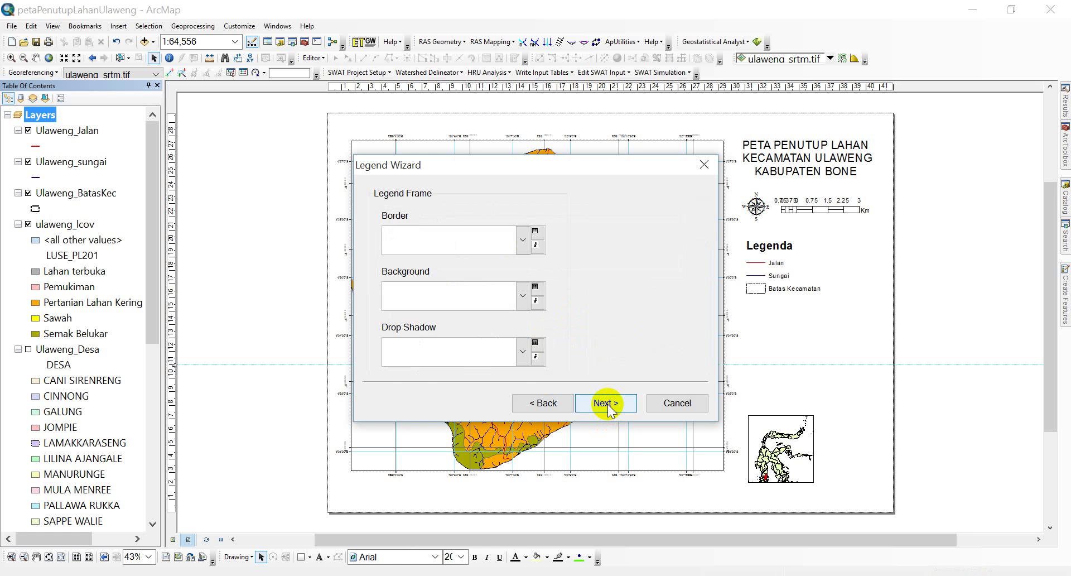
{"action": "left_click", "coordinate": [606, 402]}
{"action": "left_click", "coordinate": [608, 404]}
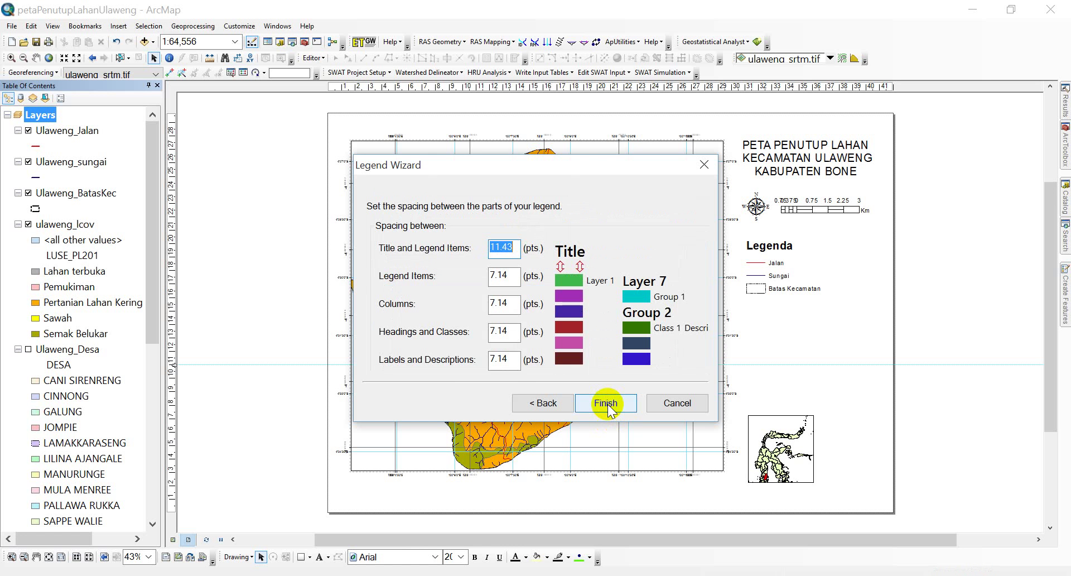
{"action": "left_click", "coordinate": [607, 404]}
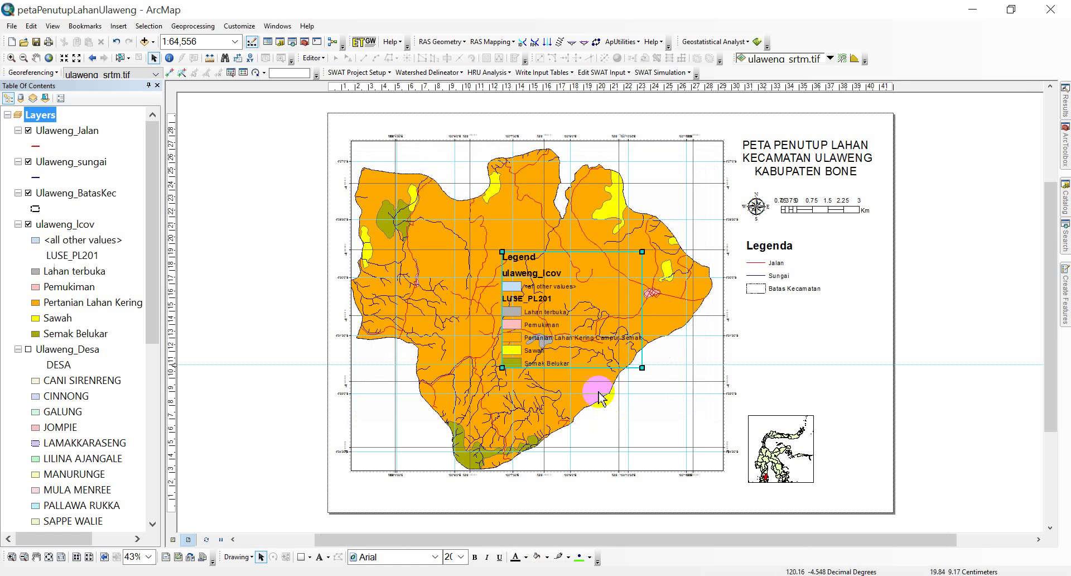
{"action": "left_click_drag", "start_coordinate": [544, 340], "coordinate": [957, 347]}
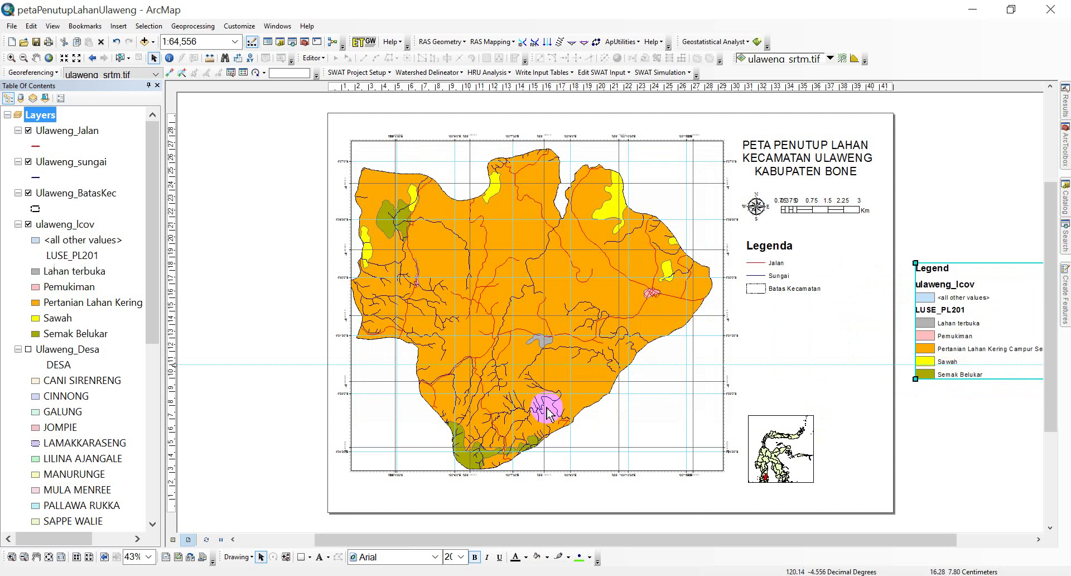
Set the land cover legend's font size to 10 and place it below the Batas Kecamatan entry
{"action": "left_click", "coordinate": [461, 557]}
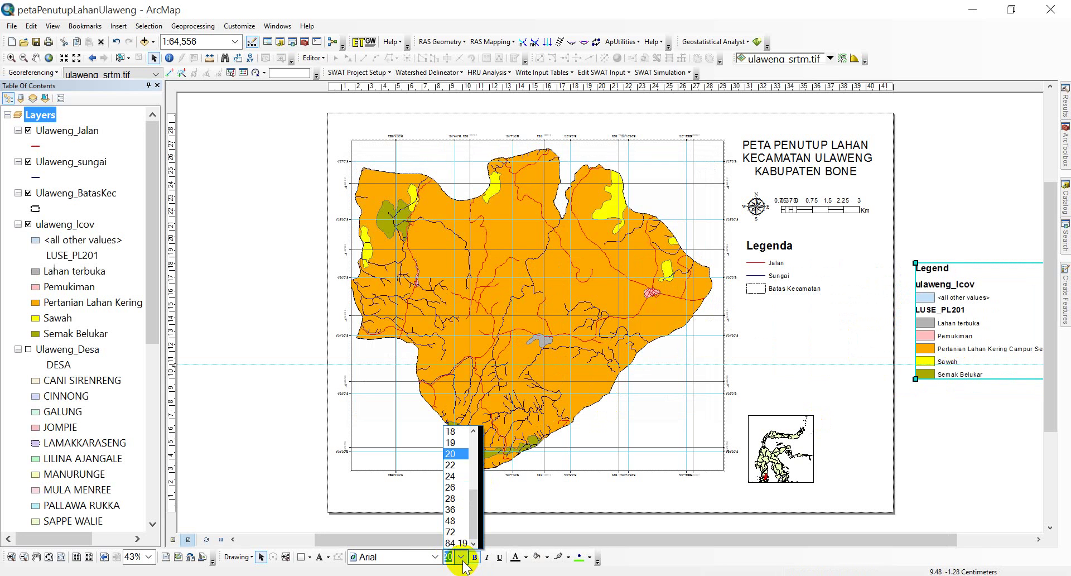
{"action": "scroll", "coordinate": [453, 491], "scroll_direction": "up", "scroll_amount": 5}
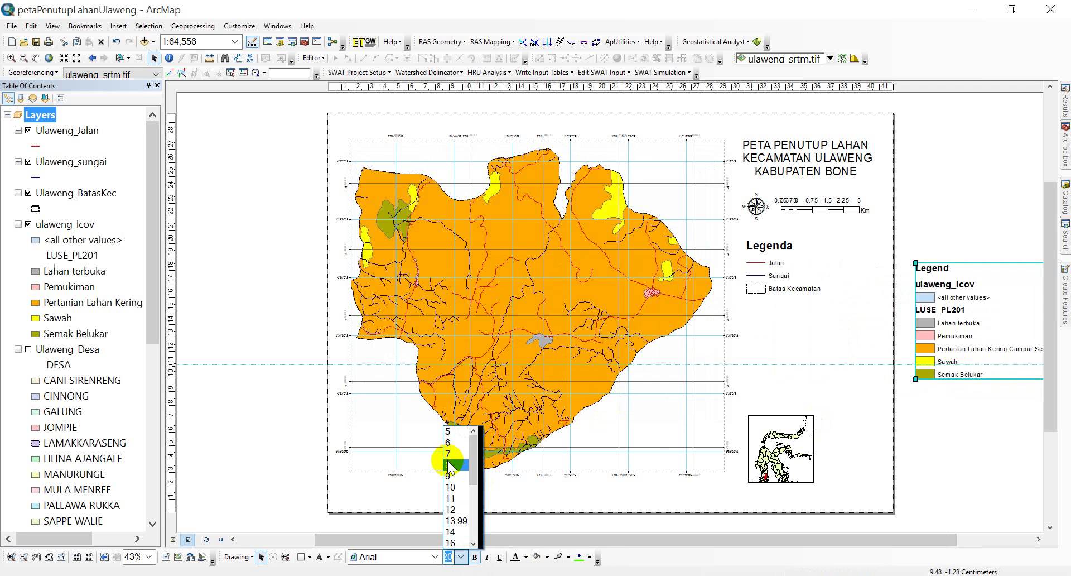
{"action": "left_click", "coordinate": [450, 464]}
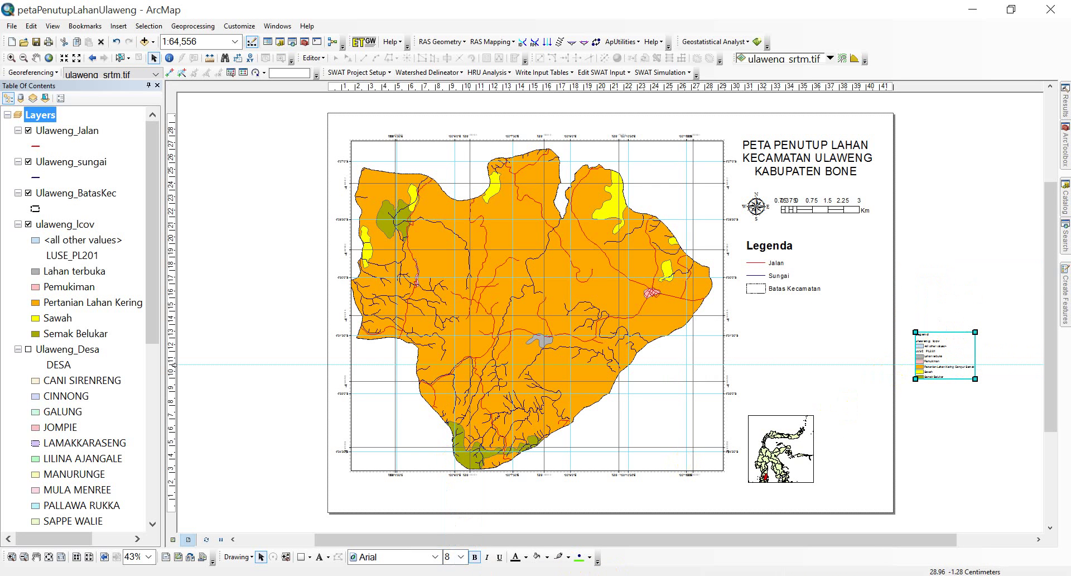
{"action": "left_click", "coordinate": [459, 557]}
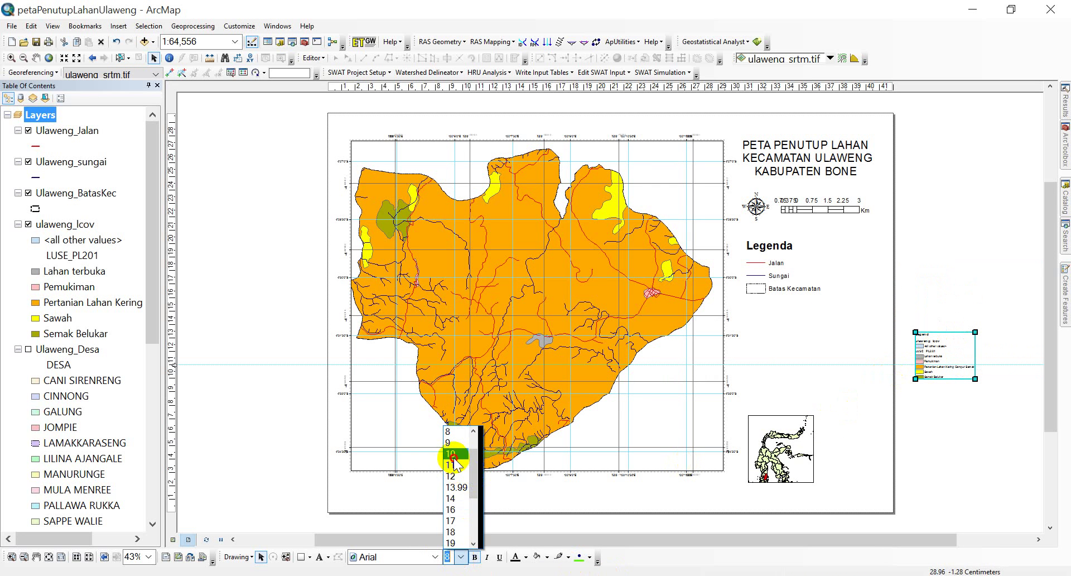
{"action": "left_click", "coordinate": [453, 455]}
{"action": "left_click_drag", "start_coordinate": [952, 363], "coordinate": [787, 337]}
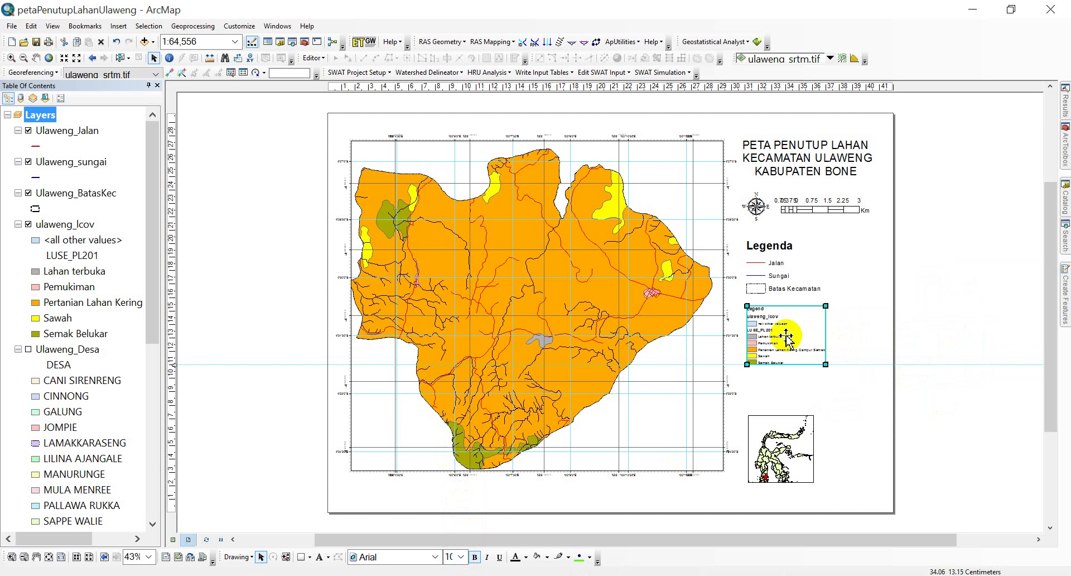
Convert the land cover legend to graphics and ungroup it into separate elements
{"action": "right_click", "coordinate": [786, 338]}
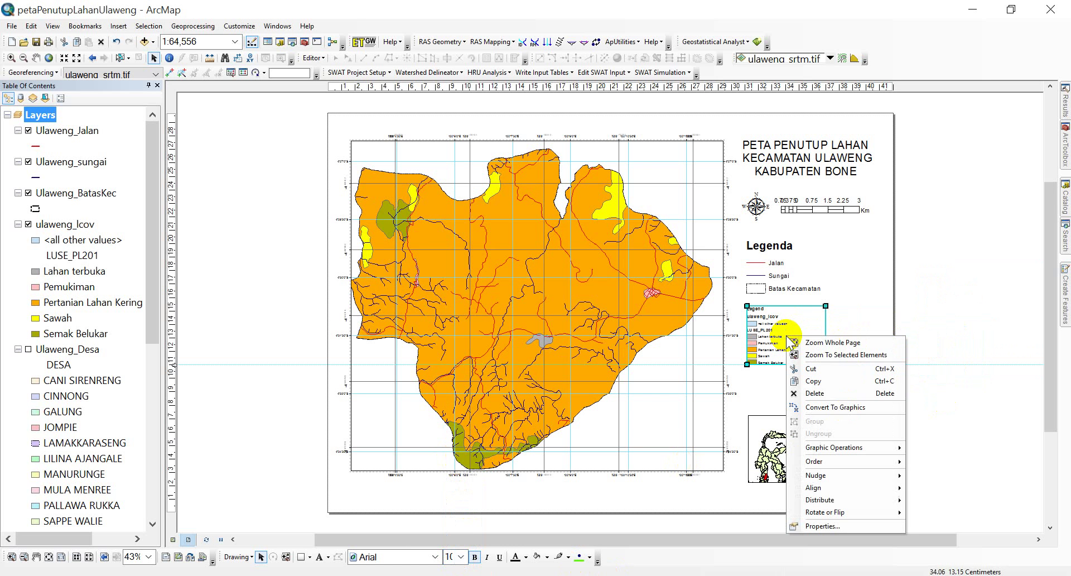
{"action": "left_click", "coordinate": [849, 404]}
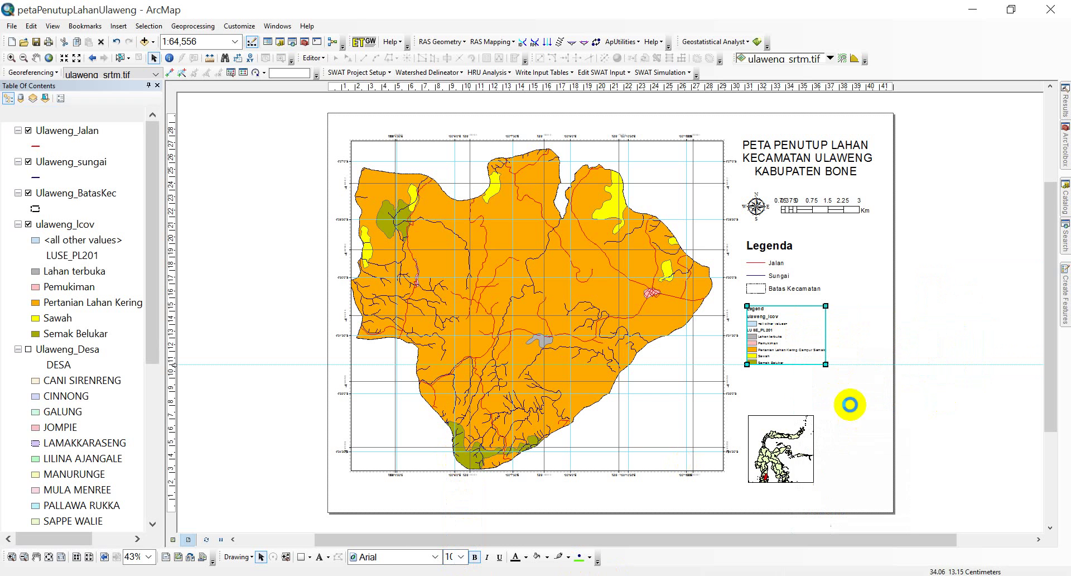
{"action": "right_click", "coordinate": [785, 328]}
{"action": "left_click", "coordinate": [835, 430]}
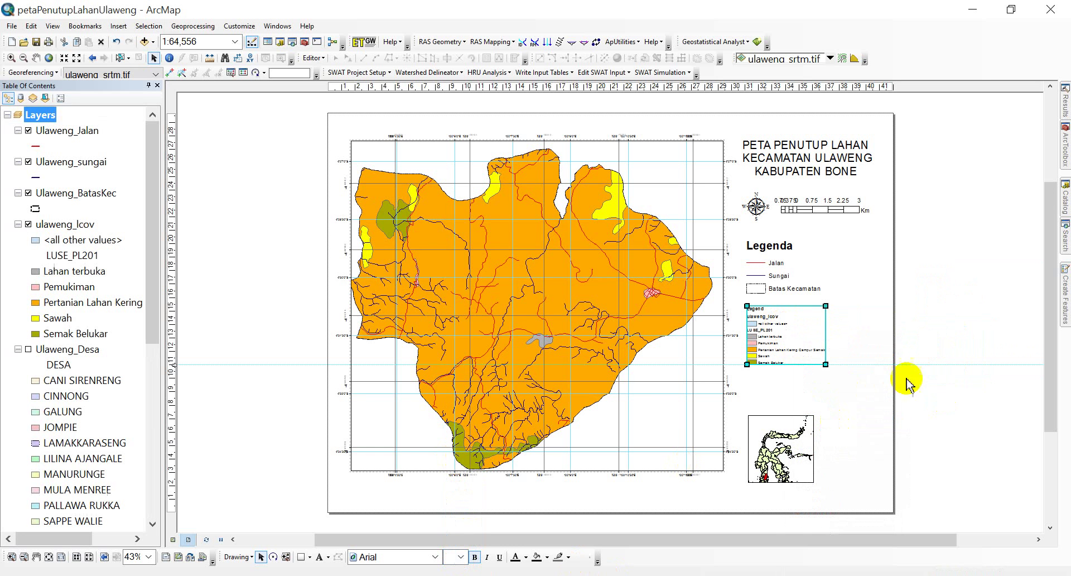
{"action": "left_click", "coordinate": [878, 343]}
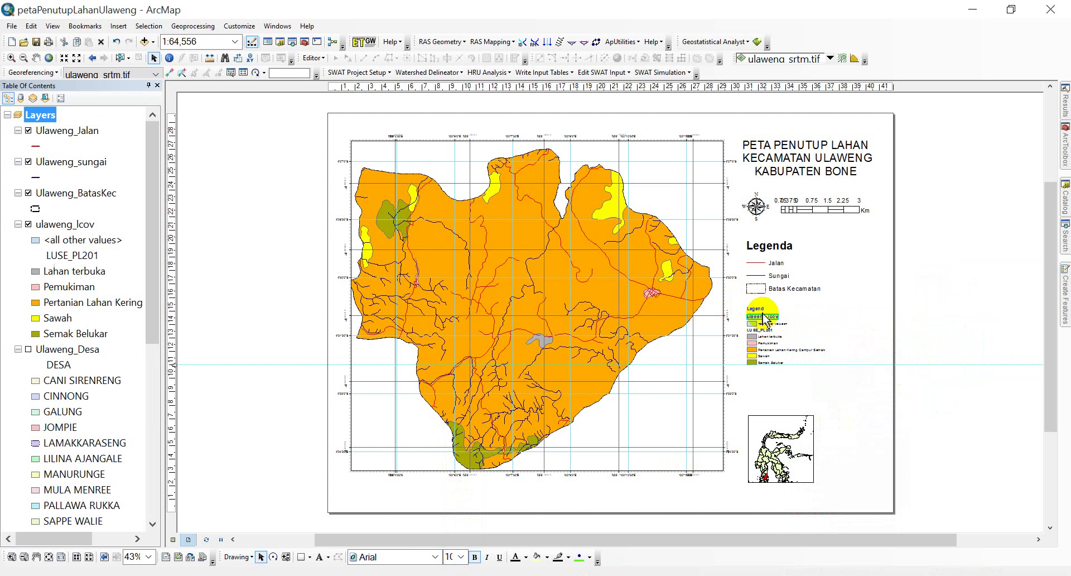
Change the ulaweng_lcov legend heading to Penutup Lahan and delete the Legend title above it
{"action": "double_click", "coordinate": [764, 318]}
{"action": "type", "text": "Pe"}
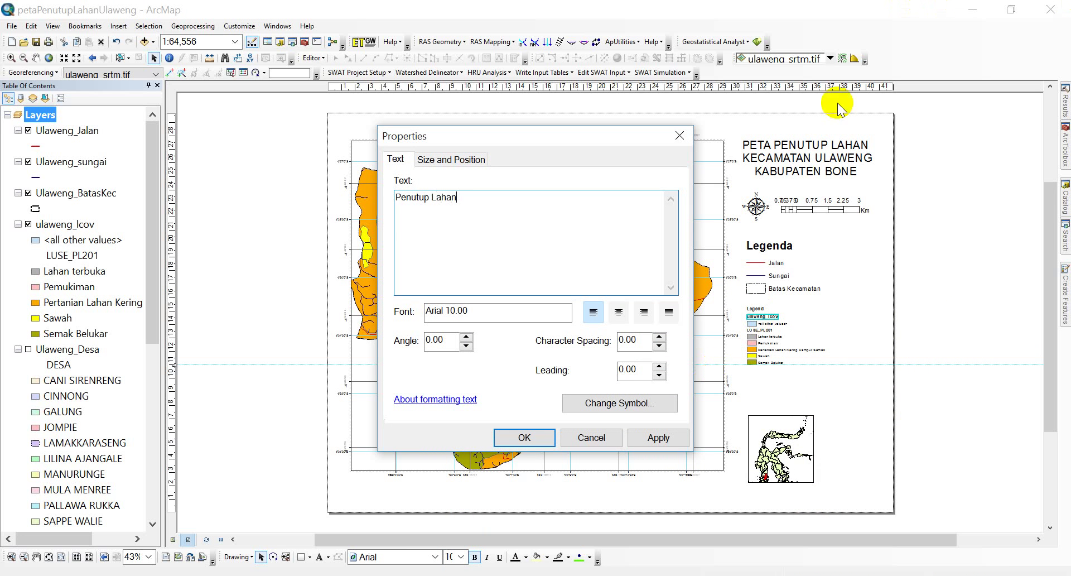
{"action": "type", "text": "nutup Lahan"}
{"action": "left_click", "coordinate": [542, 440]}
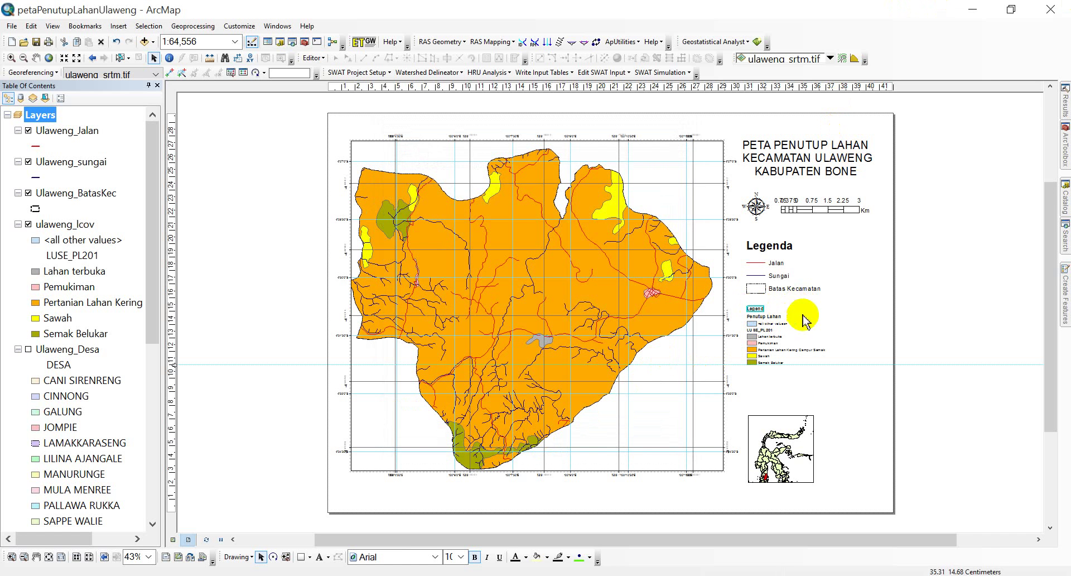
{"action": "key", "text": "Delete"}
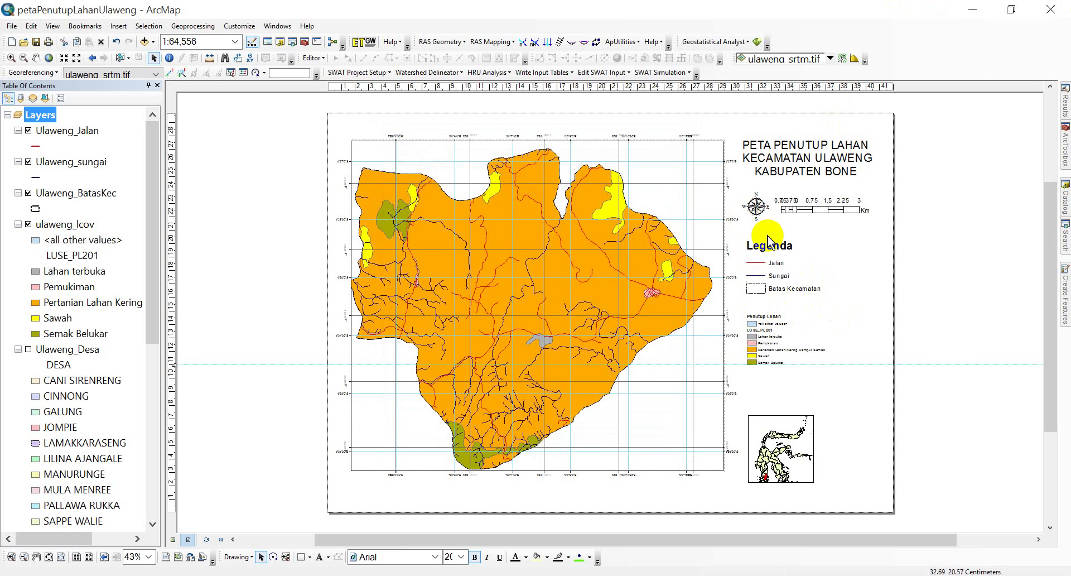
Move the Sulawesi inset map up and to the right beneath the land cover legend, and save the map document
{"action": "left_click", "coordinate": [768, 245]}
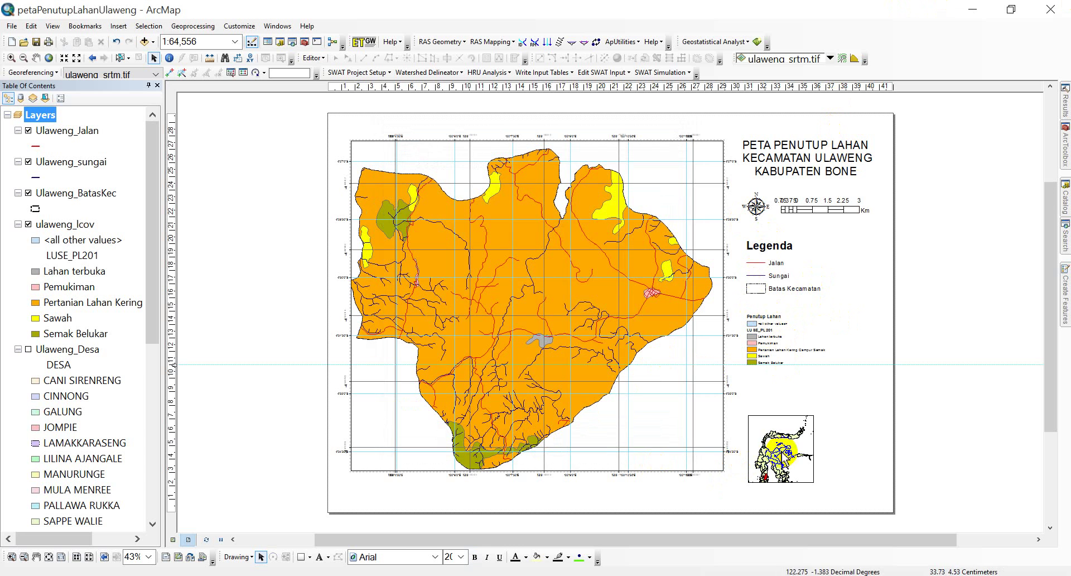
{"action": "left_click", "coordinate": [786, 450]}
{"action": "left_click_drag", "start_coordinate": [788, 443], "coordinate": [830, 423]}
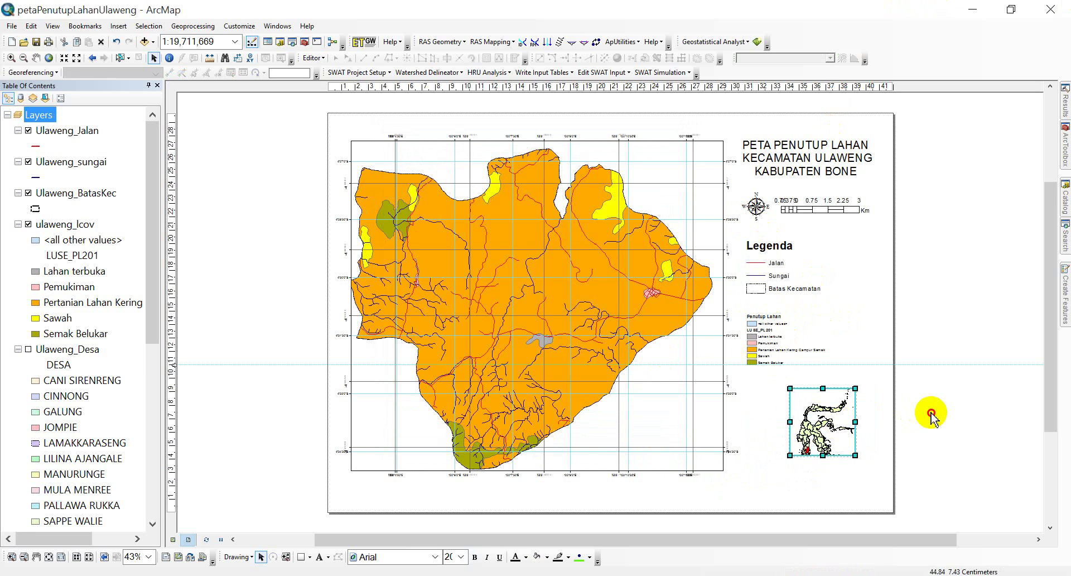
{"action": "left_click", "coordinate": [932, 416]}
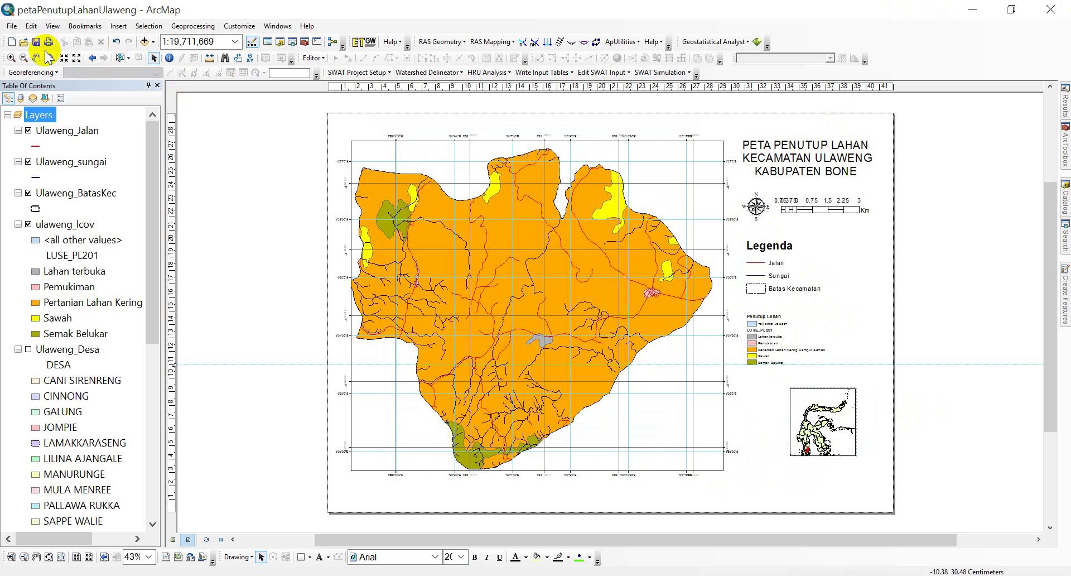
{"action": "left_click", "coordinate": [36, 42]}
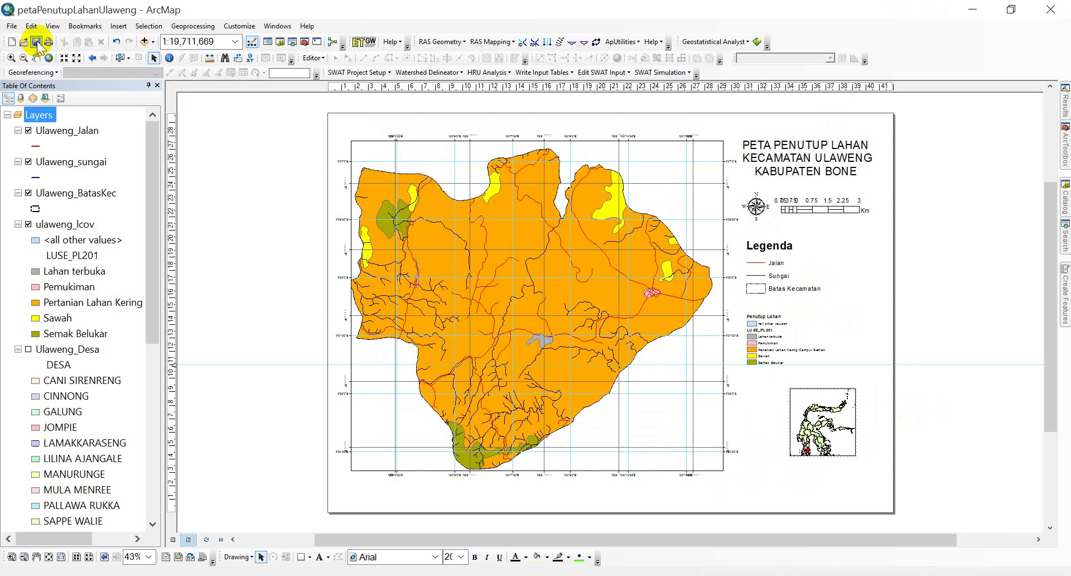